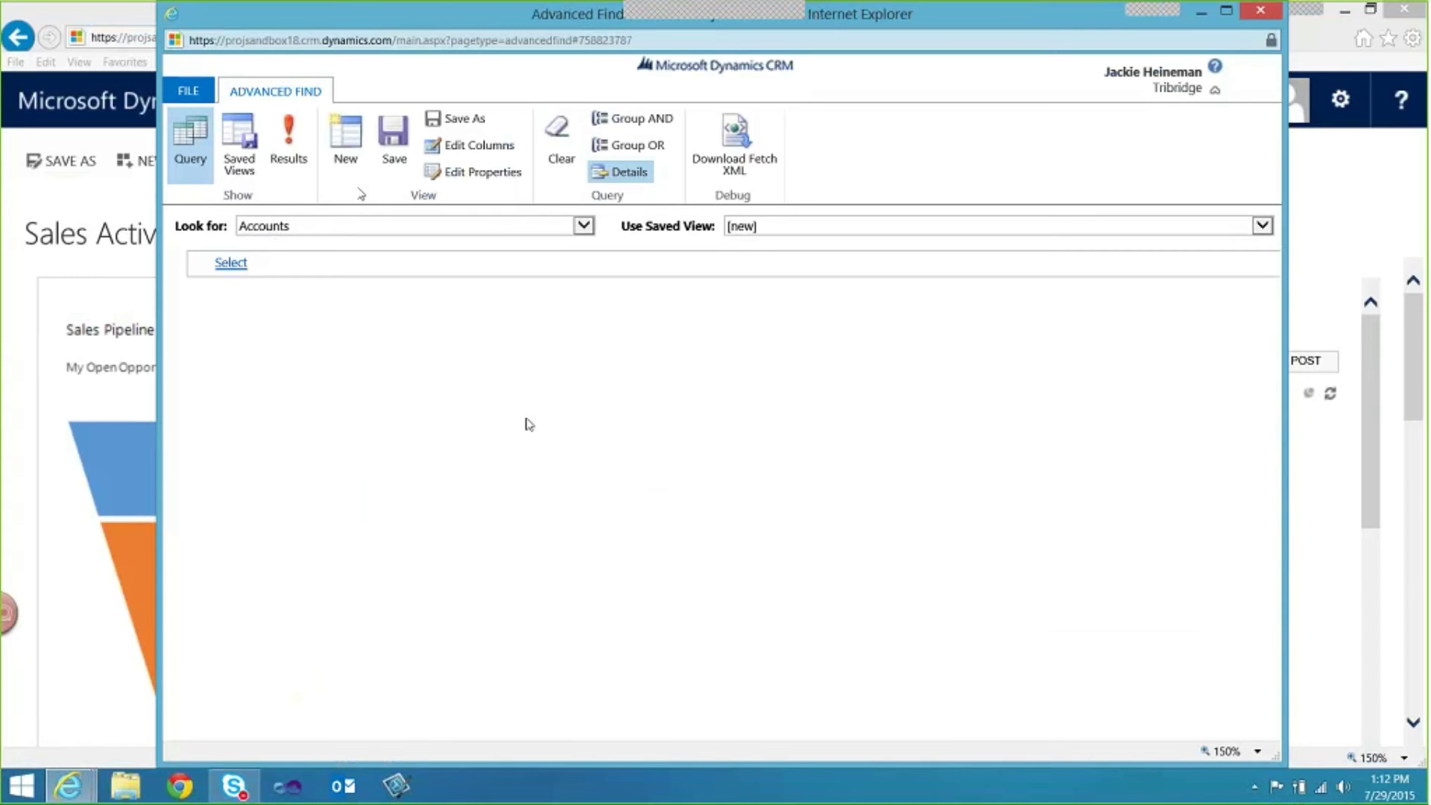
Run the Accounts query and try sorting the results by Primary Contact in both directions and by Account Name descending.
{"action": "left_click", "coordinate": [289, 145]}
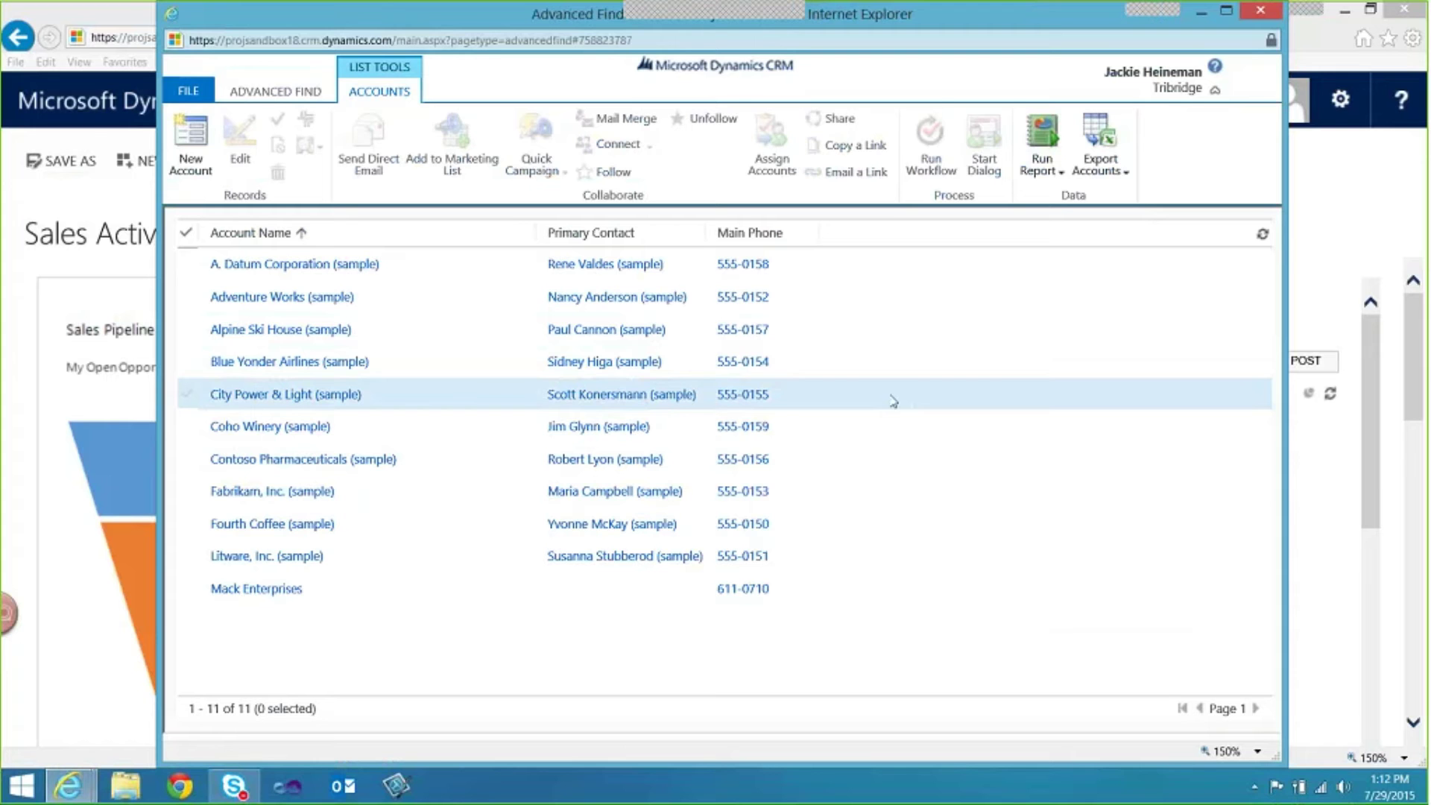
{"action": "left_click", "coordinate": [654, 243]}
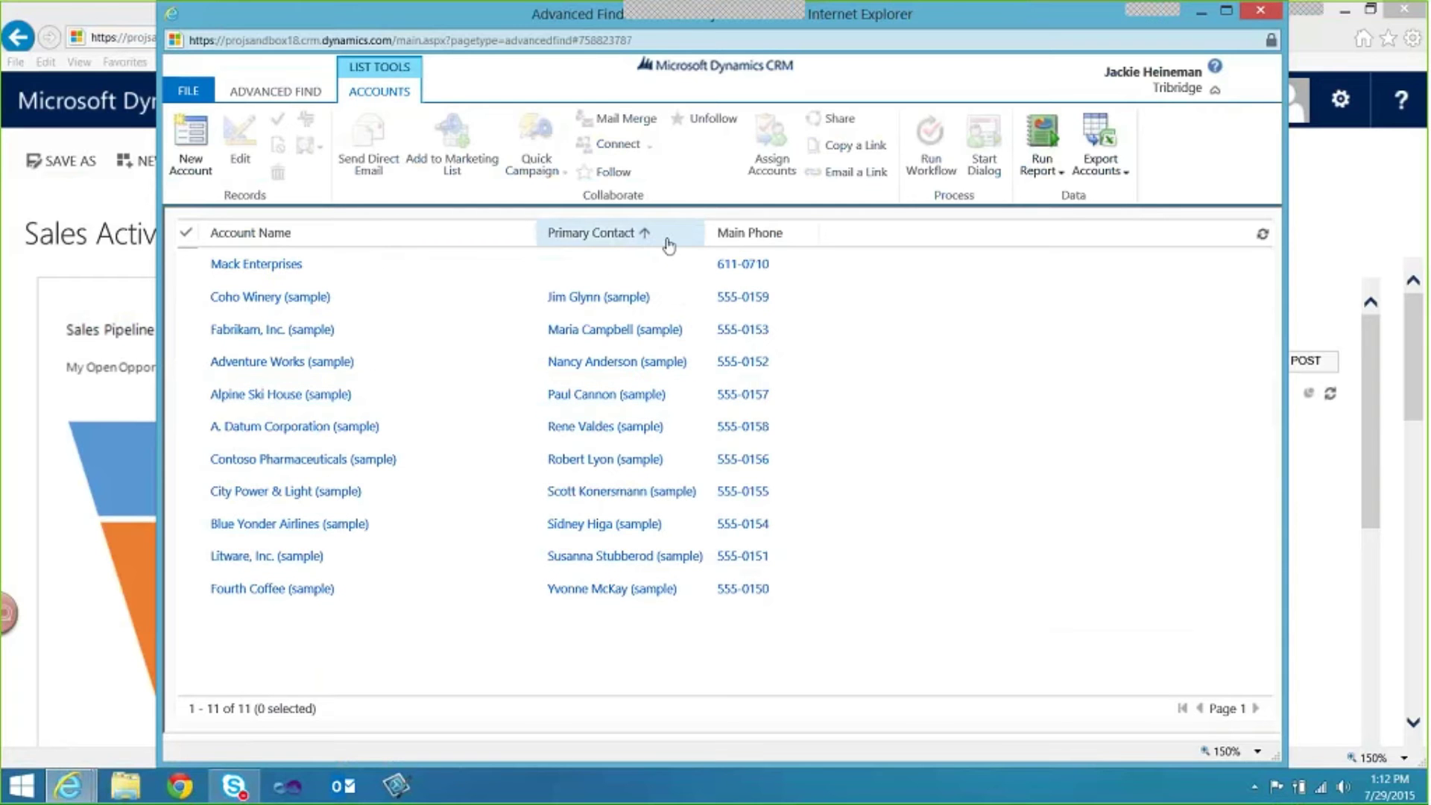
{"action": "left_click", "coordinate": [669, 246]}
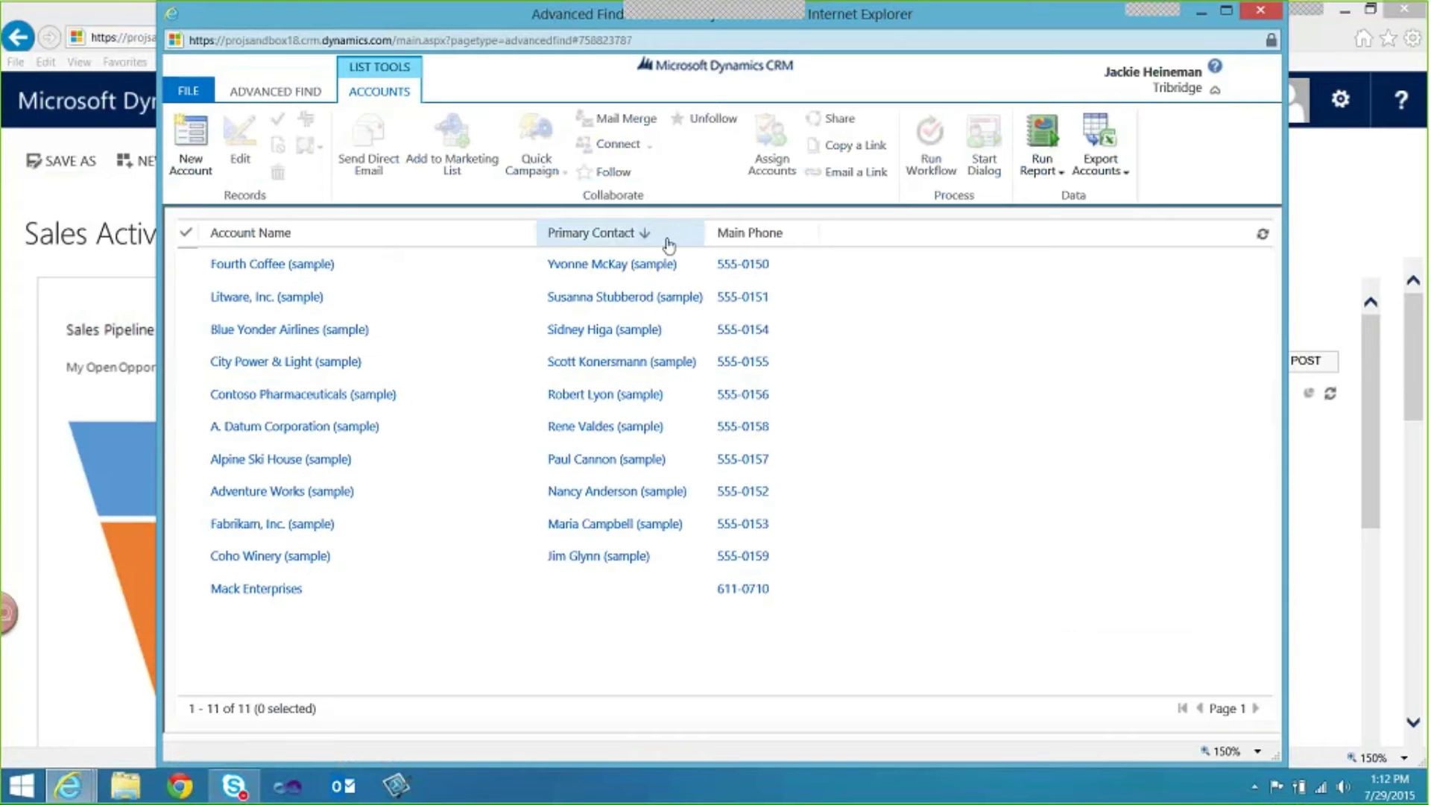
{"action": "left_click", "coordinate": [481, 243]}
{"action": "left_click", "coordinate": [482, 245]}
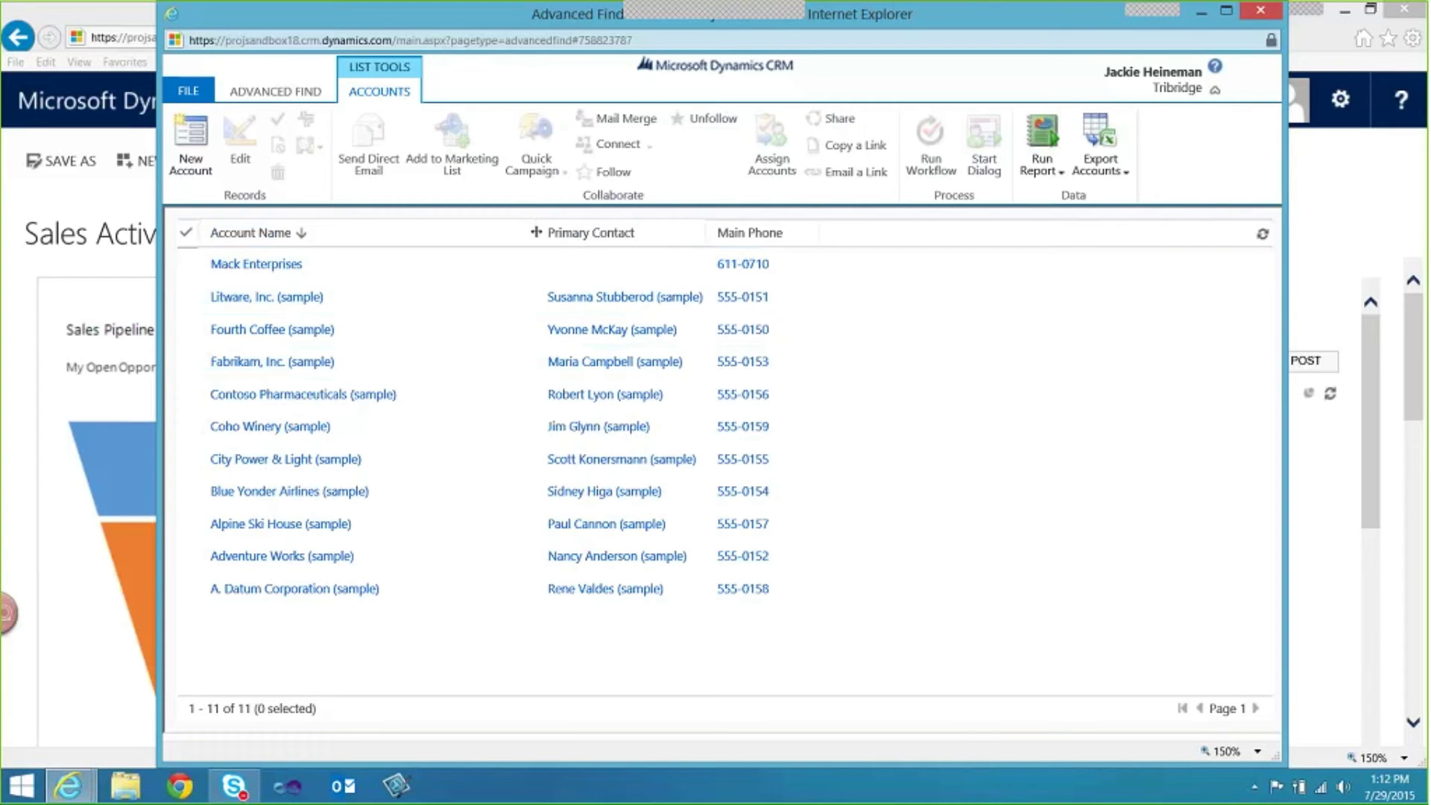
Adjust the Account Name and Primary Contact column widths in the results list so the full account names fit.
{"action": "left_click_drag", "start_coordinate": [536, 232], "coordinate": [387, 236]}
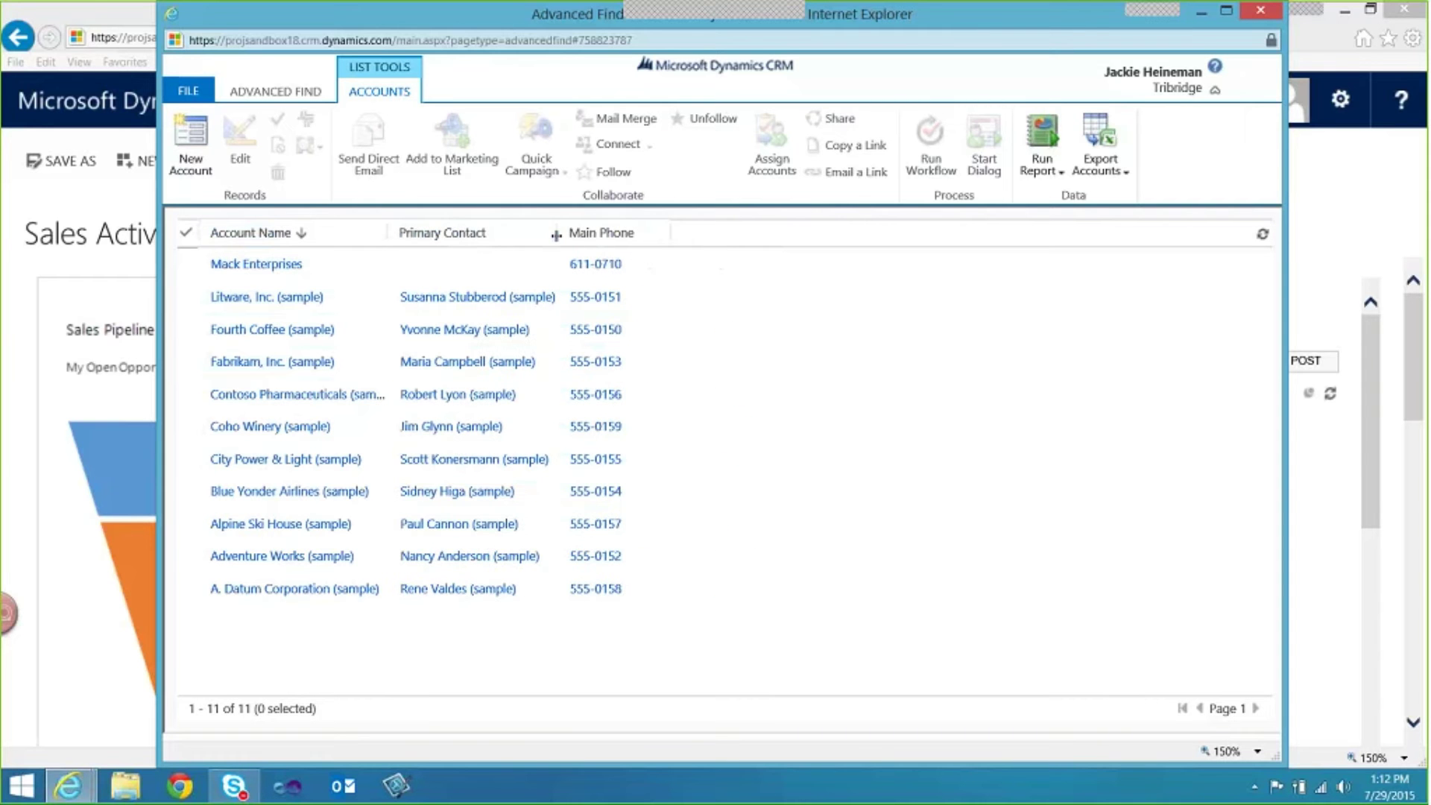
{"action": "mouse_move", "coordinate": [556, 235]}
{"action": "left_mouse_down"}
{"action": "mouse_move", "coordinate": [474, 233]}
{"action": "mouse_move", "coordinate": [559, 235]}
{"action": "left_mouse_up"}
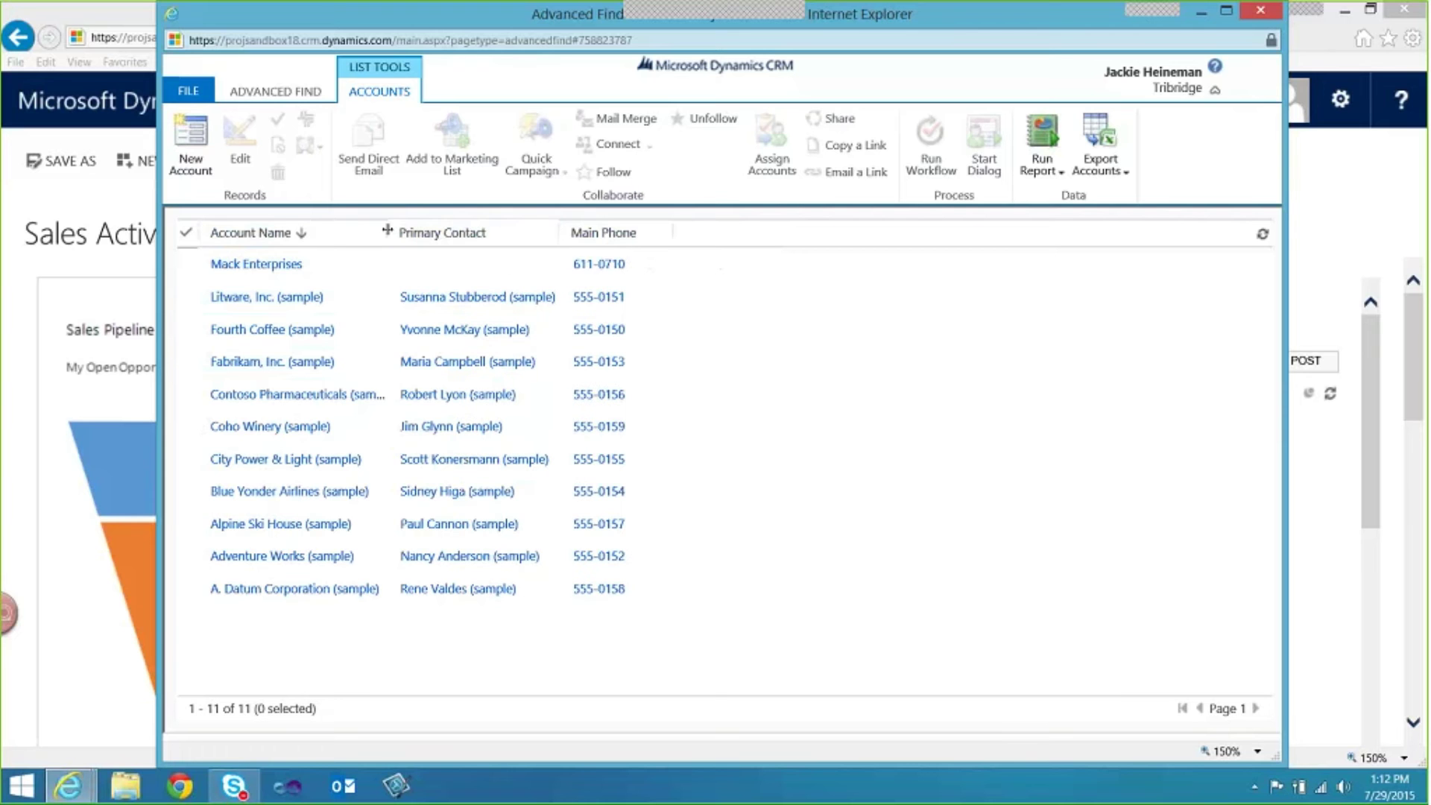
{"action": "left_click_drag", "start_coordinate": [387, 231], "coordinate": [451, 231]}
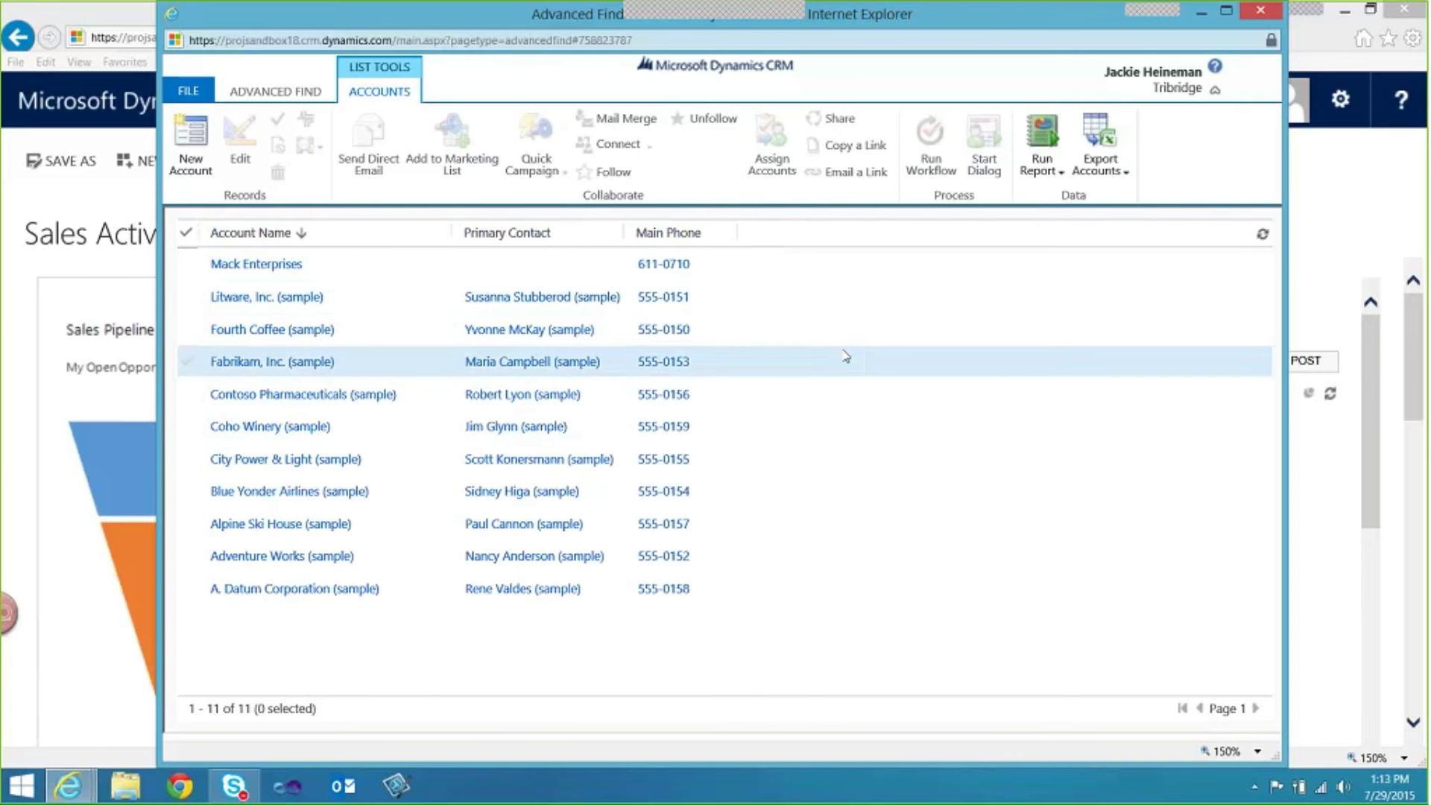
Return to the query and add the Address 1: City column directly after Account Name in the view's columns.
{"action": "left_click", "coordinate": [302, 97]}
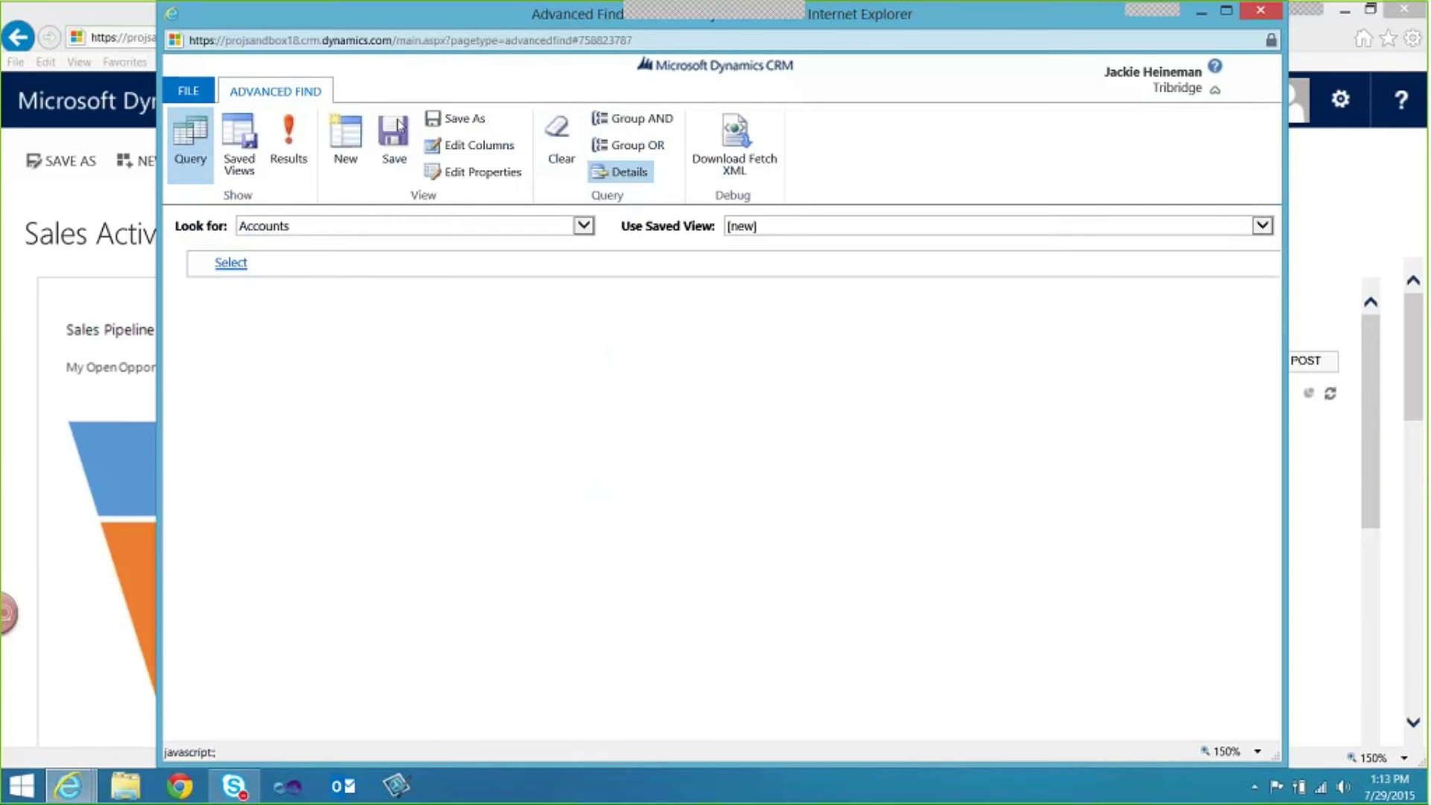
{"action": "left_click", "coordinate": [492, 146]}
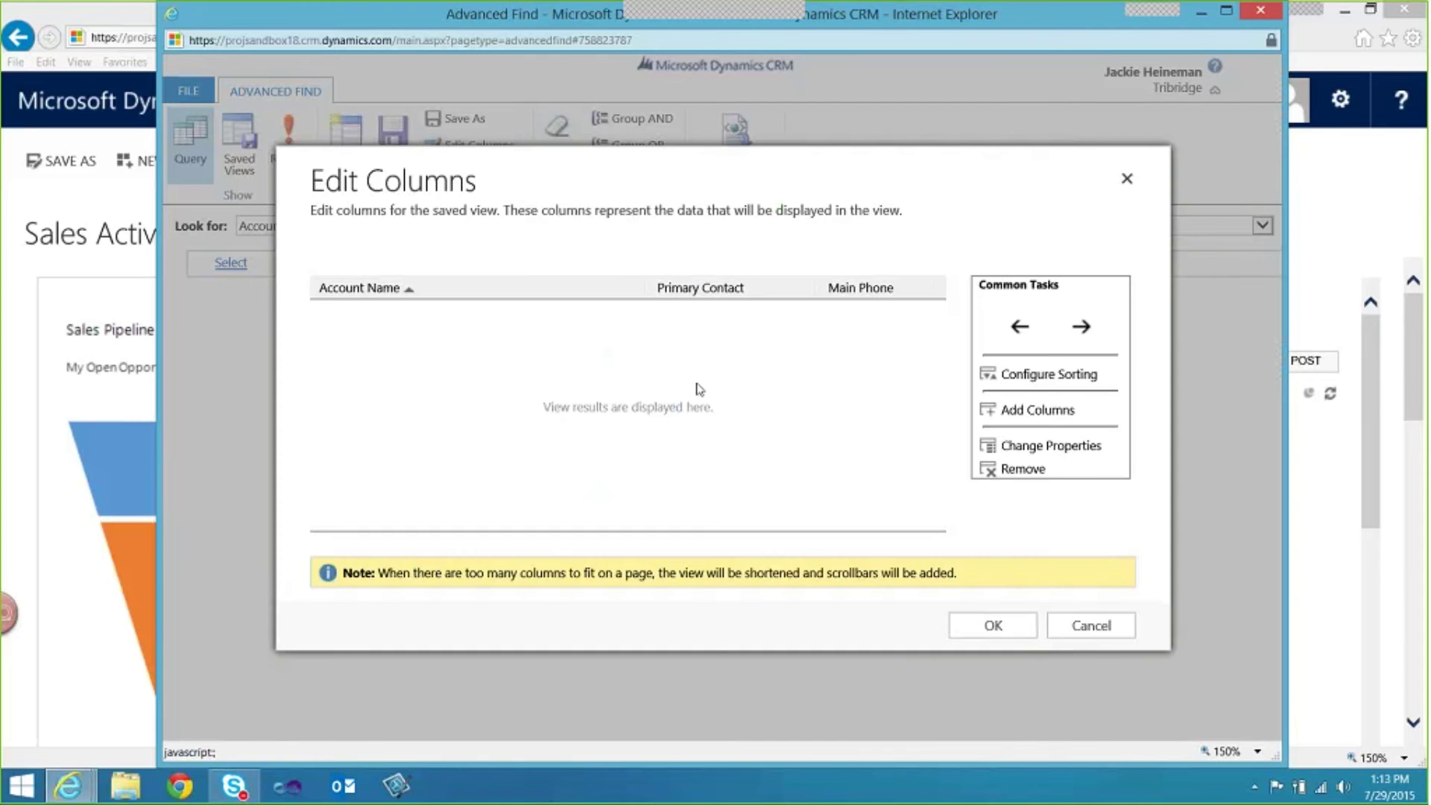
{"action": "left_click", "coordinate": [571, 292]}
{"action": "left_click", "coordinate": [608, 299]}
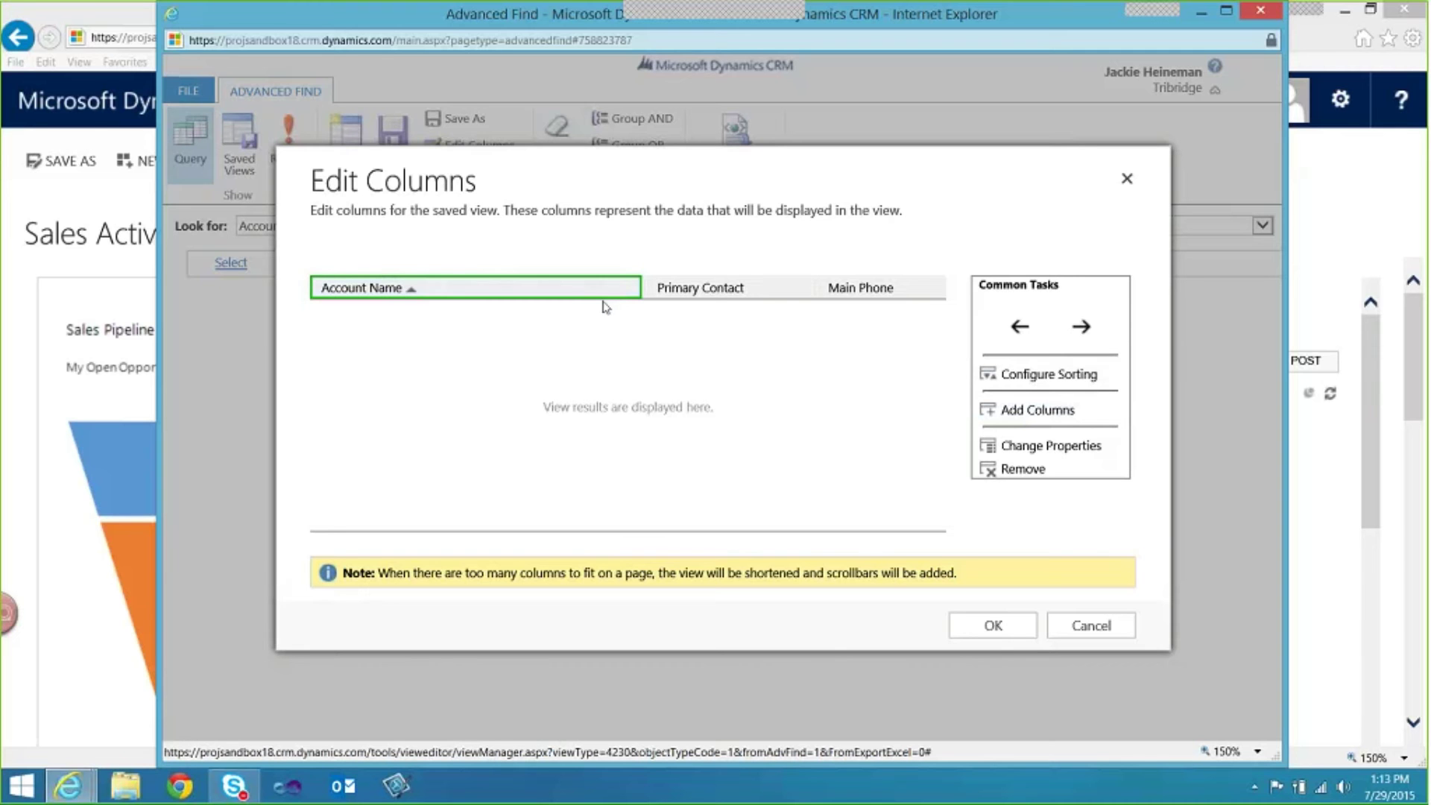
{"action": "left_click", "coordinate": [1018, 411]}
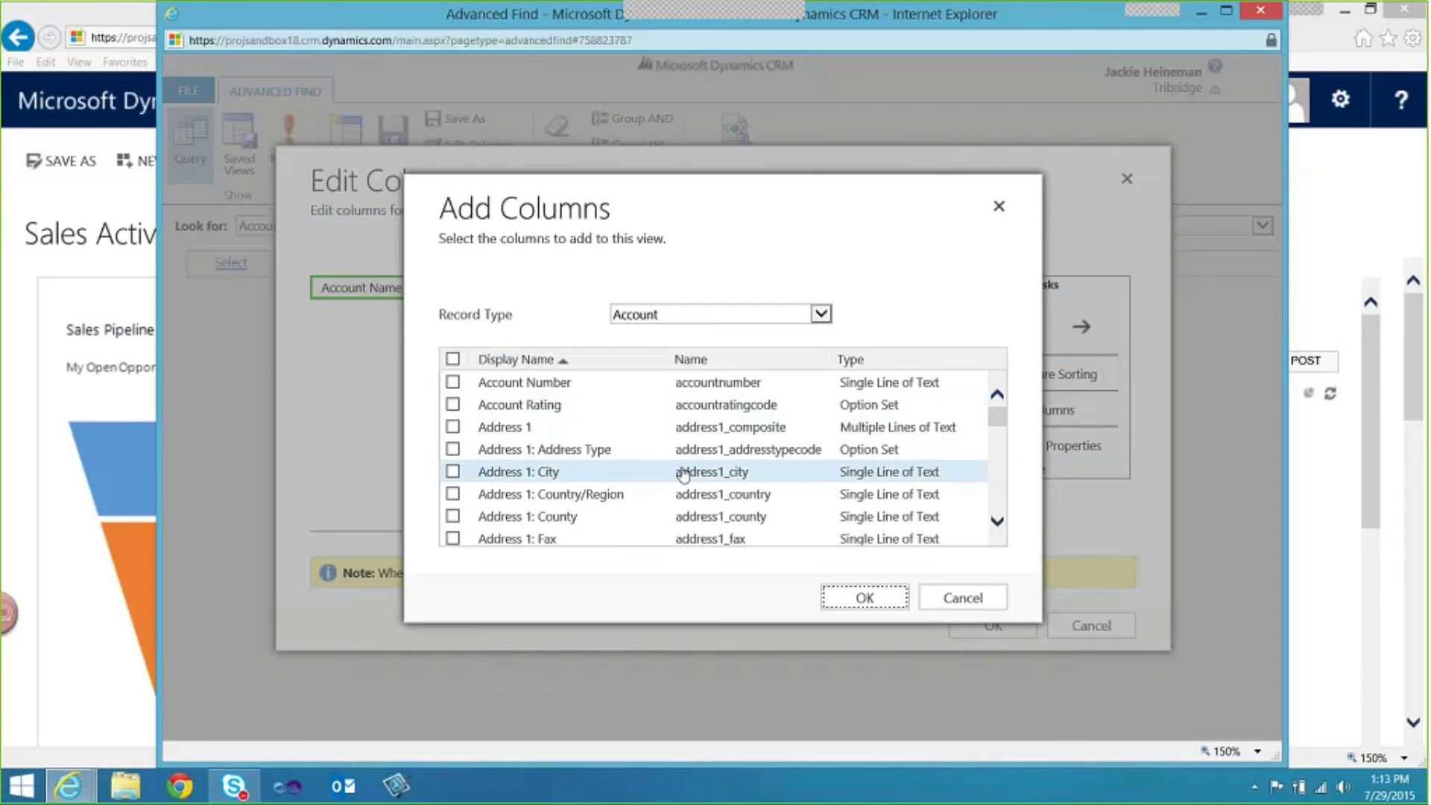
{"action": "left_click", "coordinate": [454, 474]}
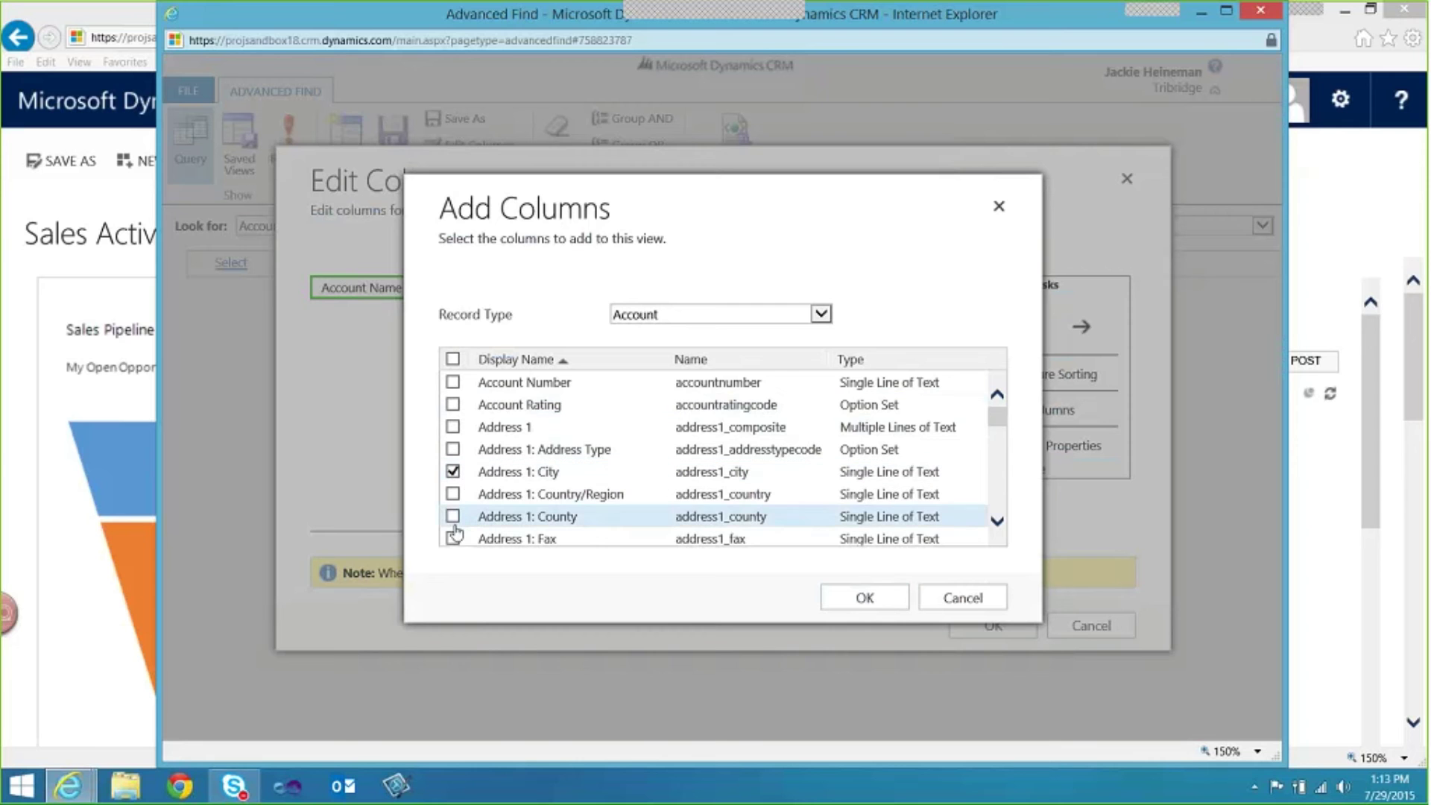
{"action": "left_click", "coordinate": [865, 598]}
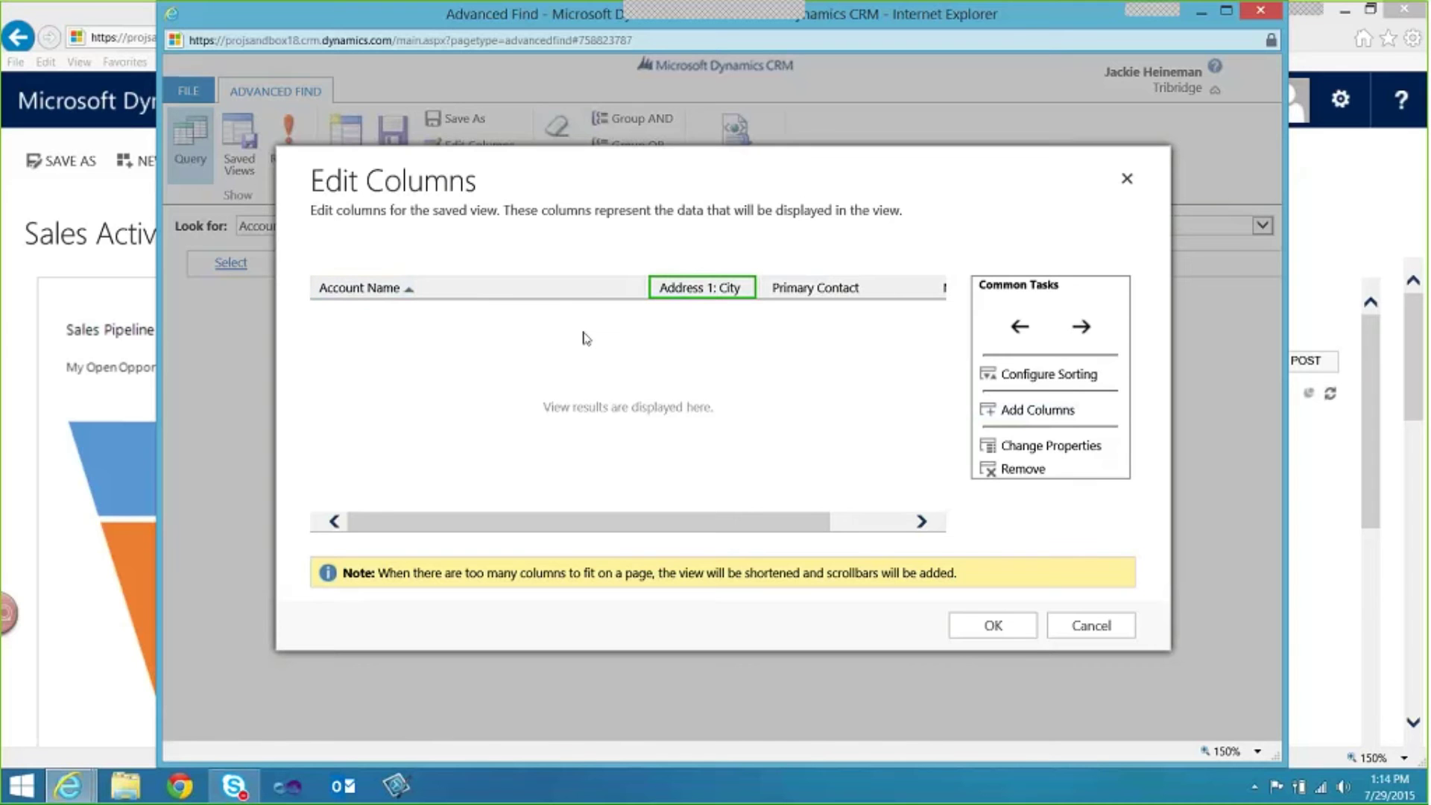
Move the Address 1: City column ahead of Account Name and back to its place after it.
{"action": "left_click", "coordinate": [782, 290]}
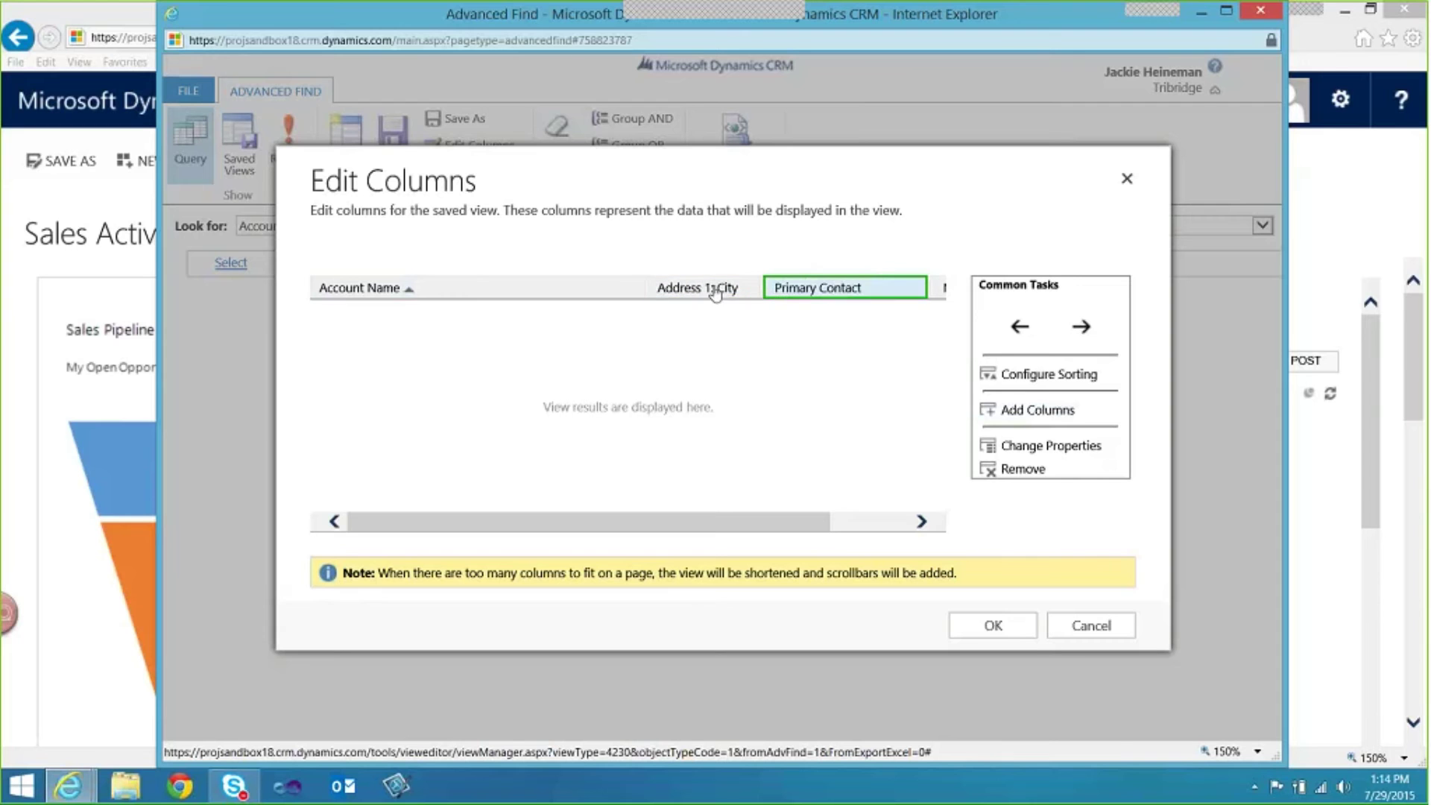
{"action": "left_click", "coordinate": [714, 291]}
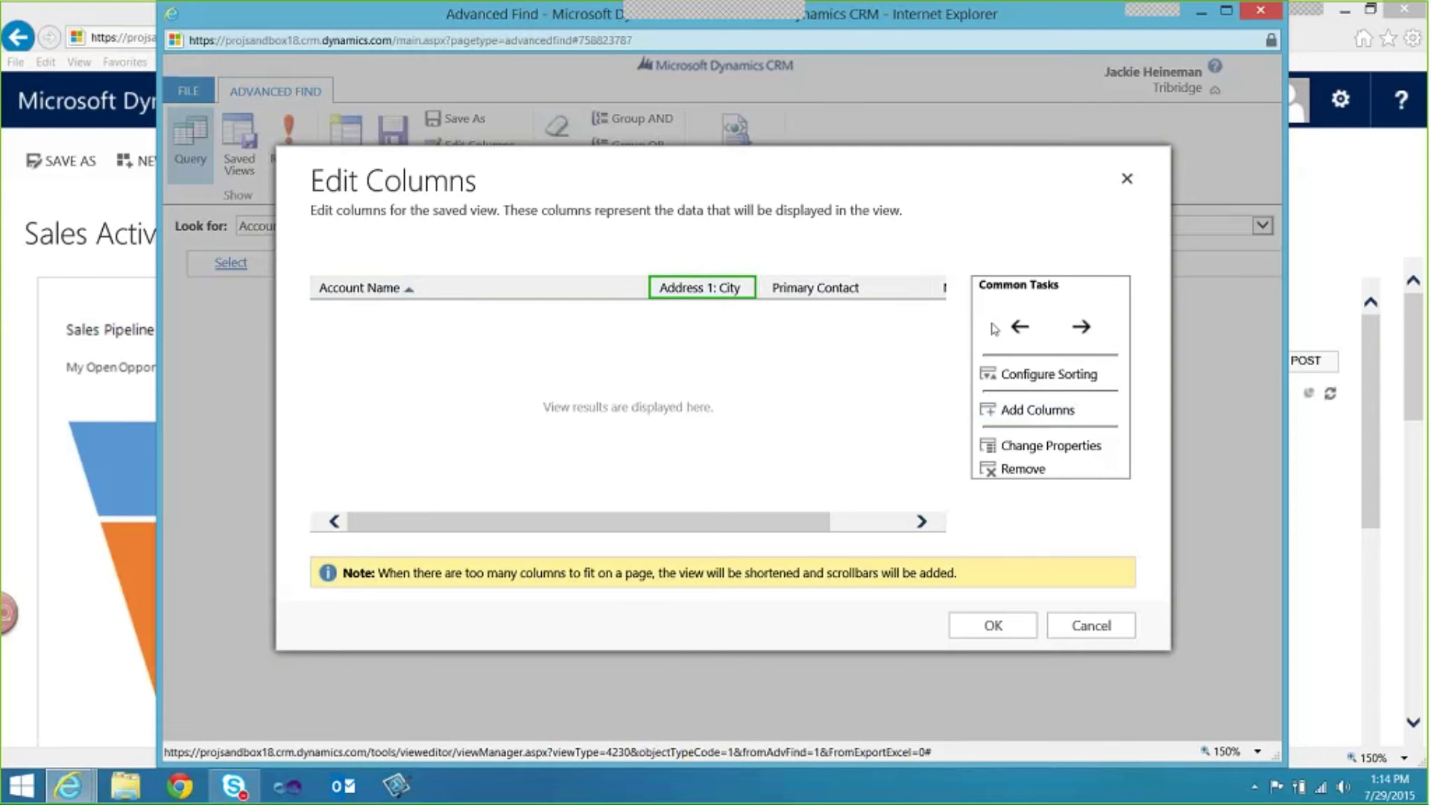
{"action": "left_click", "coordinate": [1017, 330]}
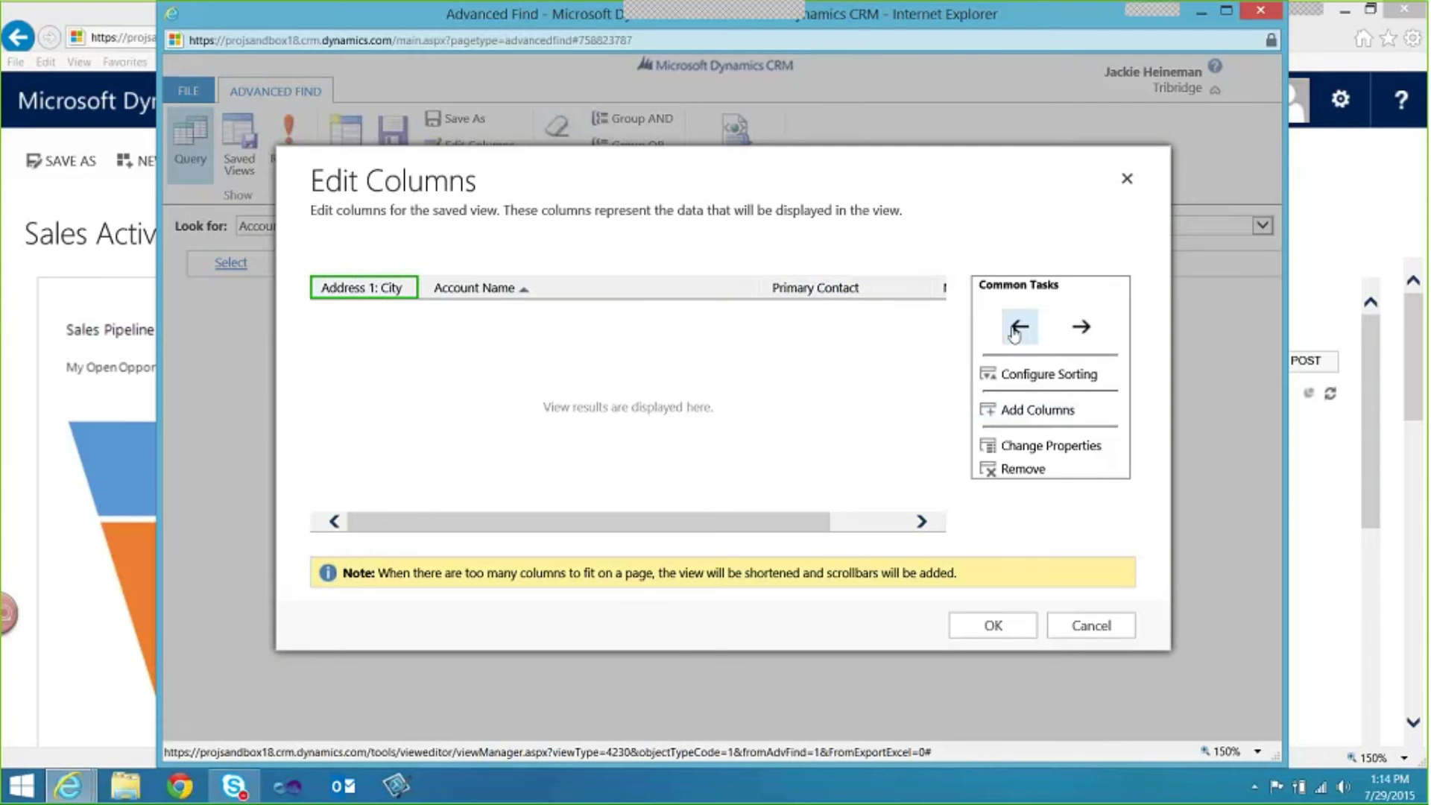
{"action": "left_click", "coordinate": [1095, 331]}
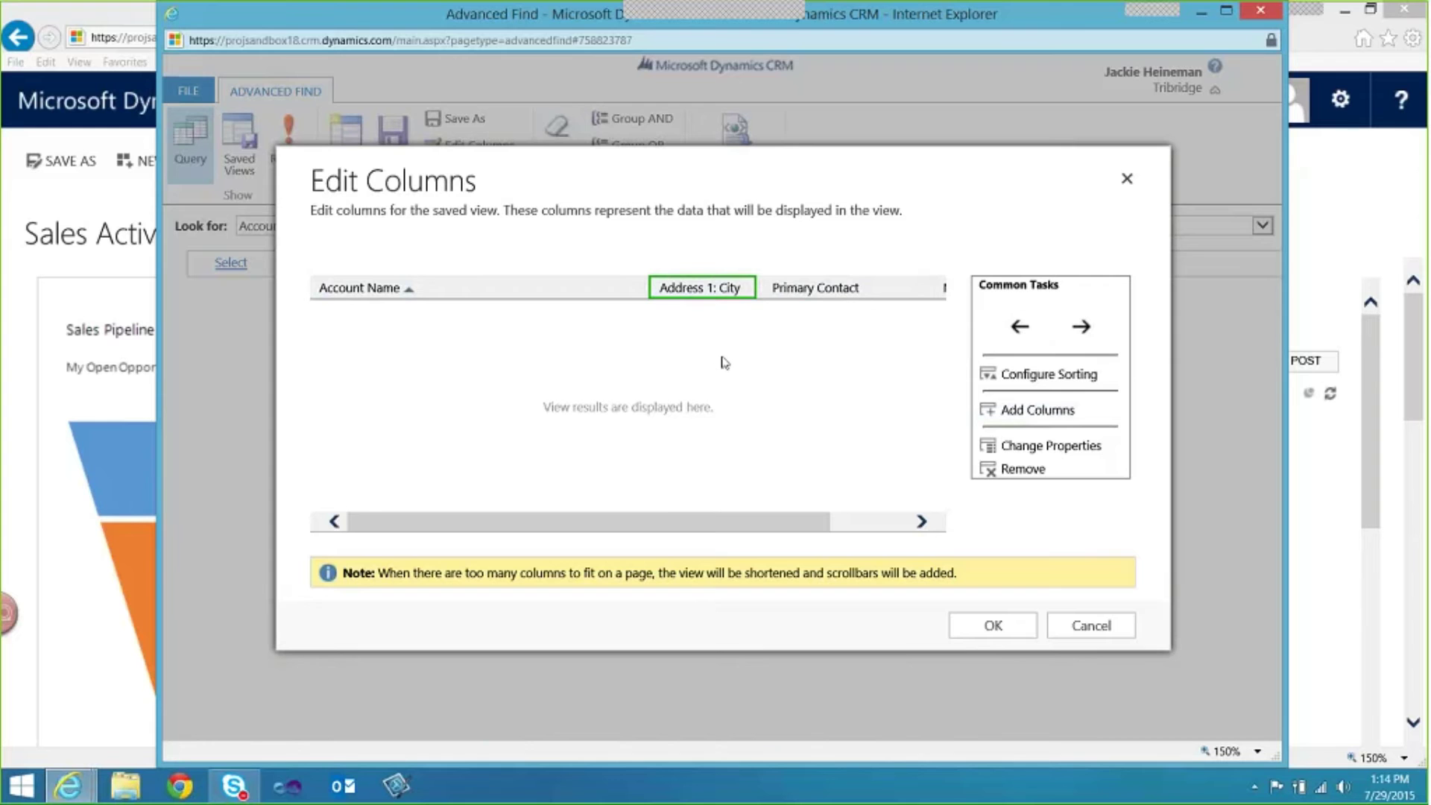
Apply the edited column layout and view the Accounts results with it, returning to the query.
{"action": "left_click", "coordinate": [991, 630]}
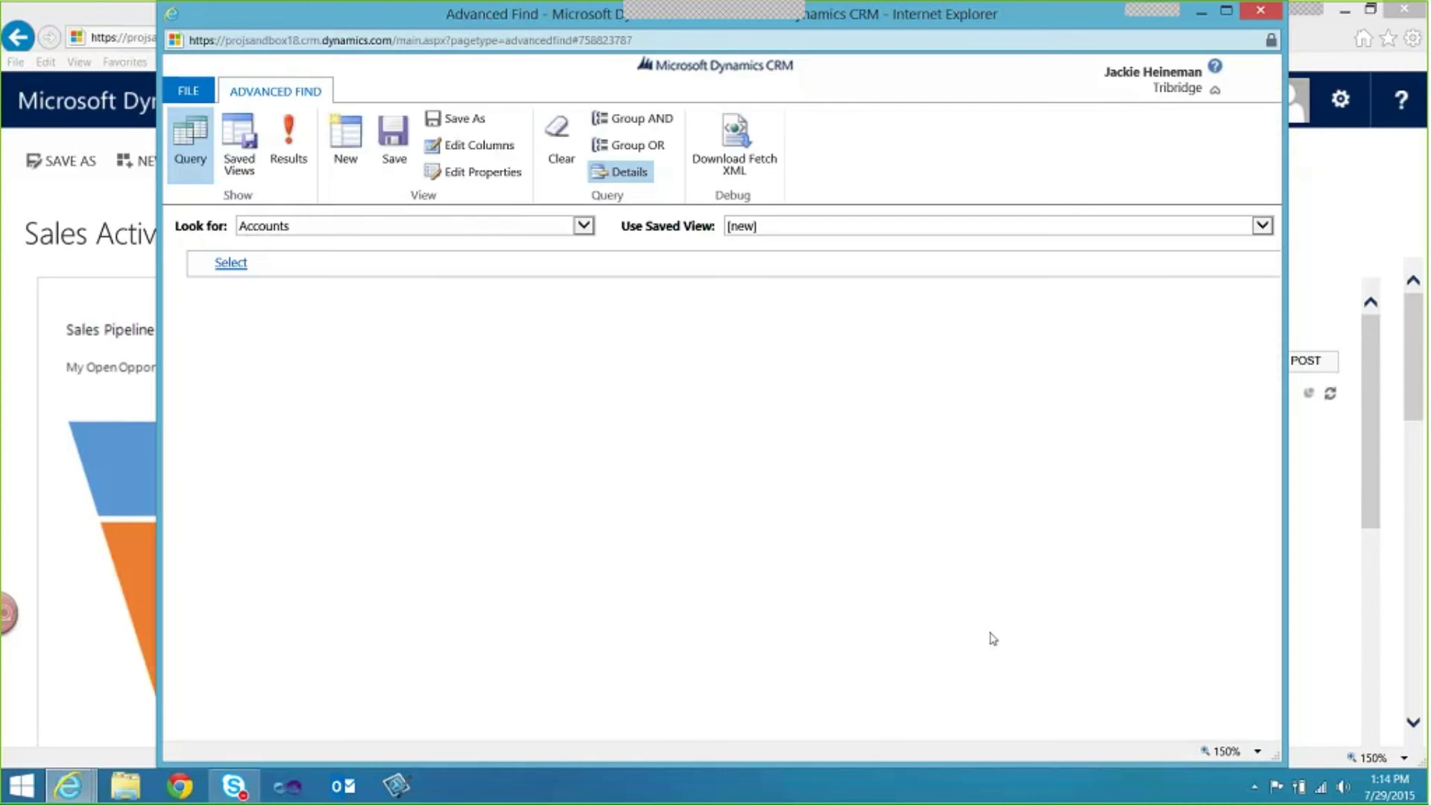
{"action": "left_click", "coordinate": [289, 143]}
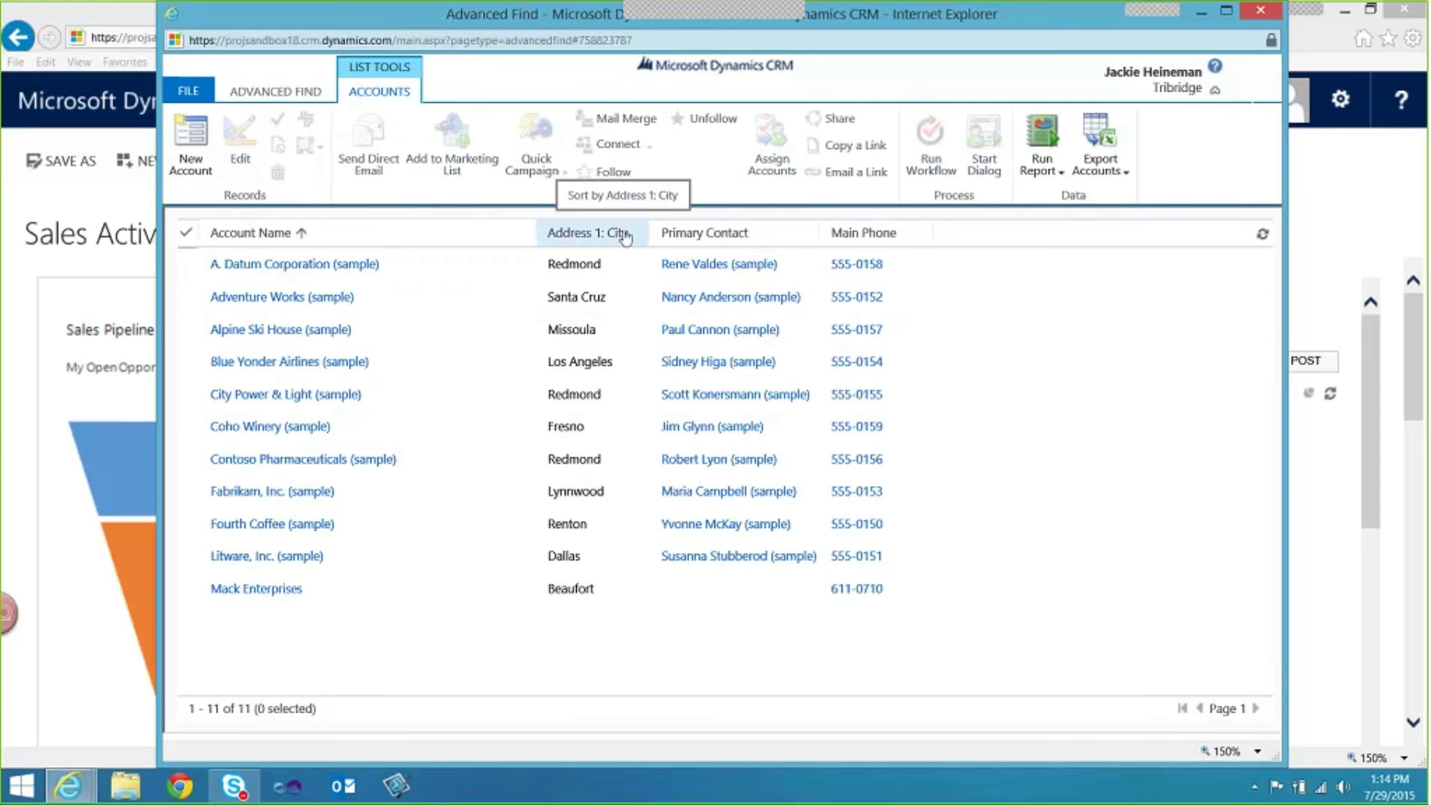
{"action": "left_click", "coordinate": [305, 92]}
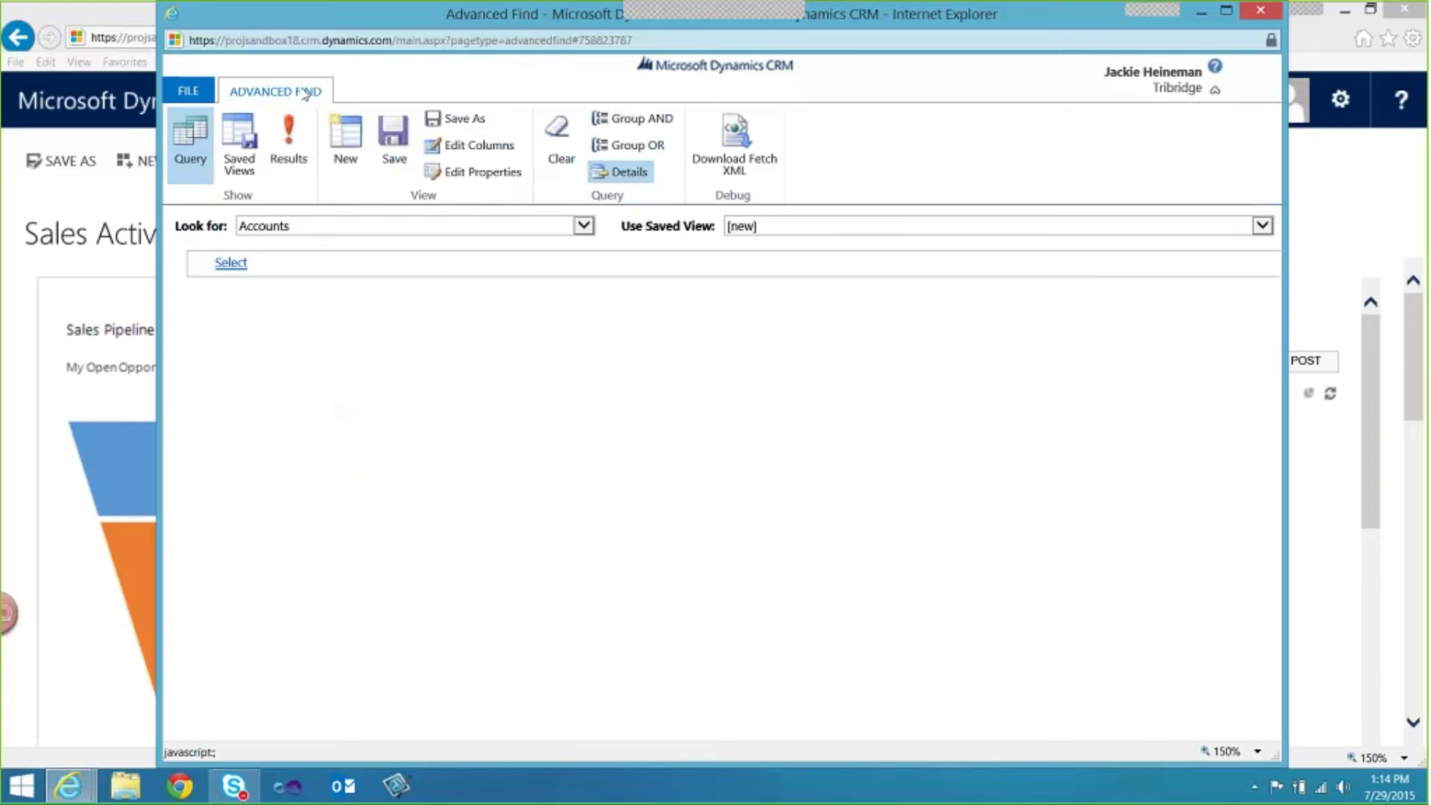
Reopen the column editor and set the width of the Address 1: City column to 75px.
{"action": "left_click", "coordinate": [478, 146]}
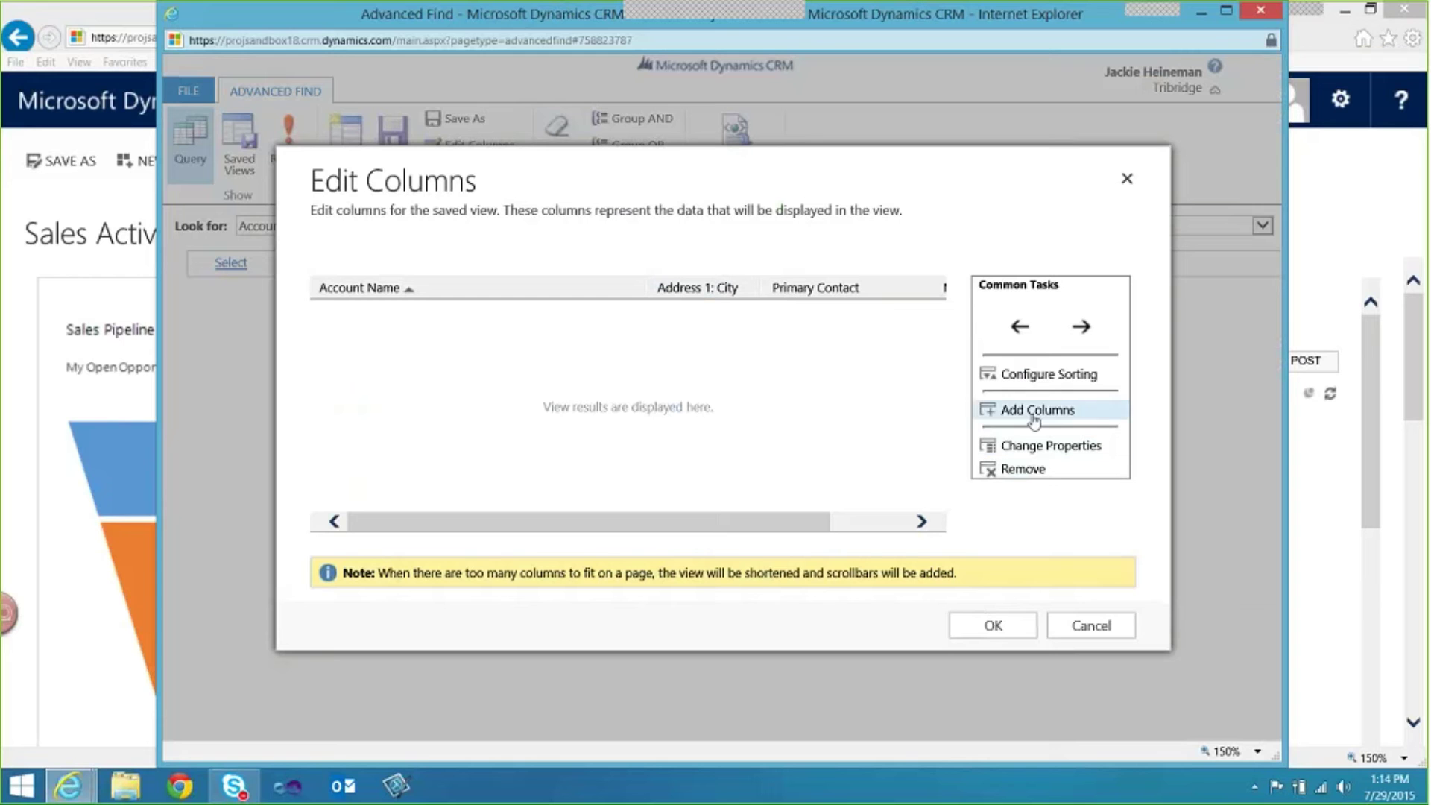
{"action": "left_click", "coordinate": [1007, 447]}
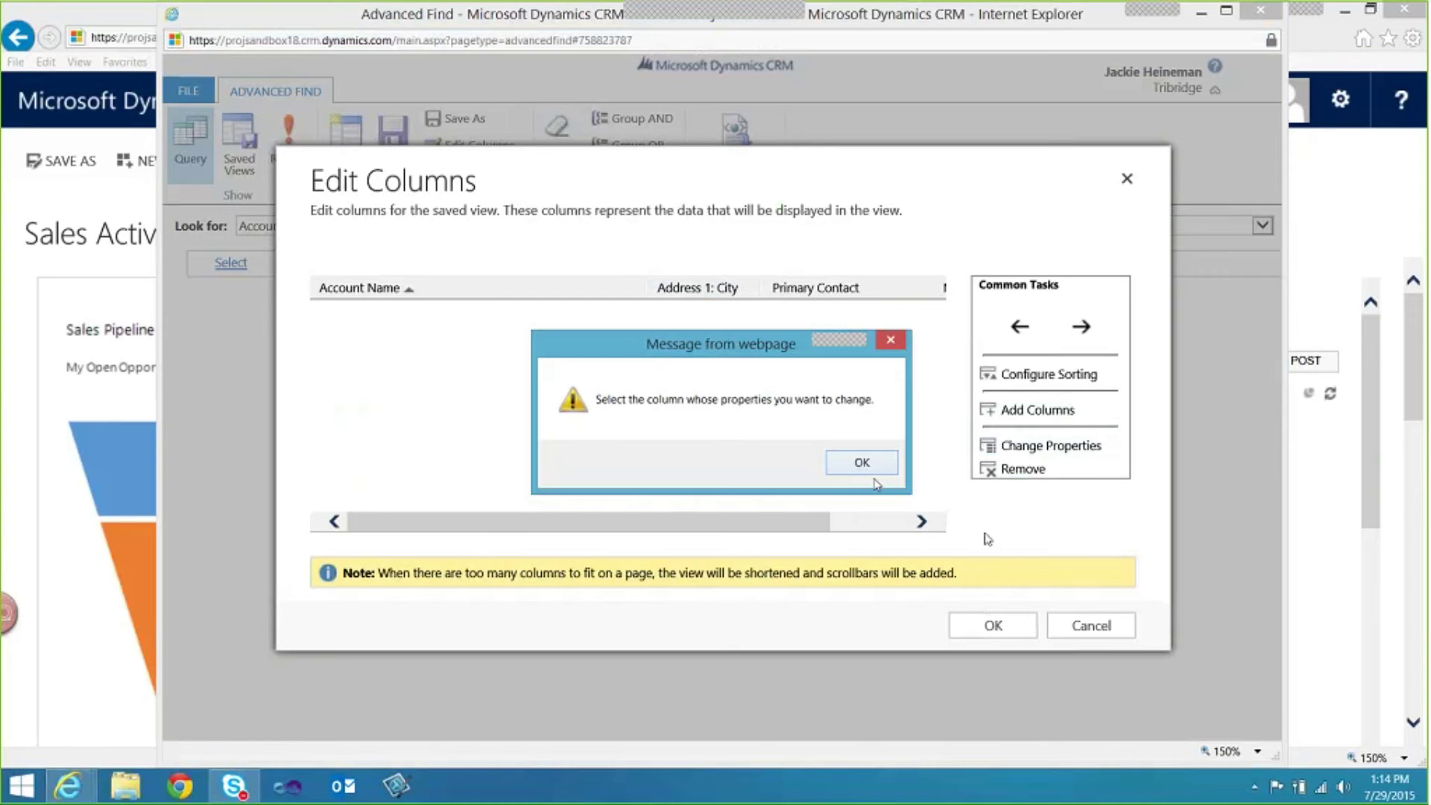
{"action": "left_click", "coordinate": [865, 464]}
{"action": "left_click", "coordinate": [729, 296]}
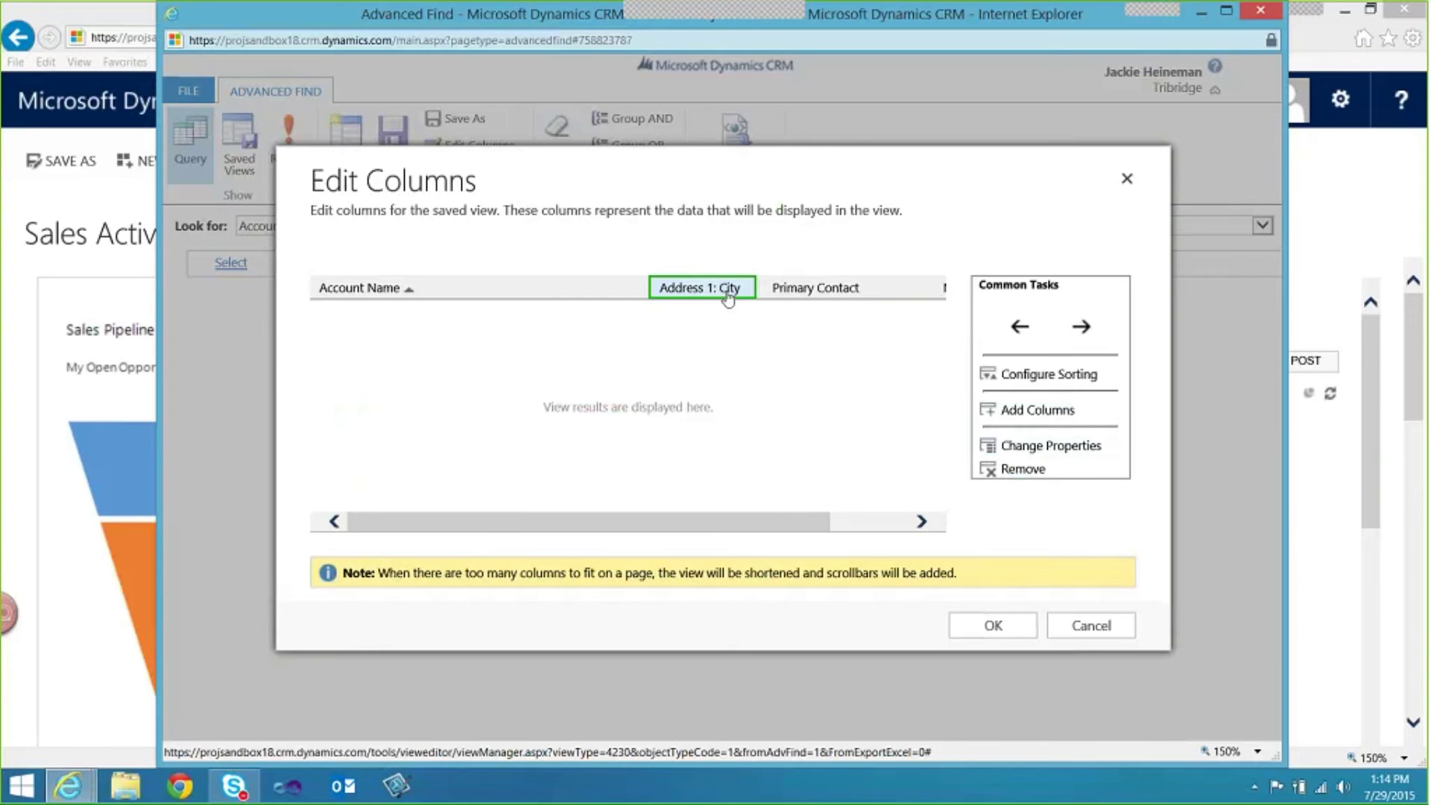
{"action": "left_click", "coordinate": [1020, 448]}
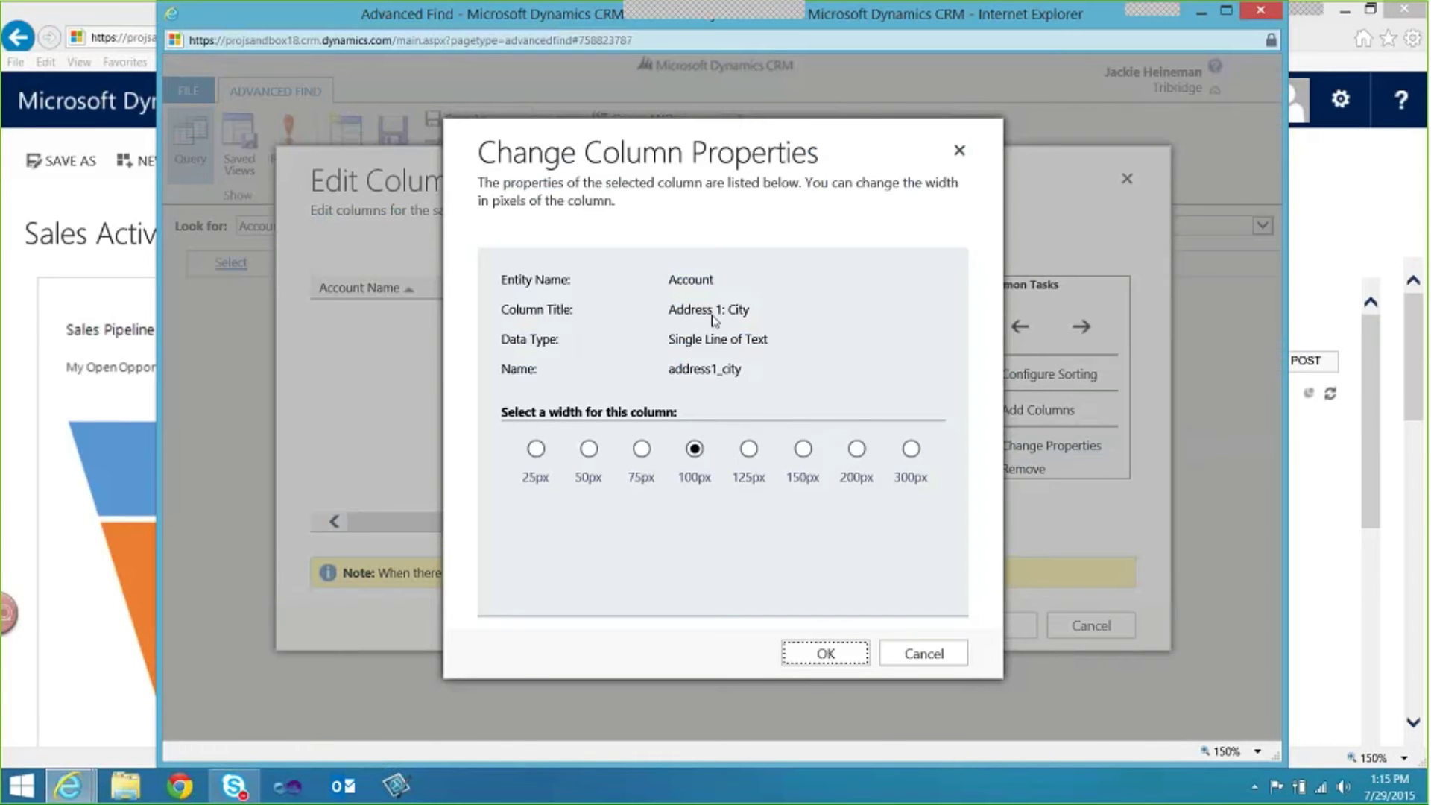
{"action": "left_click", "coordinate": [641, 450]}
{"action": "left_click", "coordinate": [814, 653]}
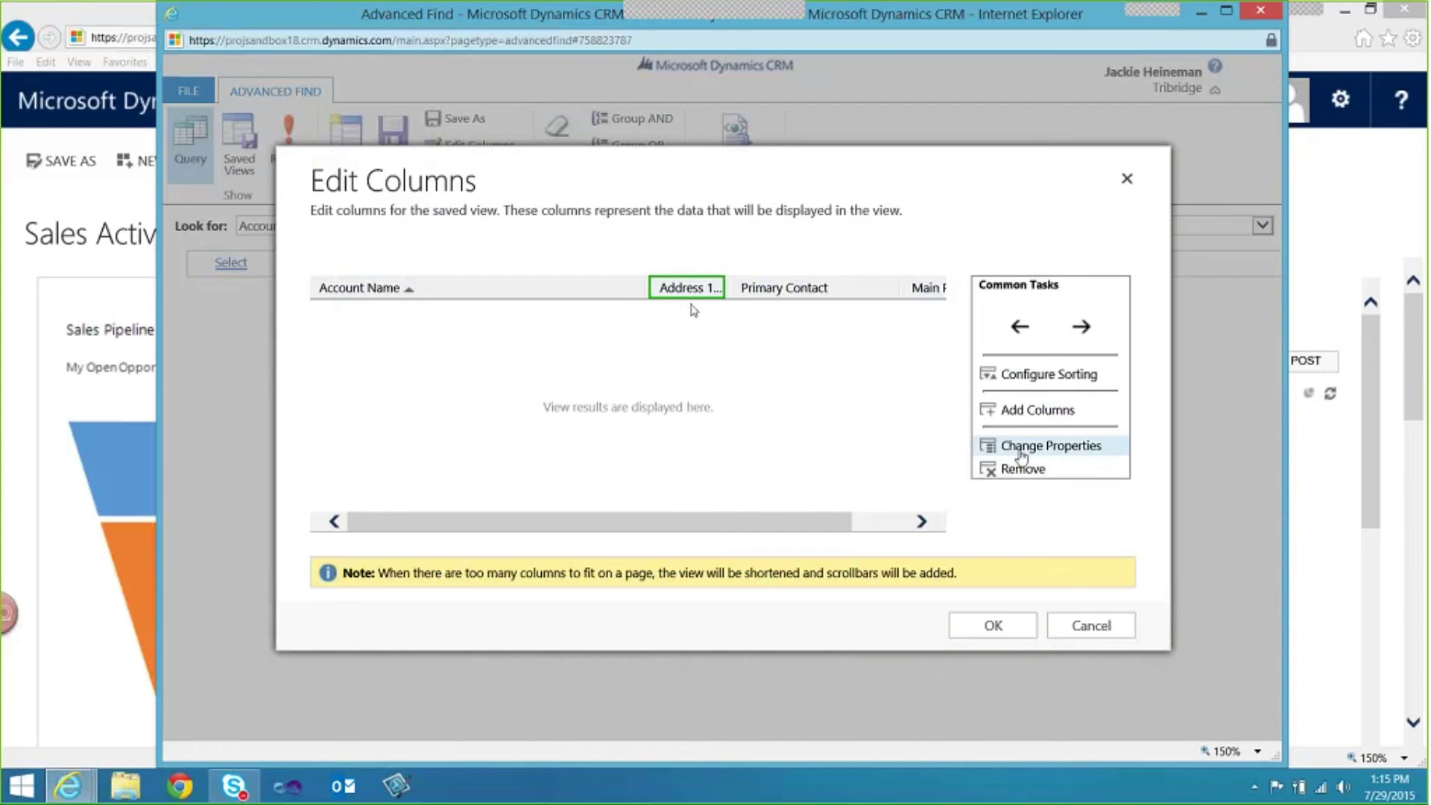
Set the width of the Address 1: City column to 100px.
{"action": "left_click", "coordinate": [1047, 446]}
{"action": "left_click", "coordinate": [695, 450]}
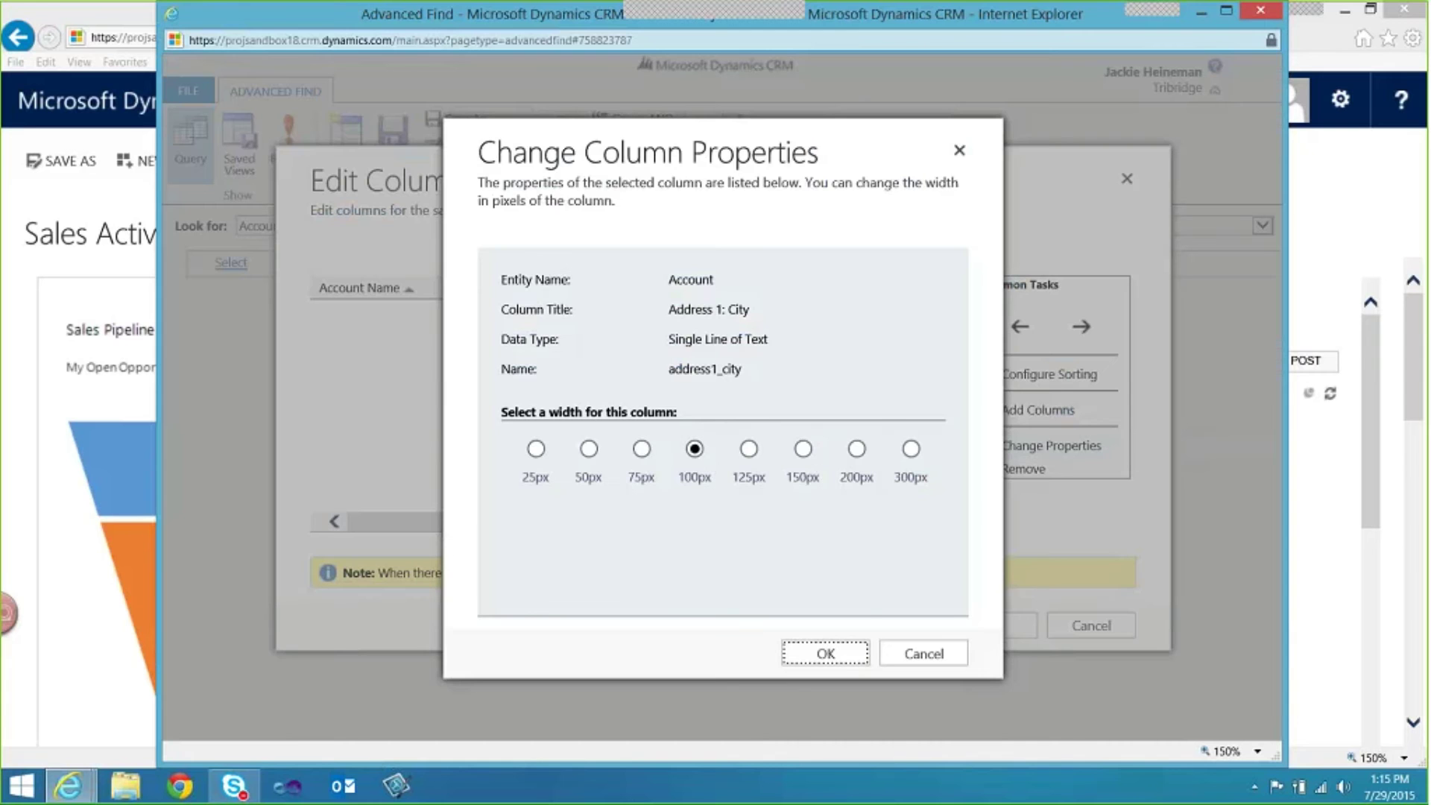
{"action": "left_click", "coordinate": [843, 655]}
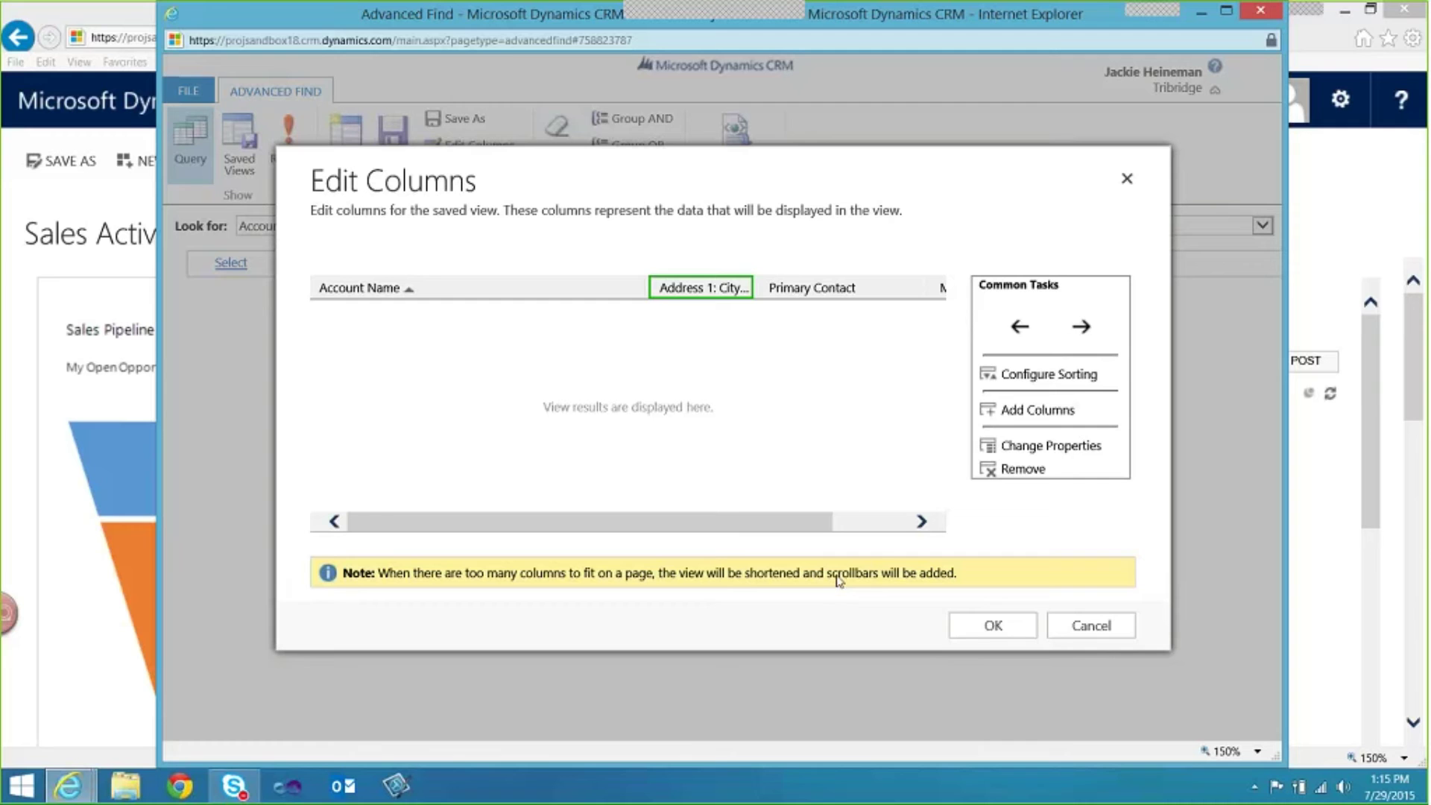
Apply the column width settings and check the Accounts results again, returning to the query.
{"action": "left_click", "coordinate": [988, 630]}
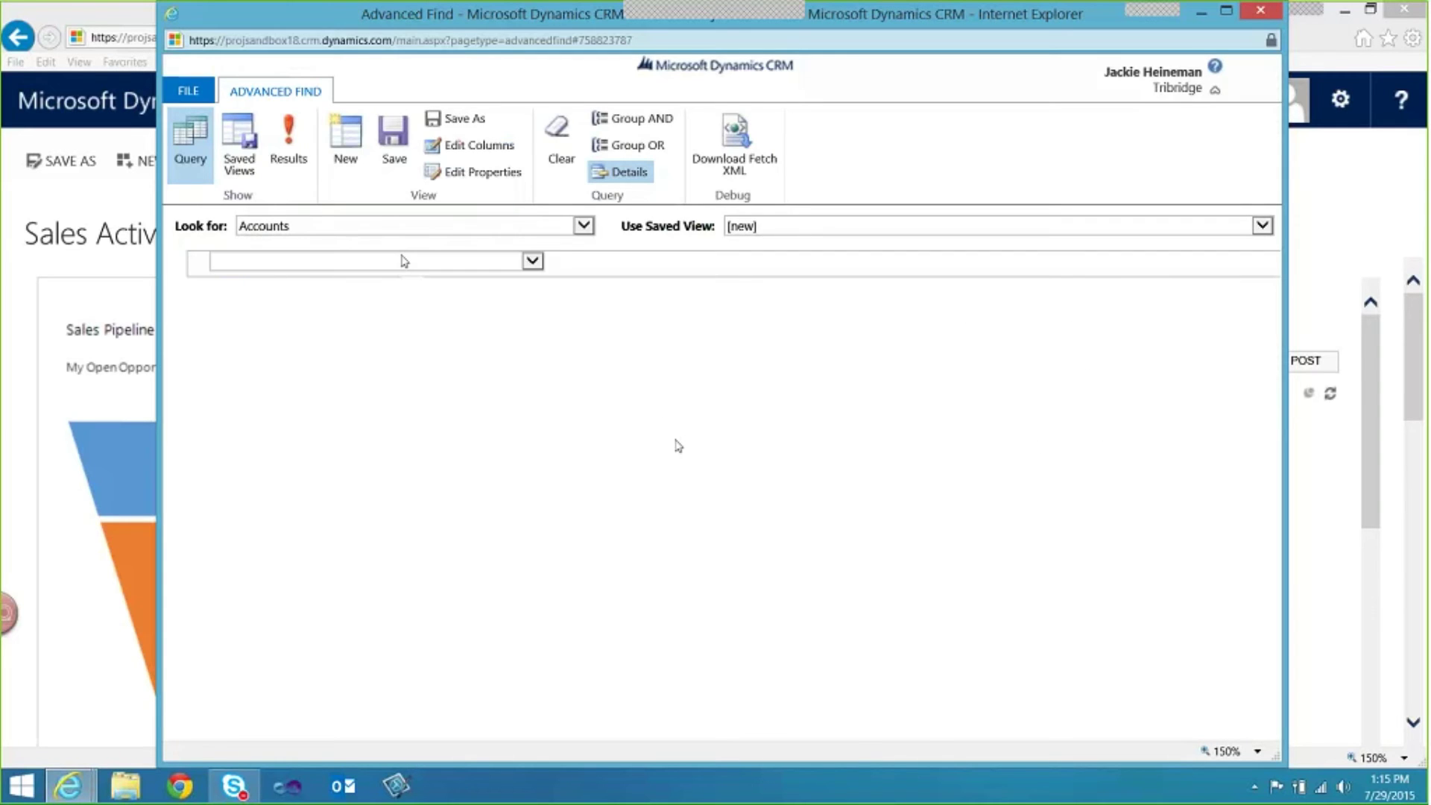
{"action": "left_click", "coordinate": [288, 142]}
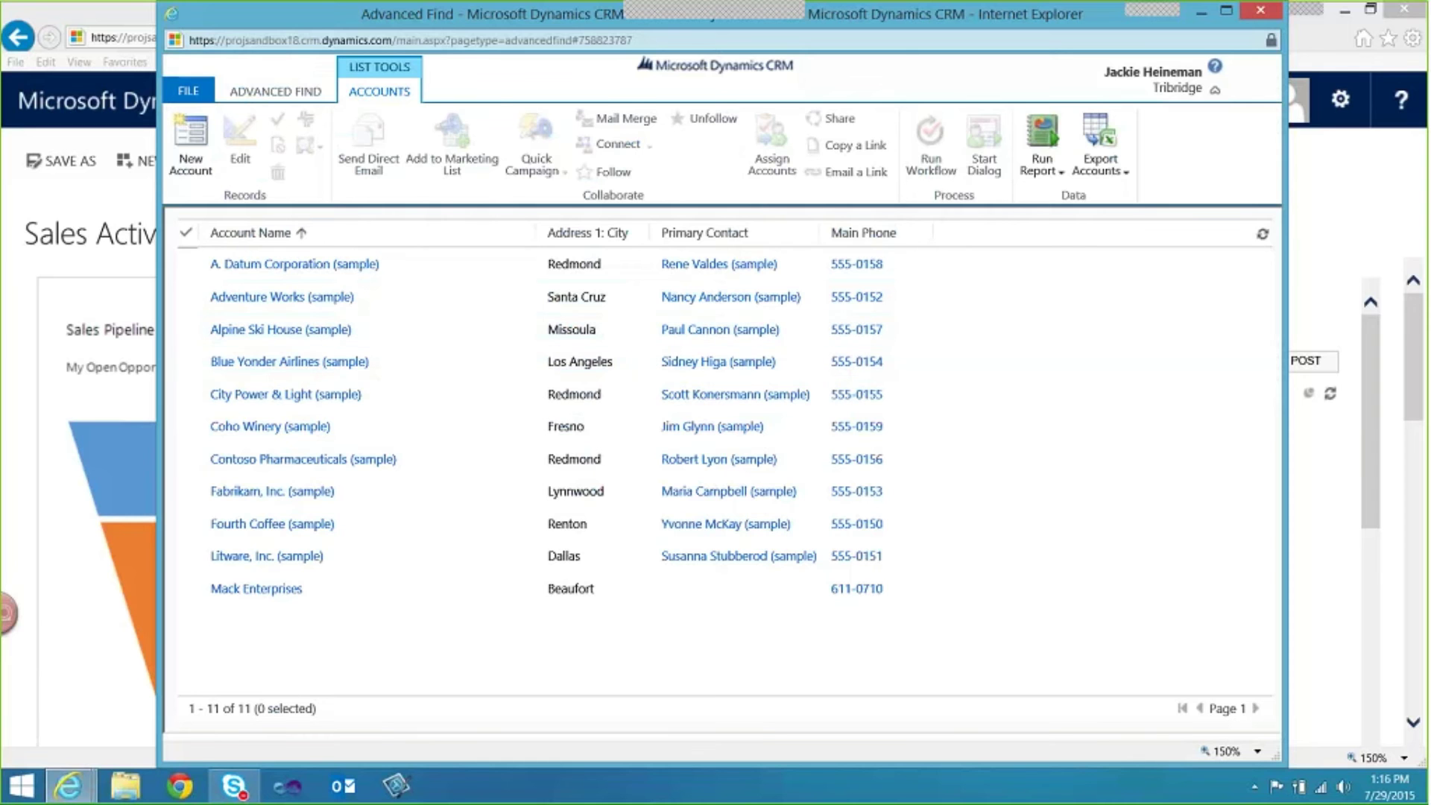
{"action": "left_click", "coordinate": [276, 91]}
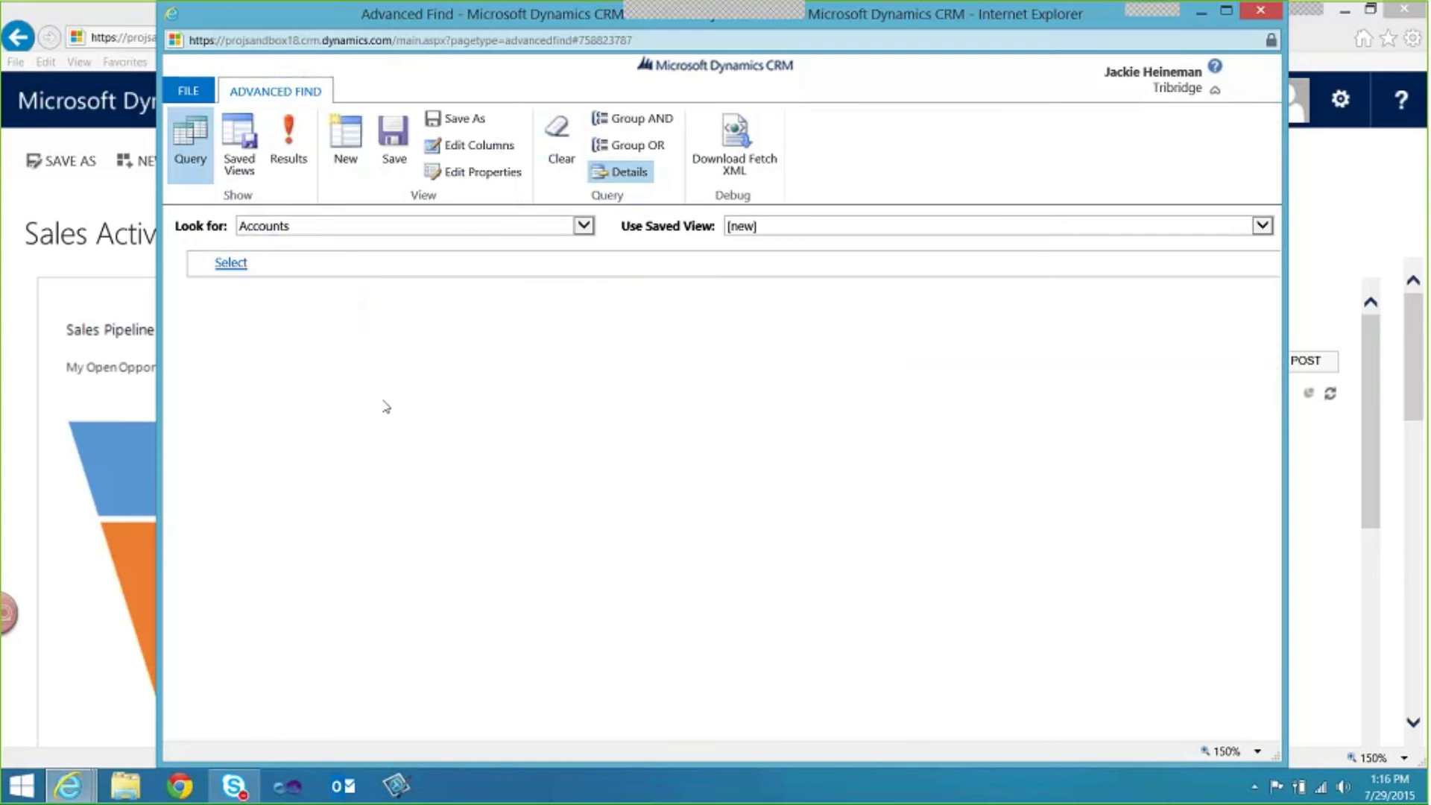
Add a filter criterion on the Status field to the Accounts query.
{"action": "left_click", "coordinate": [632, 175]}
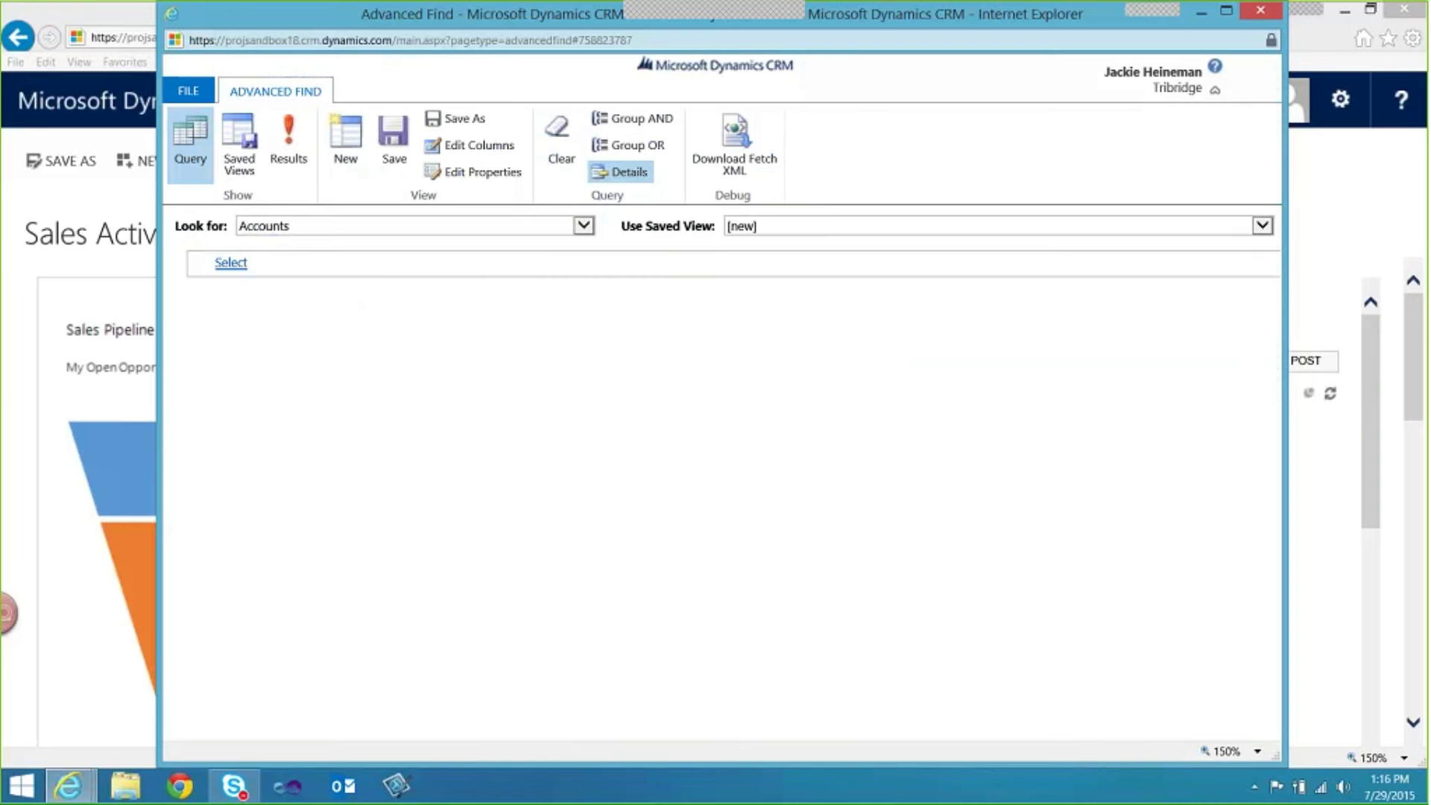
{"action": "left_click", "coordinate": [233, 263]}
{"action": "left_click", "coordinate": [258, 264]}
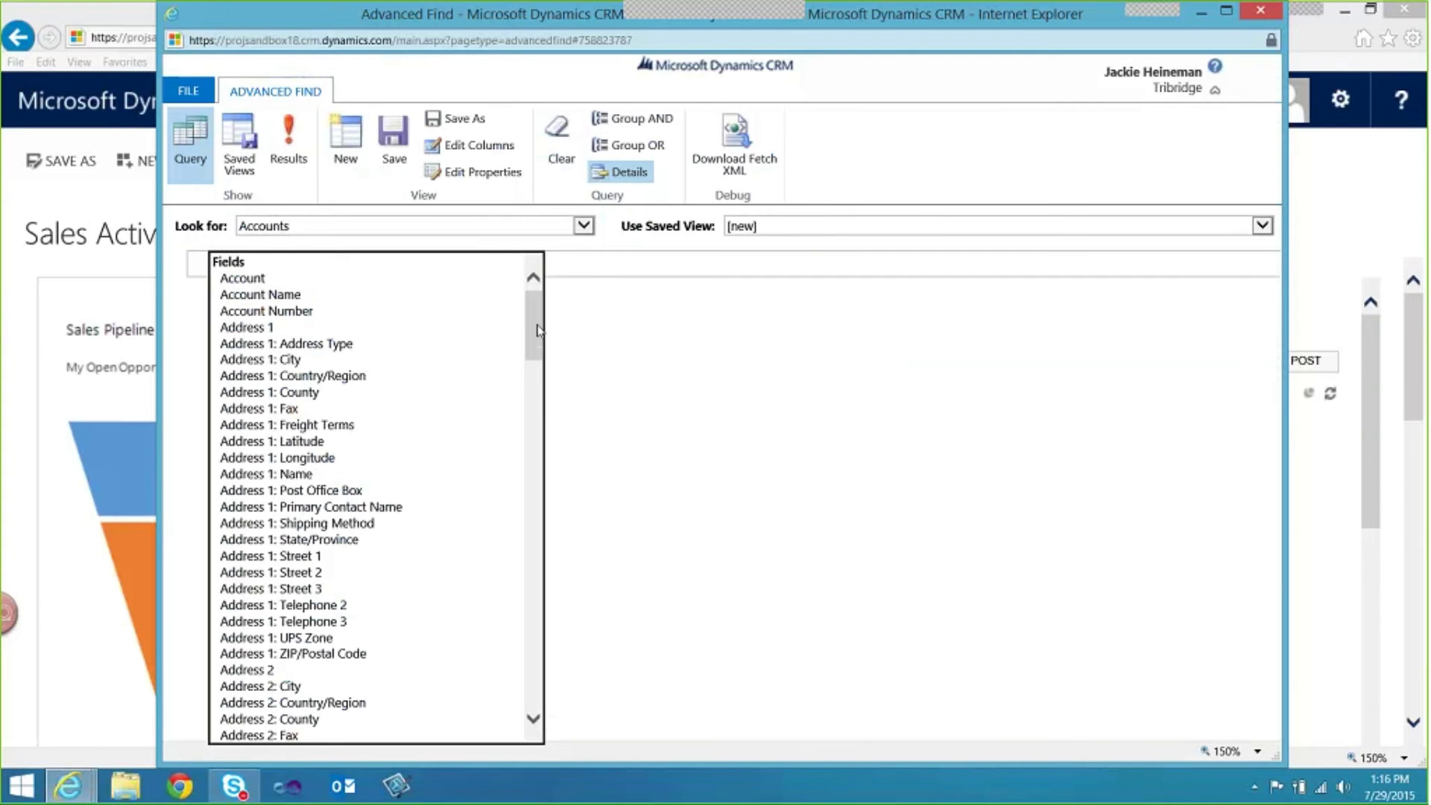
{"action": "left_click_drag", "start_coordinate": [536, 332], "coordinate": [543, 559]}
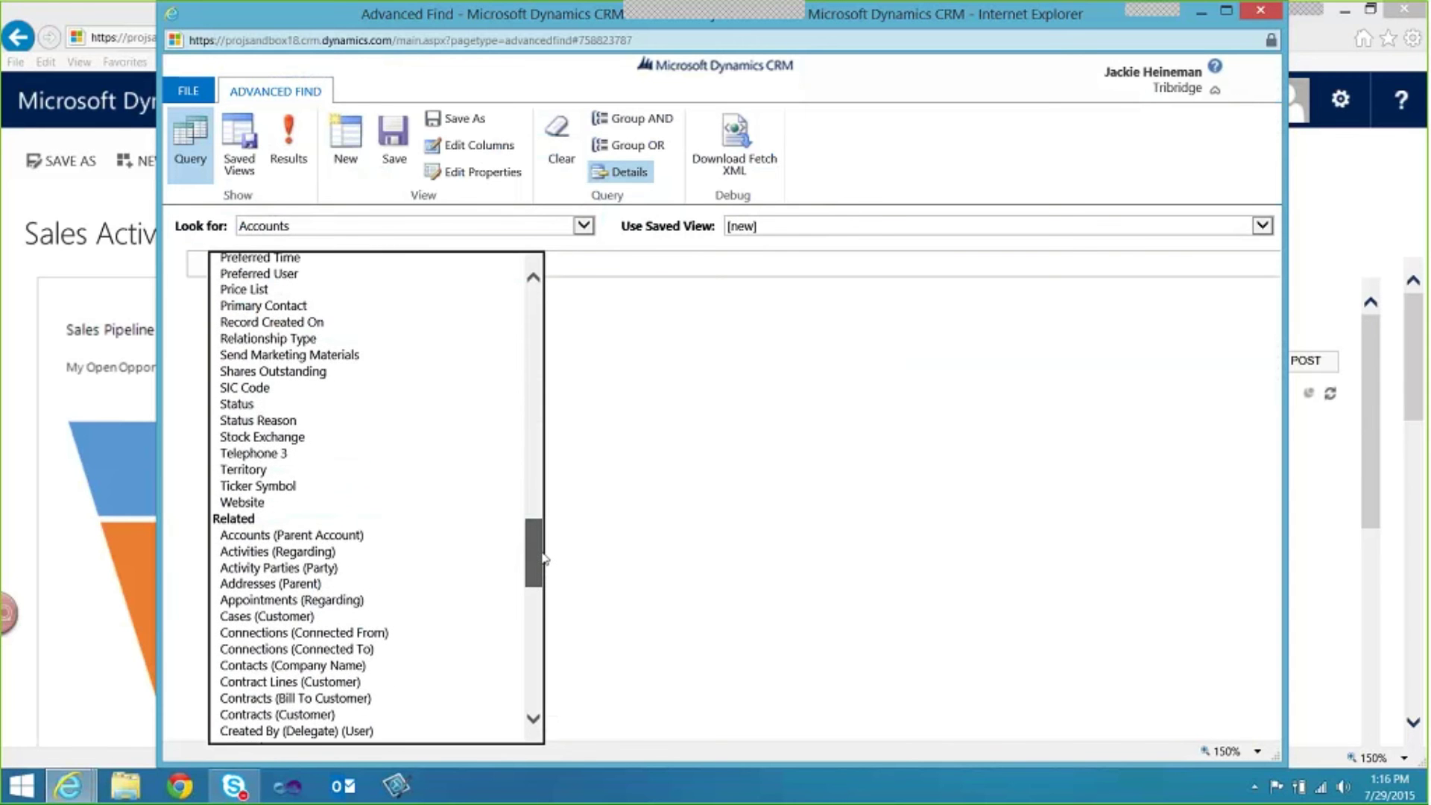
{"action": "left_click", "coordinate": [325, 406]}
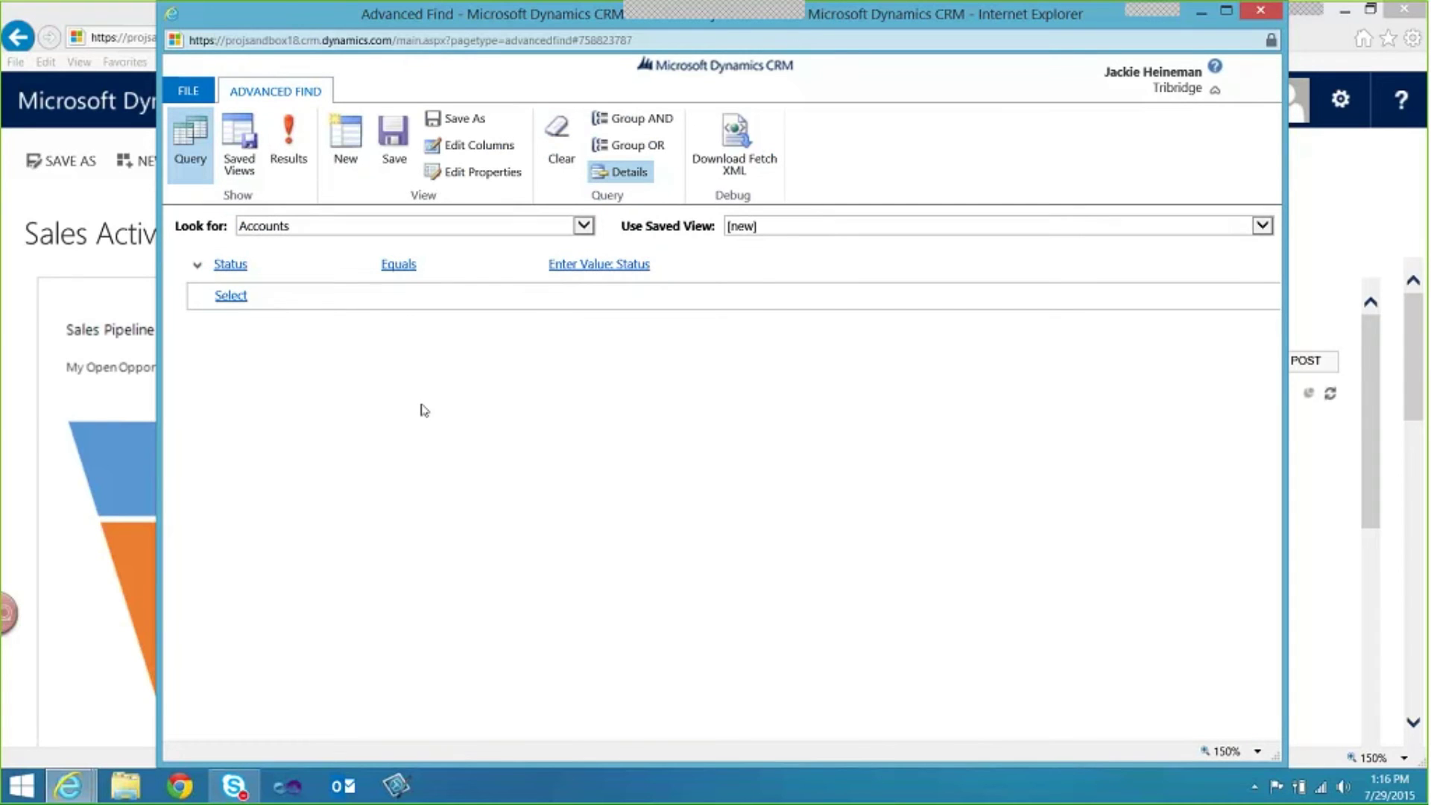
Set the Status criterion to equal Active.
{"action": "left_click", "coordinate": [381, 266]}
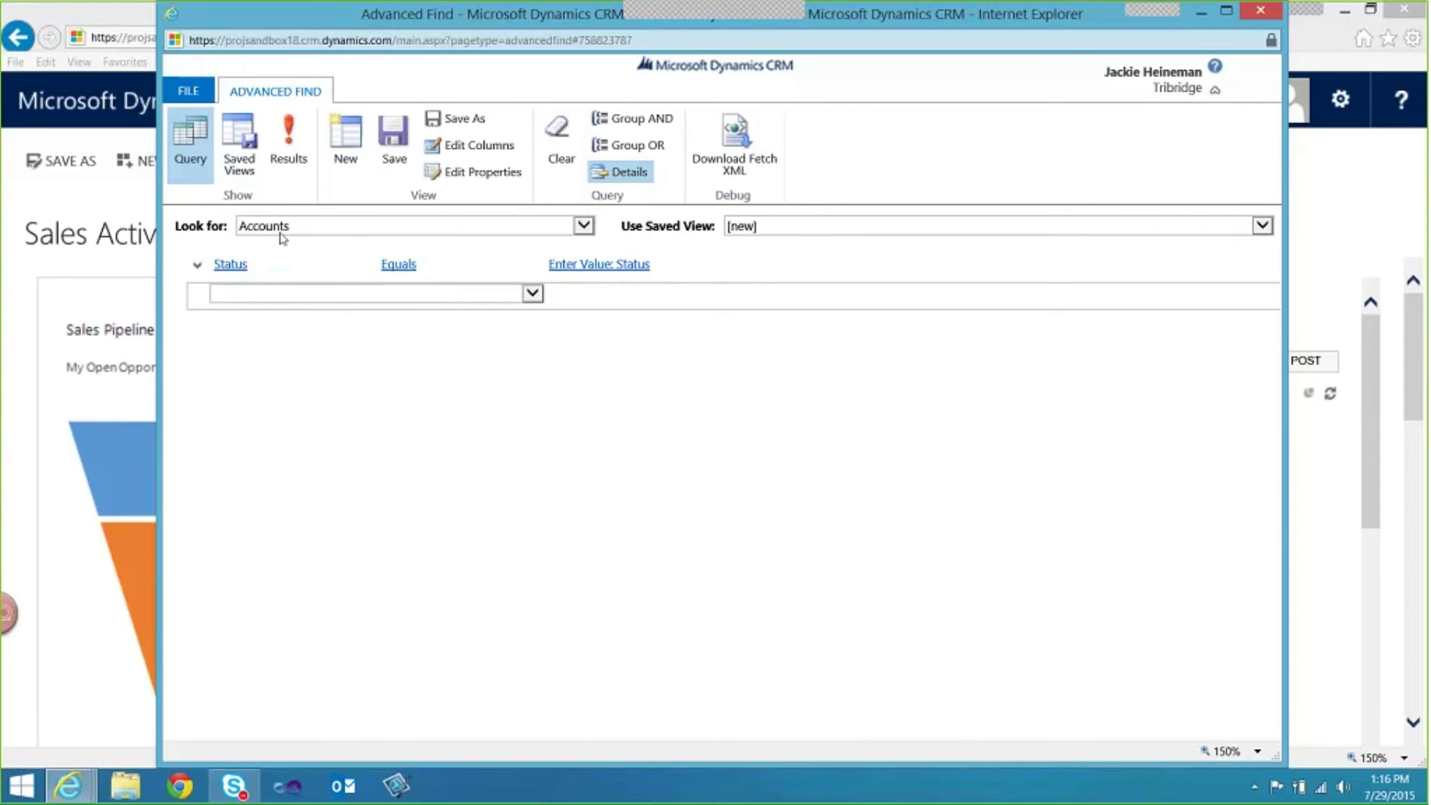
{"action": "mouse_move", "coordinate": [364, 270]}
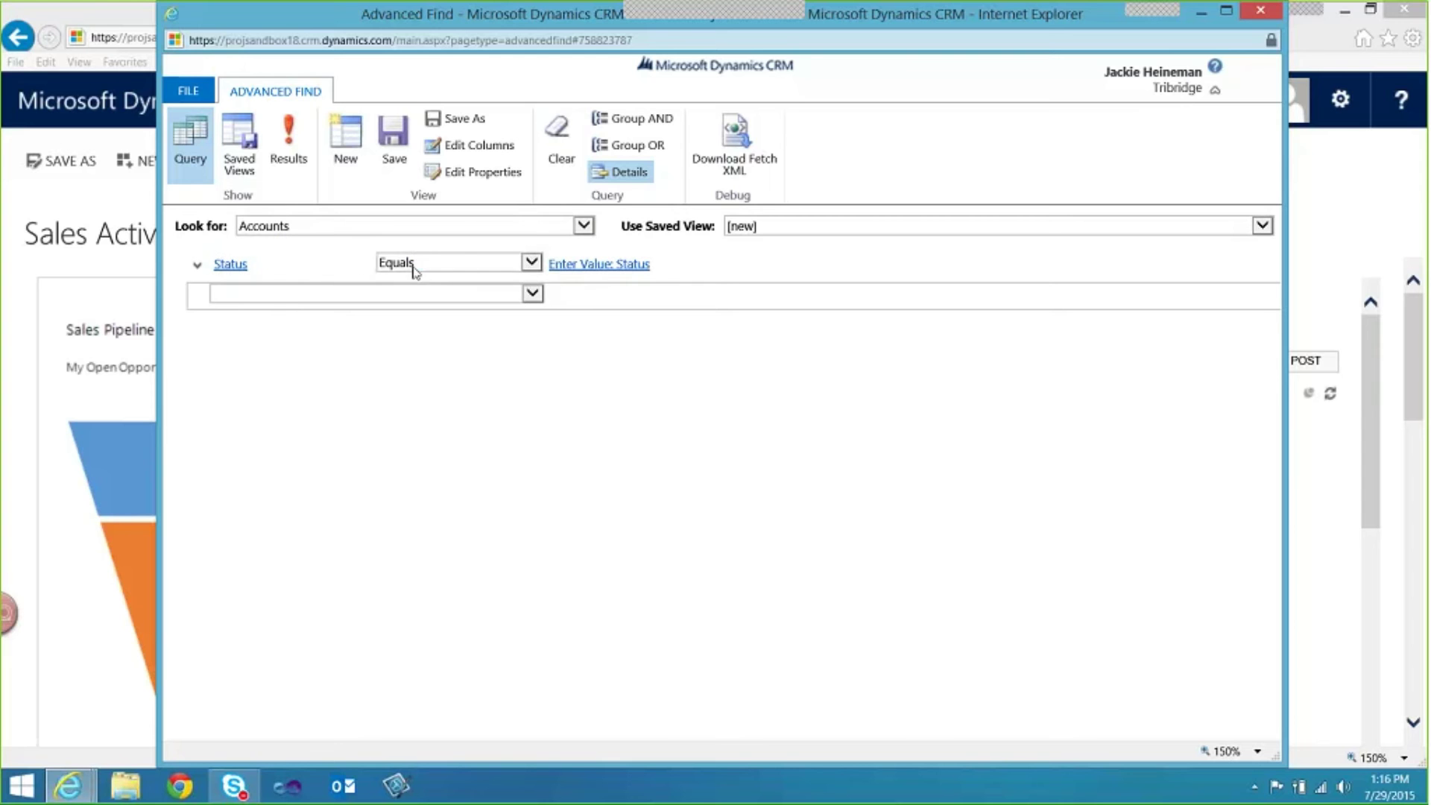
{"action": "mouse_move", "coordinate": [595, 269]}
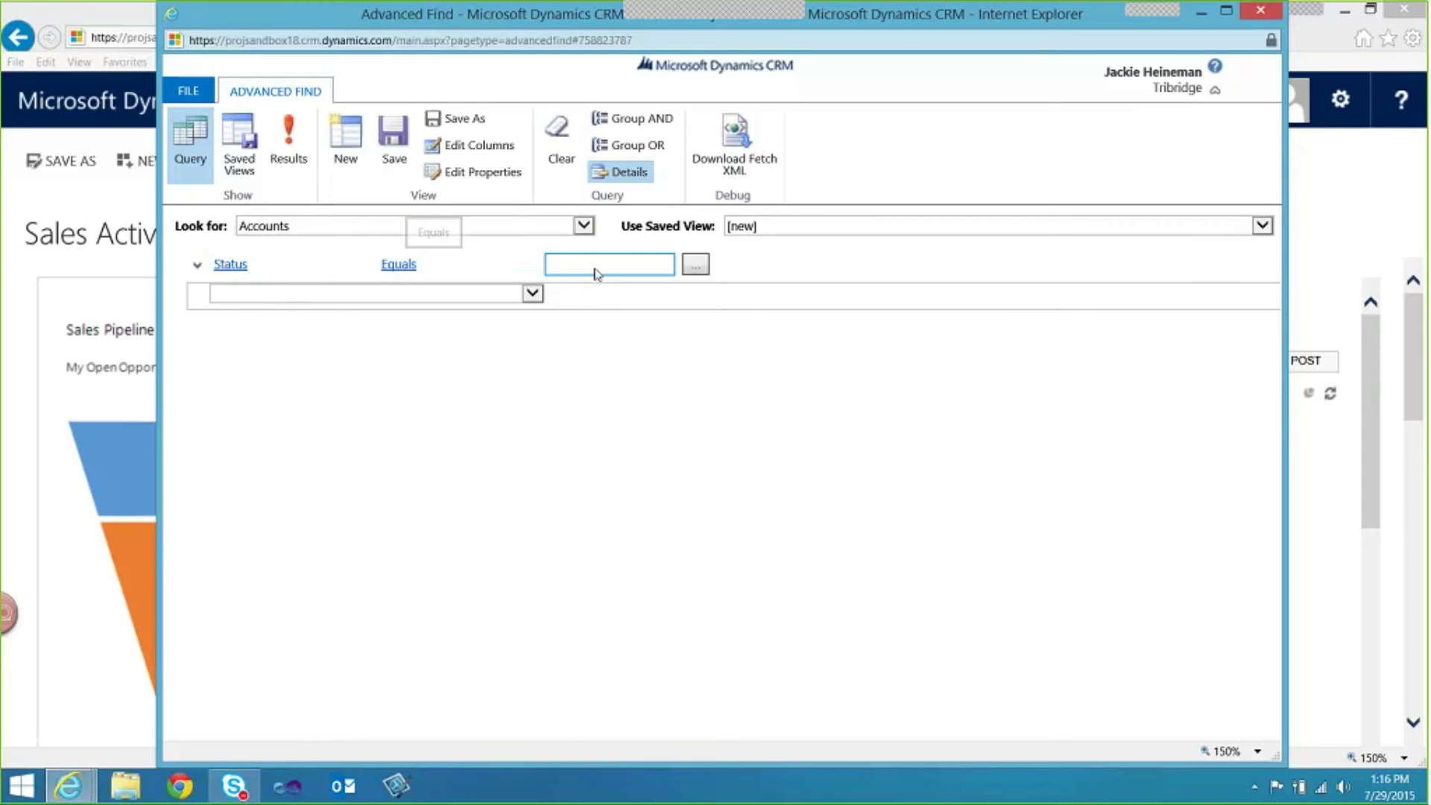
{"action": "left_click", "coordinate": [694, 265]}
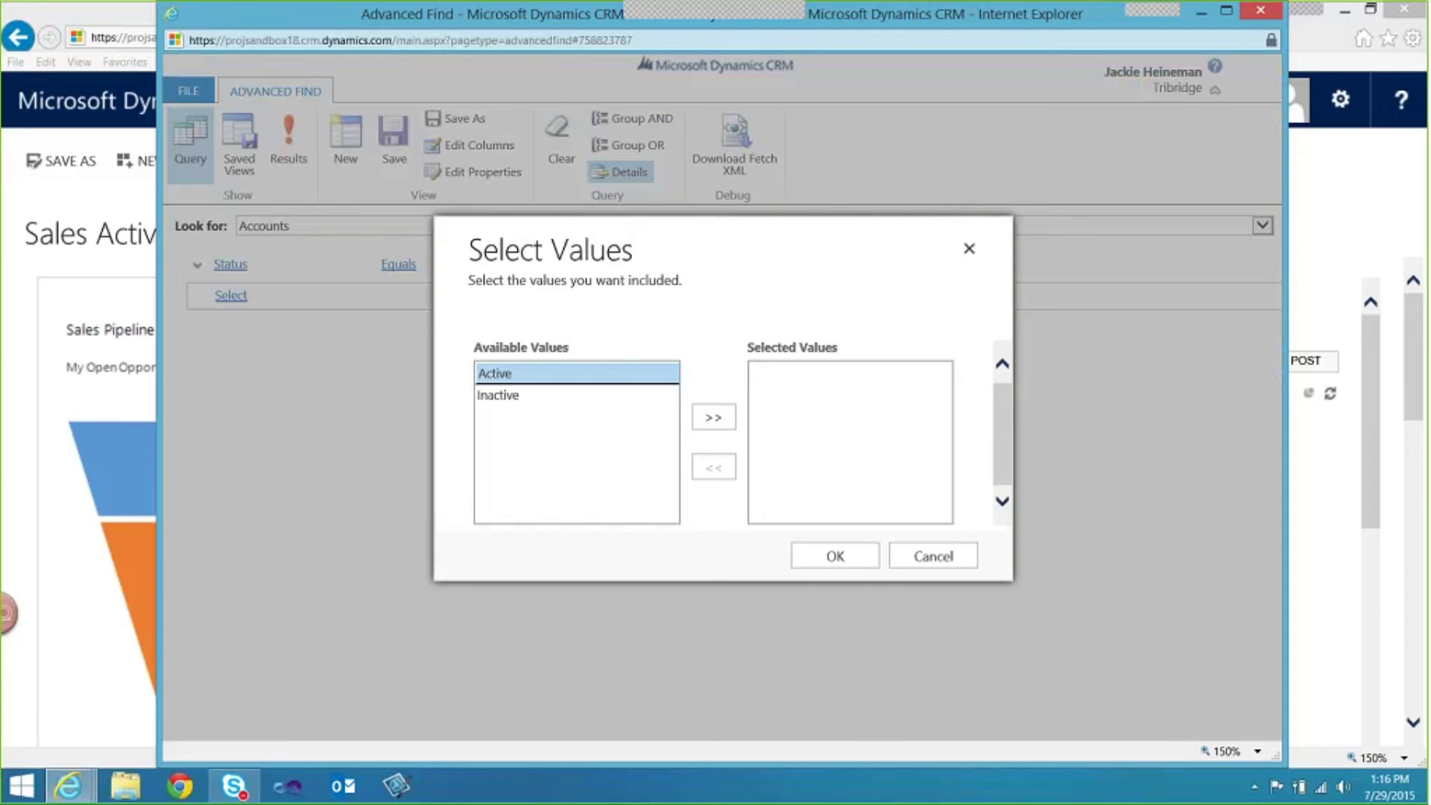
{"action": "left_click", "coordinate": [714, 418]}
{"action": "left_click", "coordinate": [857, 556]}
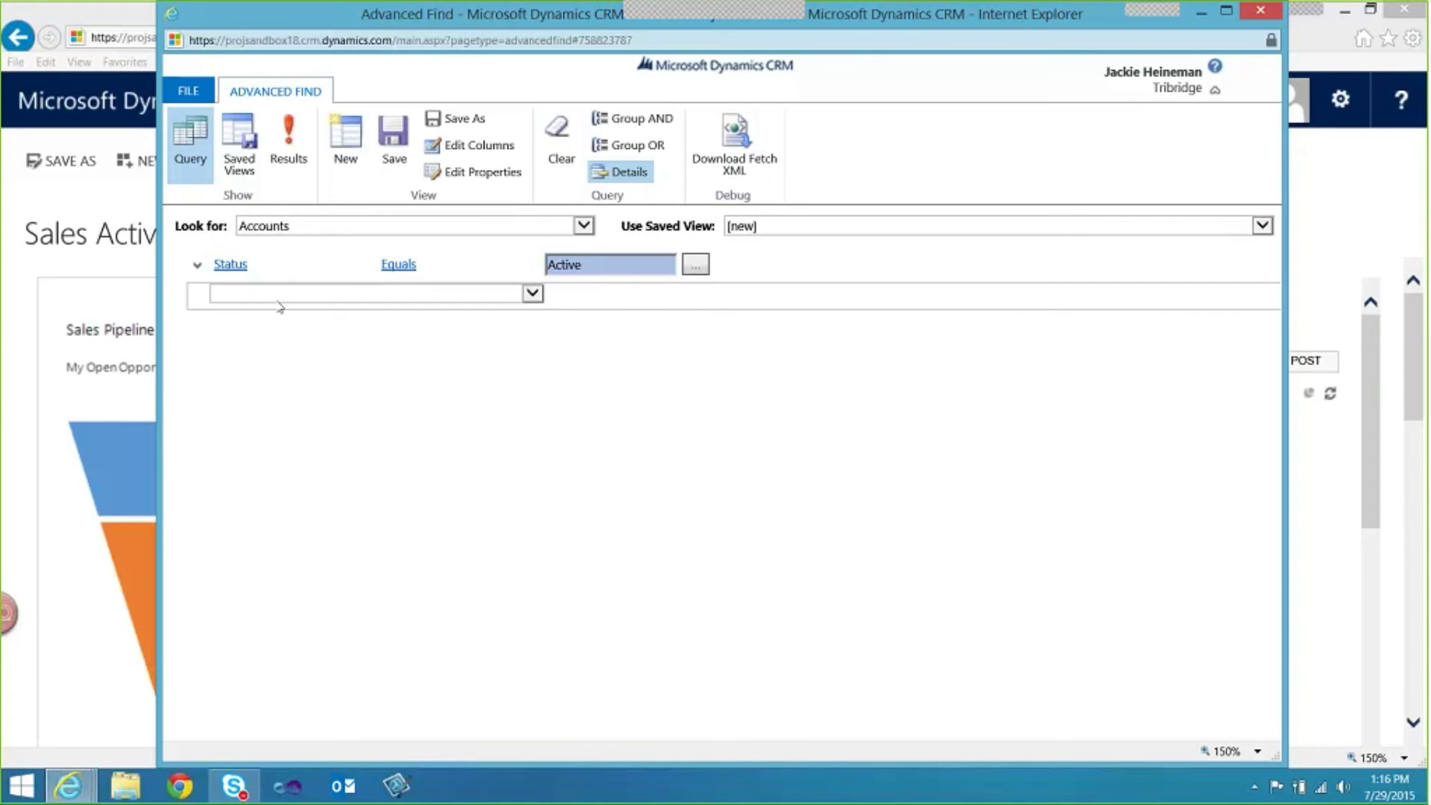
Add a criterion requiring Address 1: State/Province to equal CA.
{"action": "left_click", "coordinate": [278, 298]}
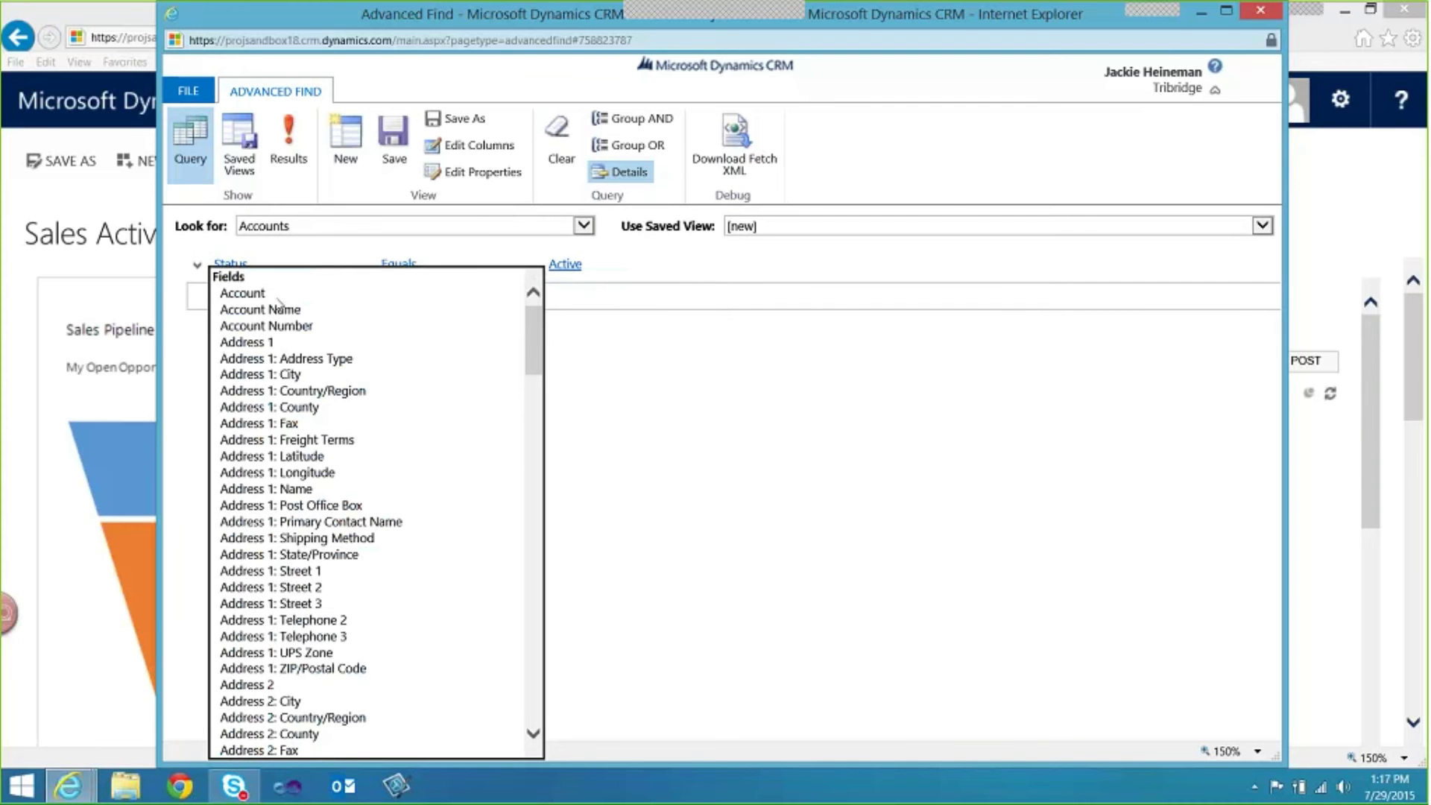
{"action": "left_click", "coordinate": [354, 555]}
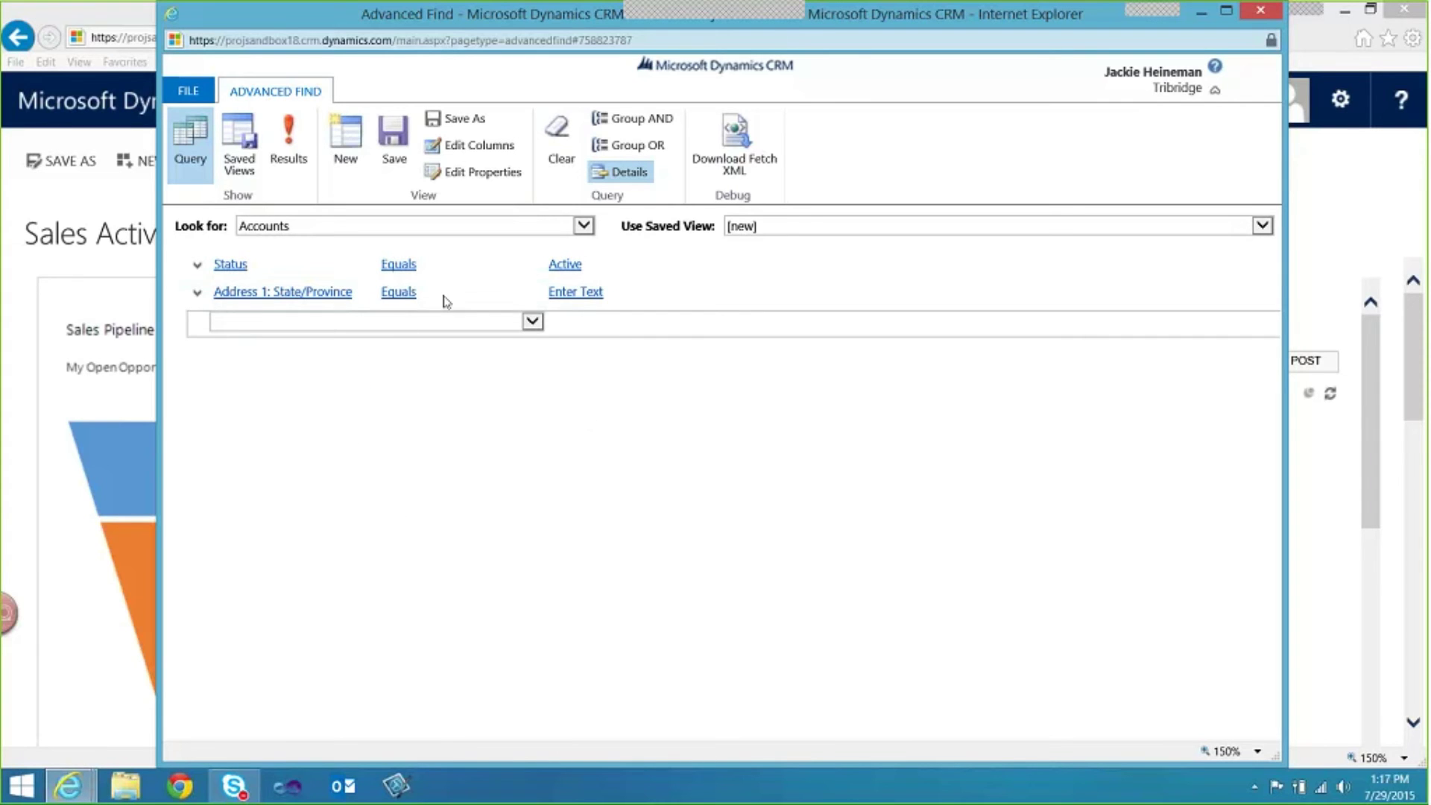
{"action": "left_click", "coordinate": [445, 301]}
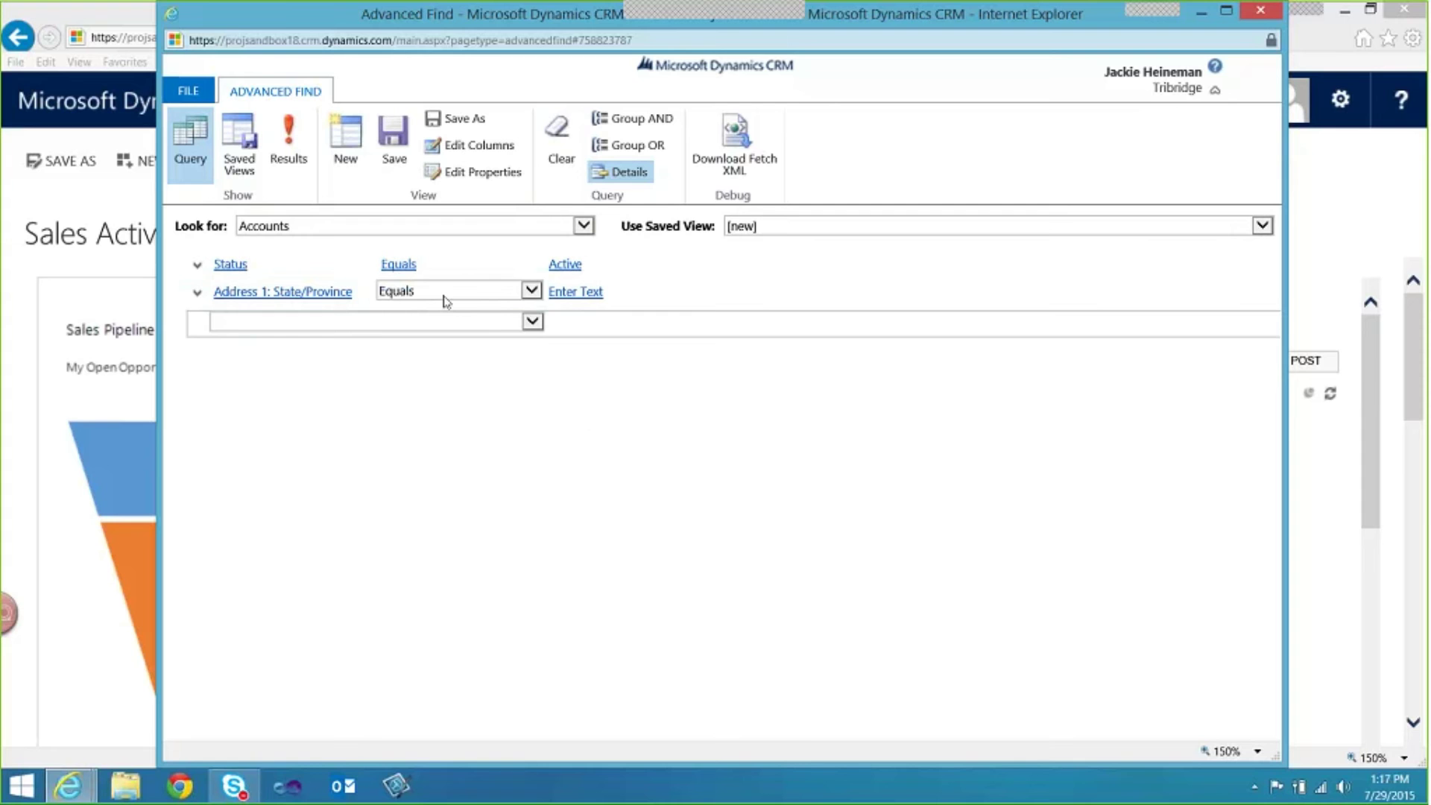
{"action": "left_click", "coordinate": [560, 293]}
{"action": "left_click", "coordinate": [399, 291]}
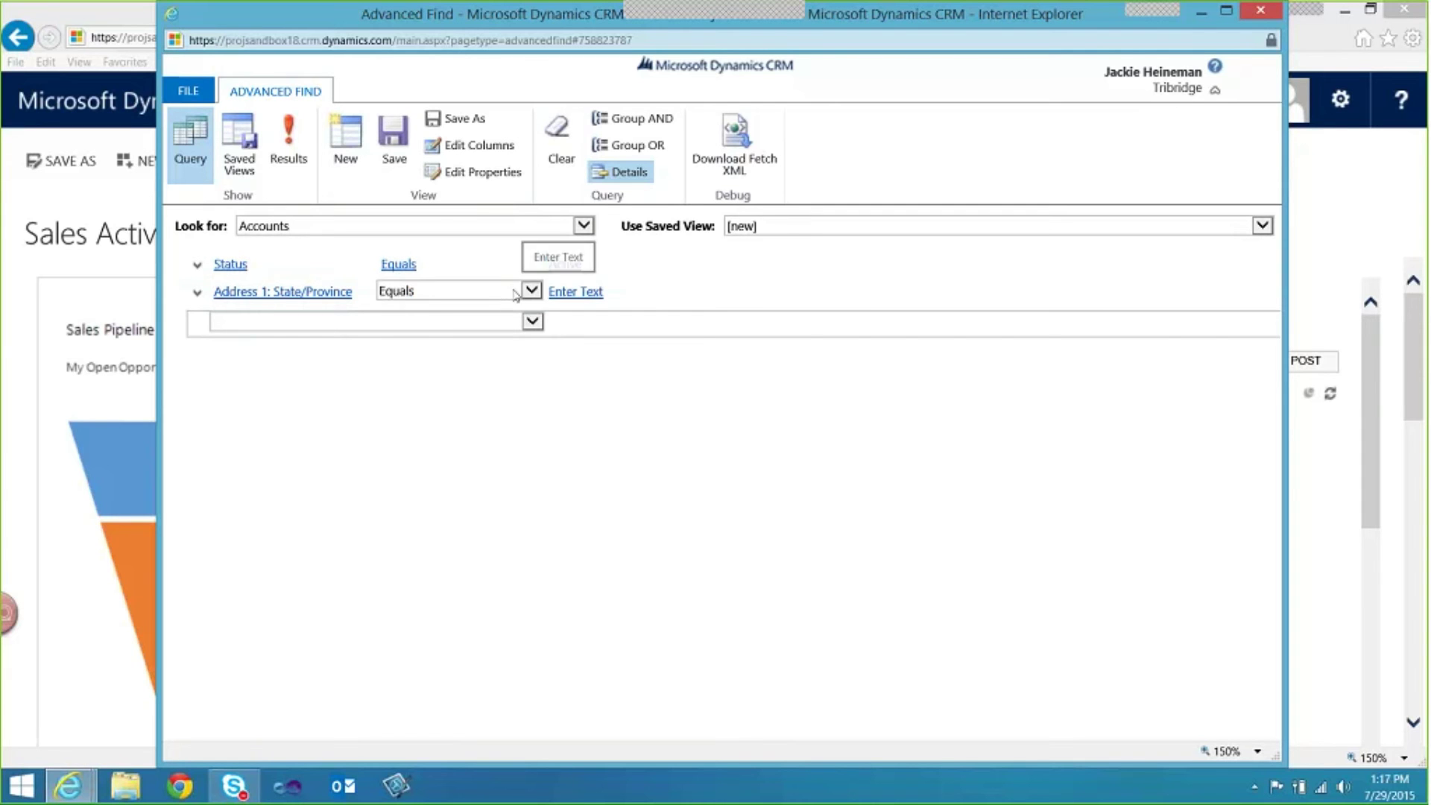
{"action": "left_click", "coordinate": [505, 292]}
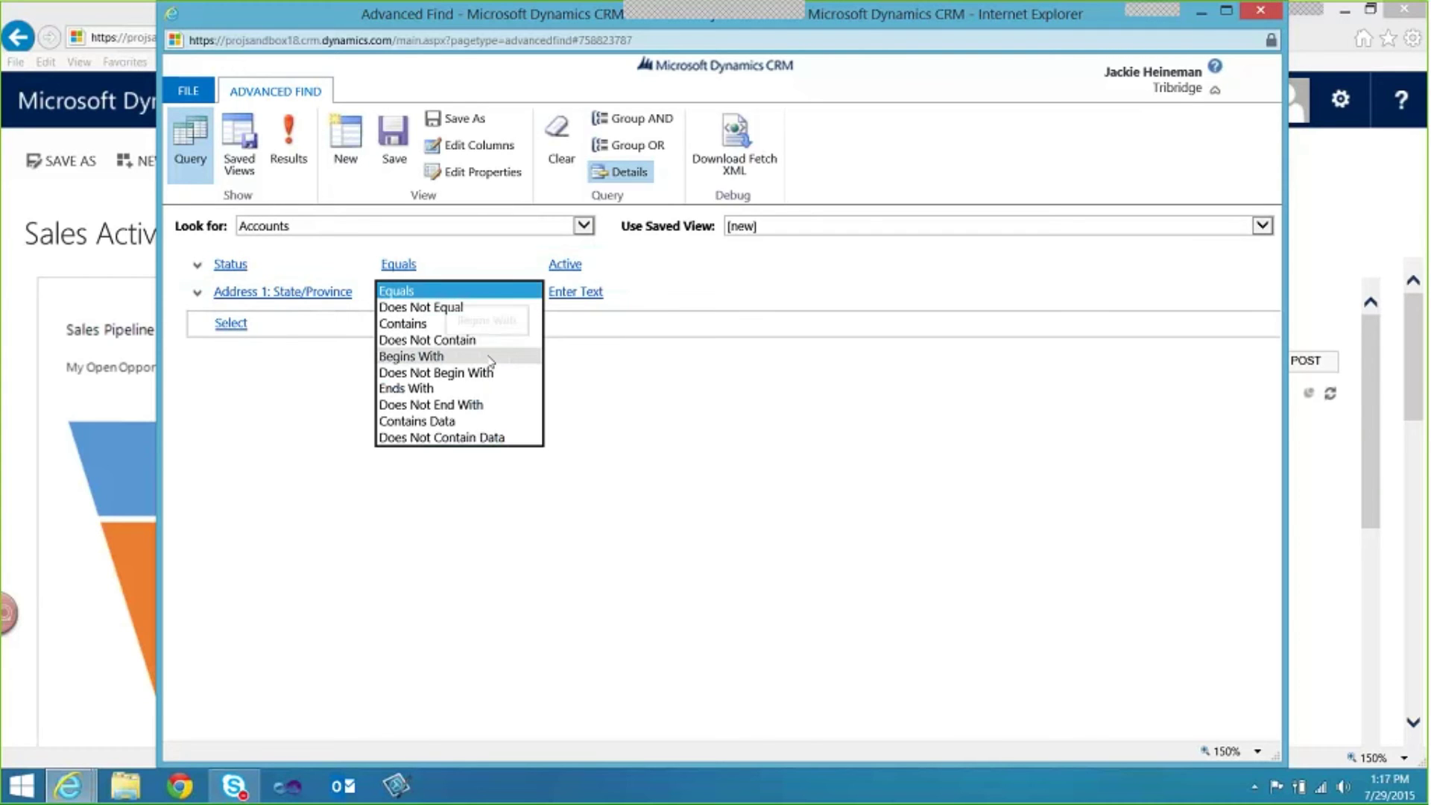
{"action": "left_click", "coordinate": [481, 288]}
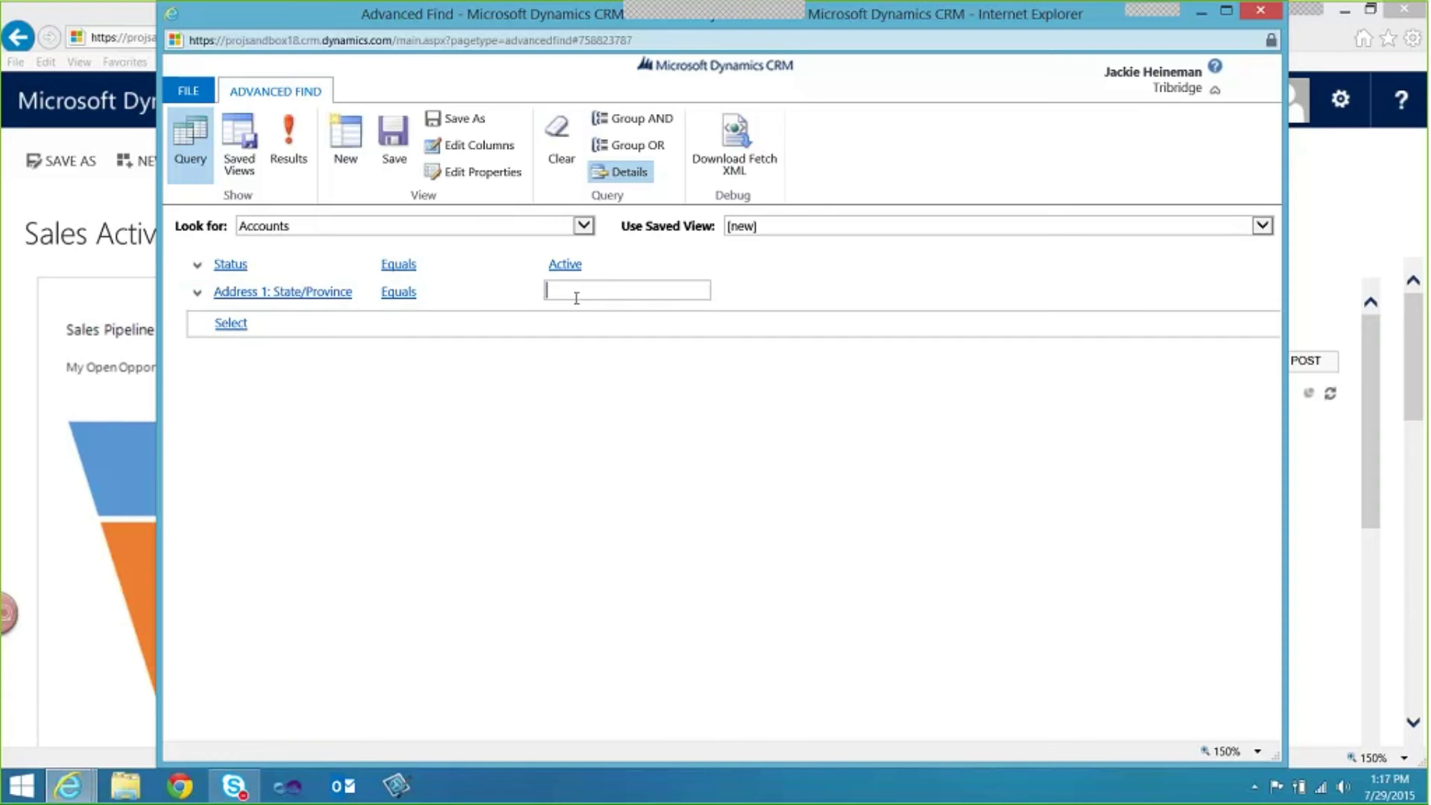
{"action": "type", "text": "CA"}
{"action": "left_click", "coordinate": [598, 342]}
Add a filter criterion on the Created On field below the State/Province criterion.
{"action": "mouse_move", "coordinate": [426, 338]}
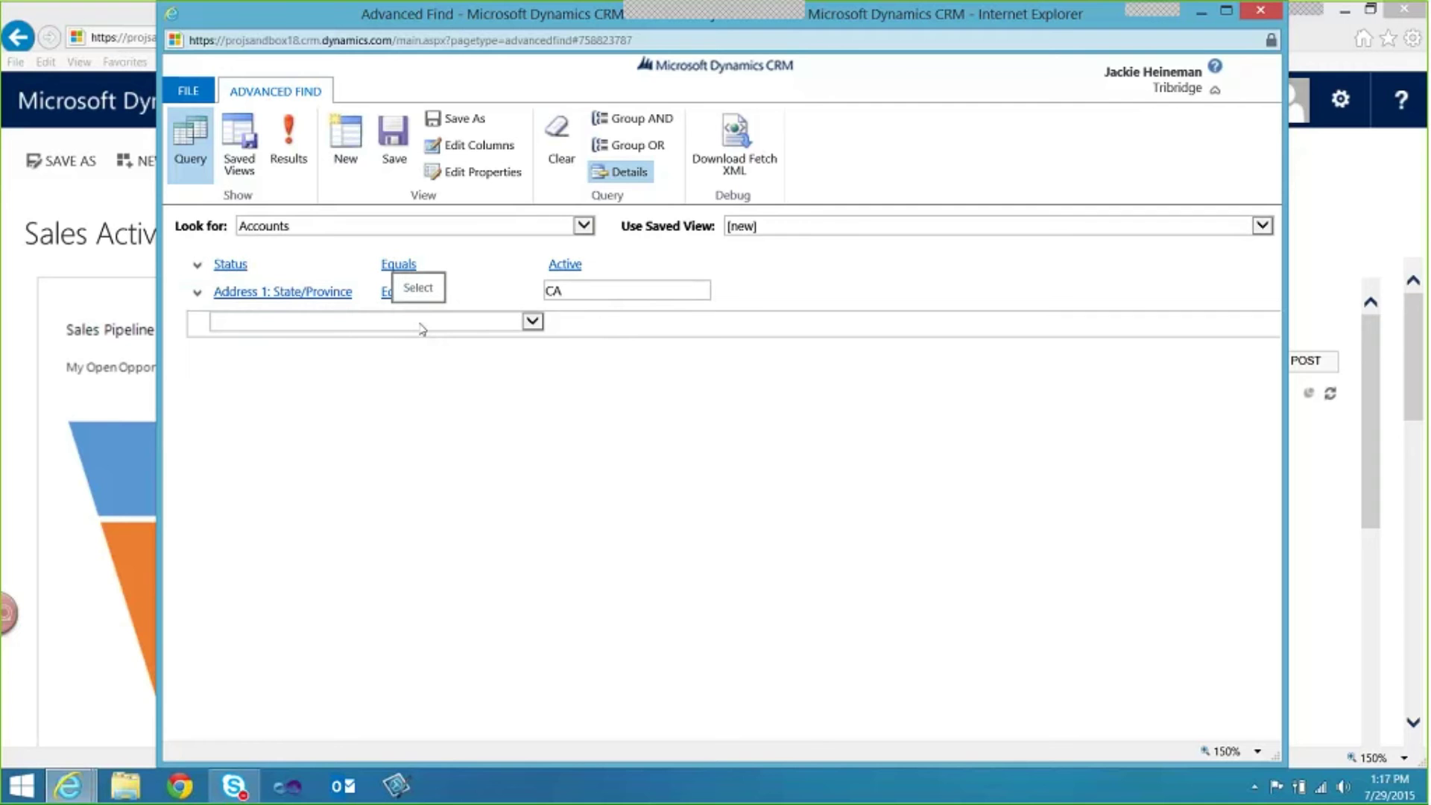
{"action": "left_click", "coordinate": [421, 328]}
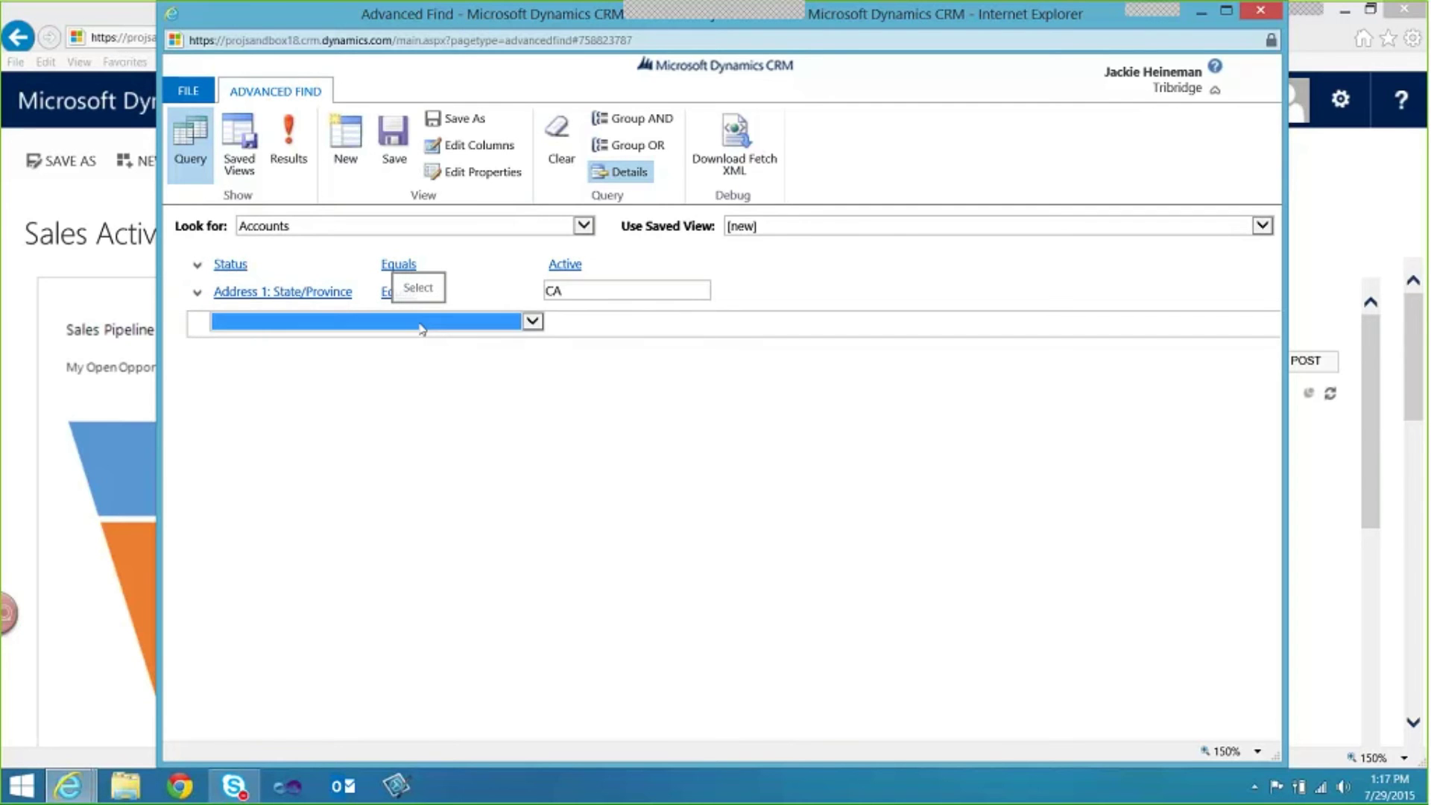
{"action": "left_click_drag", "start_coordinate": [530, 344], "coordinate": [544, 441]}
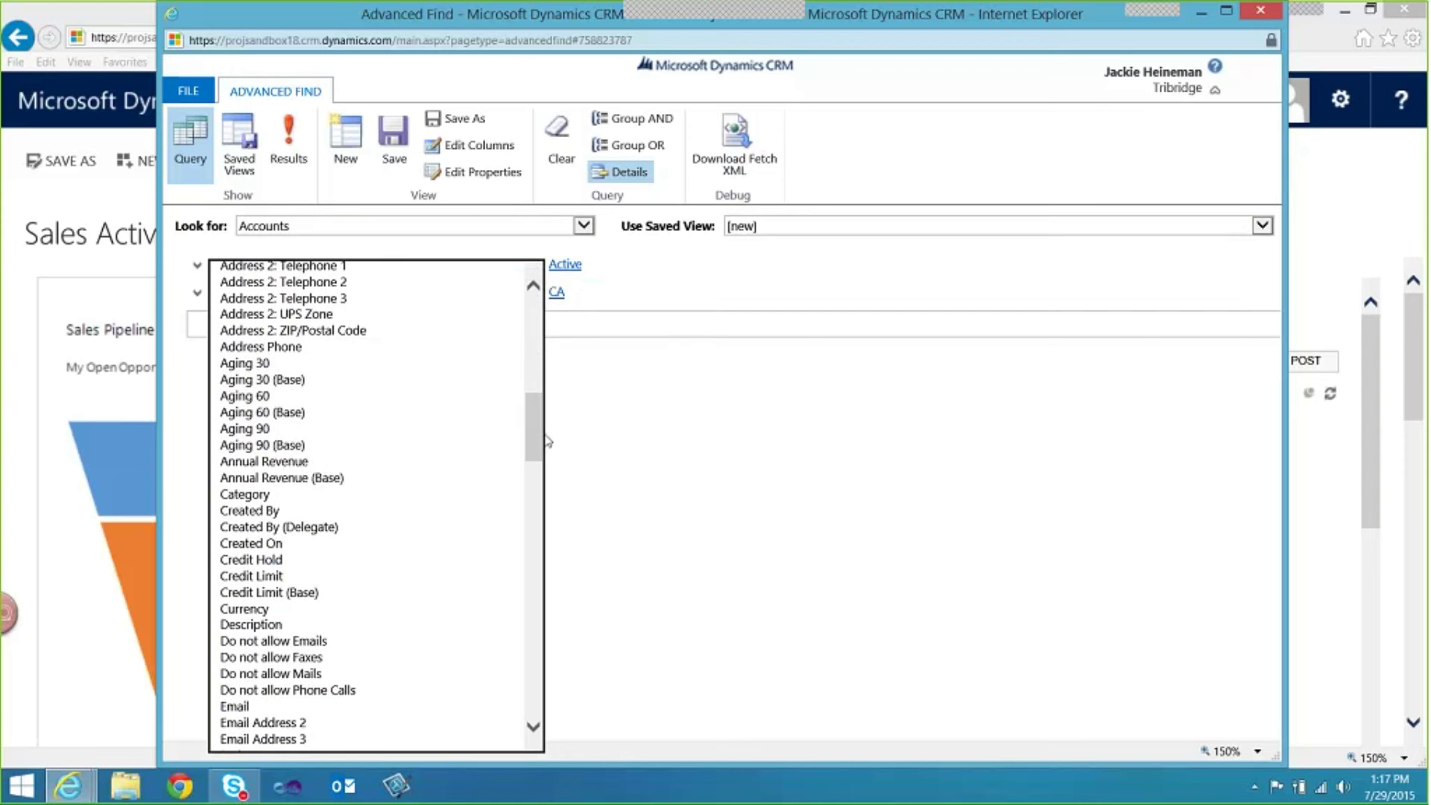
{"action": "left_click", "coordinate": [490, 550]}
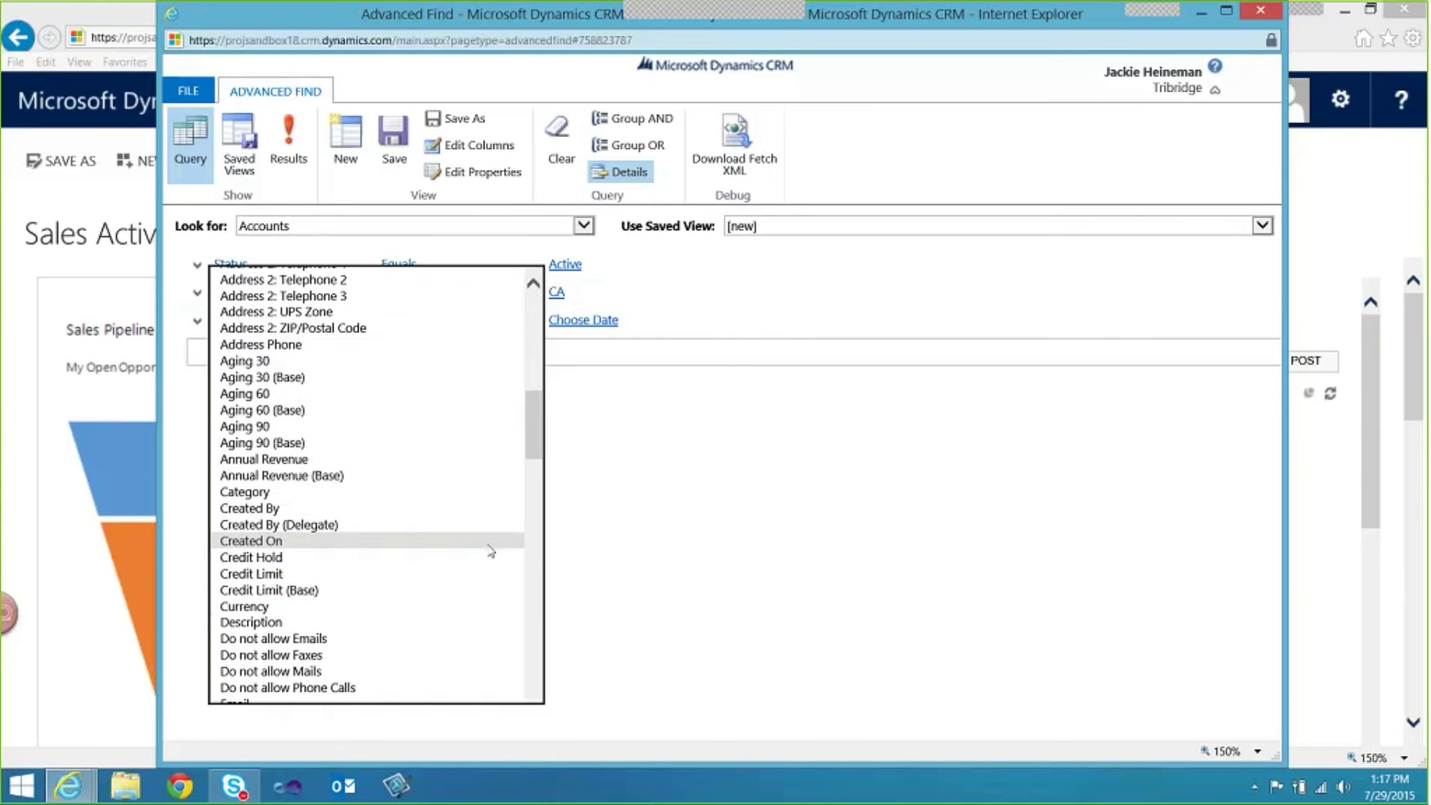
Review the date operators for Created On and set the criterion to Last X Months with the value 3.
{"action": "left_click", "coordinate": [441, 324]}
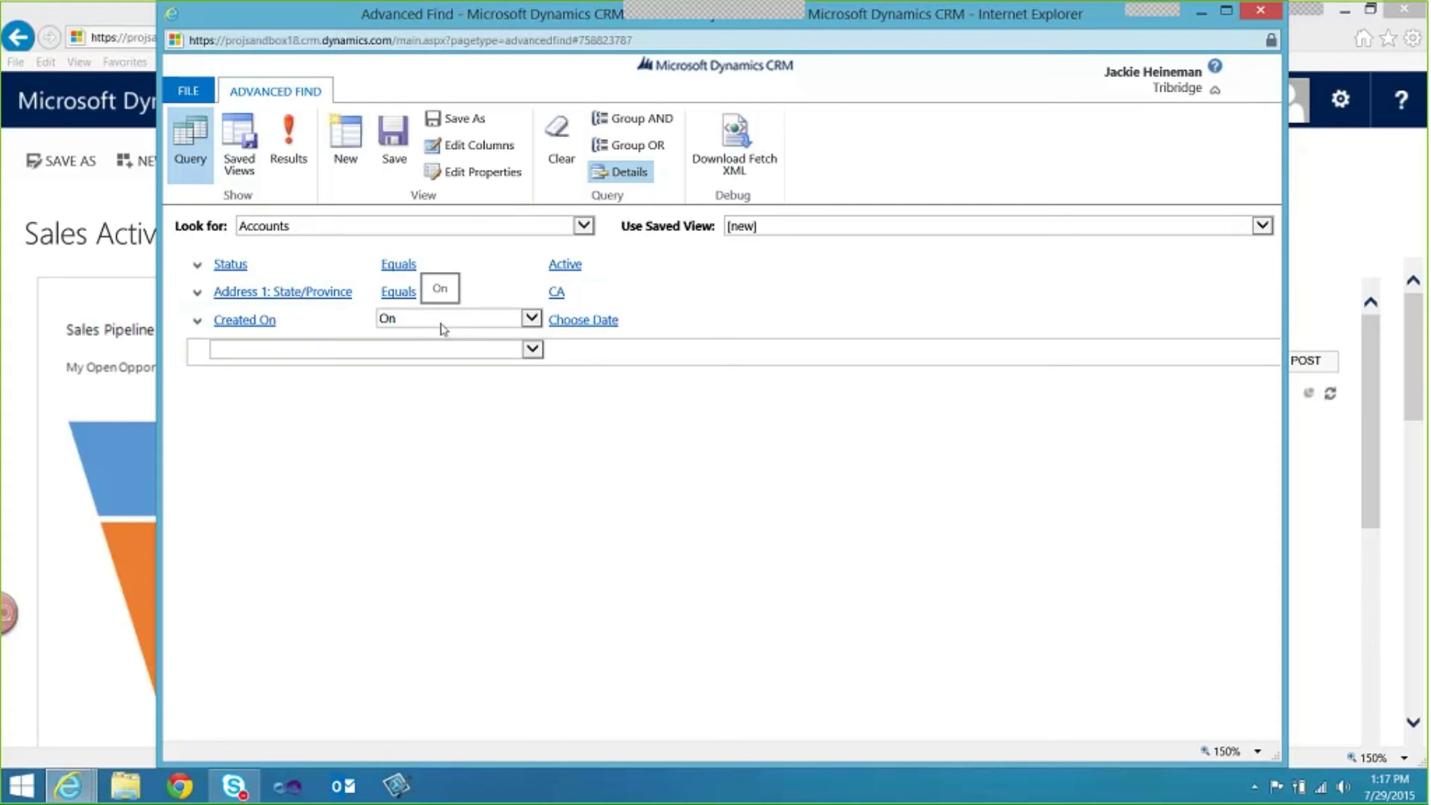
{"action": "left_click", "coordinate": [442, 325]}
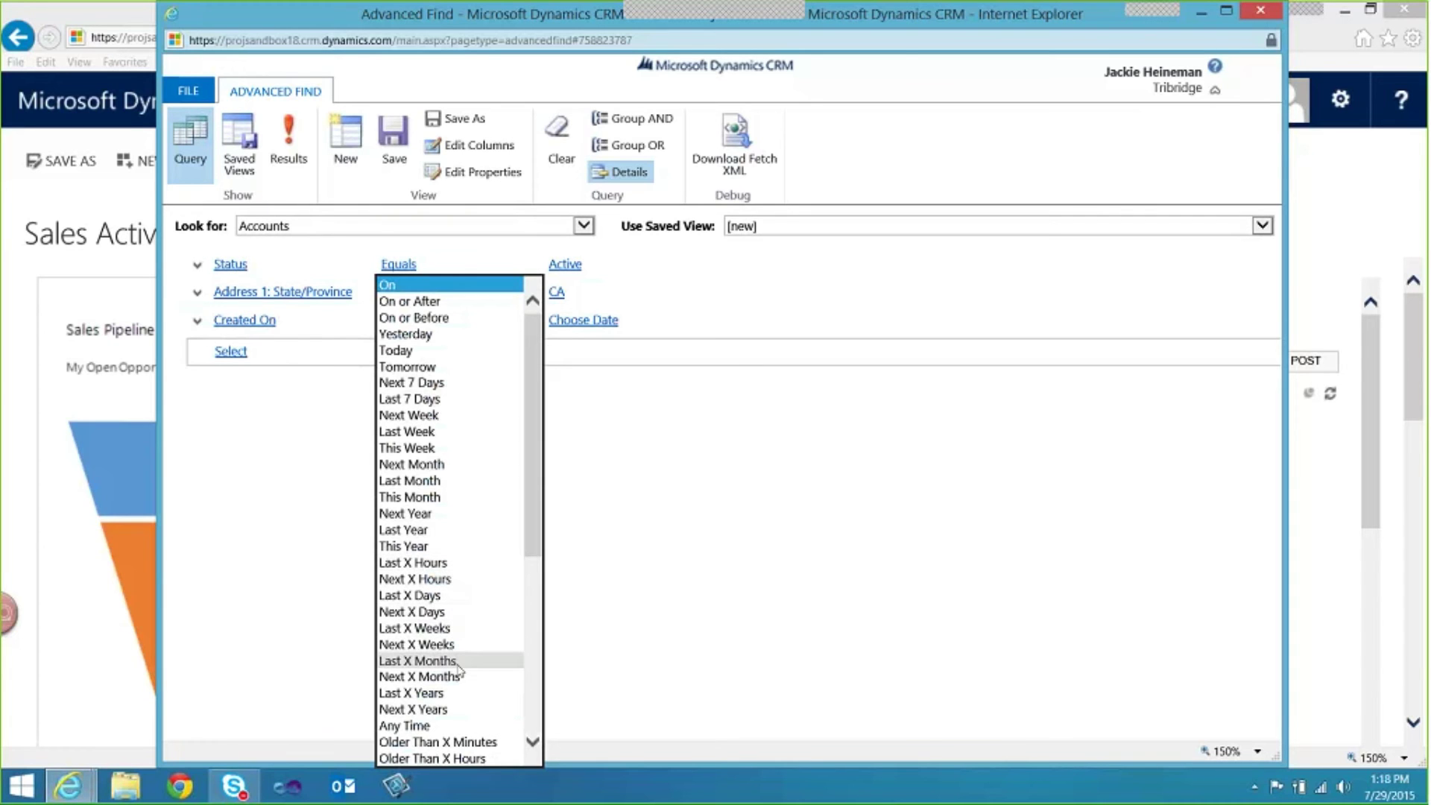
{"action": "left_click_drag", "start_coordinate": [538, 537], "coordinate": [537, 615]}
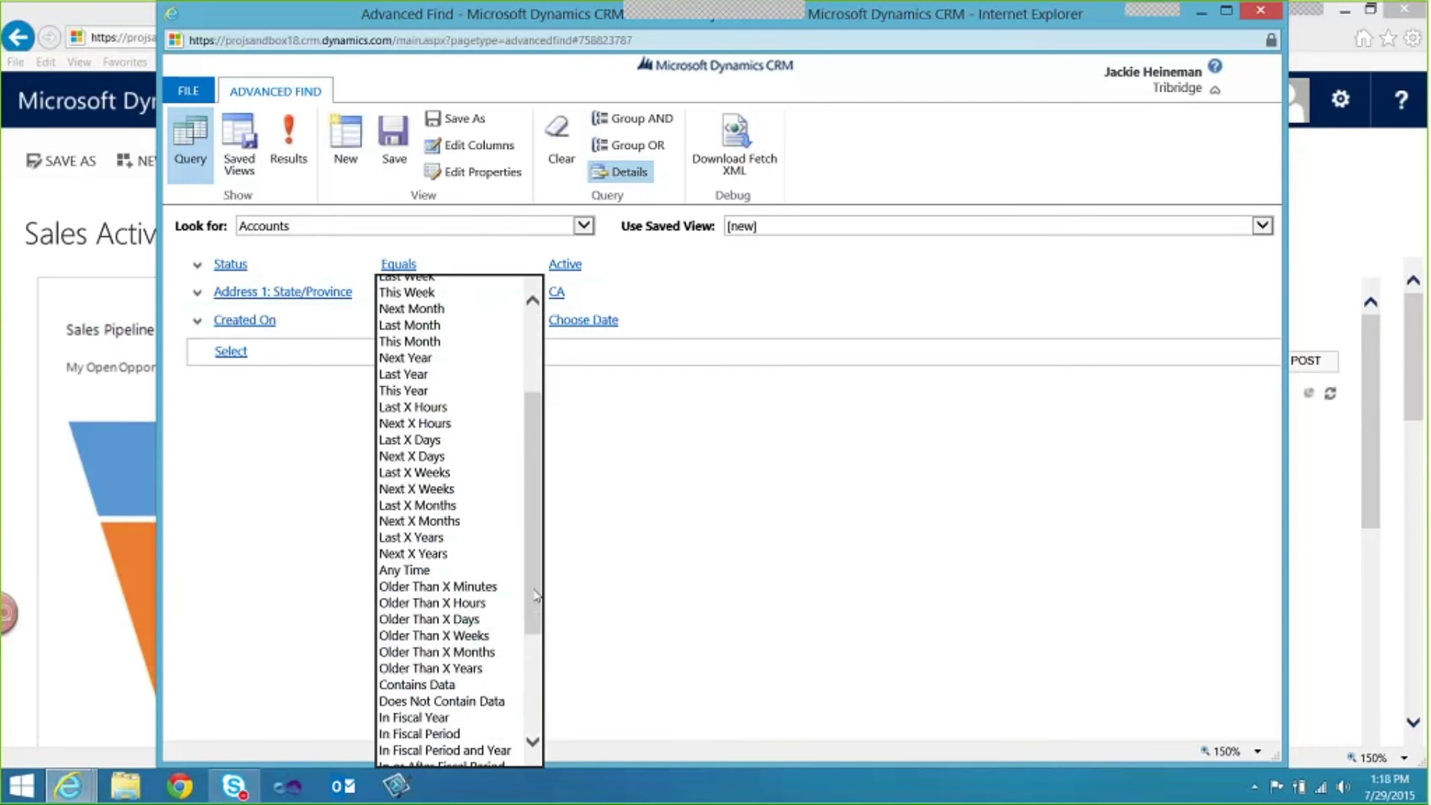
{"action": "left_click_drag", "start_coordinate": [535, 594], "coordinate": [530, 705]}
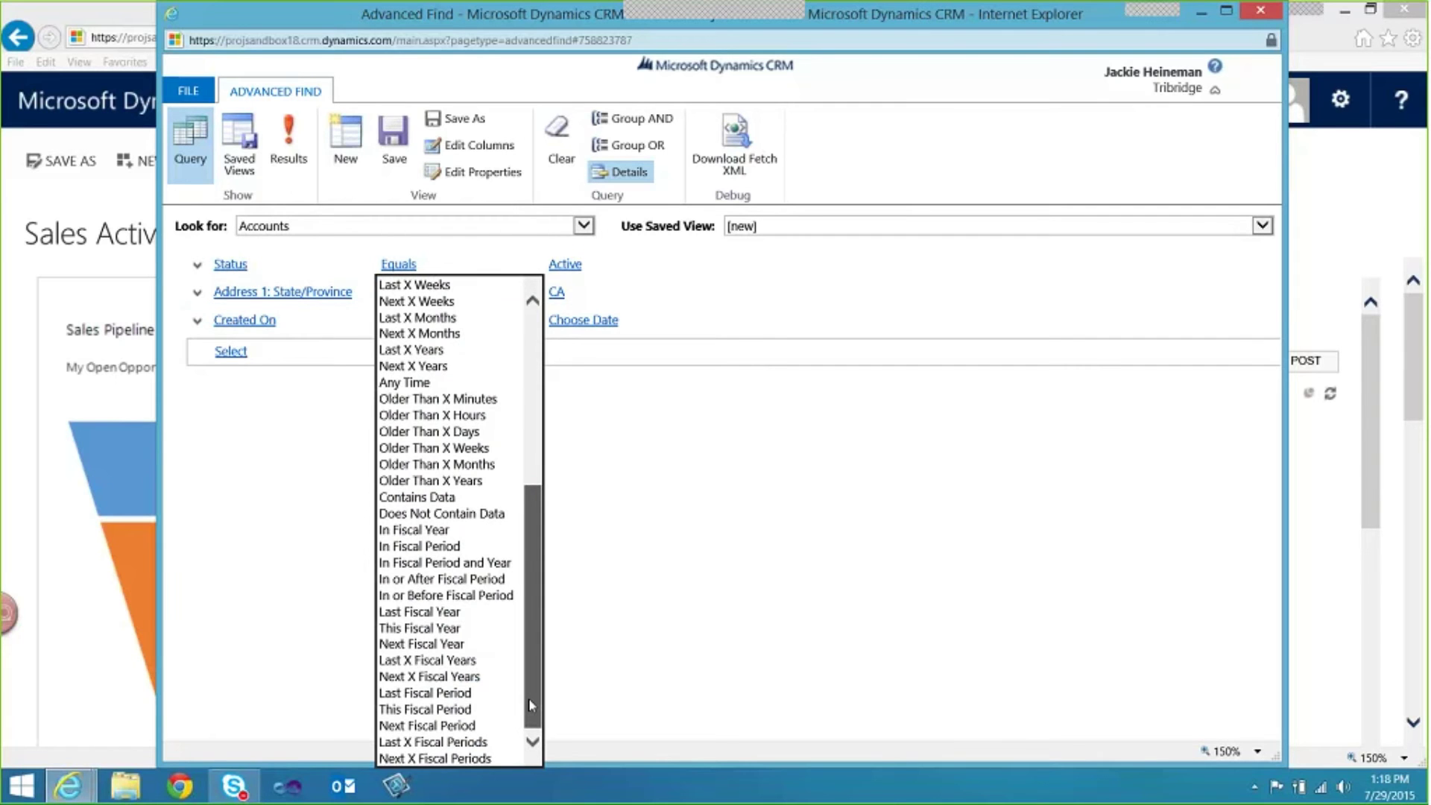
{"action": "left_click_drag", "start_coordinate": [529, 704], "coordinate": [555, 589]}
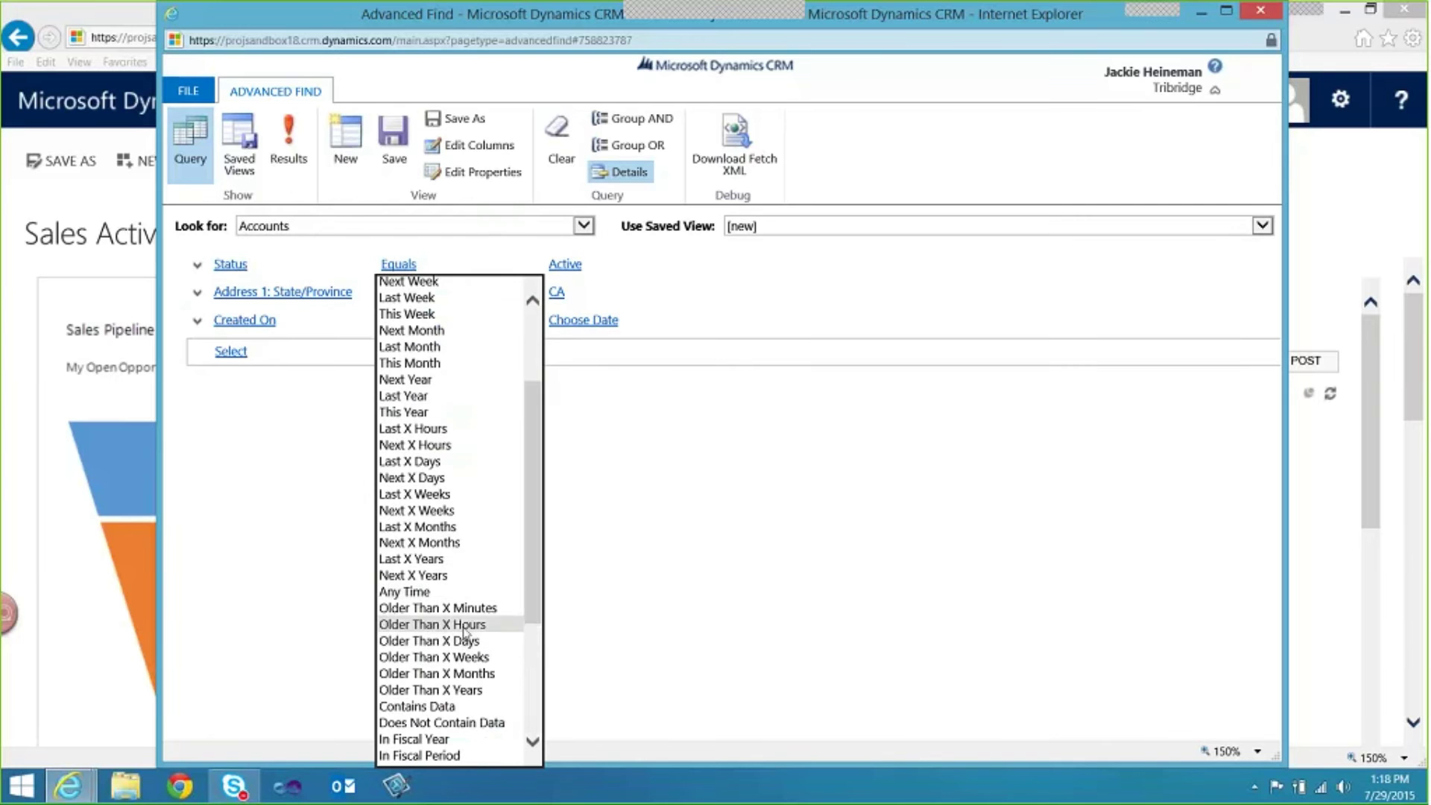
{"action": "left_click_drag", "start_coordinate": [536, 601], "coordinate": [537, 527]}
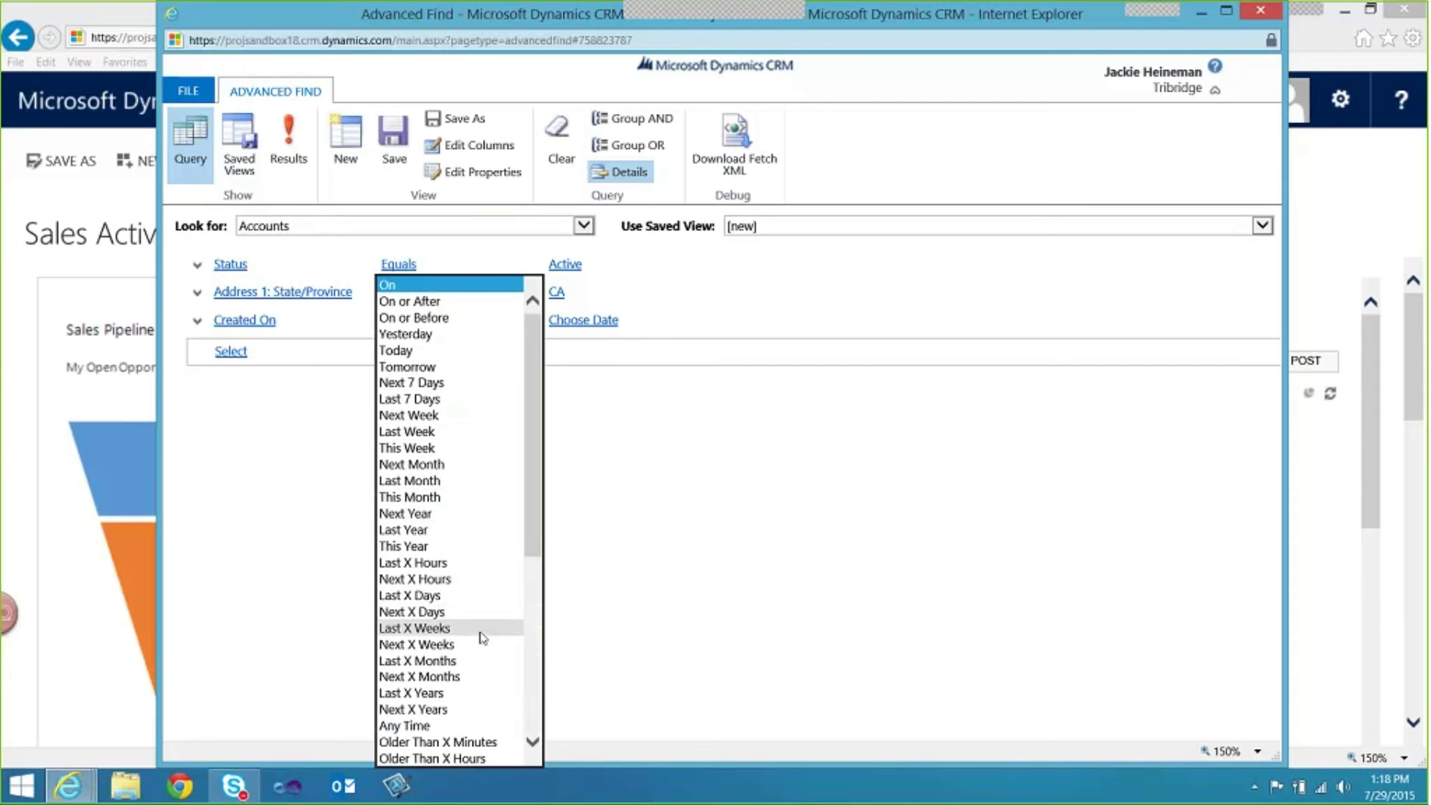
{"action": "left_click", "coordinate": [475, 666]}
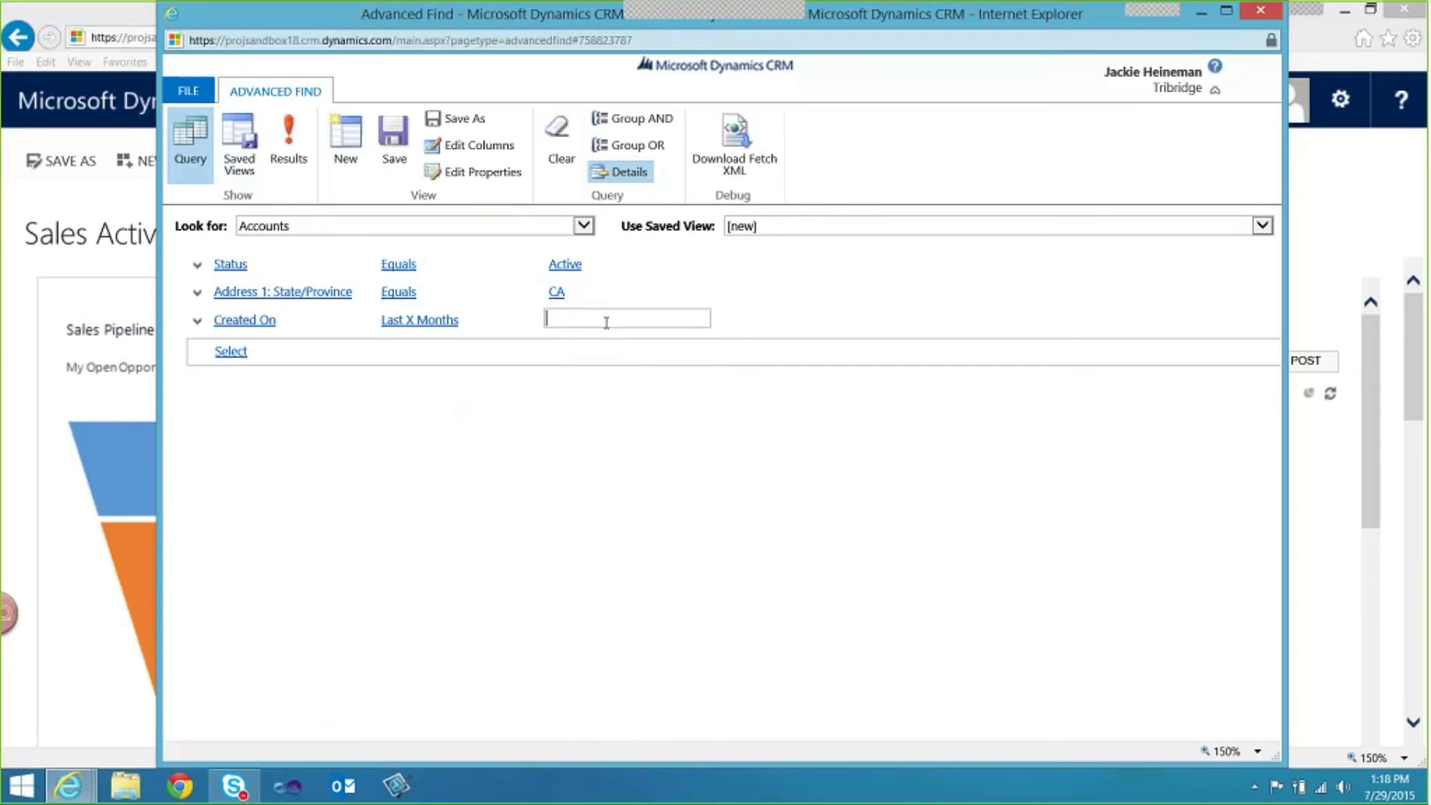
{"action": "type", "text": "3"}
Add a criterion on the Credit Limit field and look at its available comparison operators.
{"action": "left_click", "coordinate": [217, 357]}
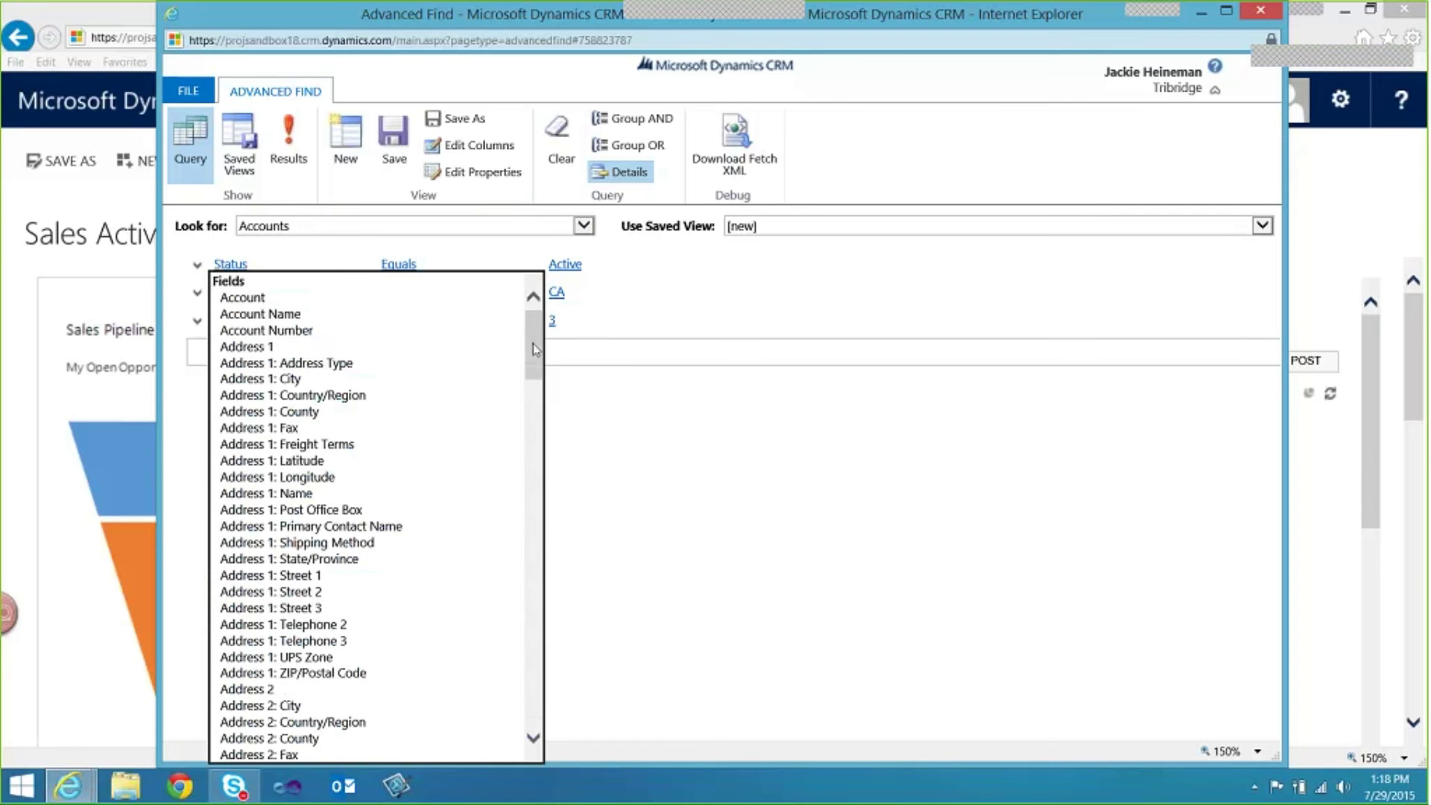
{"action": "left_click_drag", "start_coordinate": [533, 339], "coordinate": [451, 476]}
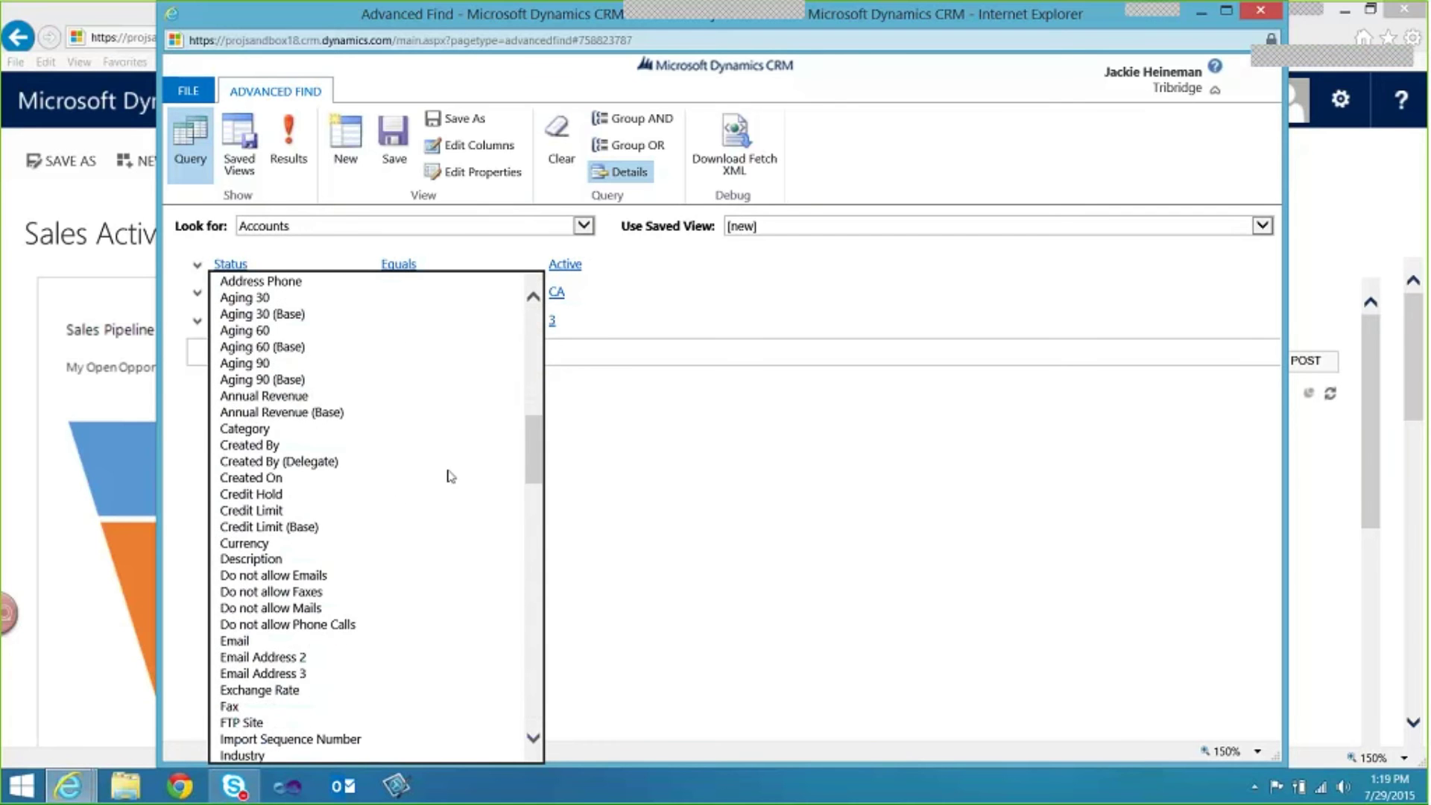
{"action": "left_click", "coordinate": [351, 511]}
{"action": "left_click", "coordinate": [440, 349]}
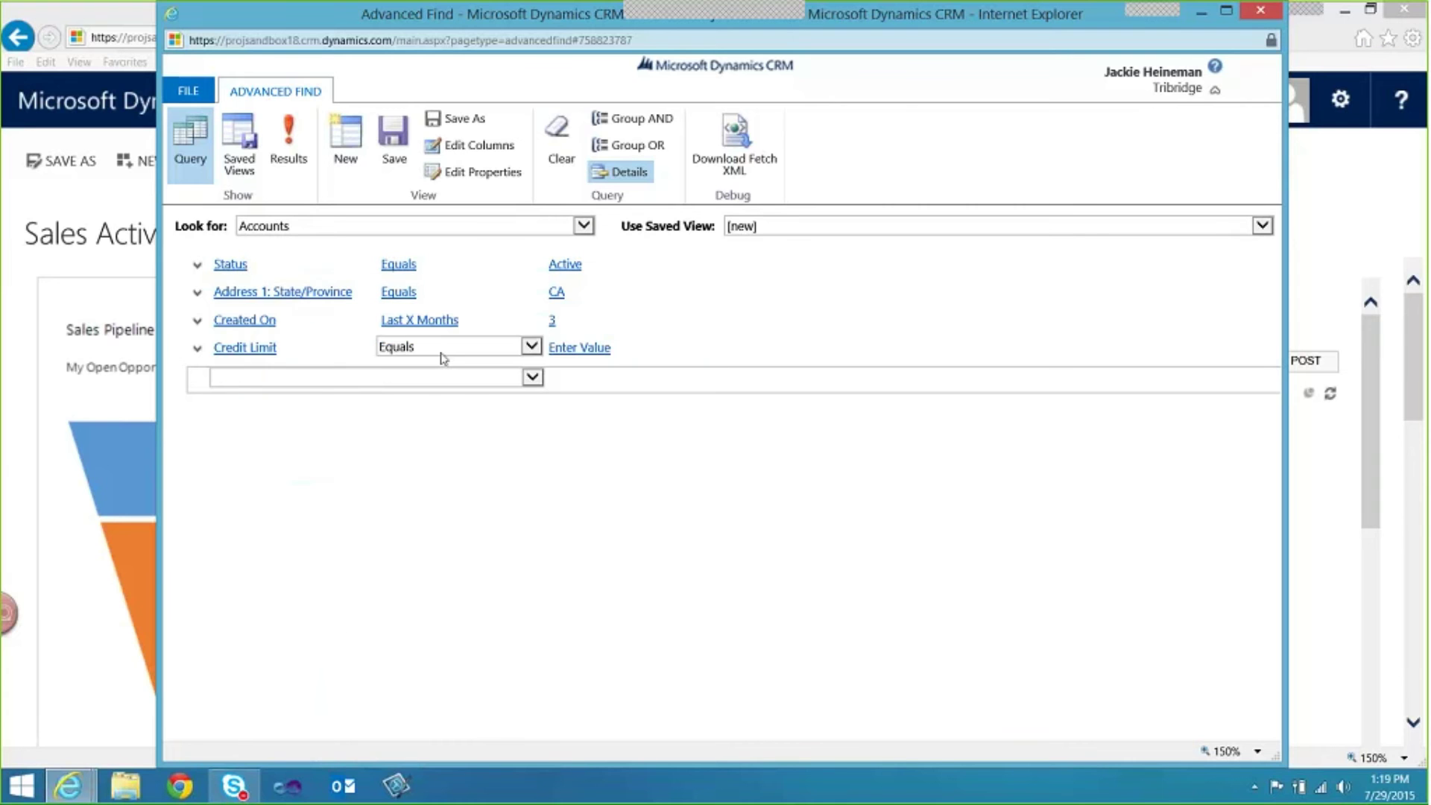
{"action": "left_click", "coordinate": [441, 350]}
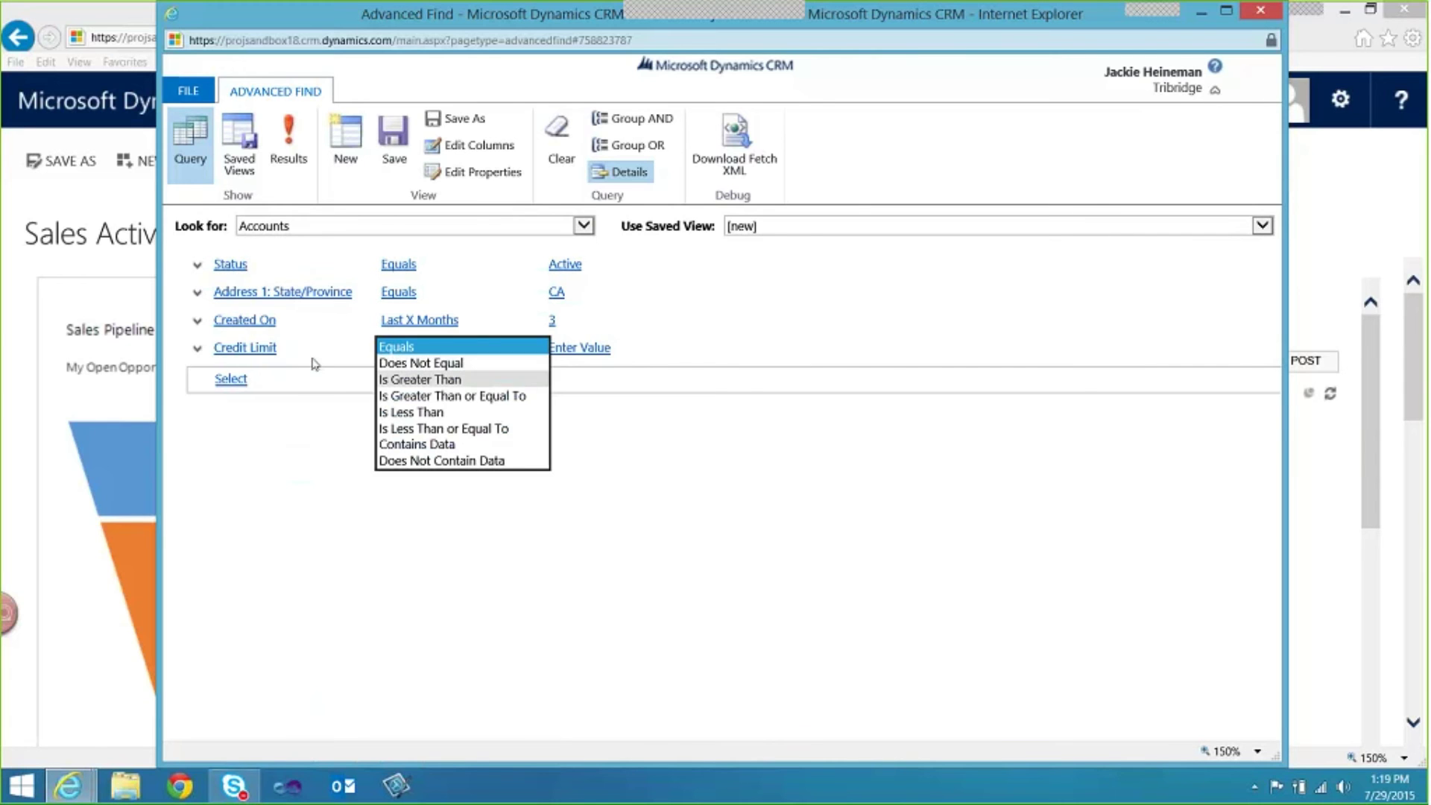
Change the Credit Limit criterion's field to Owner and set its operator to Equals Current User.
{"action": "left_click", "coordinate": [248, 357]}
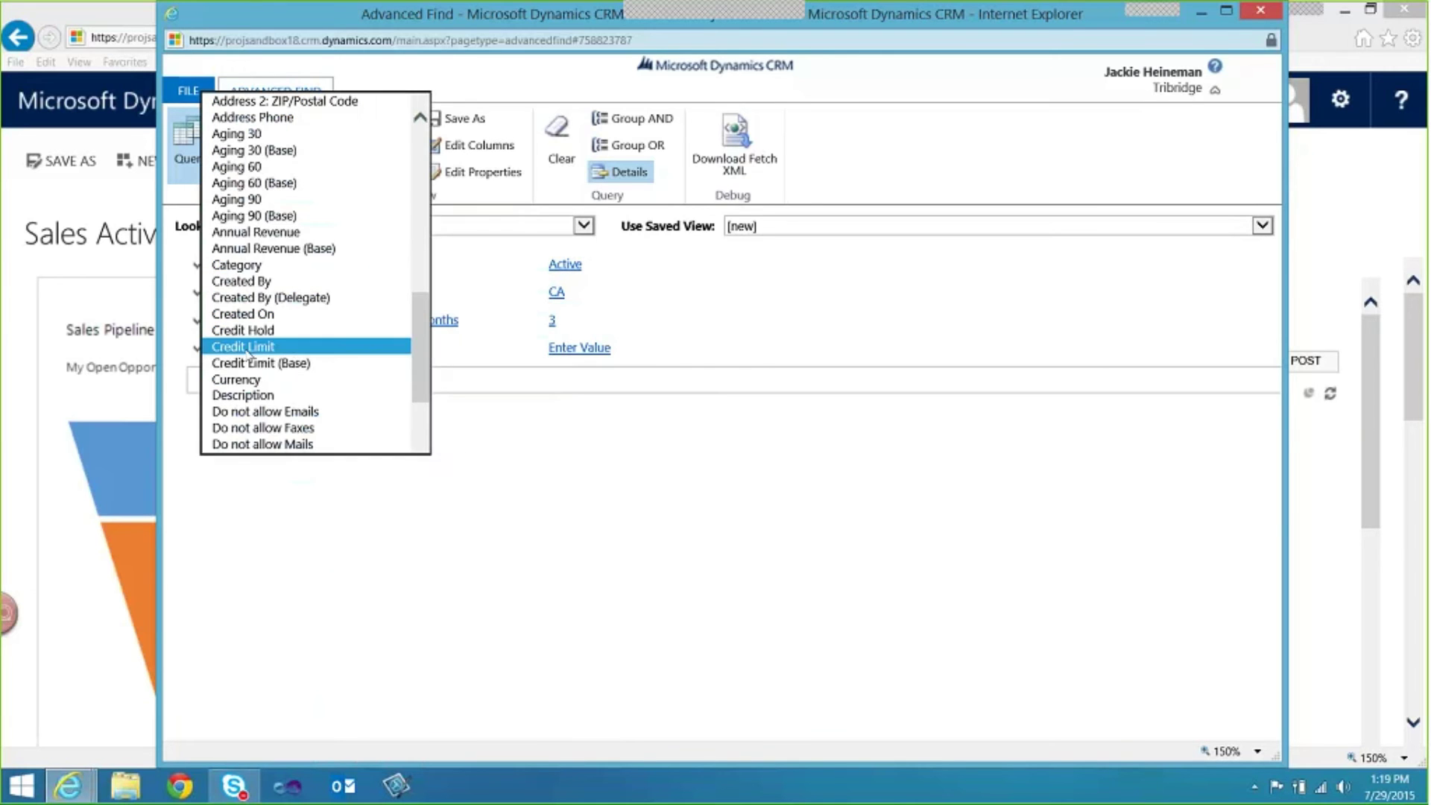
{"action": "left_click_drag", "start_coordinate": [421, 382], "coordinate": [419, 441]}
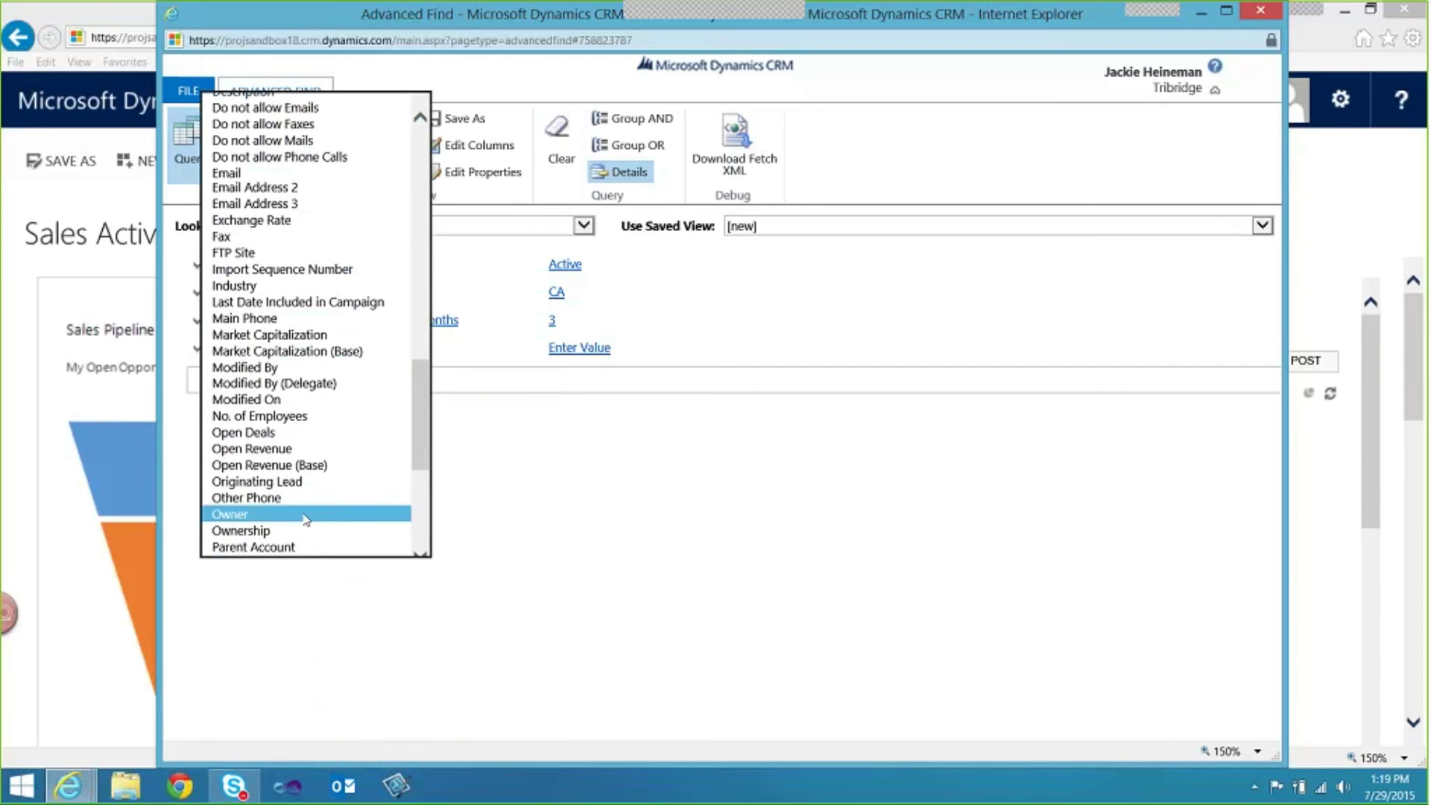
{"action": "left_click", "coordinate": [307, 516]}
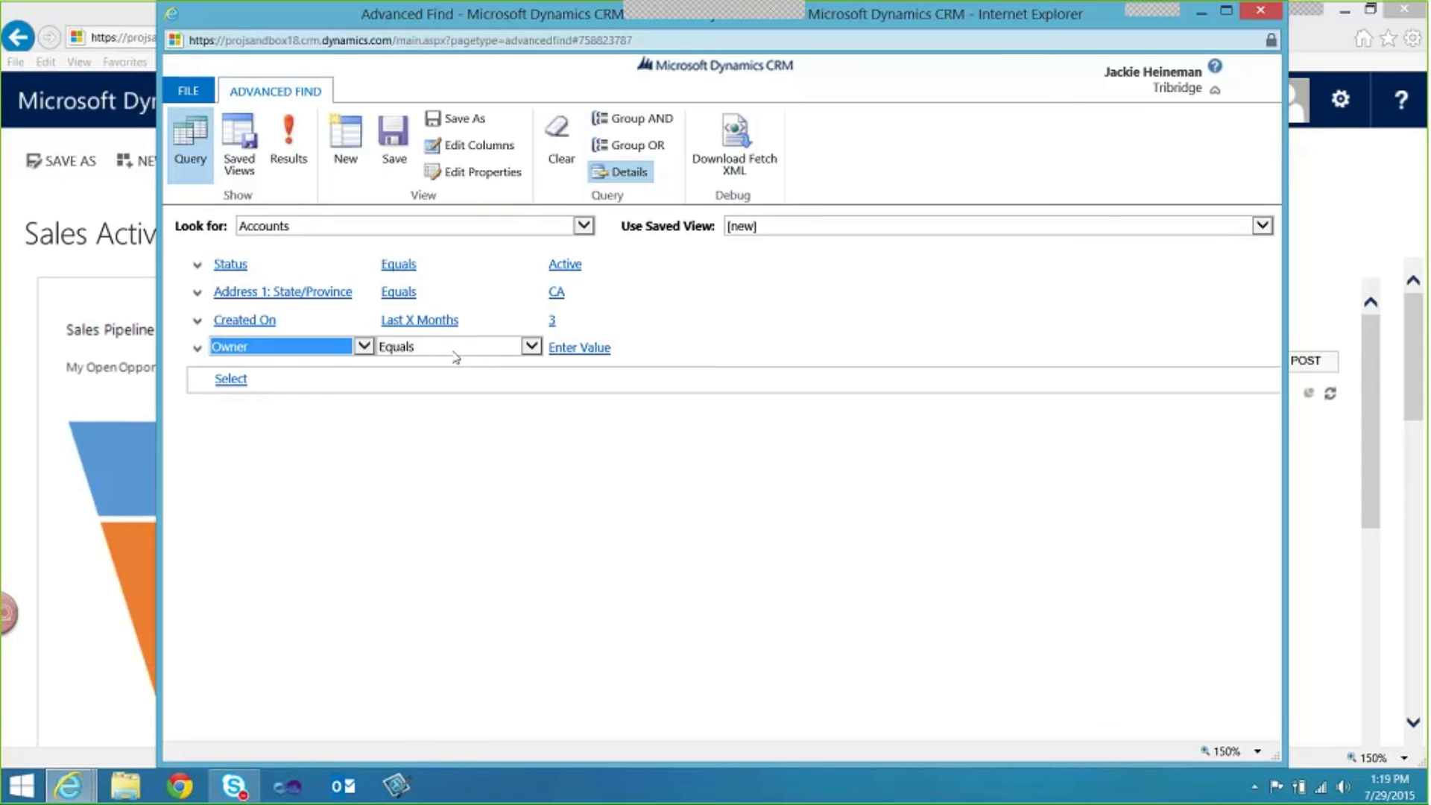
{"action": "left_click", "coordinate": [453, 354]}
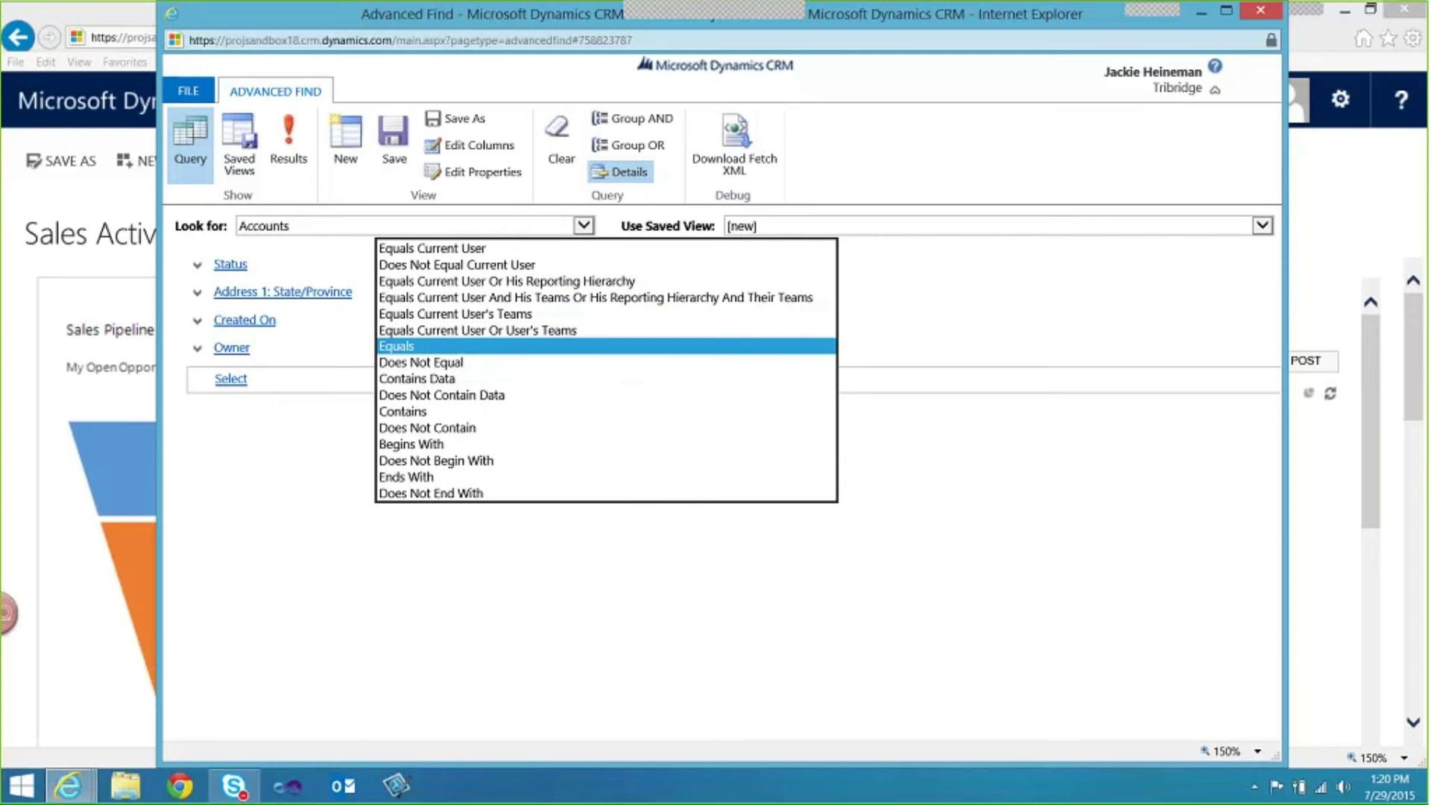
{"action": "key", "text": "Home"}
{"action": "key", "text": "Return"}
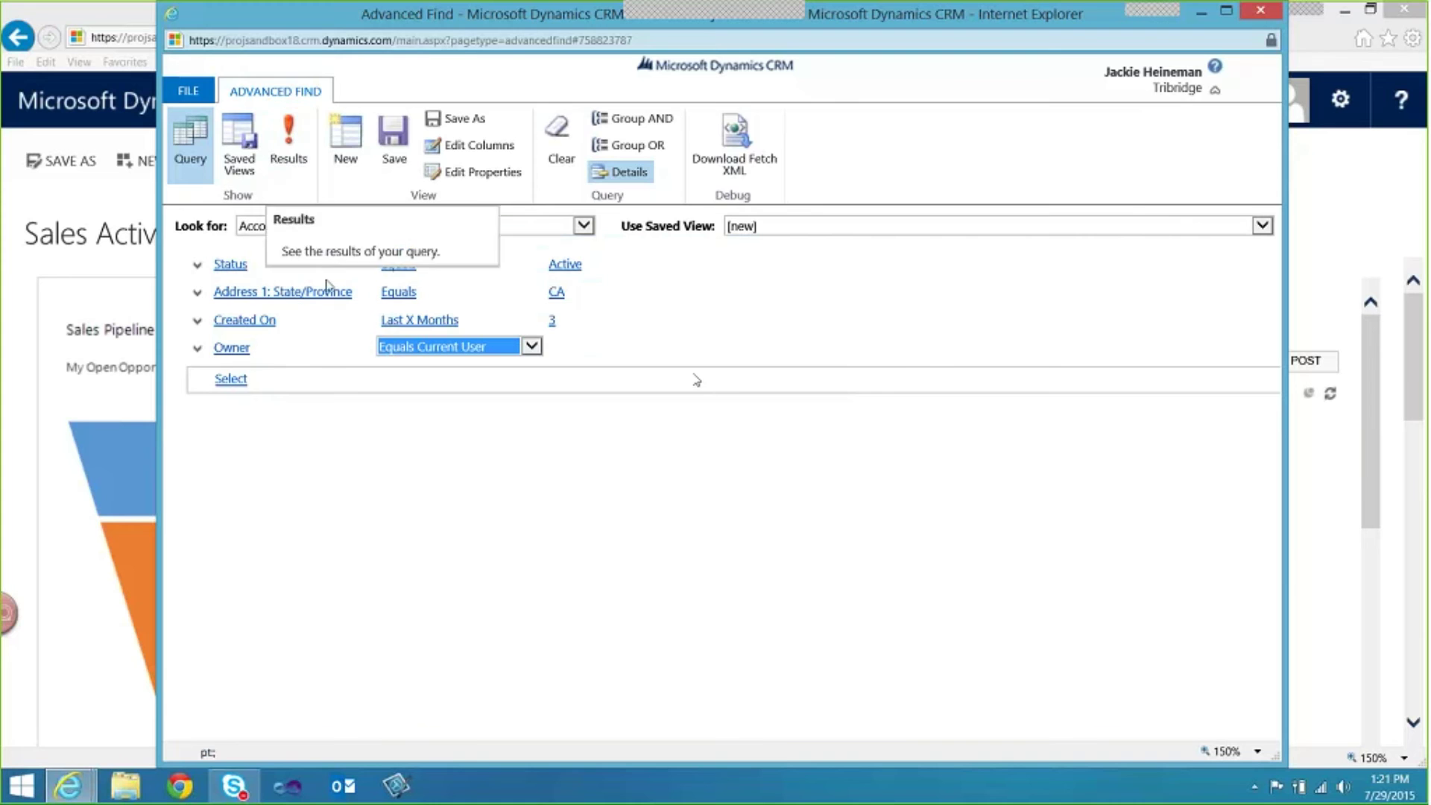
Run the Accounts query to look at its results and return to the query criteria.
{"action": "left_click", "coordinate": [296, 140]}
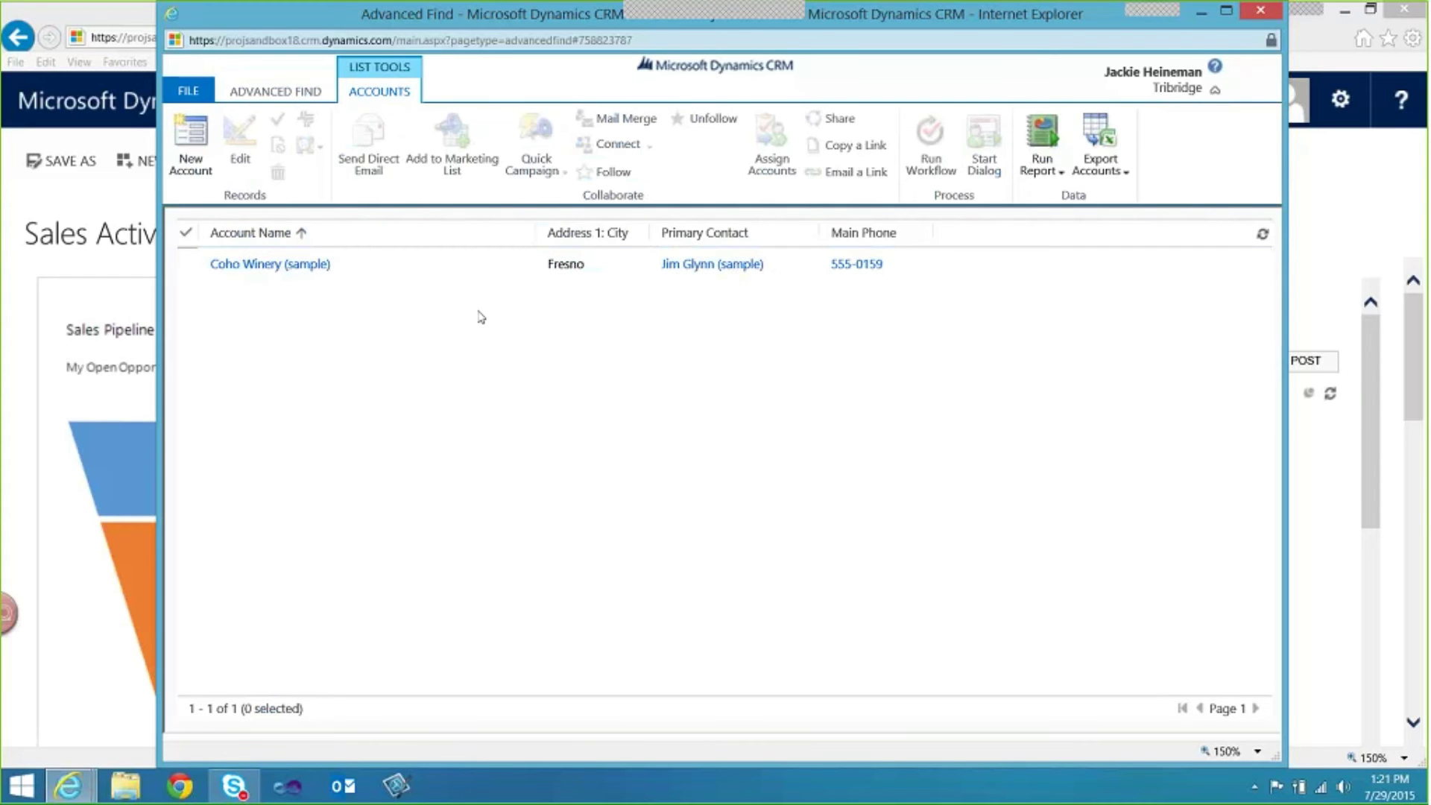
{"action": "left_click", "coordinate": [302, 102]}
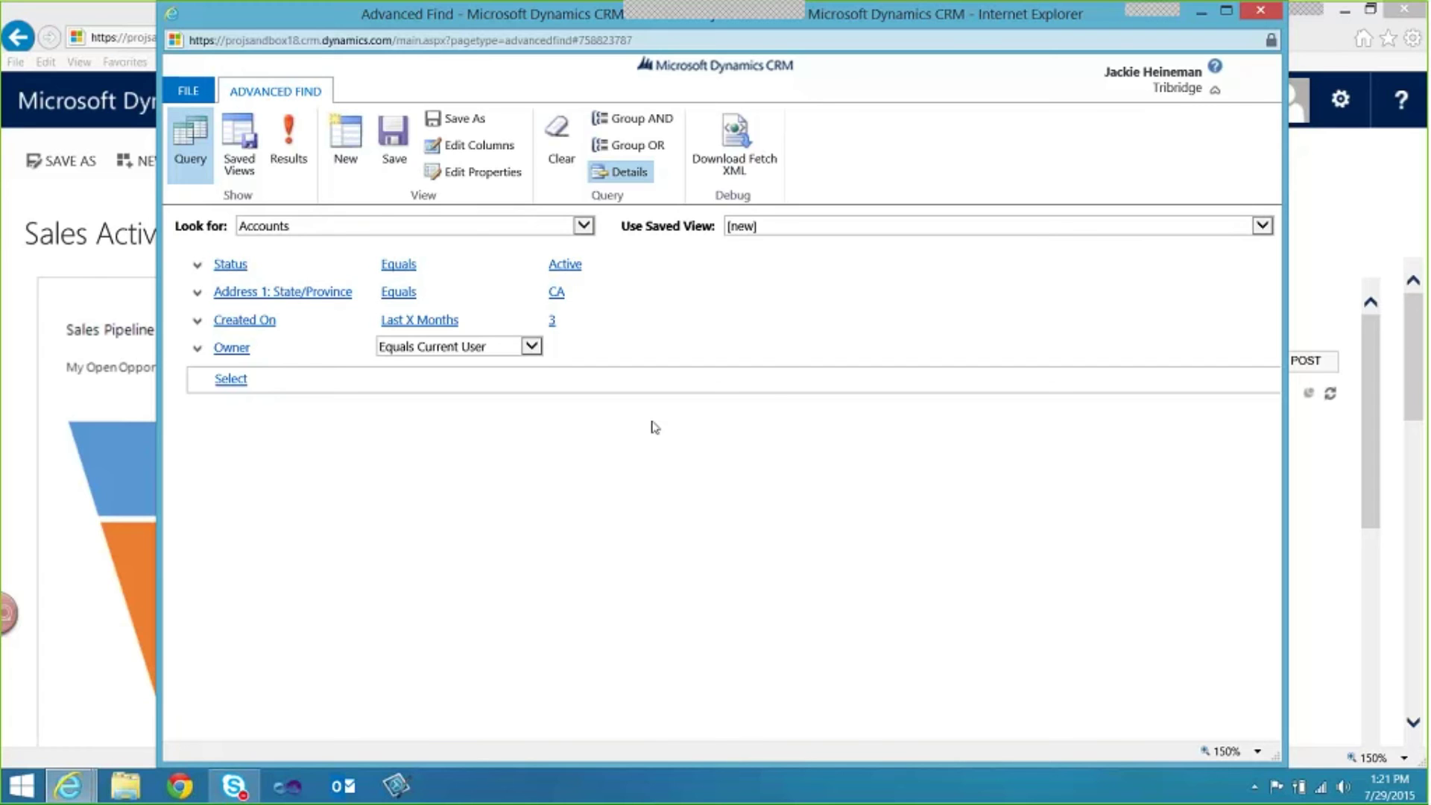
Load the My Active Accounts saved view into the query, discarding the unsaved criteria.
{"action": "left_click", "coordinate": [805, 226]}
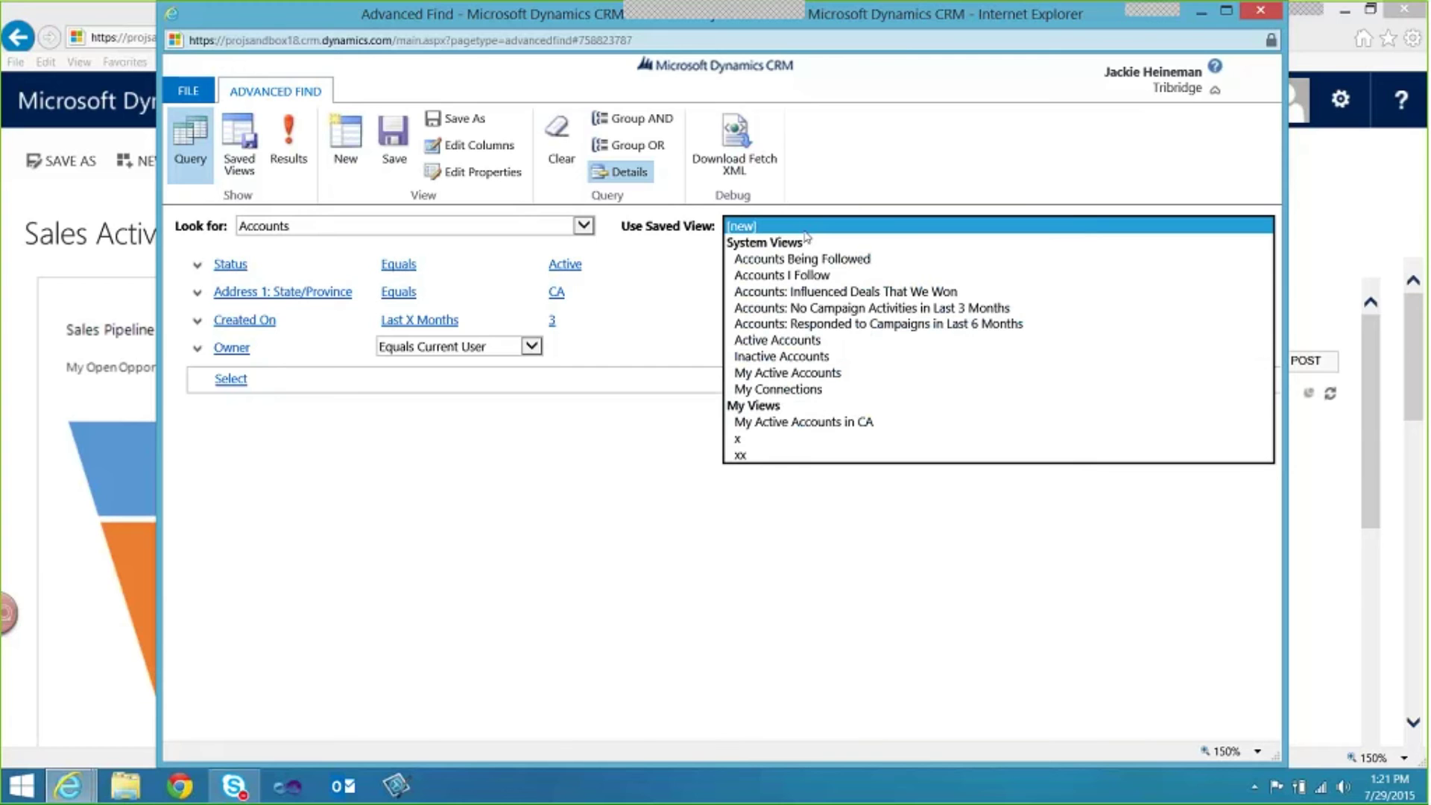
{"action": "left_click", "coordinate": [840, 373]}
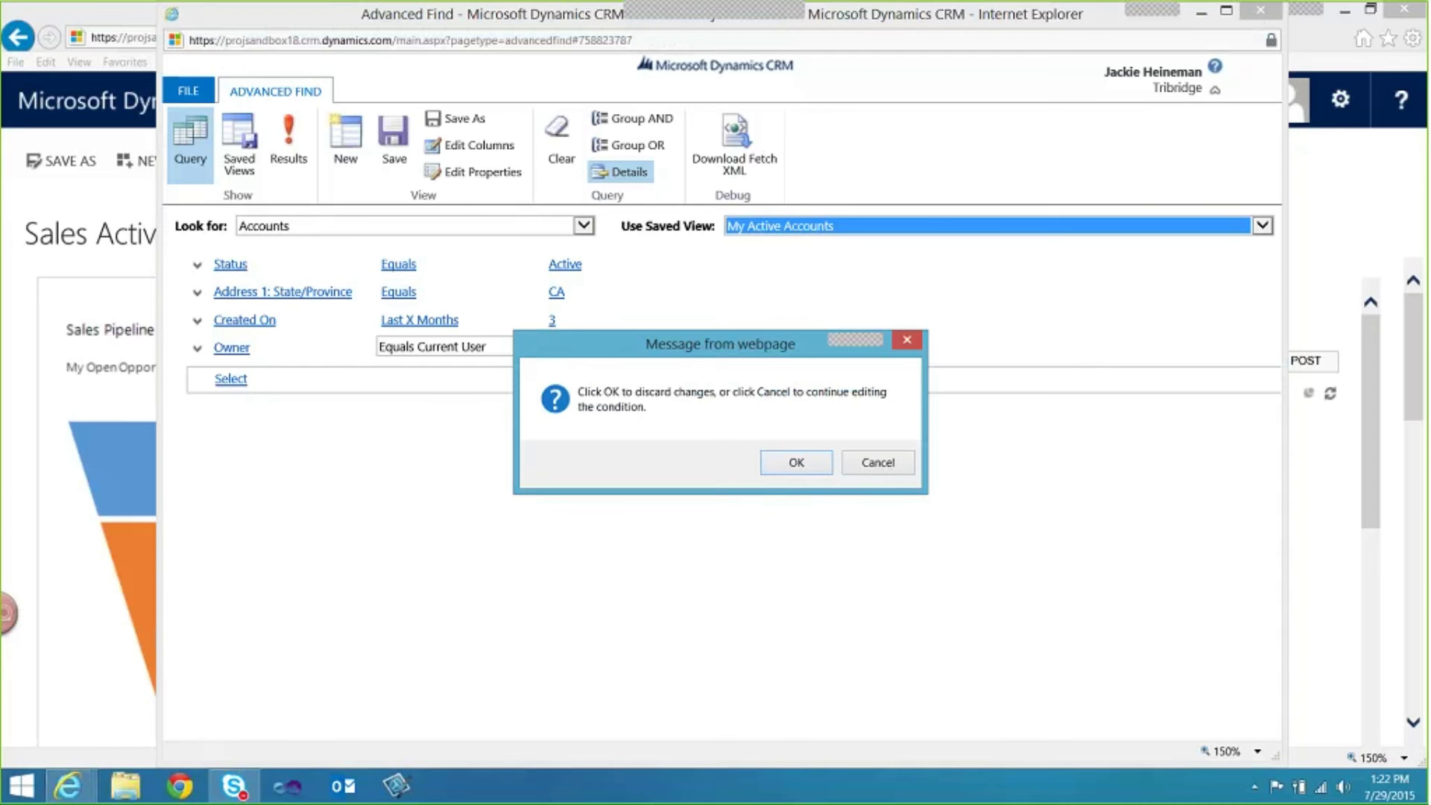
{"action": "left_click", "coordinate": [796, 463]}
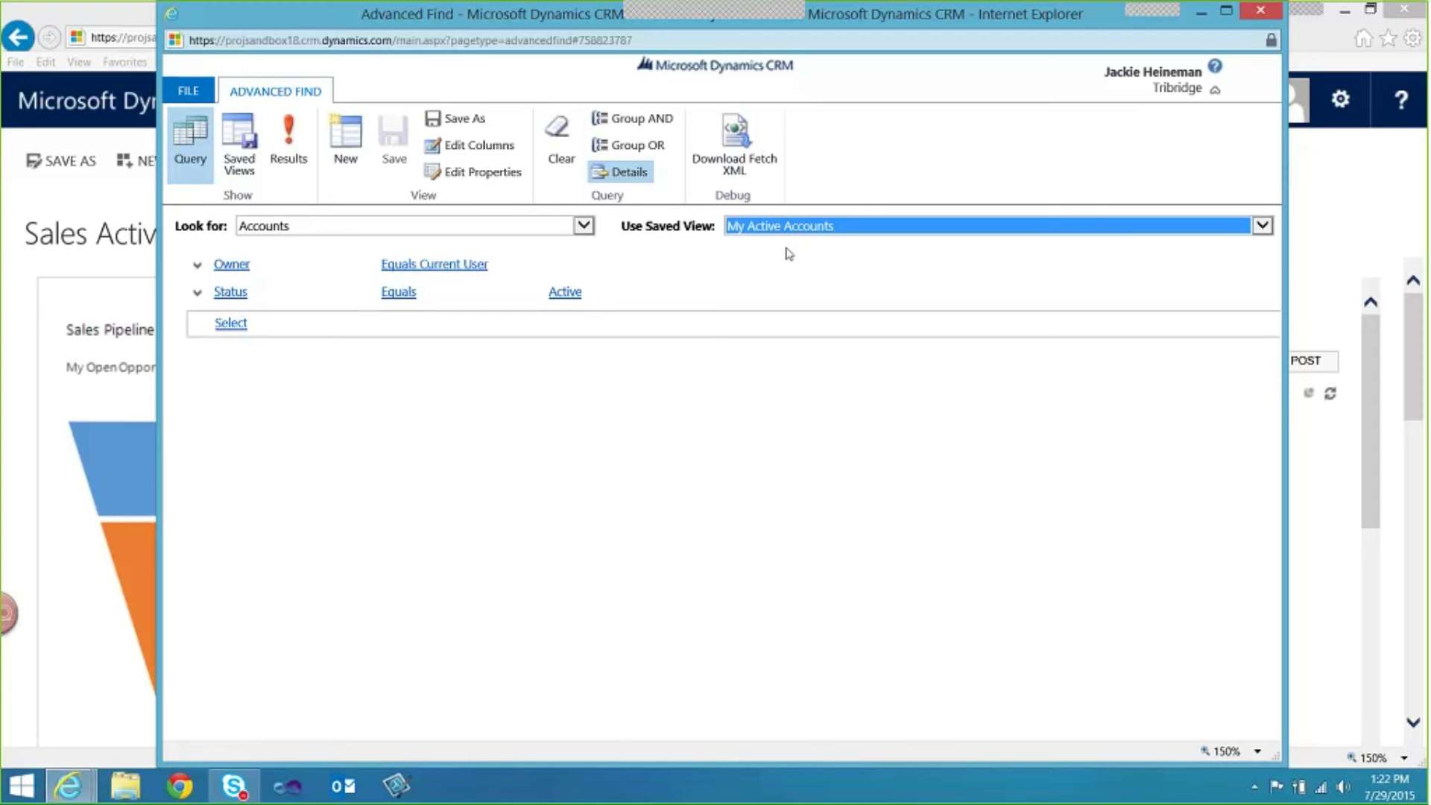
{"action": "left_click", "coordinate": [337, 267]}
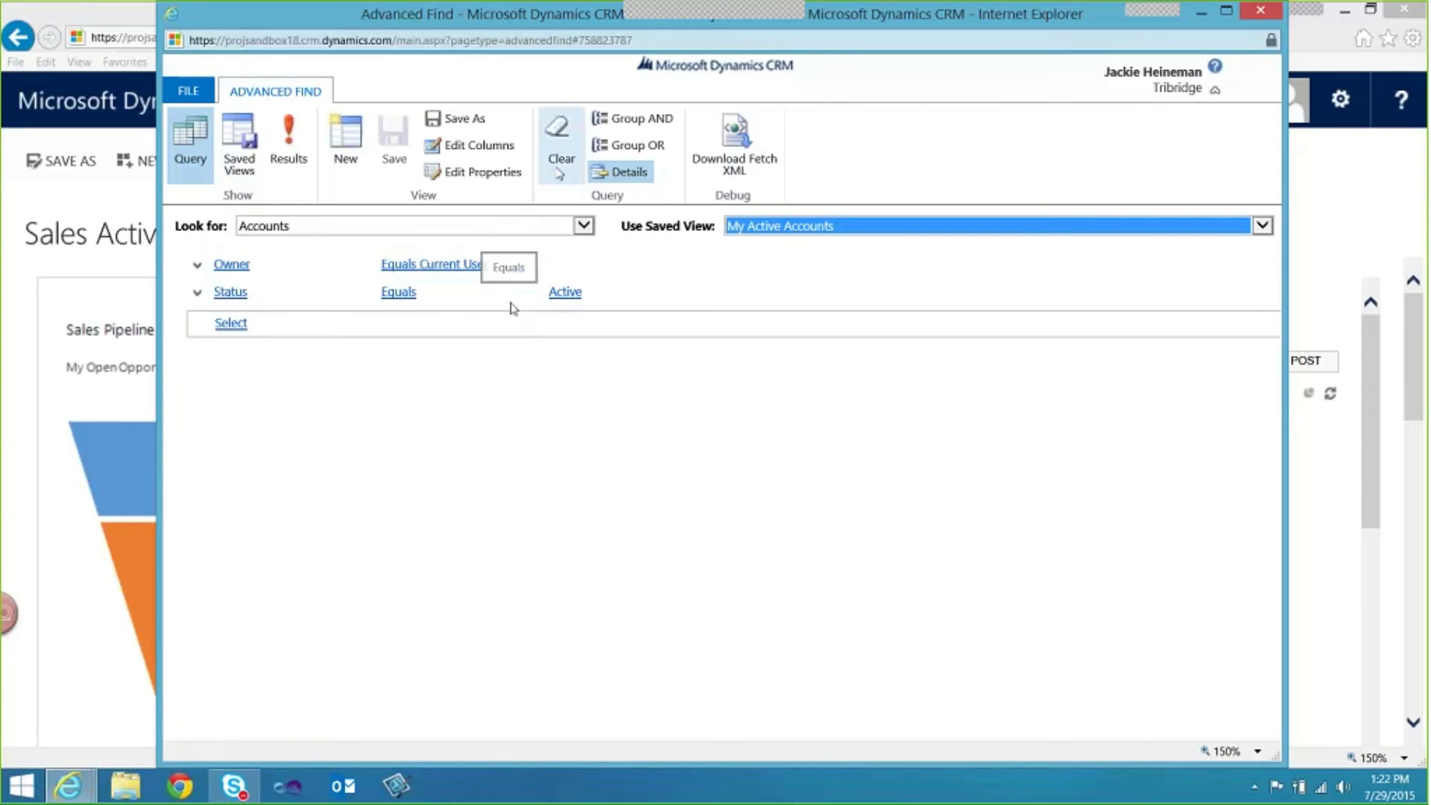
Add the Address 1: State/Province column to the view's columns.
{"action": "left_click", "coordinate": [484, 146]}
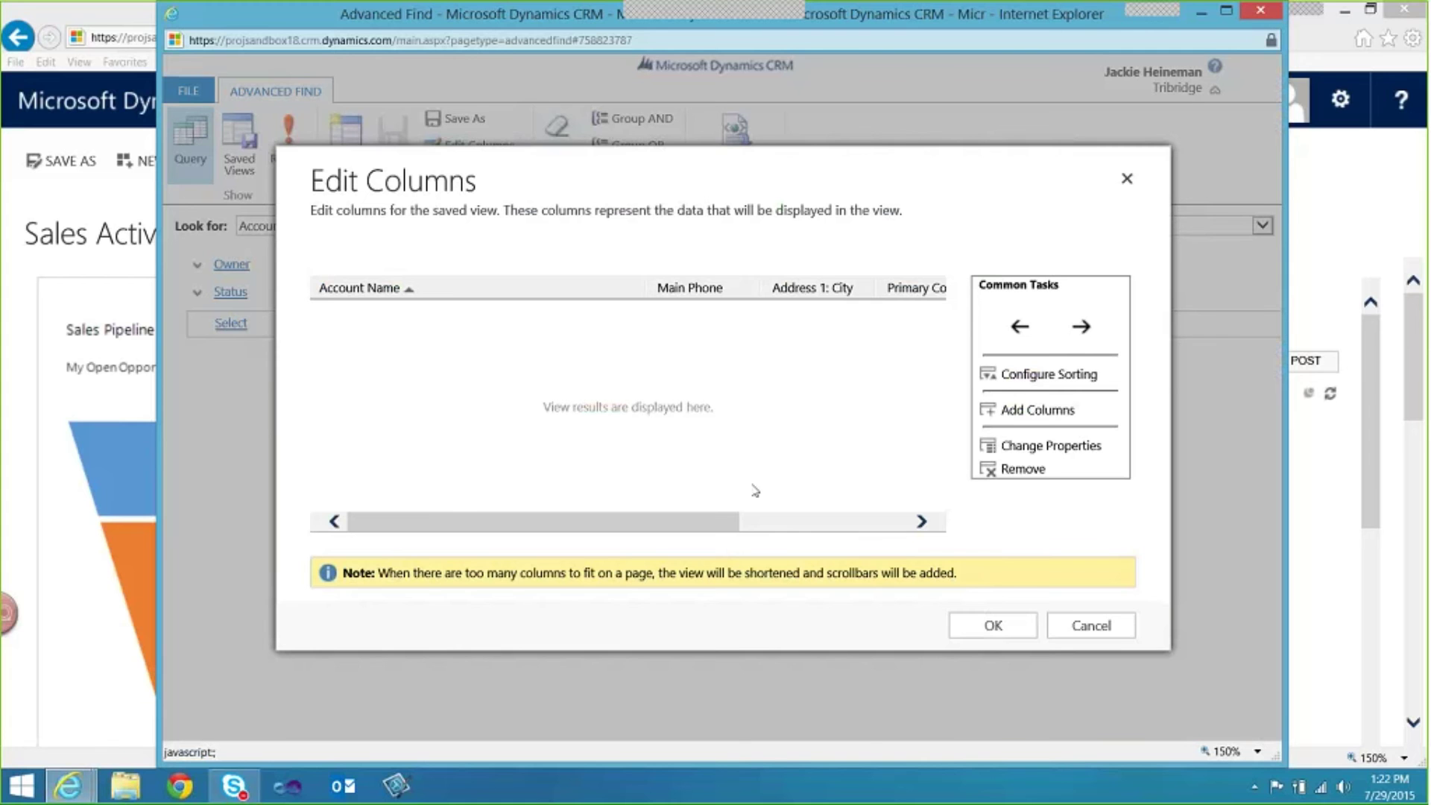
{"action": "left_click", "coordinate": [1038, 411]}
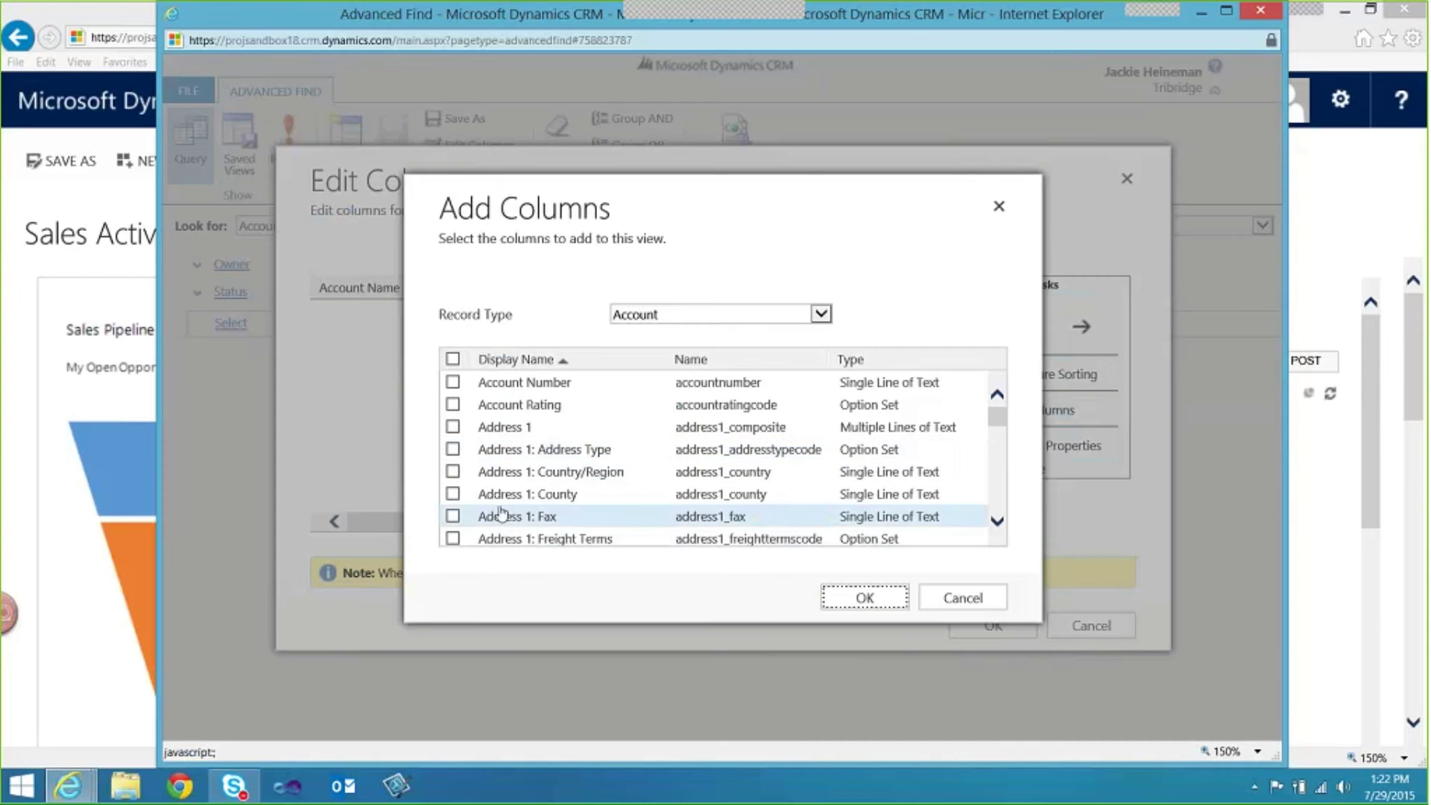
{"action": "scroll", "coordinate": [501, 513], "scroll_direction": "down", "scroll_amount": 5}
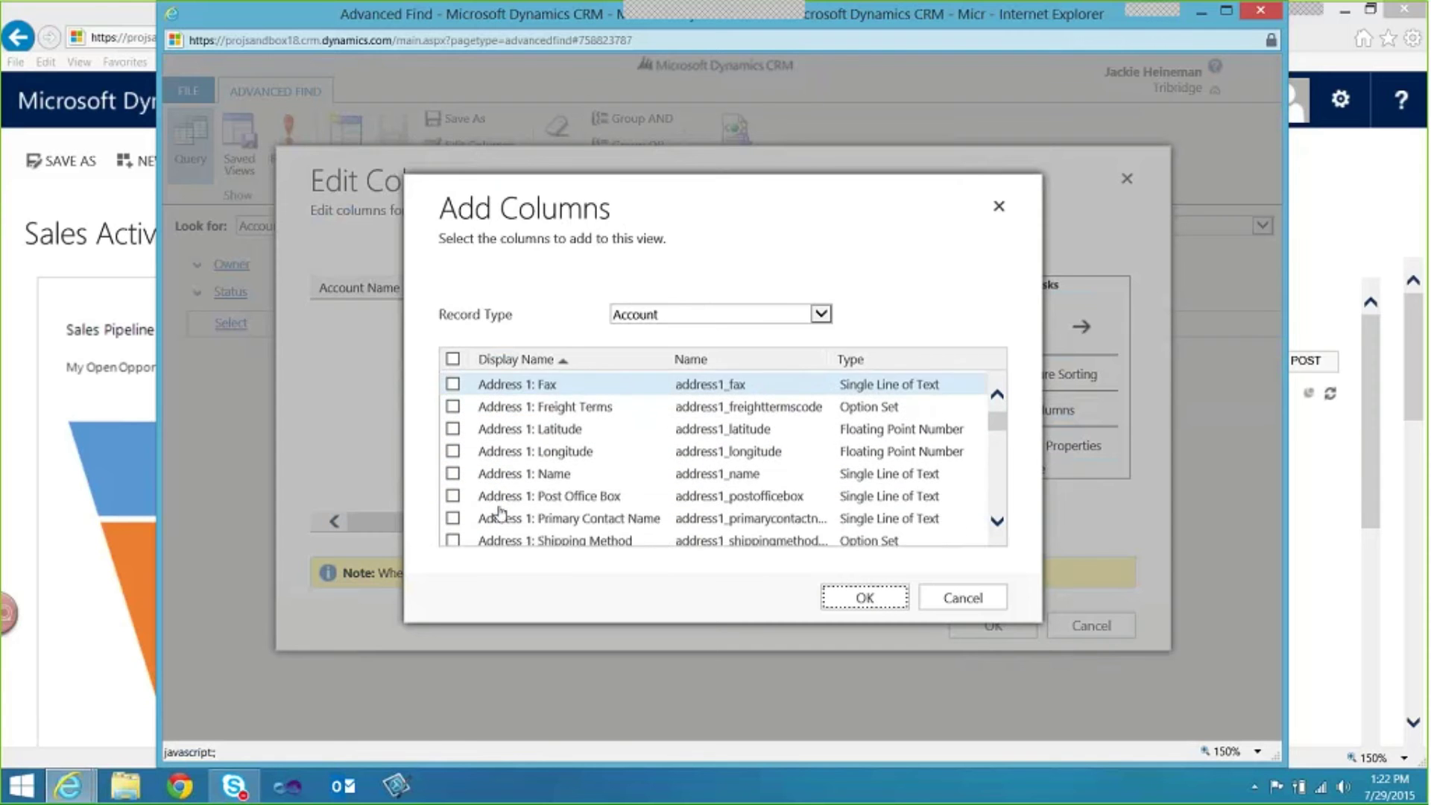
{"action": "scroll", "coordinate": [501, 513], "scroll_direction": "down", "scroll_amount": 1}
{"action": "left_click", "coordinate": [453, 507]}
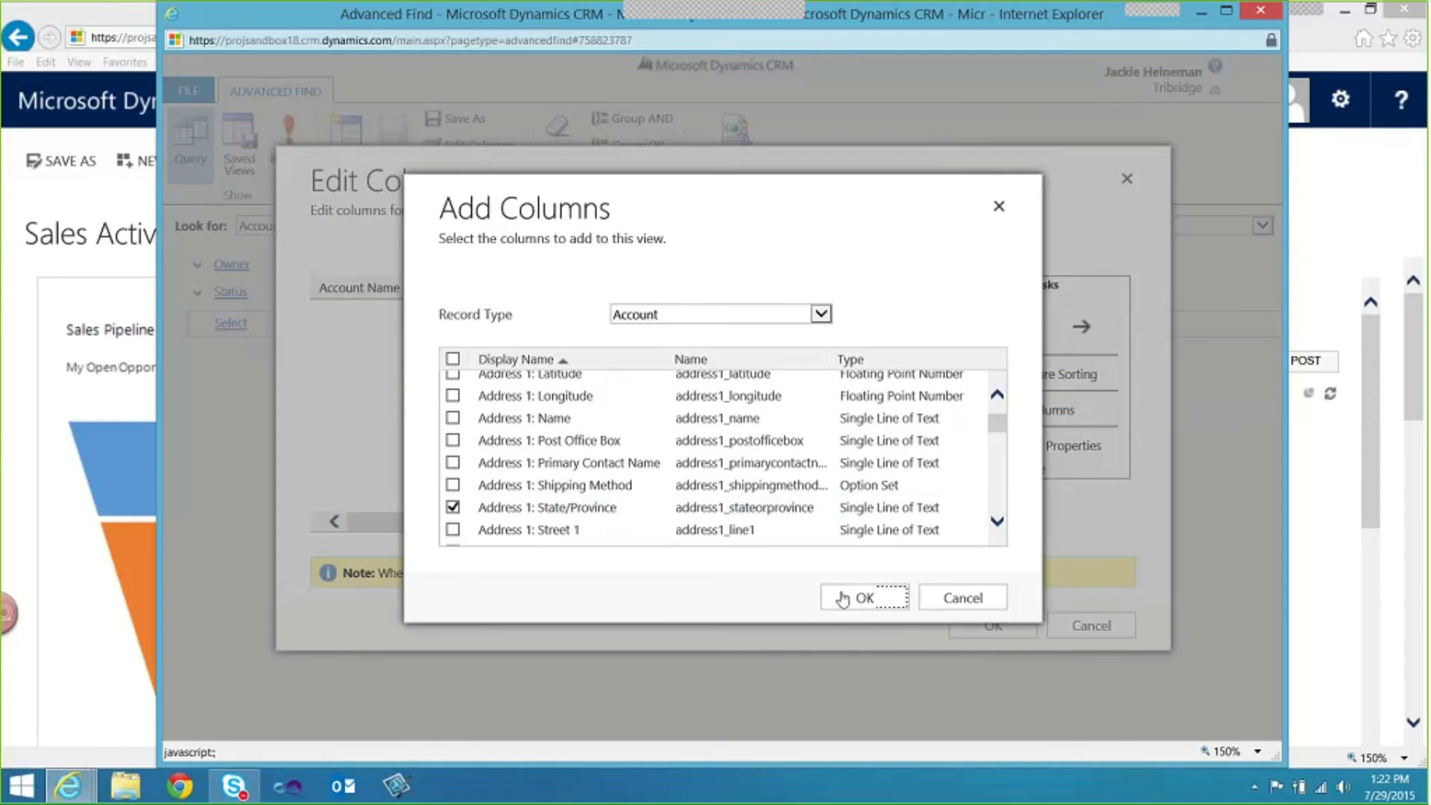
{"action": "left_click", "coordinate": [858, 598]}
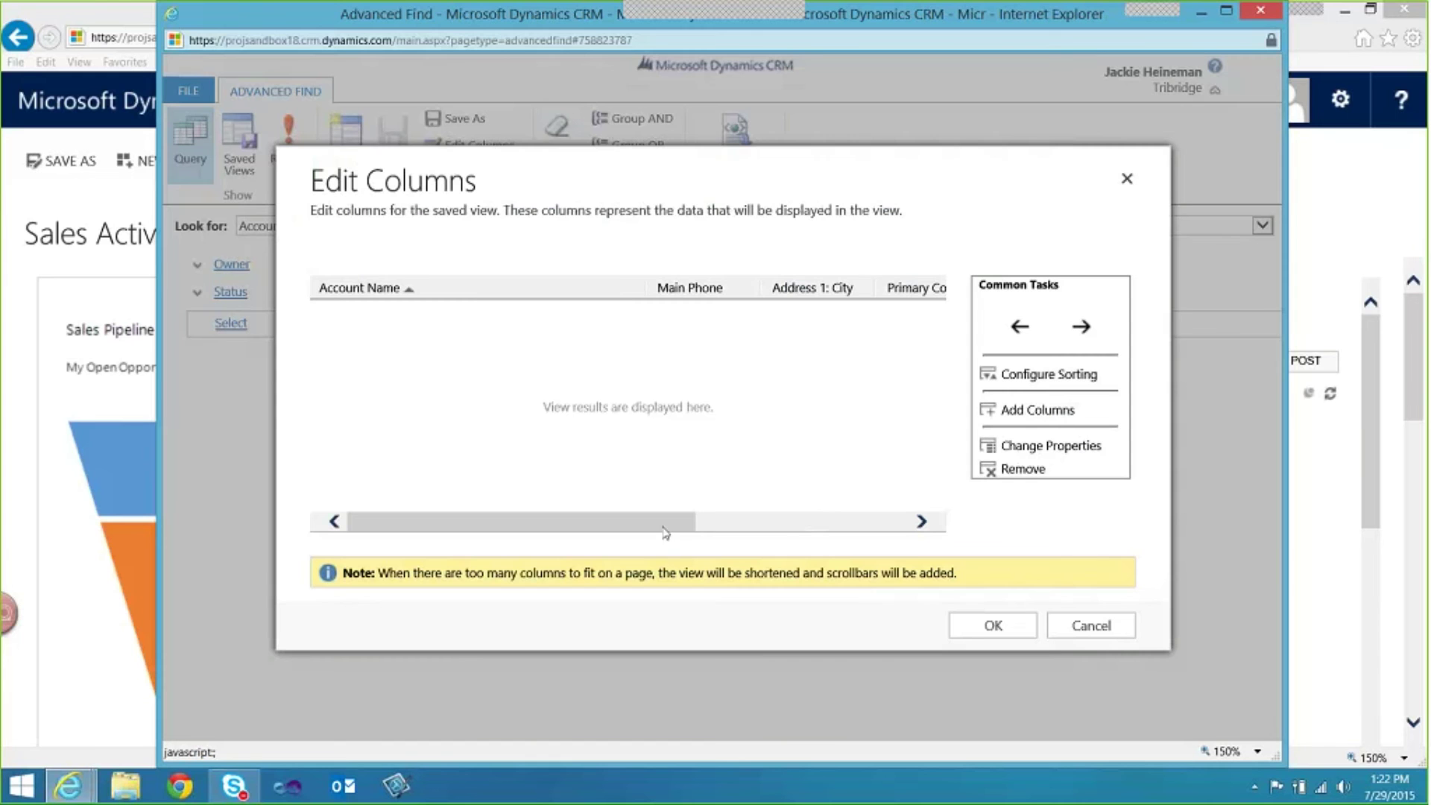
Move the State/Province column directly after Address 1: City and apply the column changes.
{"action": "left_click_drag", "start_coordinate": [680, 527], "coordinate": [892, 529]}
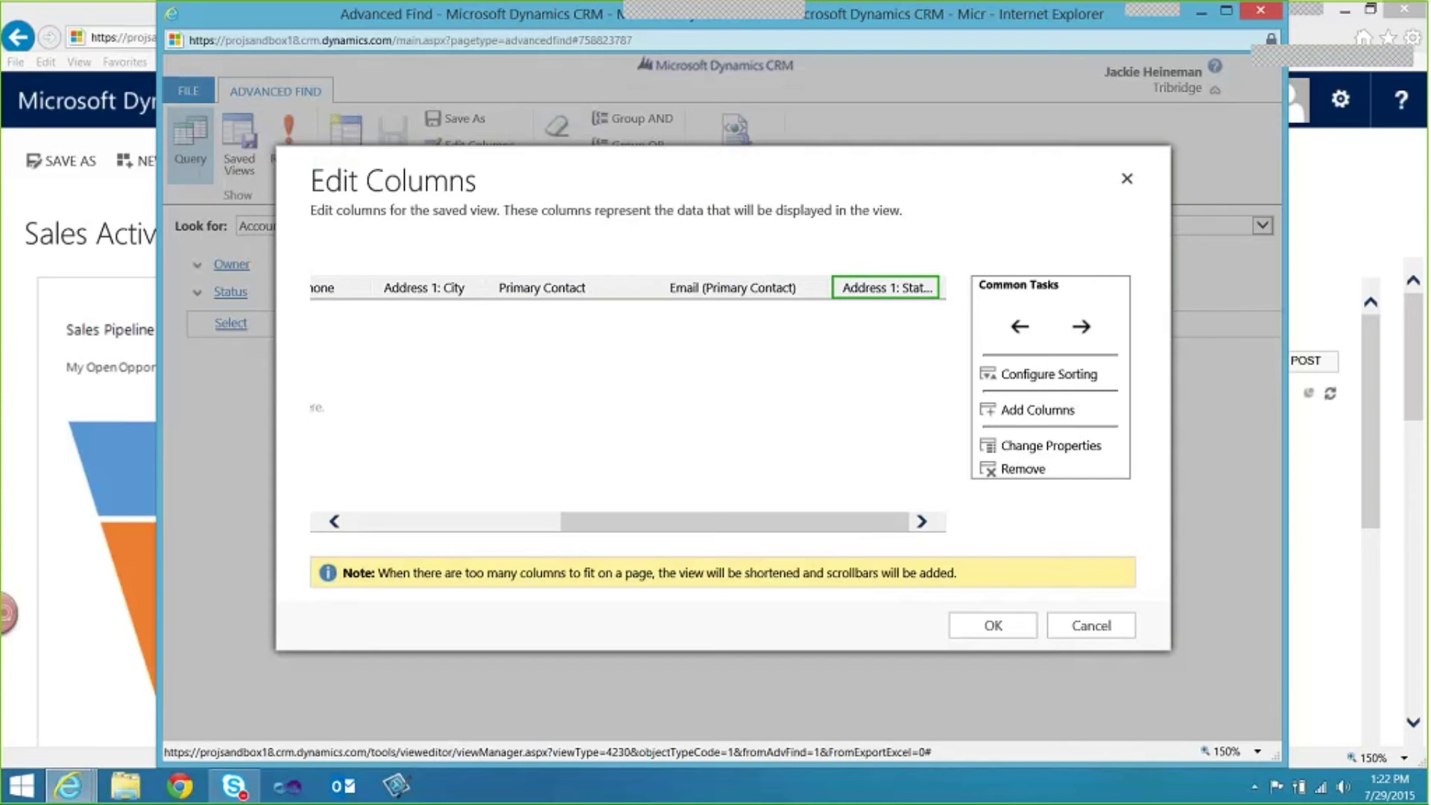
{"action": "left_click", "coordinate": [1019, 326]}
{"action": "left_click", "coordinate": [1019, 326]}
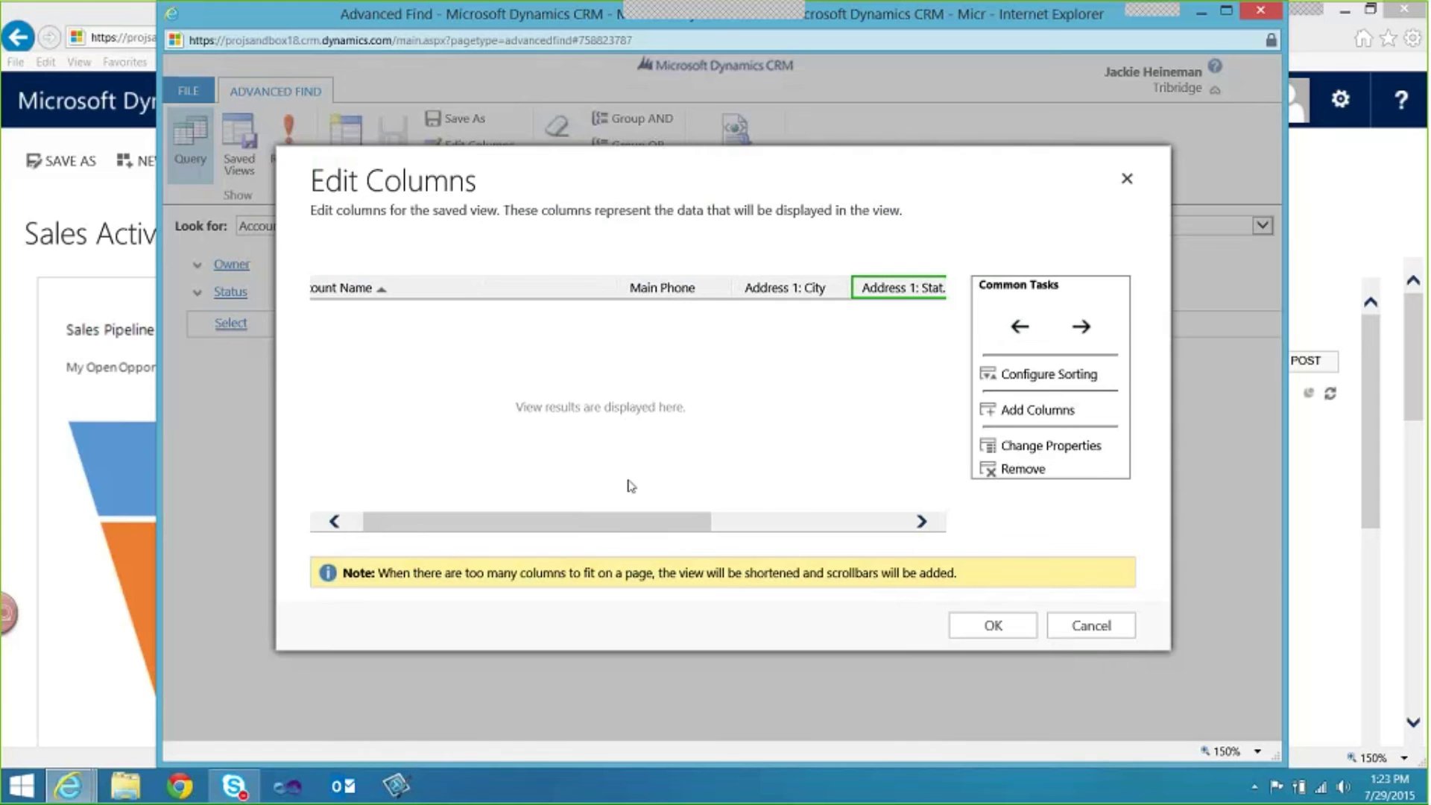
{"action": "left_click", "coordinate": [994, 626]}
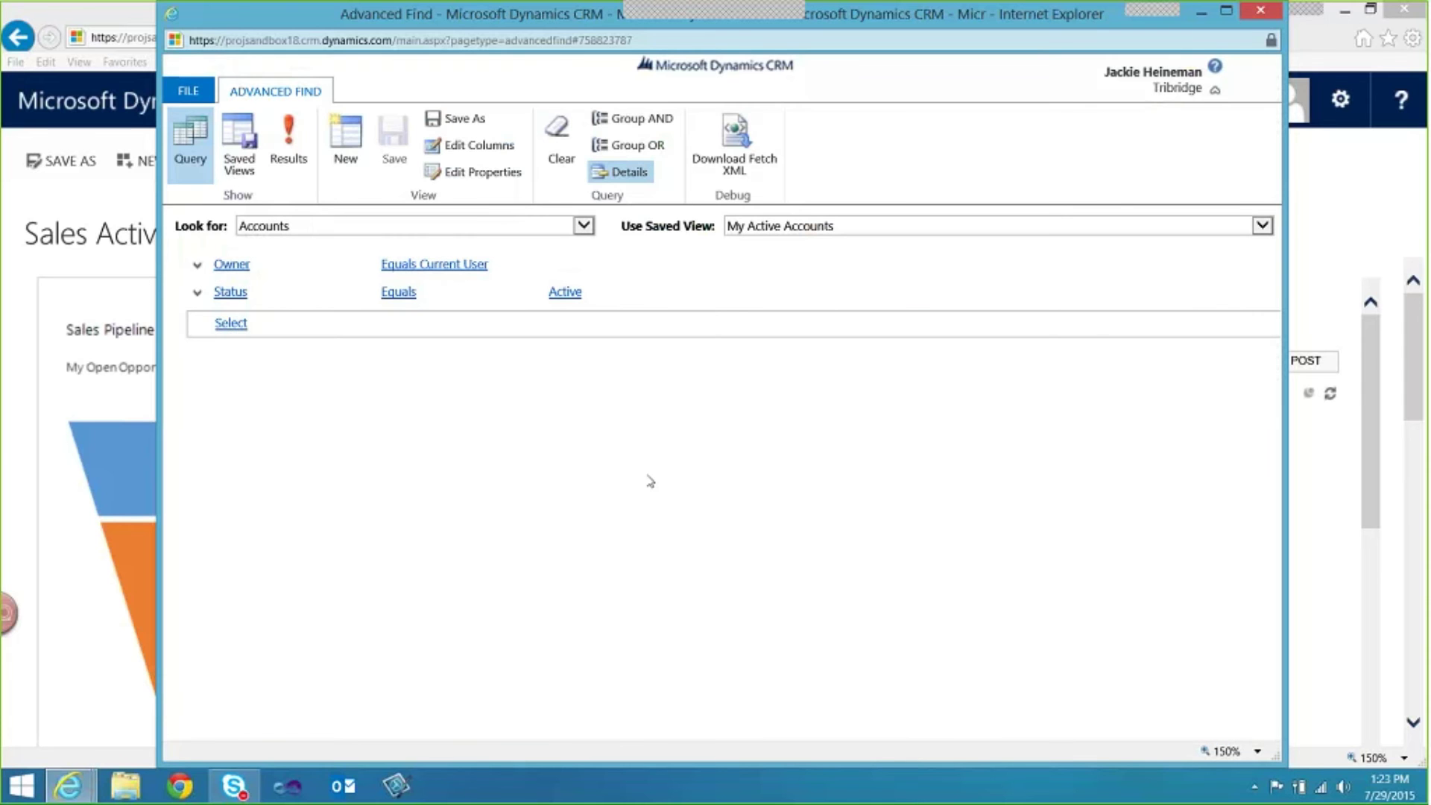
Save the query as a new view named My Active Accounts by State.
{"action": "left_click", "coordinate": [457, 122]}
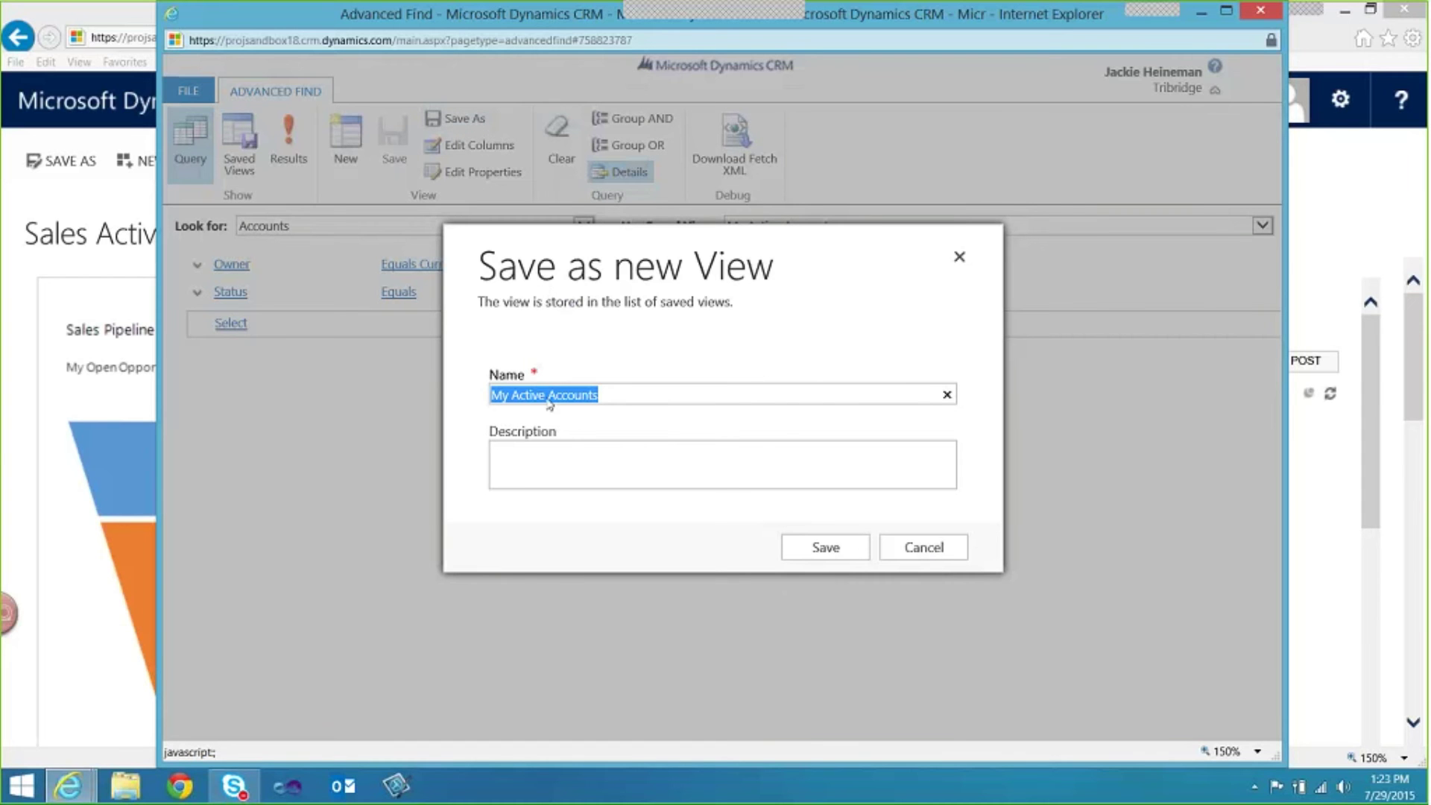
{"action": "left_click", "coordinate": [610, 395]}
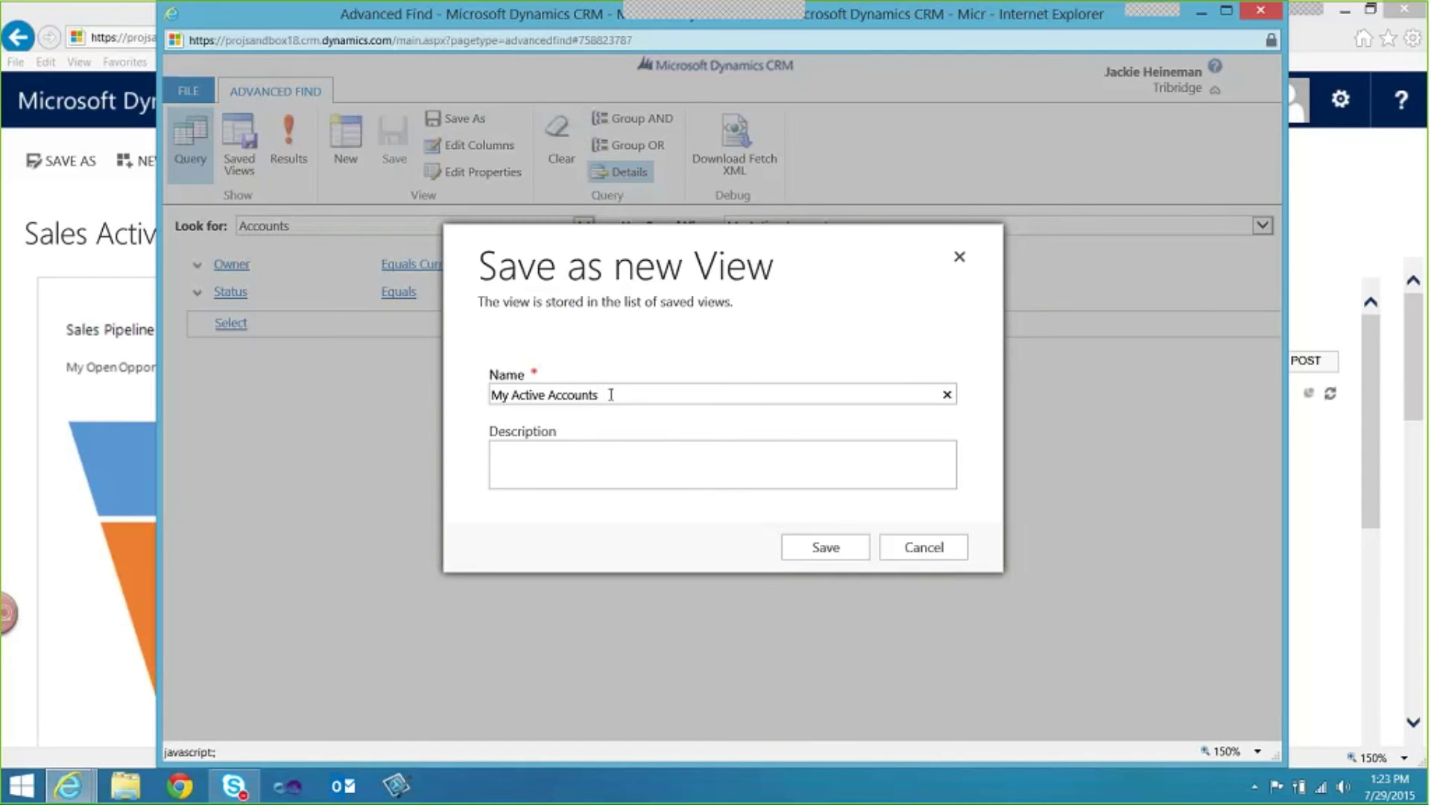
{"action": "type", "text": "by State"}
{"action": "left_click", "coordinate": [856, 549]}
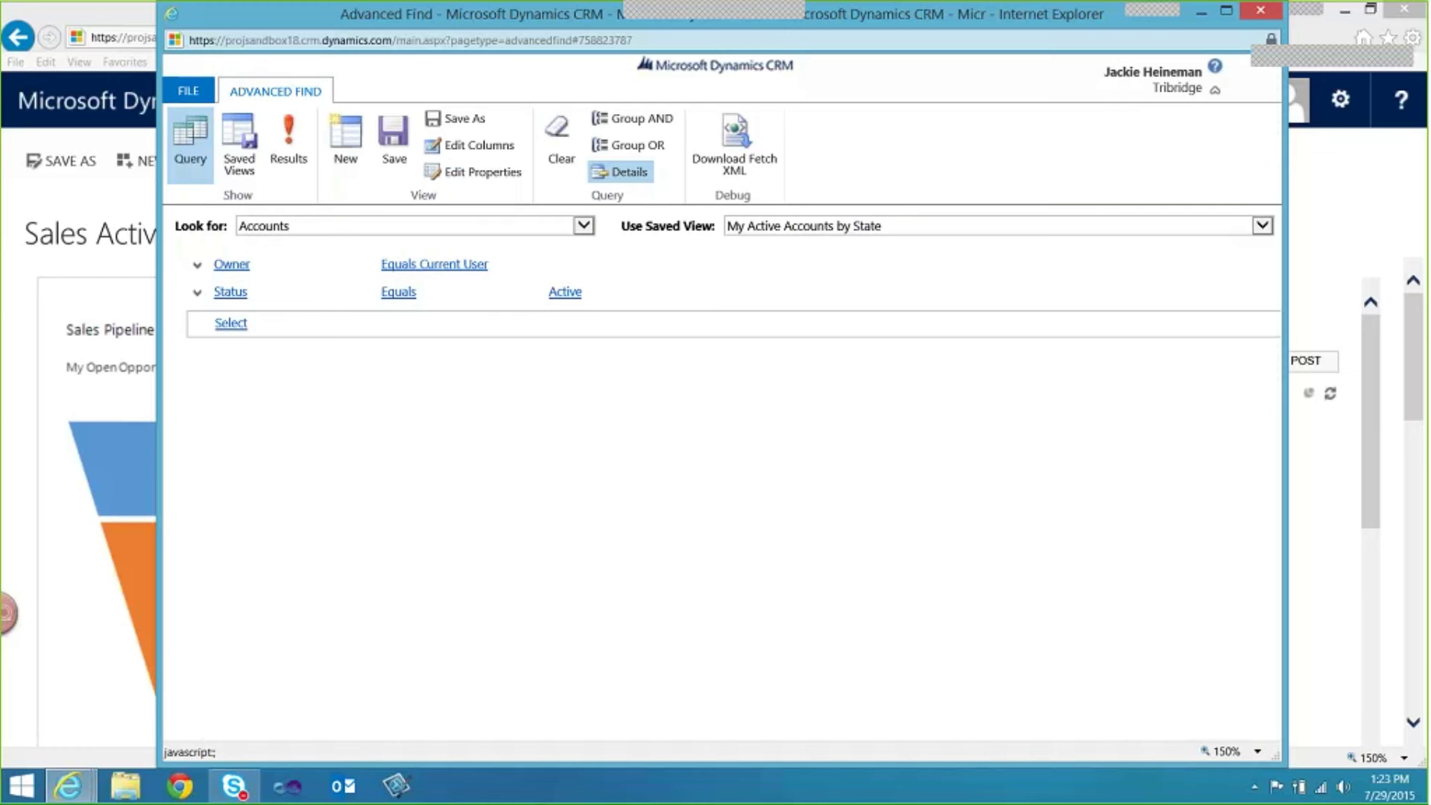
Open the My Active Accounts by State view from the list of saved views and run it.
{"action": "left_click", "coordinate": [246, 155]}
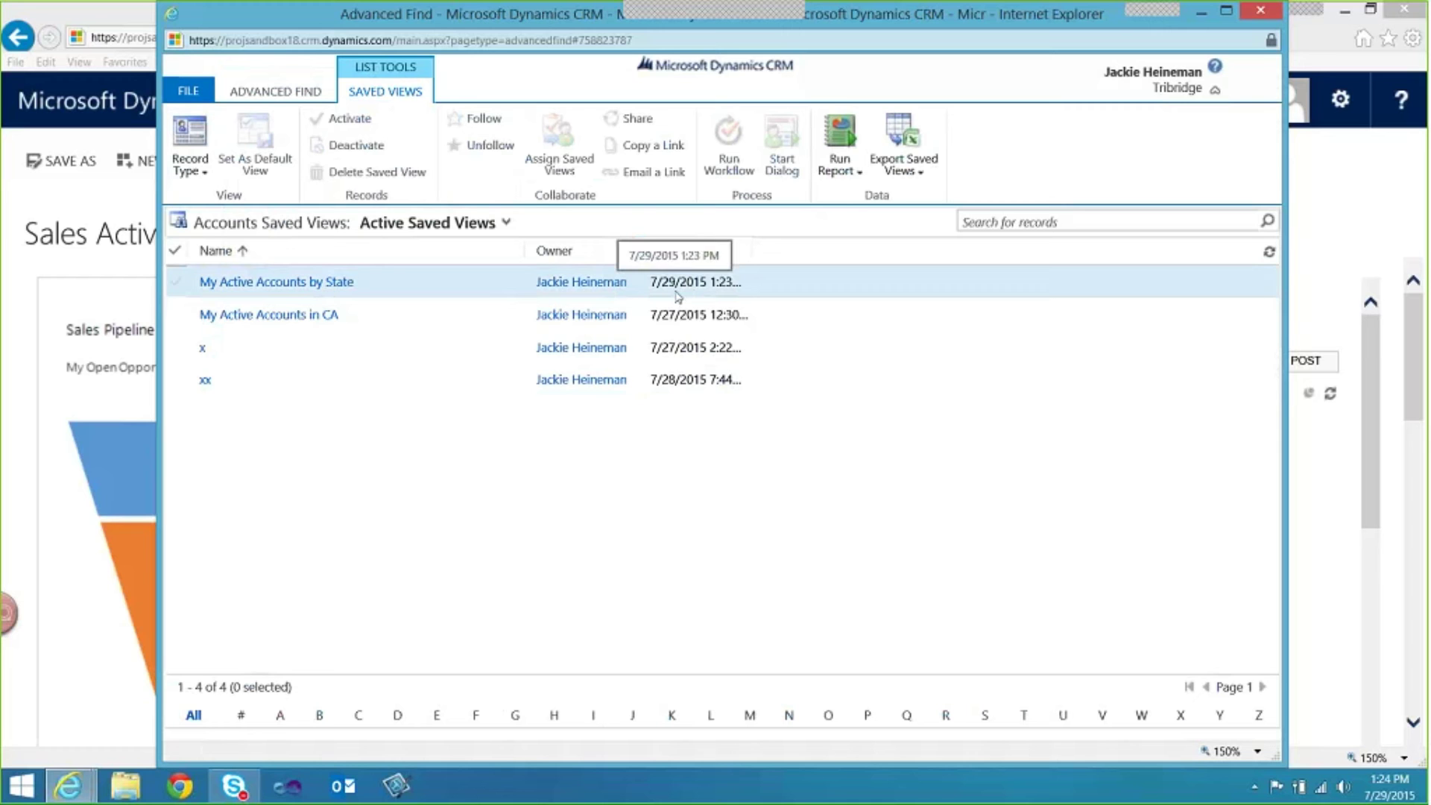
{"action": "double_click", "coordinate": [492, 290]}
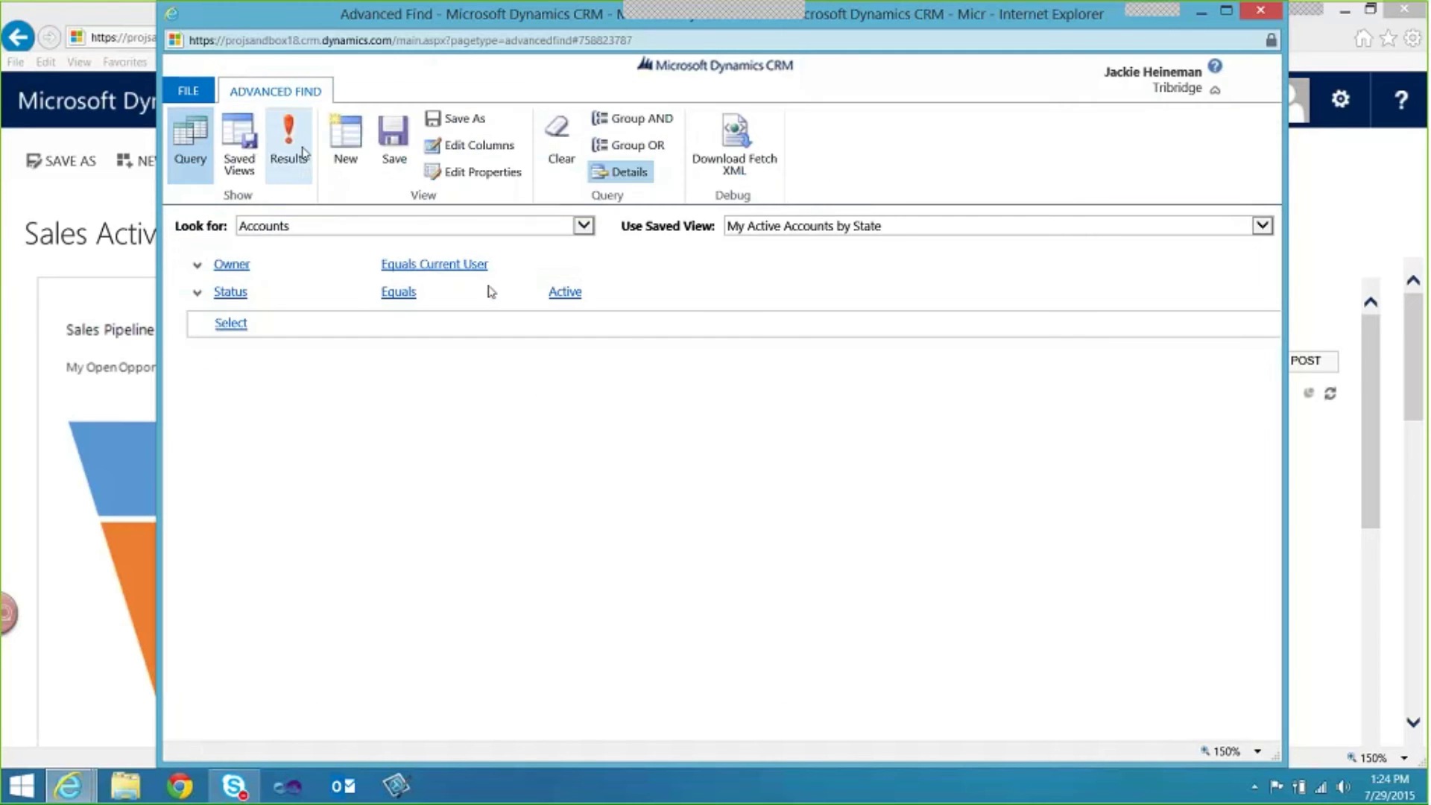
{"action": "left_click", "coordinate": [292, 143]}
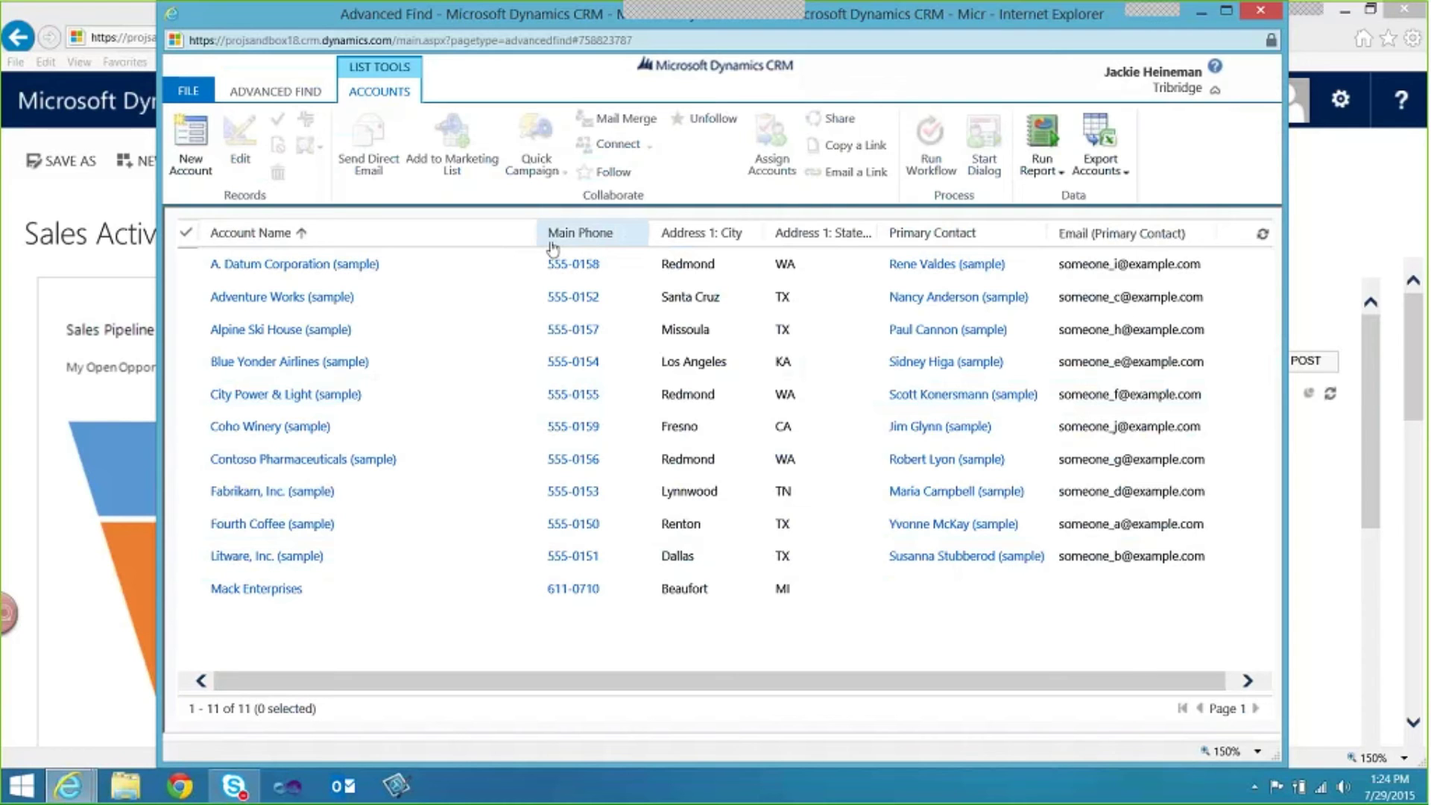
Sort the results in turn by Account Name, Main Phone, city, state and Primary Contact.
{"action": "left_click", "coordinate": [457, 232]}
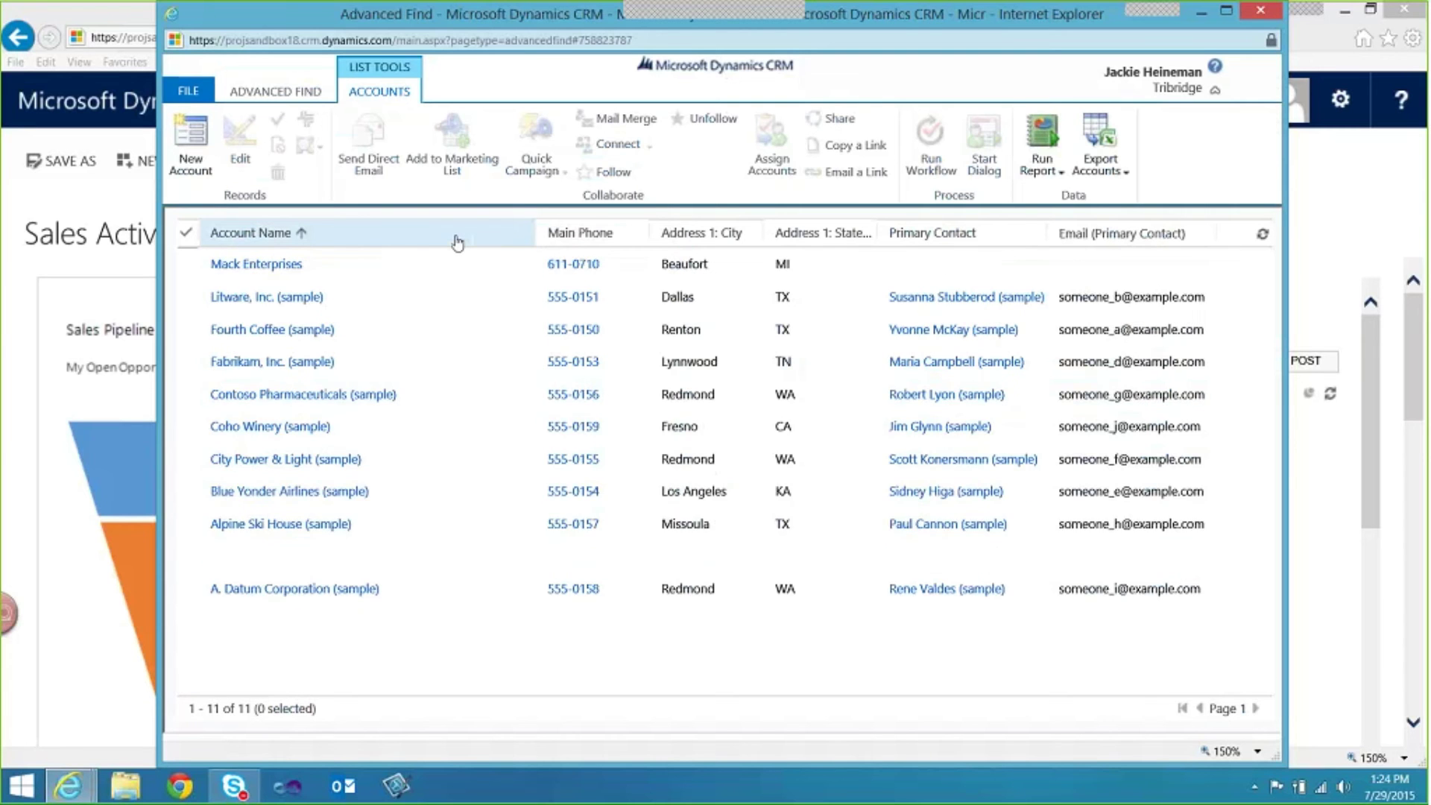
{"action": "left_click", "coordinate": [460, 239]}
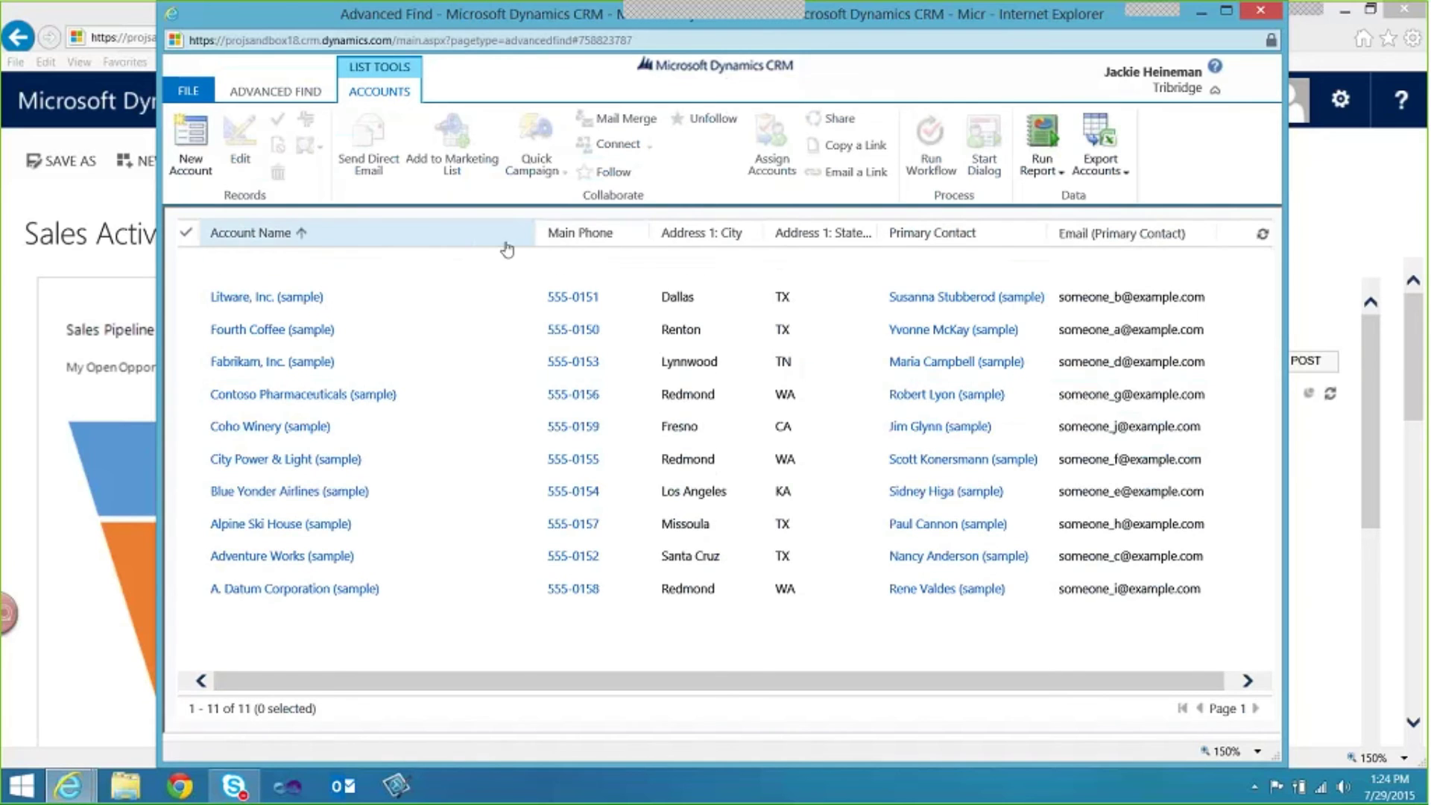
{"action": "left_click", "coordinate": [641, 237]}
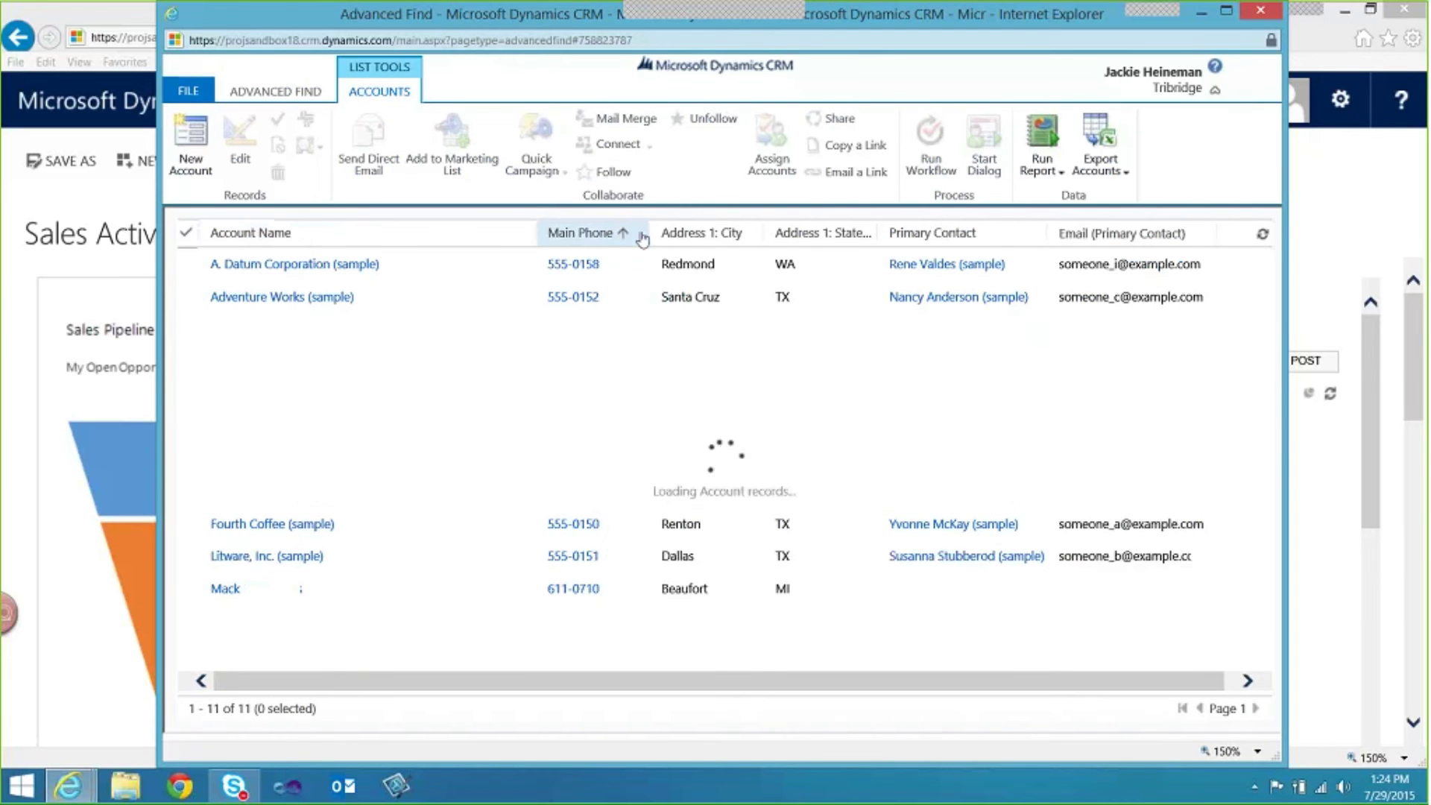
{"action": "left_click", "coordinate": [710, 235]}
{"action": "left_click", "coordinate": [801, 236]}
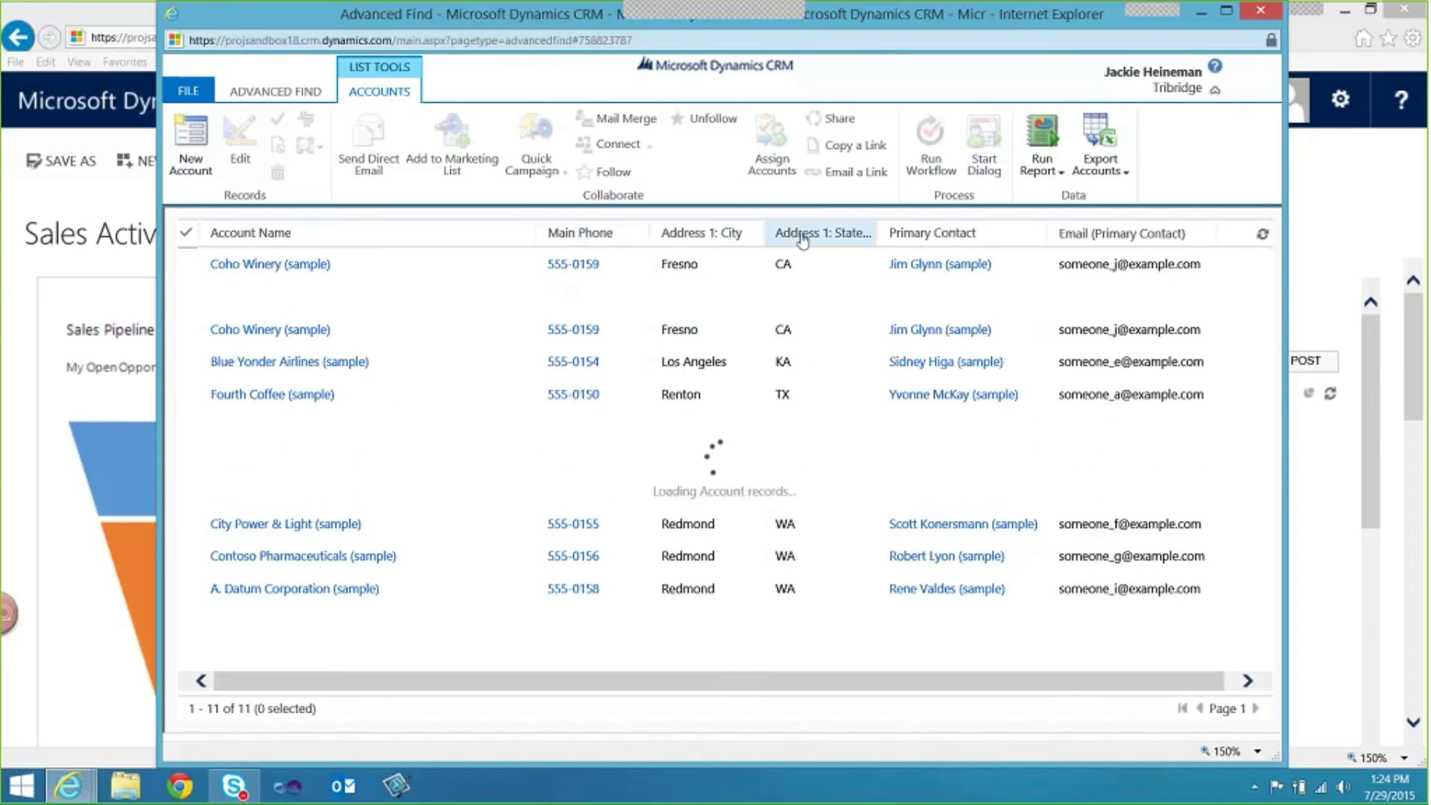
{"action": "left_click", "coordinate": [920, 235]}
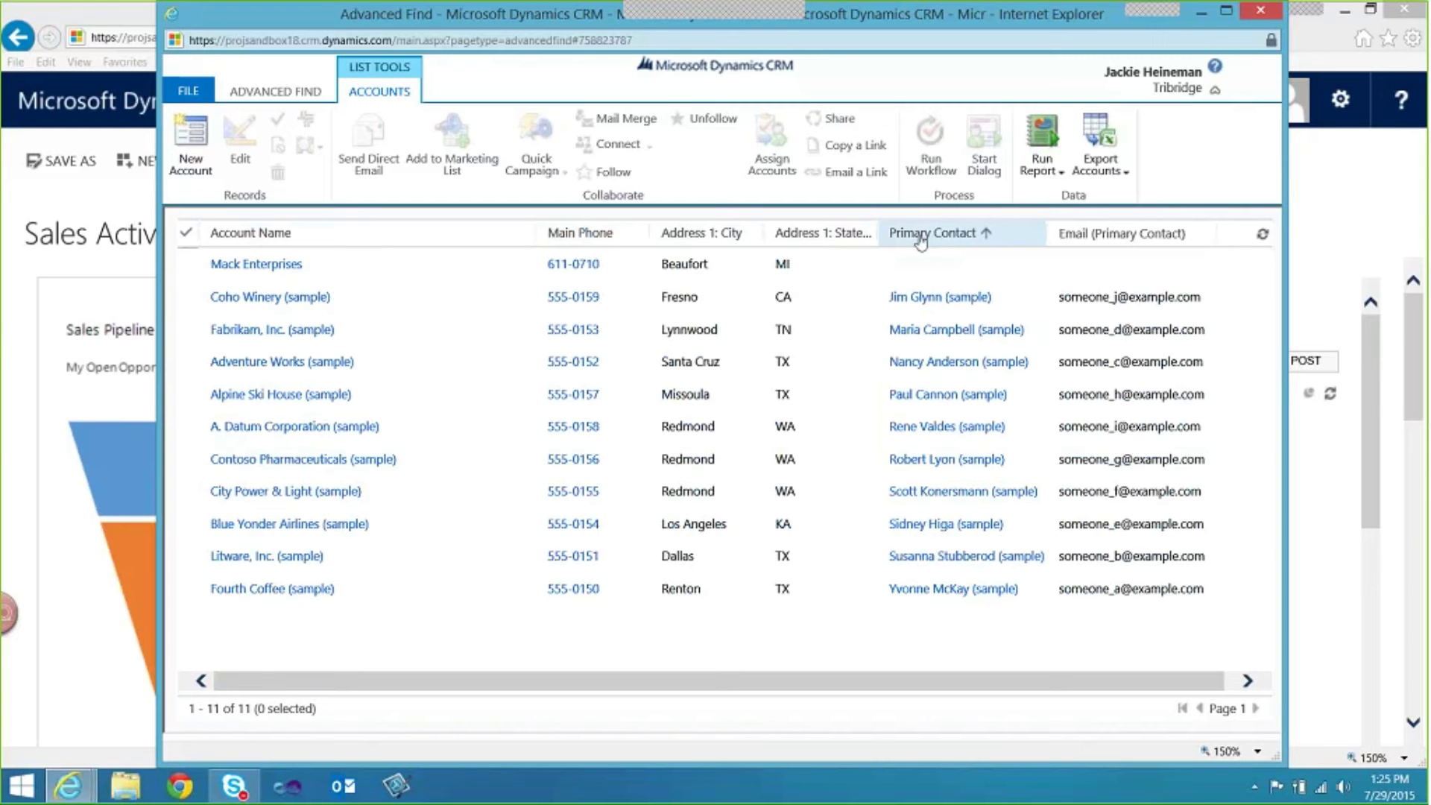
Close the Advanced Find window and open the Accounts list in the Sales area.
{"action": "left_click", "coordinate": [1259, 11]}
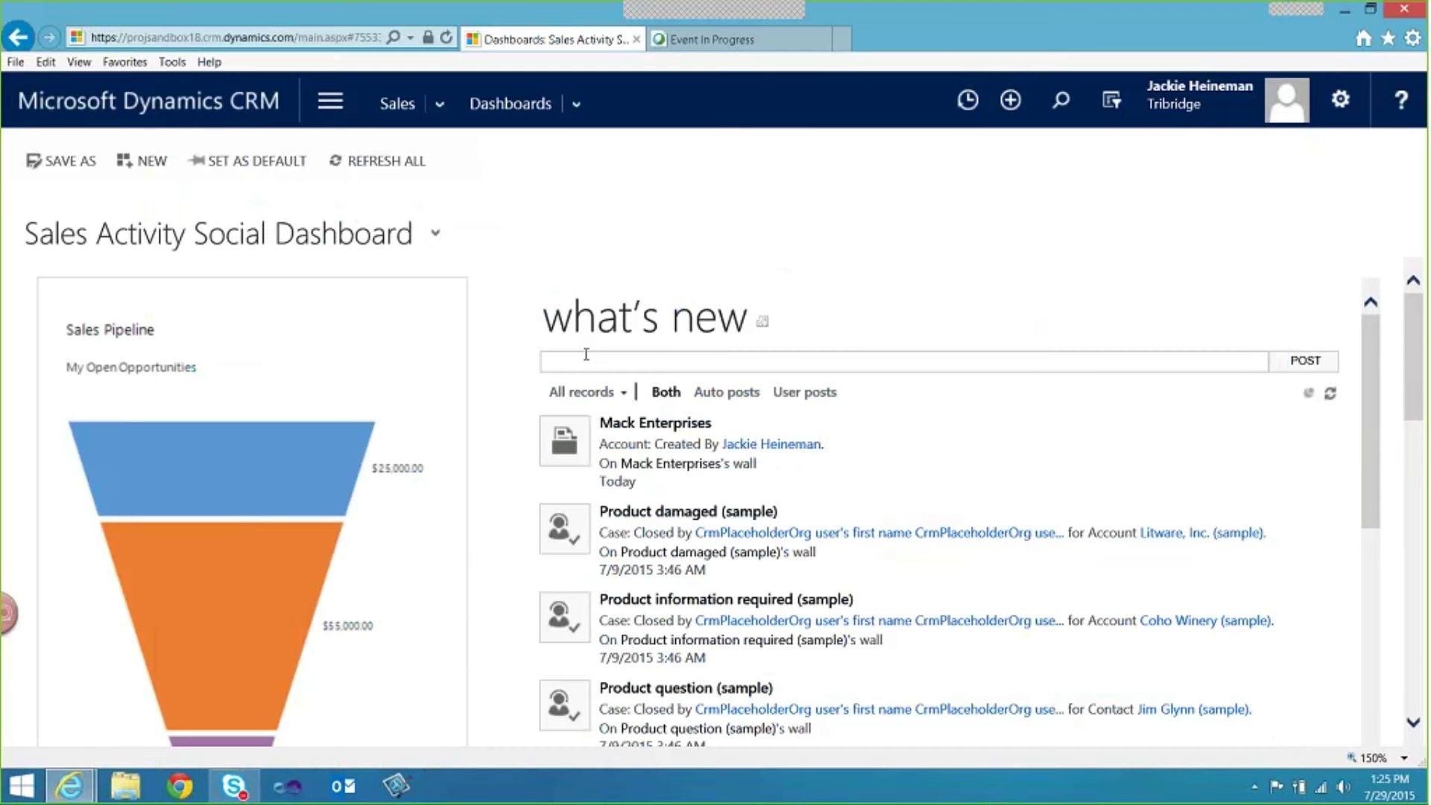
{"action": "left_click", "coordinate": [403, 110]}
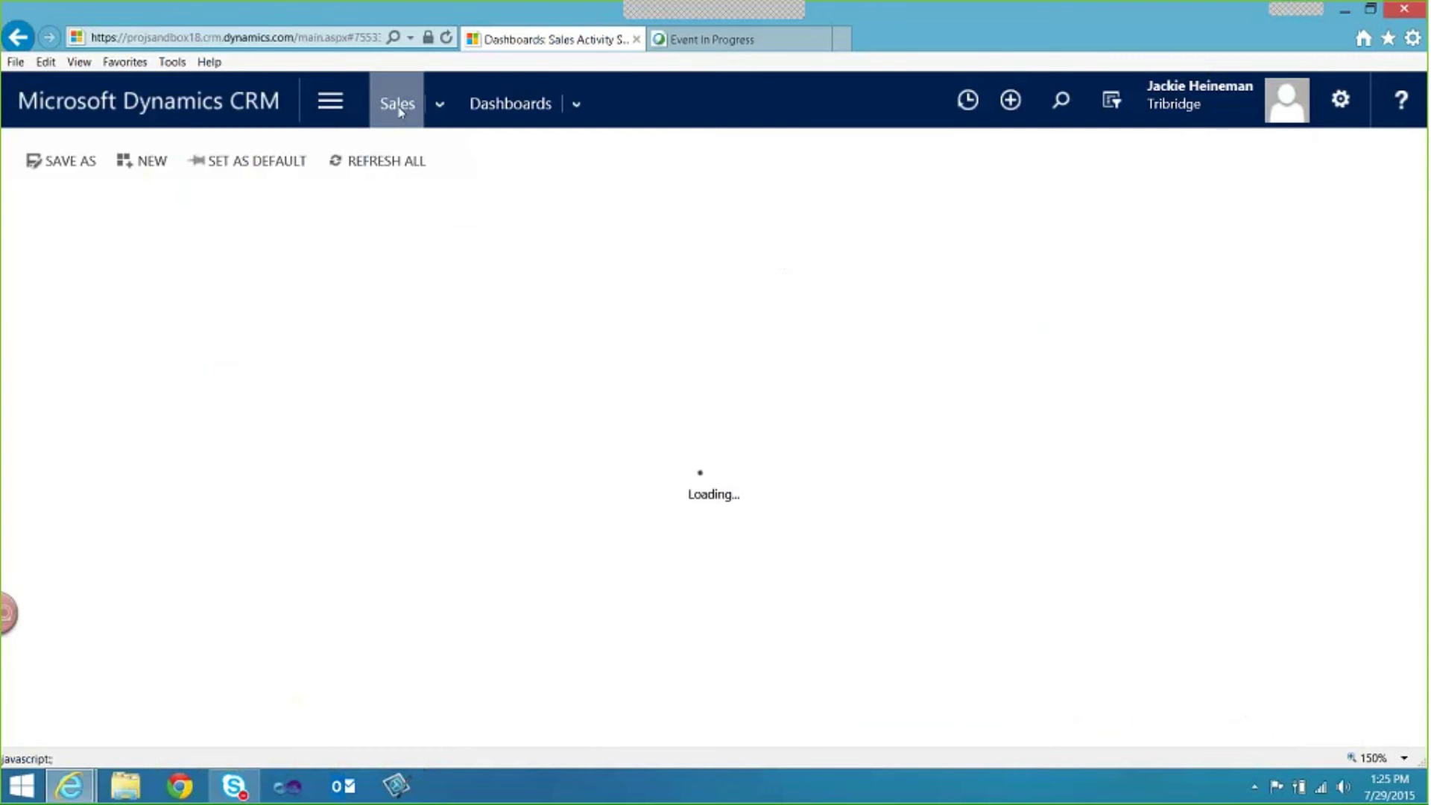
{"action": "left_click", "coordinate": [338, 117]}
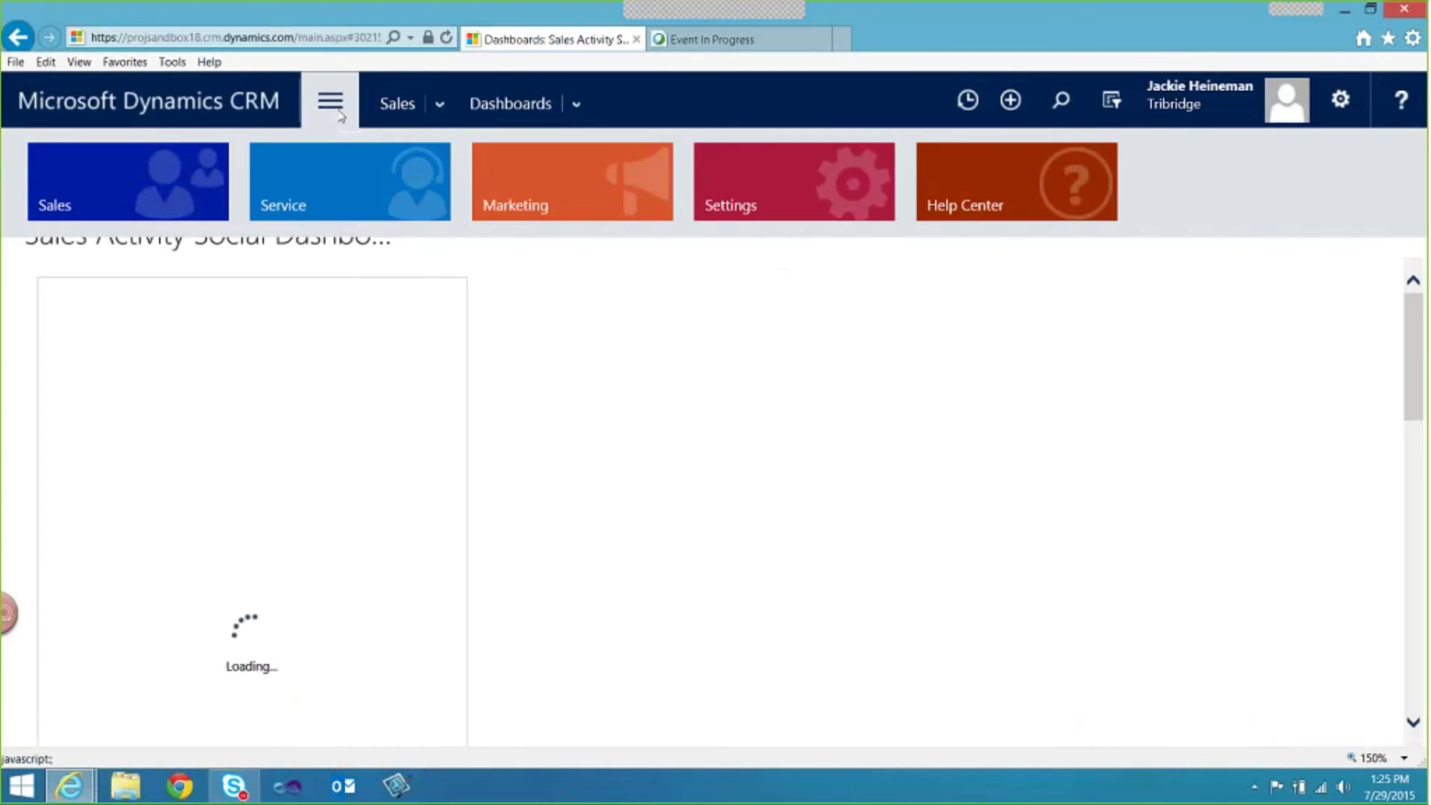
{"action": "left_click", "coordinate": [416, 111]}
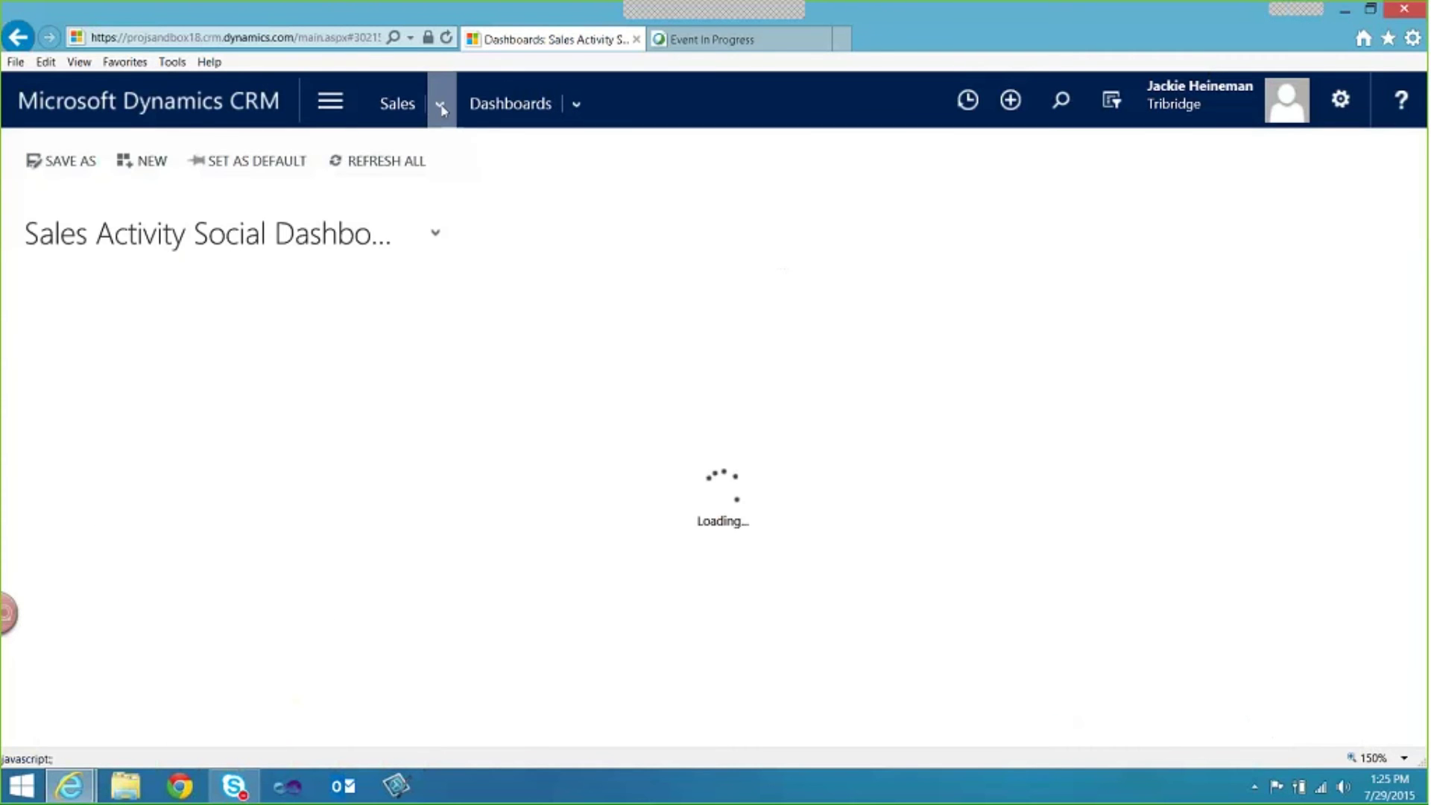
{"action": "left_click", "coordinate": [442, 107]}
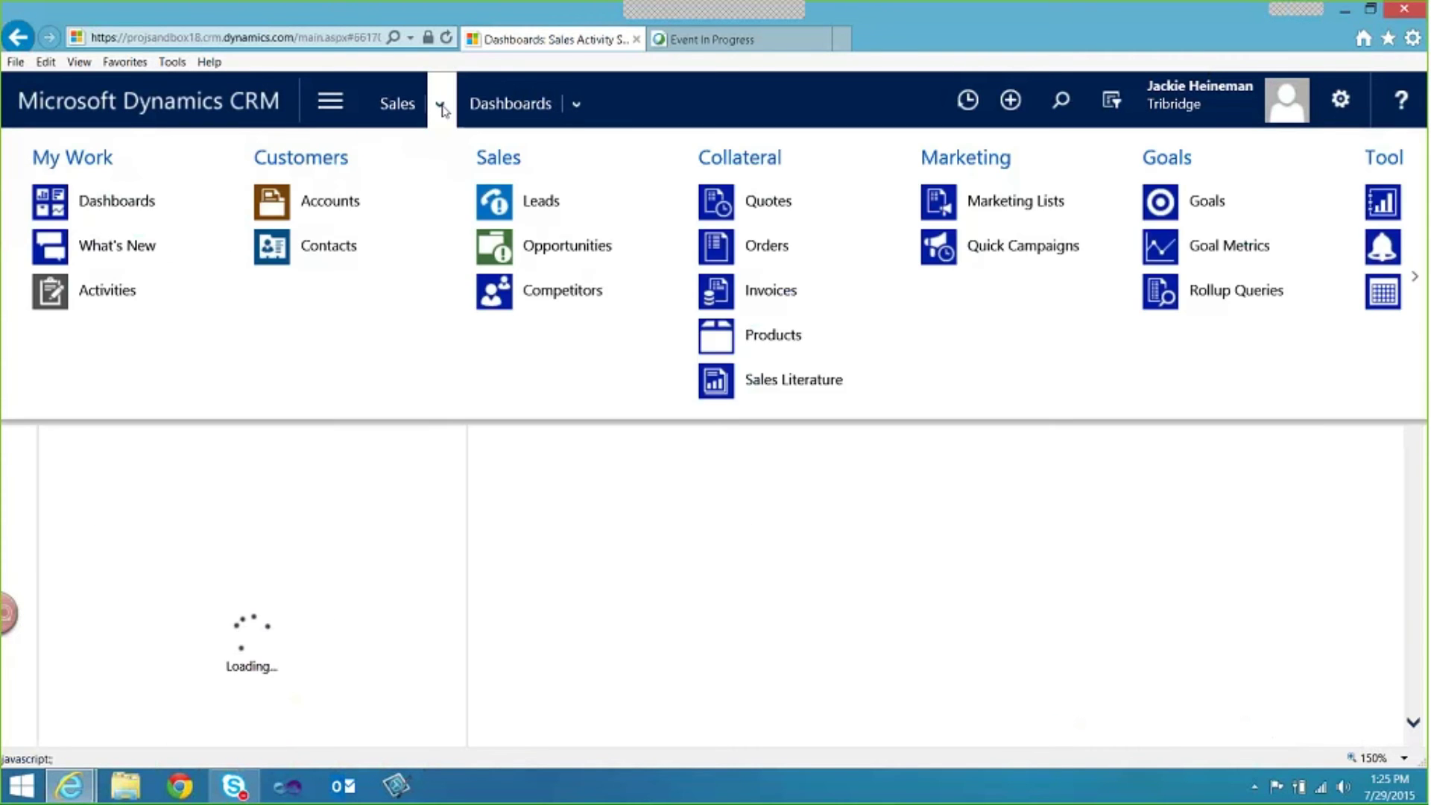
{"action": "left_click", "coordinate": [332, 205]}
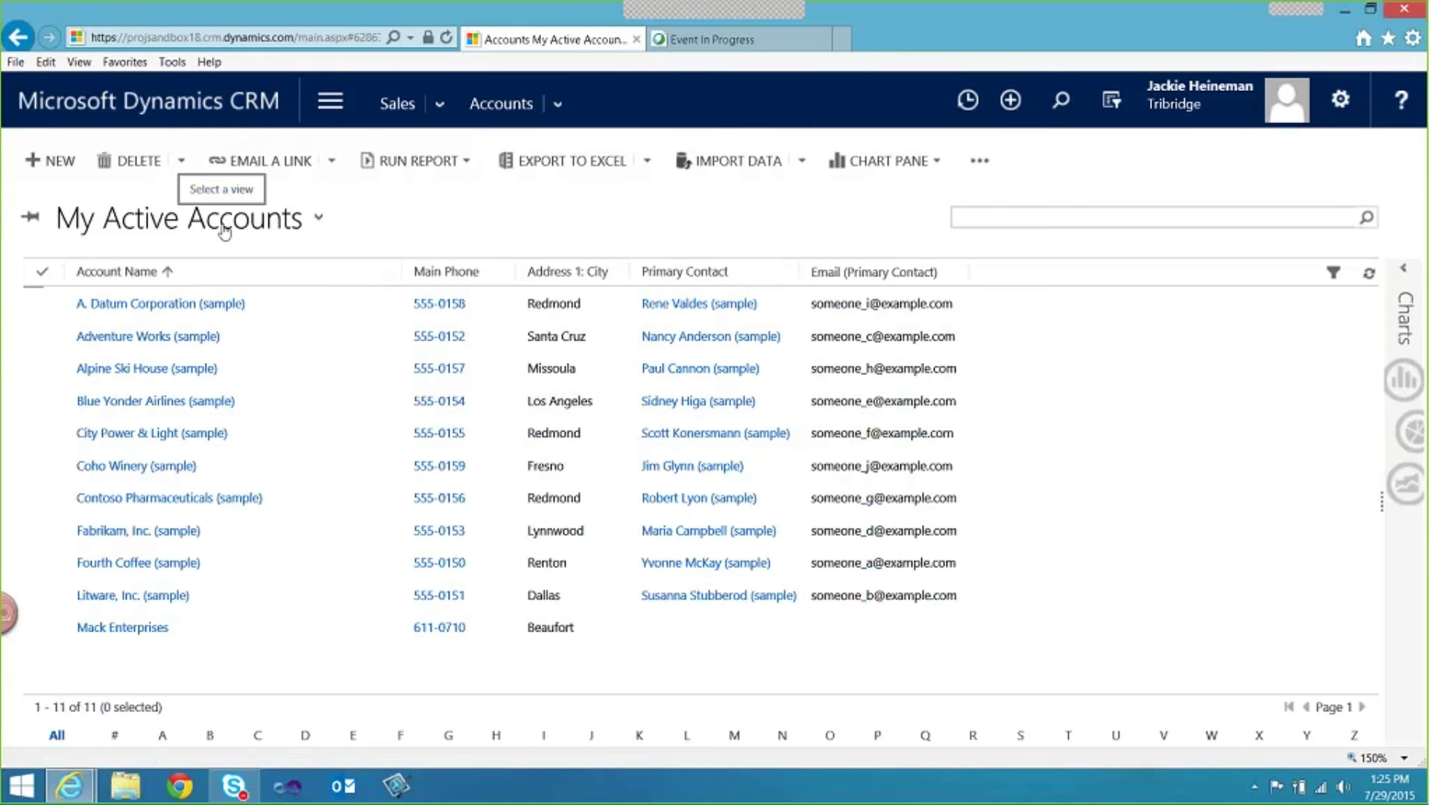
Switch the Accounts list to the My Active Accounts by State view and turn on column filtering.
{"action": "left_click", "coordinate": [319, 219]}
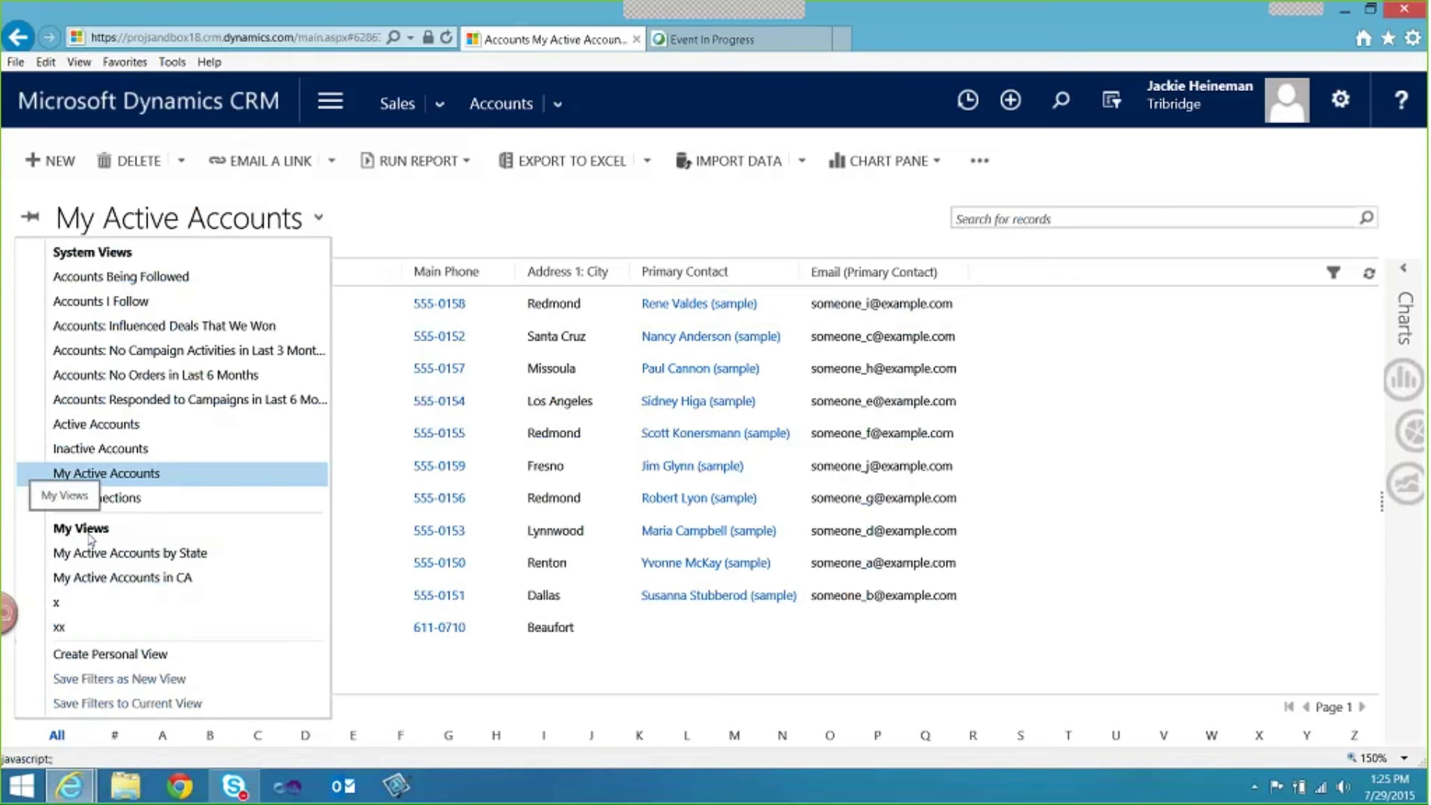
{"action": "left_click", "coordinate": [146, 553]}
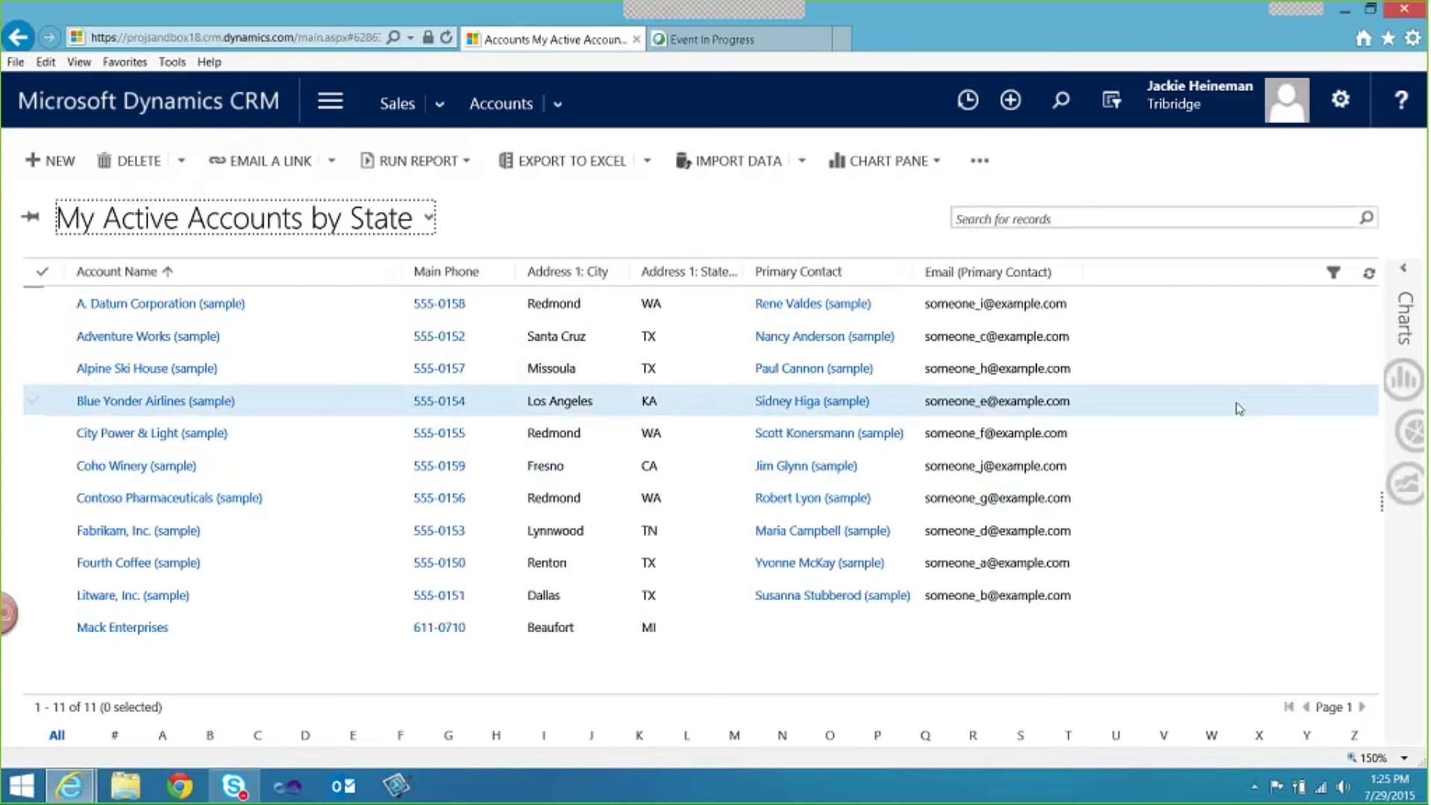
{"action": "left_click", "coordinate": [1333, 273]}
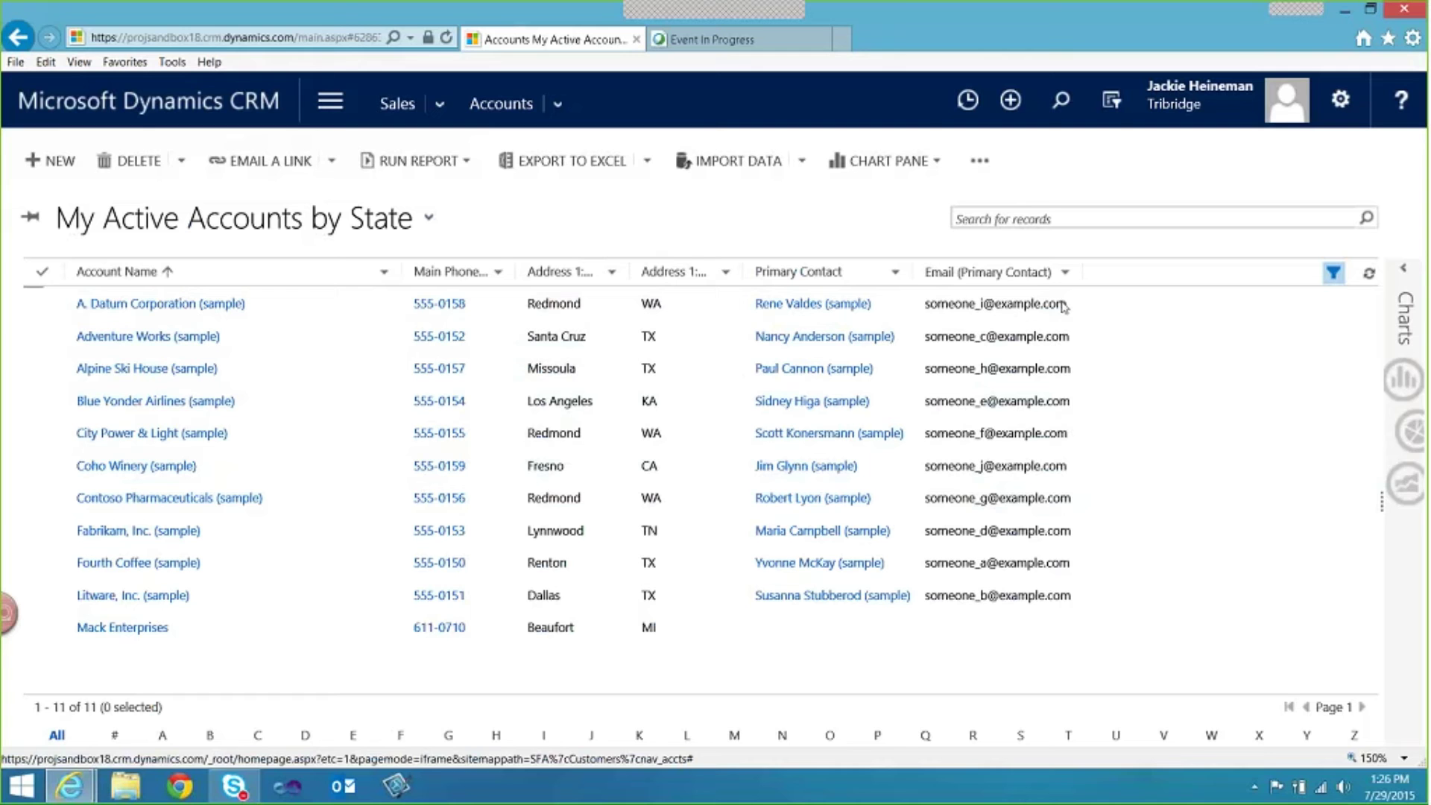
Apply a custom filter to the Address 1: State/Province column so that it equals CA.
{"action": "left_click", "coordinate": [726, 275]}
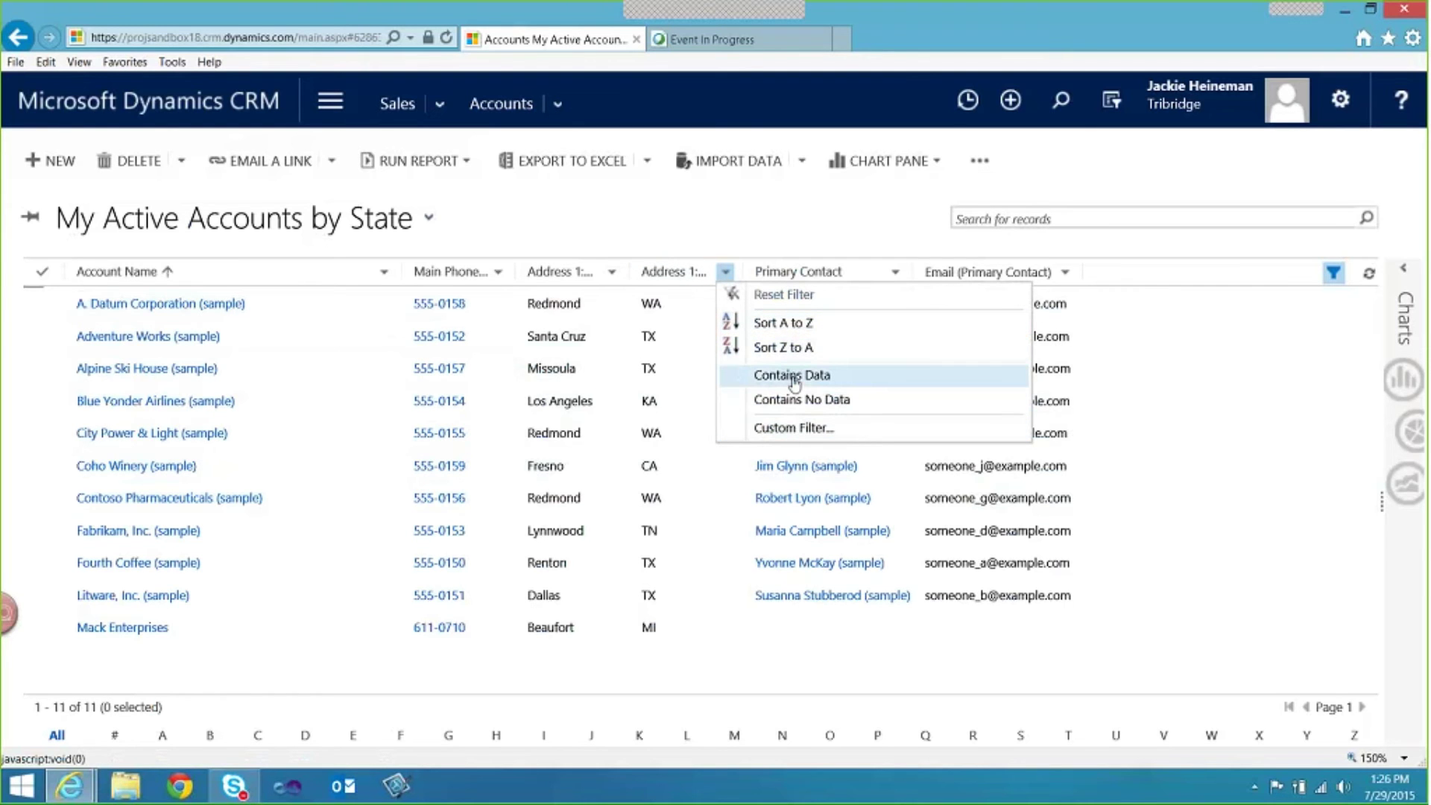
{"action": "left_click", "coordinate": [793, 428]}
{"action": "left_click", "coordinate": [668, 398]}
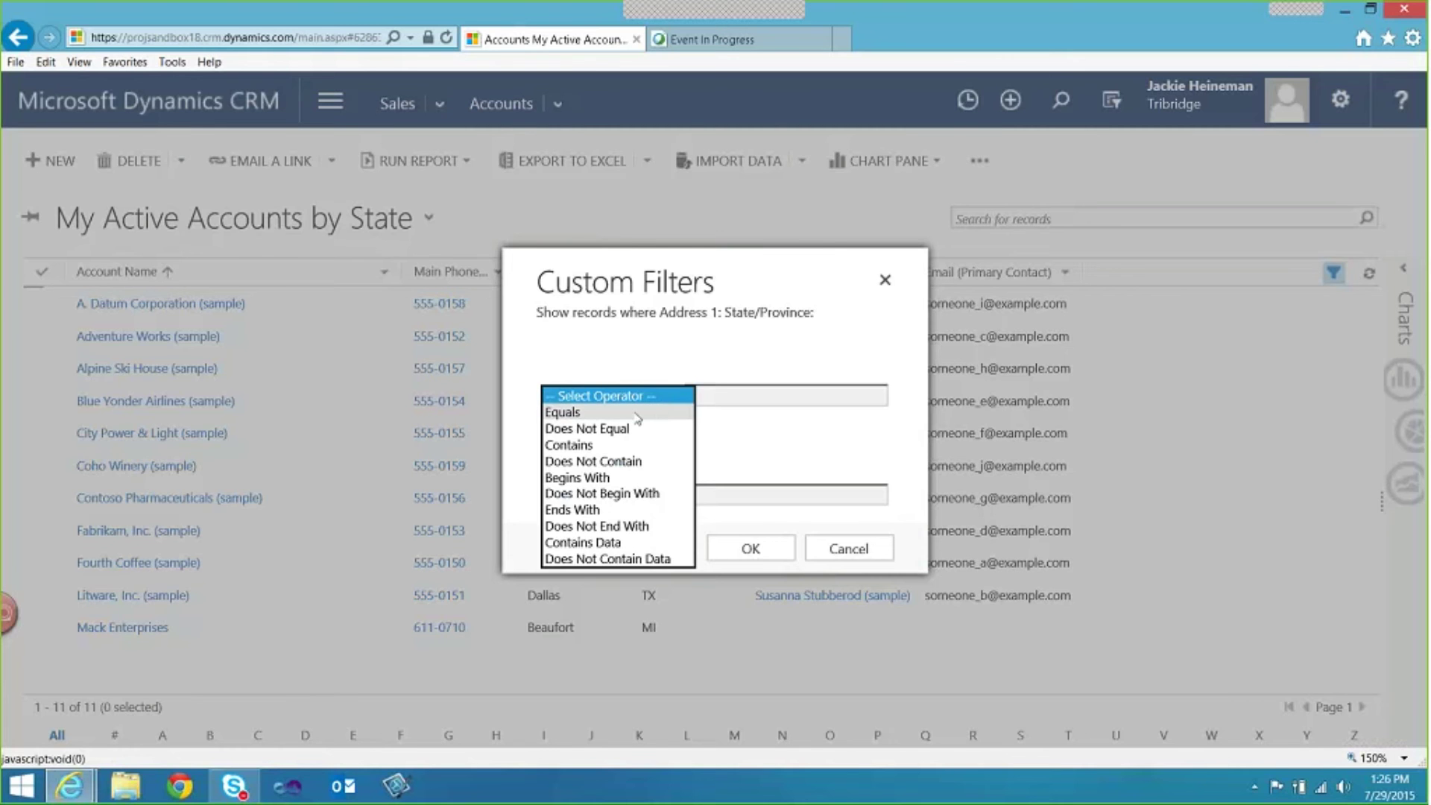
{"action": "left_click", "coordinate": [637, 413]}
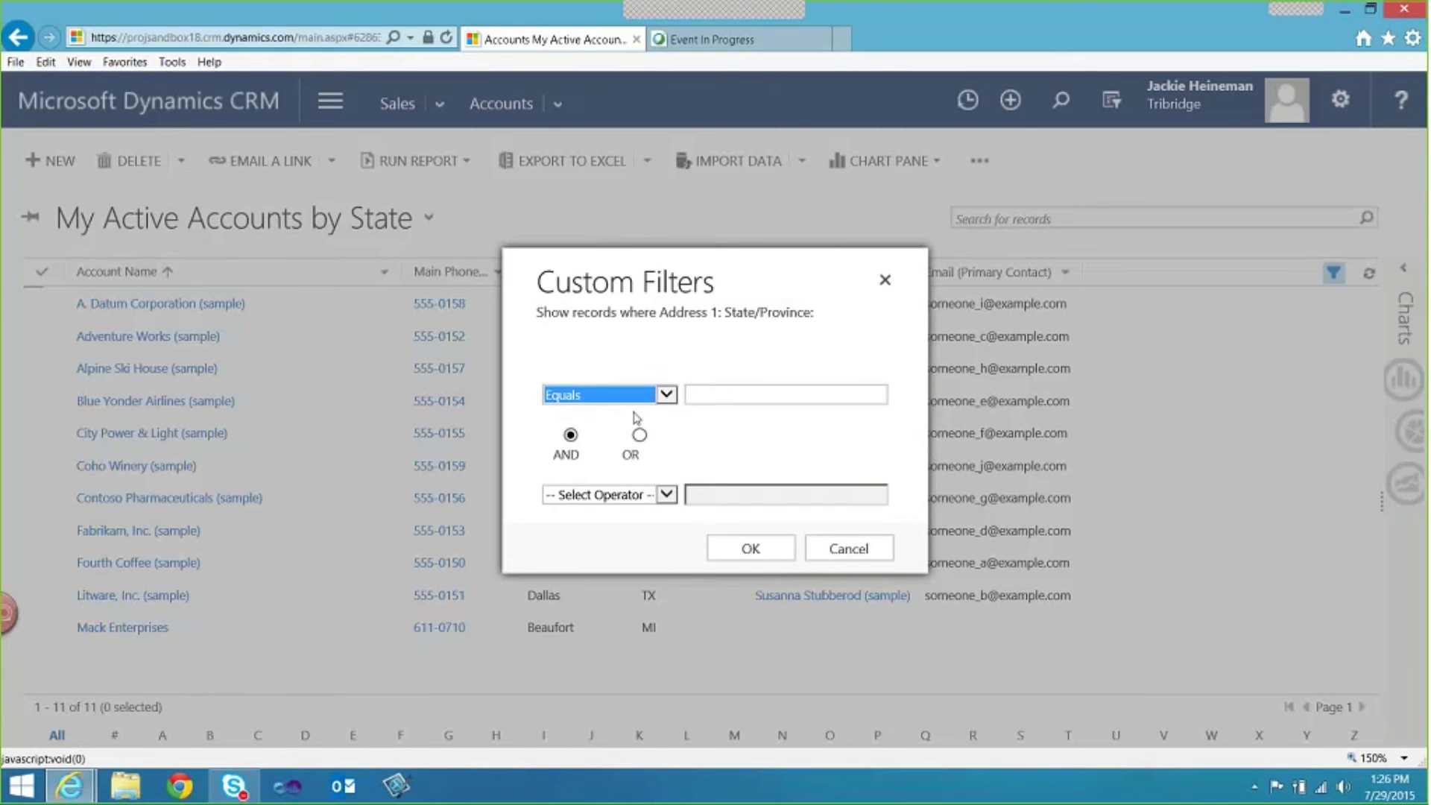
{"action": "left_click", "coordinate": [699, 393]}
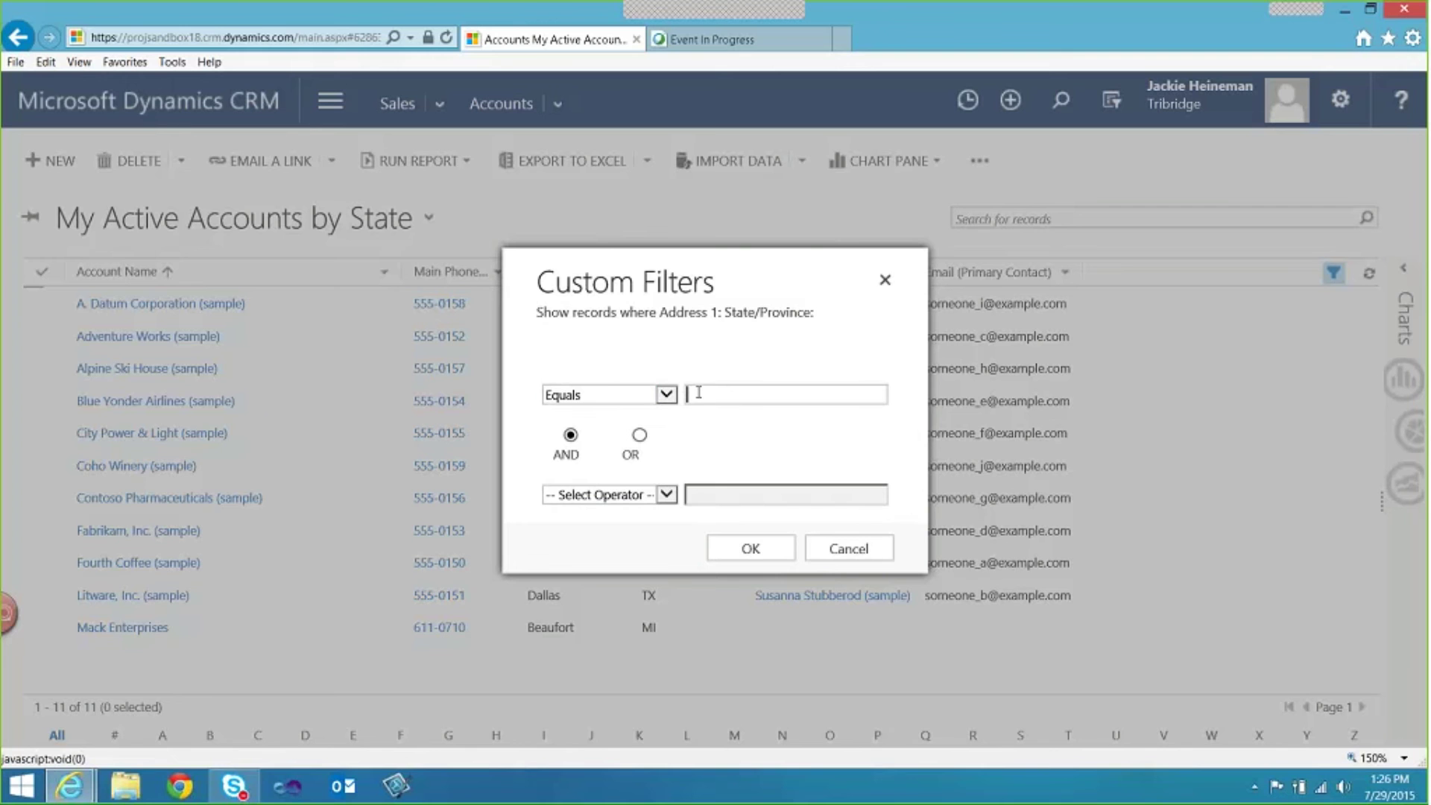
{"action": "type", "text": "cA"}
{"action": "left_click", "coordinate": [758, 551]}
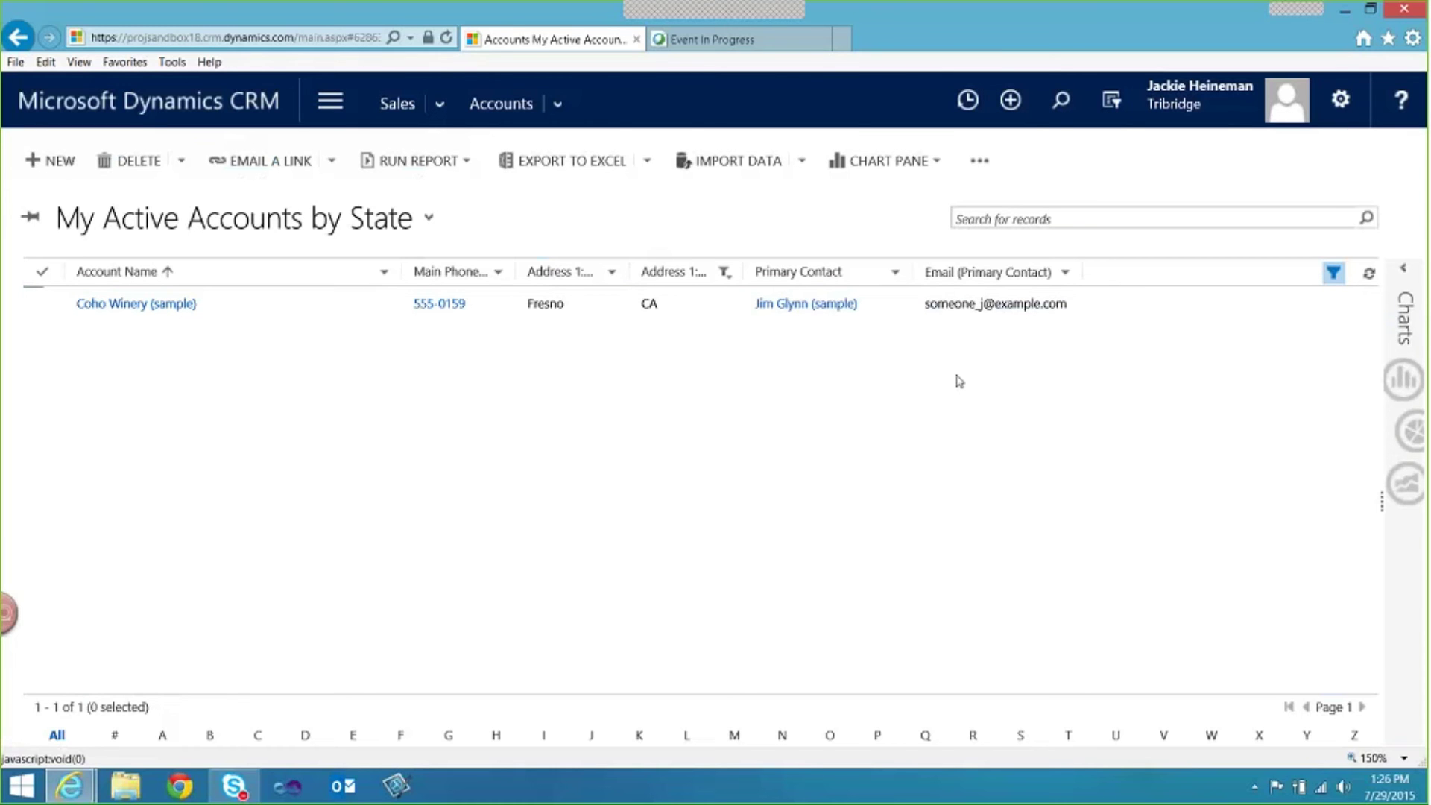
Add a second condition, Equals WA, to the State/Province custom filter, combined with AND, and apply it.
{"action": "left_click", "coordinate": [726, 273]}
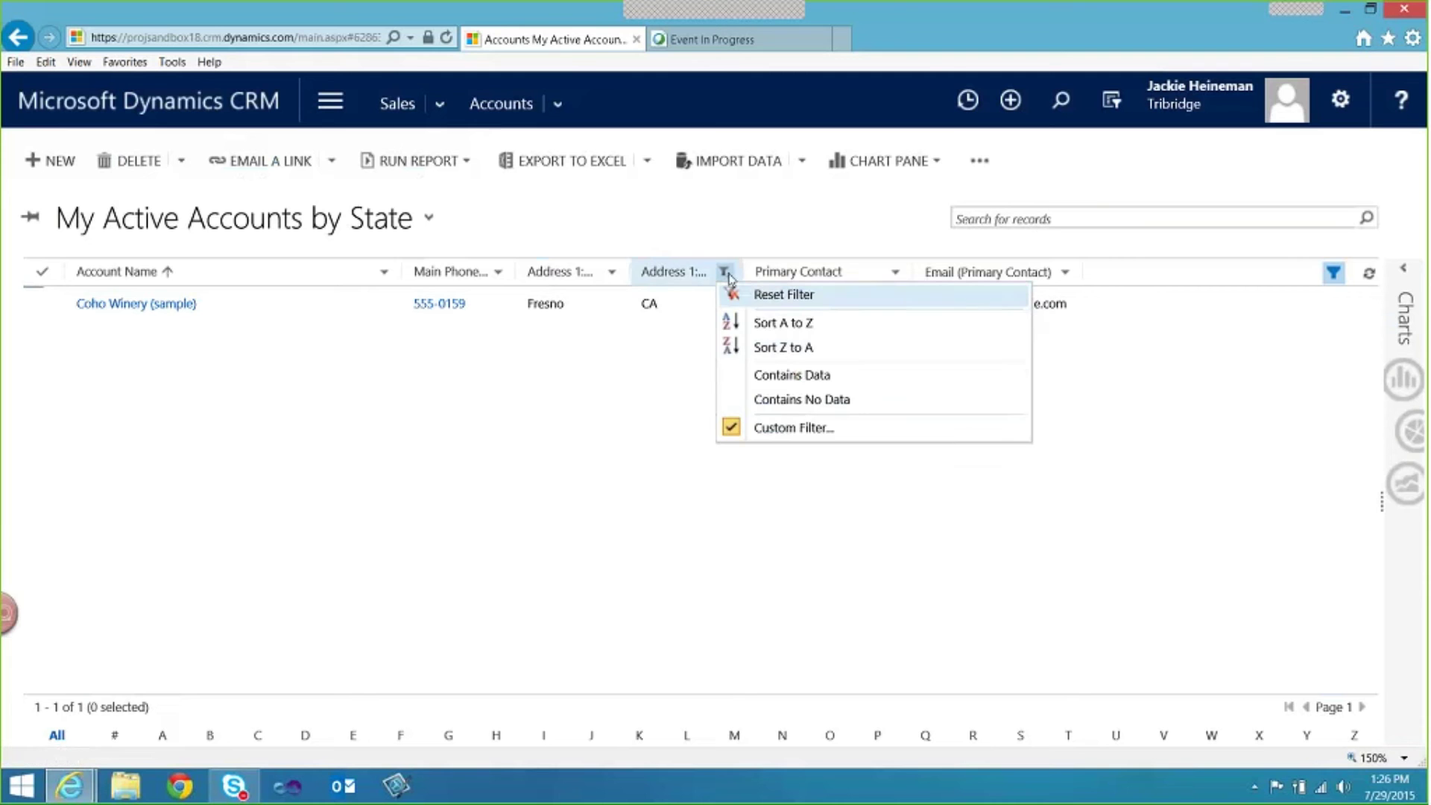
{"action": "left_click", "coordinate": [790, 428]}
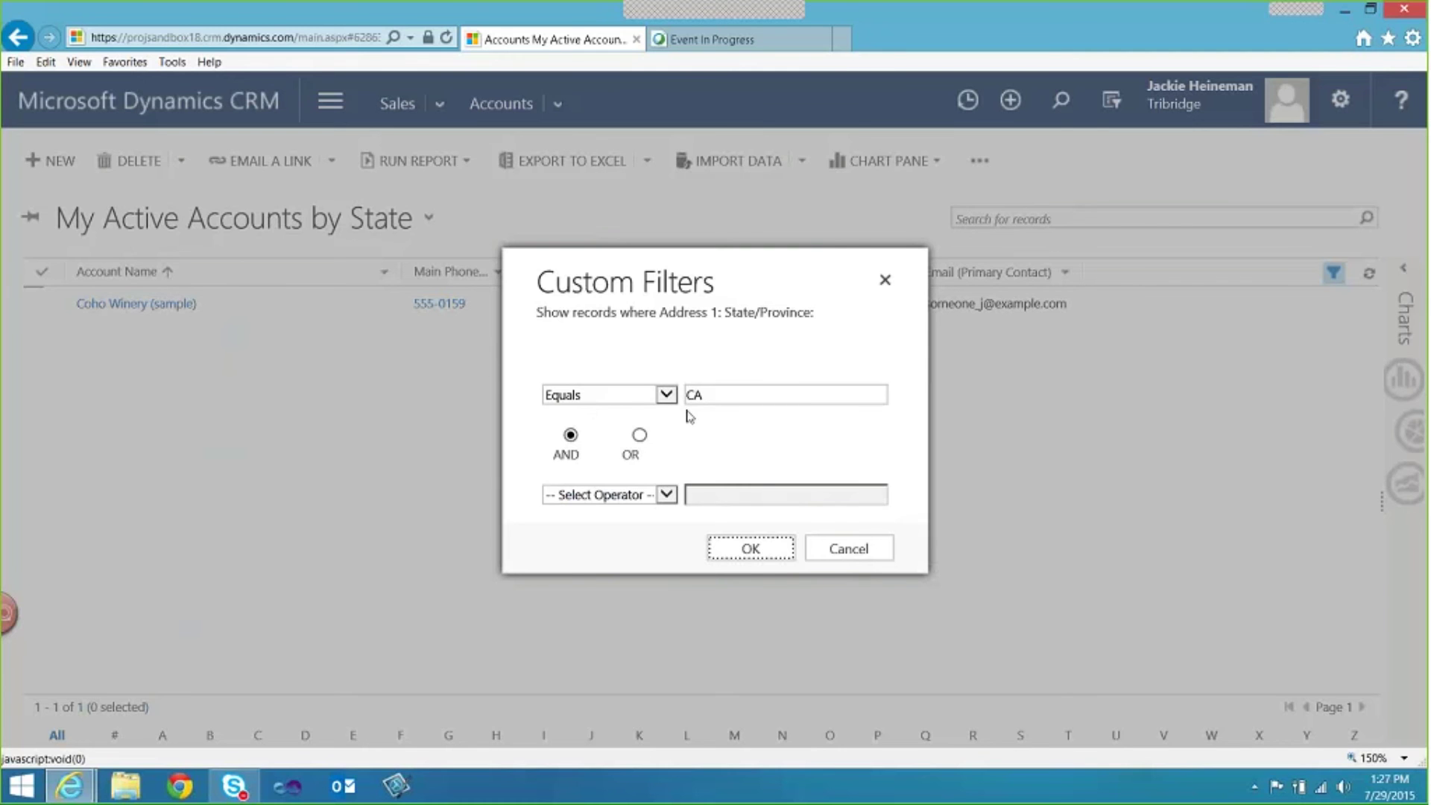
{"action": "left_click", "coordinate": [667, 497]}
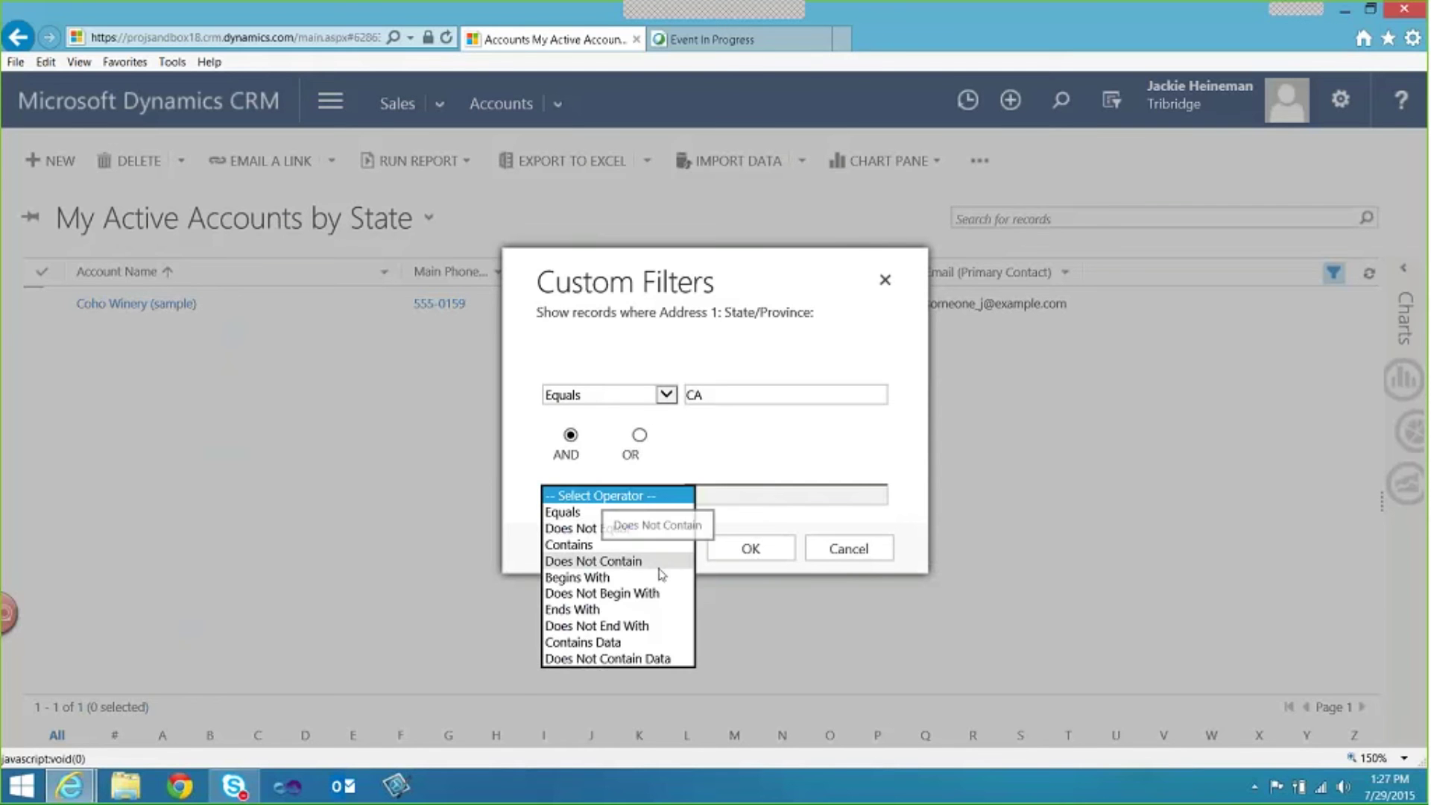
{"action": "left_click", "coordinate": [626, 513]}
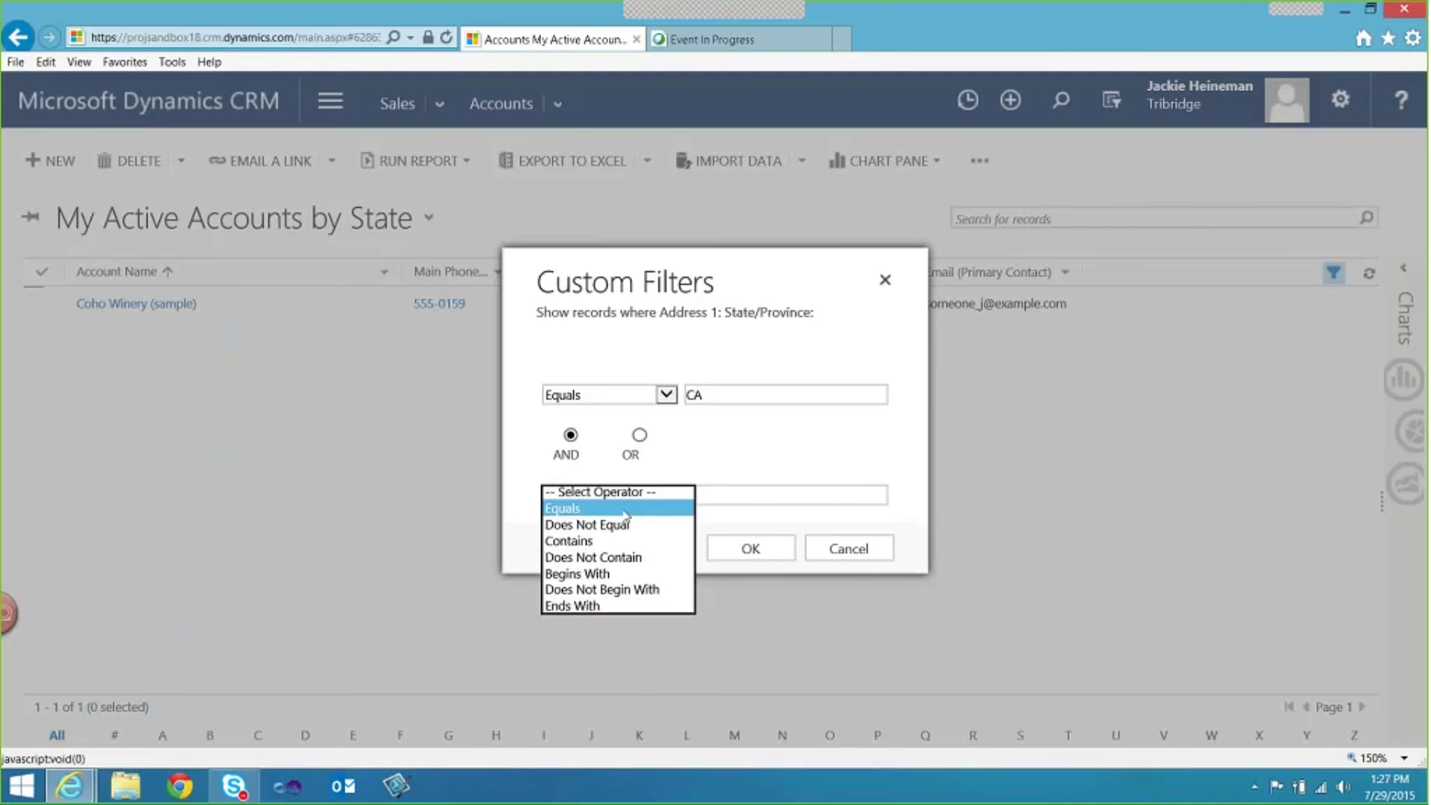
{"action": "left_click", "coordinate": [724, 495]}
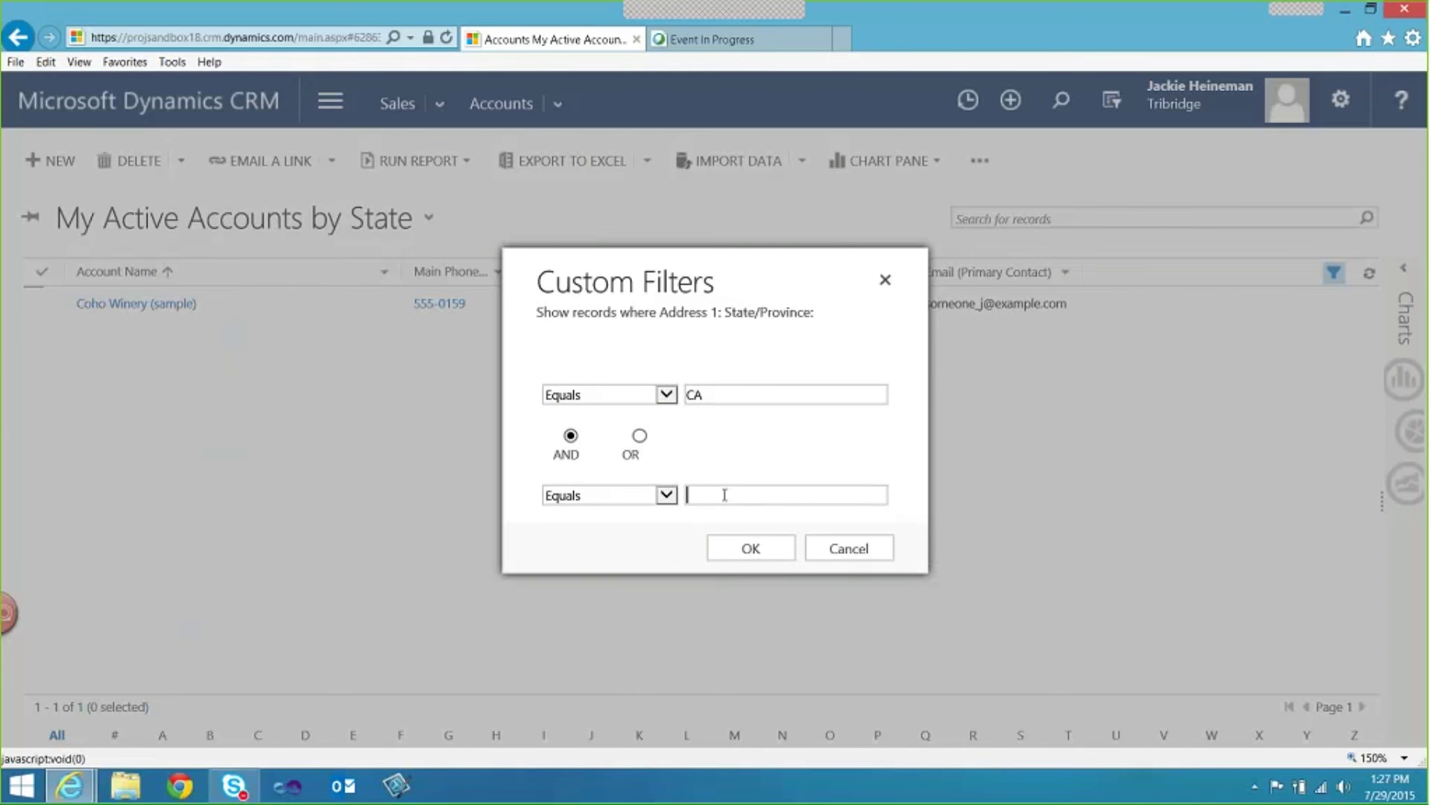
{"action": "type", "text": "WA"}
{"action": "left_click", "coordinate": [737, 555]}
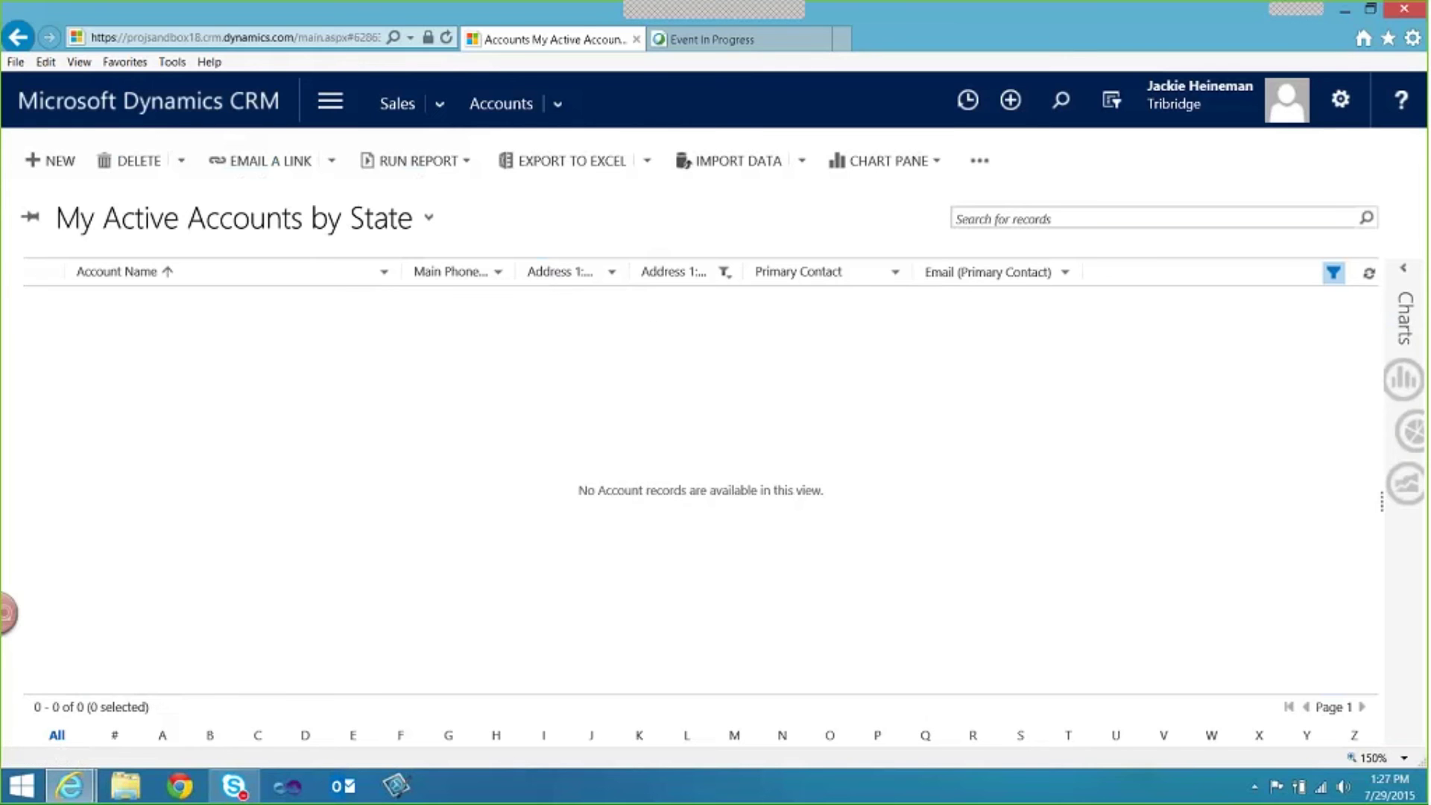
Change the State/Province custom filter to combine the CA and WA conditions with OR.
{"action": "left_click", "coordinate": [724, 273]}
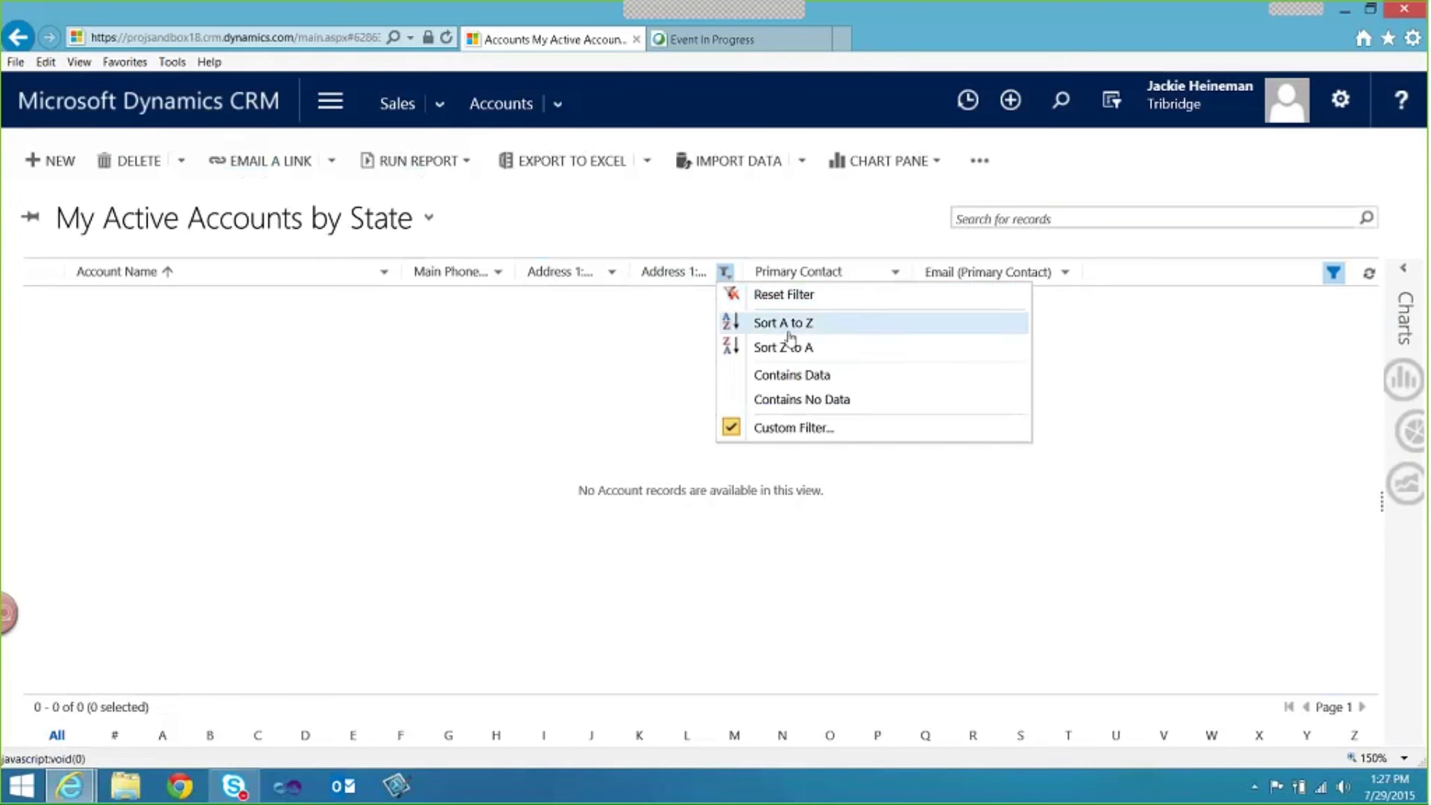
{"action": "left_click", "coordinate": [790, 430]}
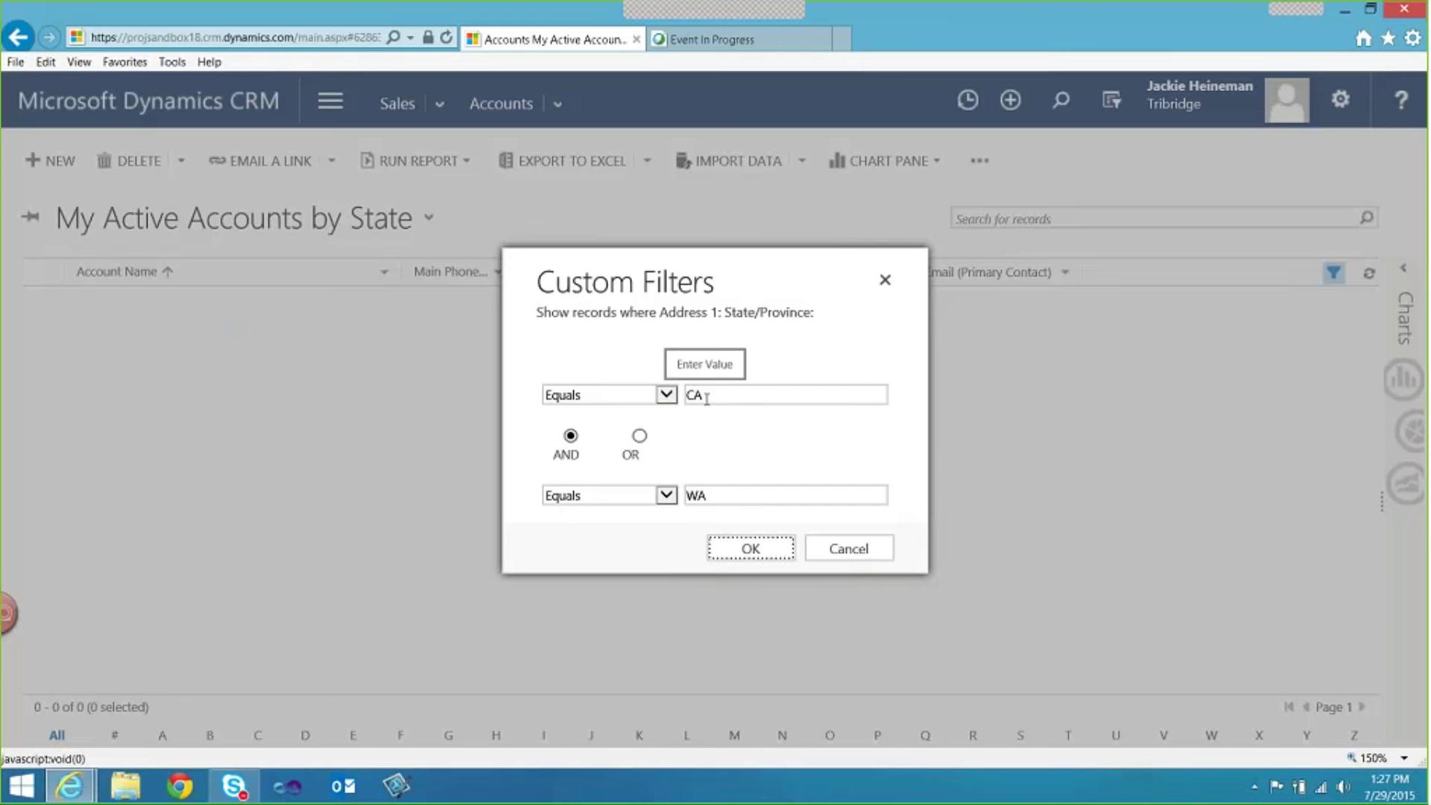
{"action": "left_click", "coordinate": [639, 438]}
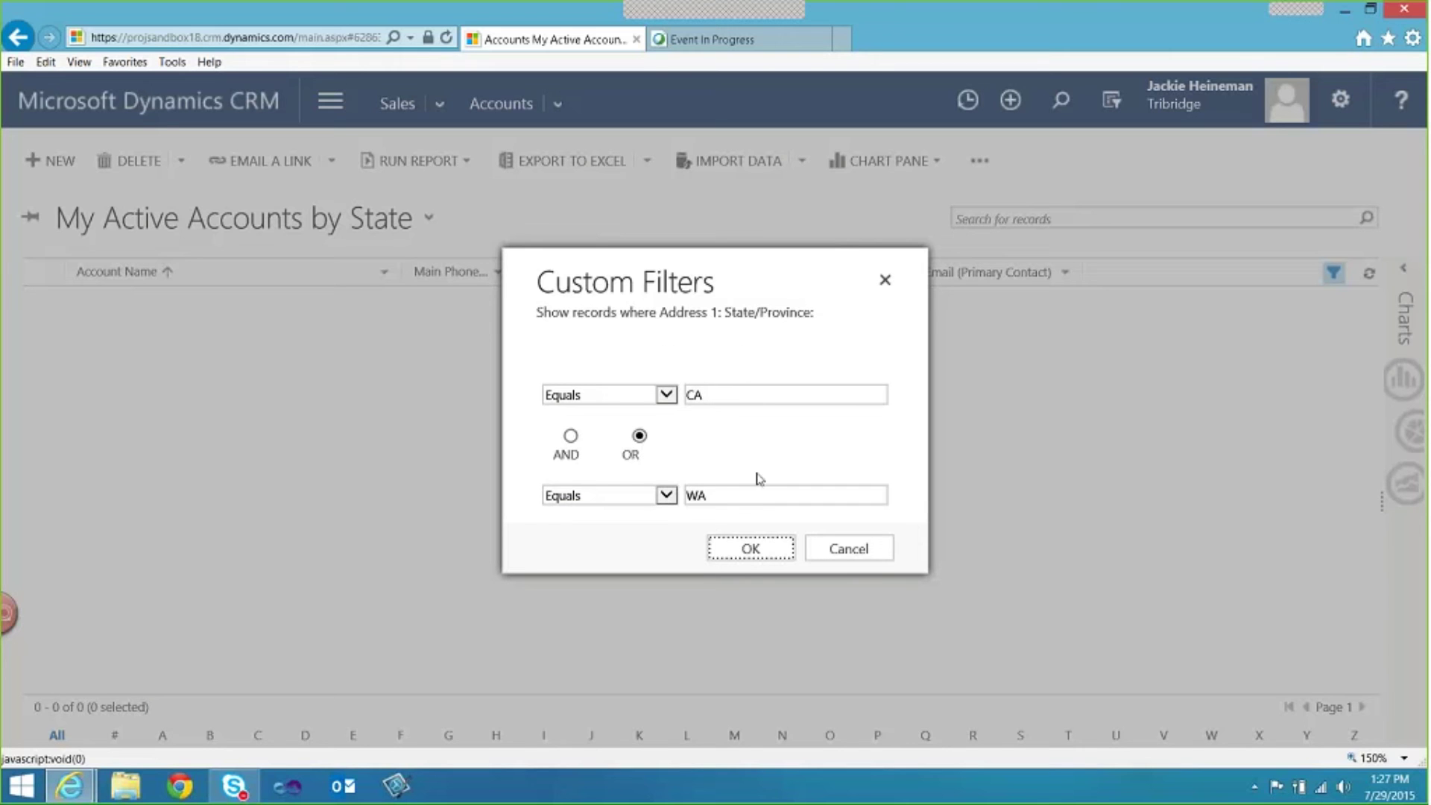
{"action": "left_click", "coordinate": [766, 472]}
{"action": "left_click", "coordinate": [721, 546]}
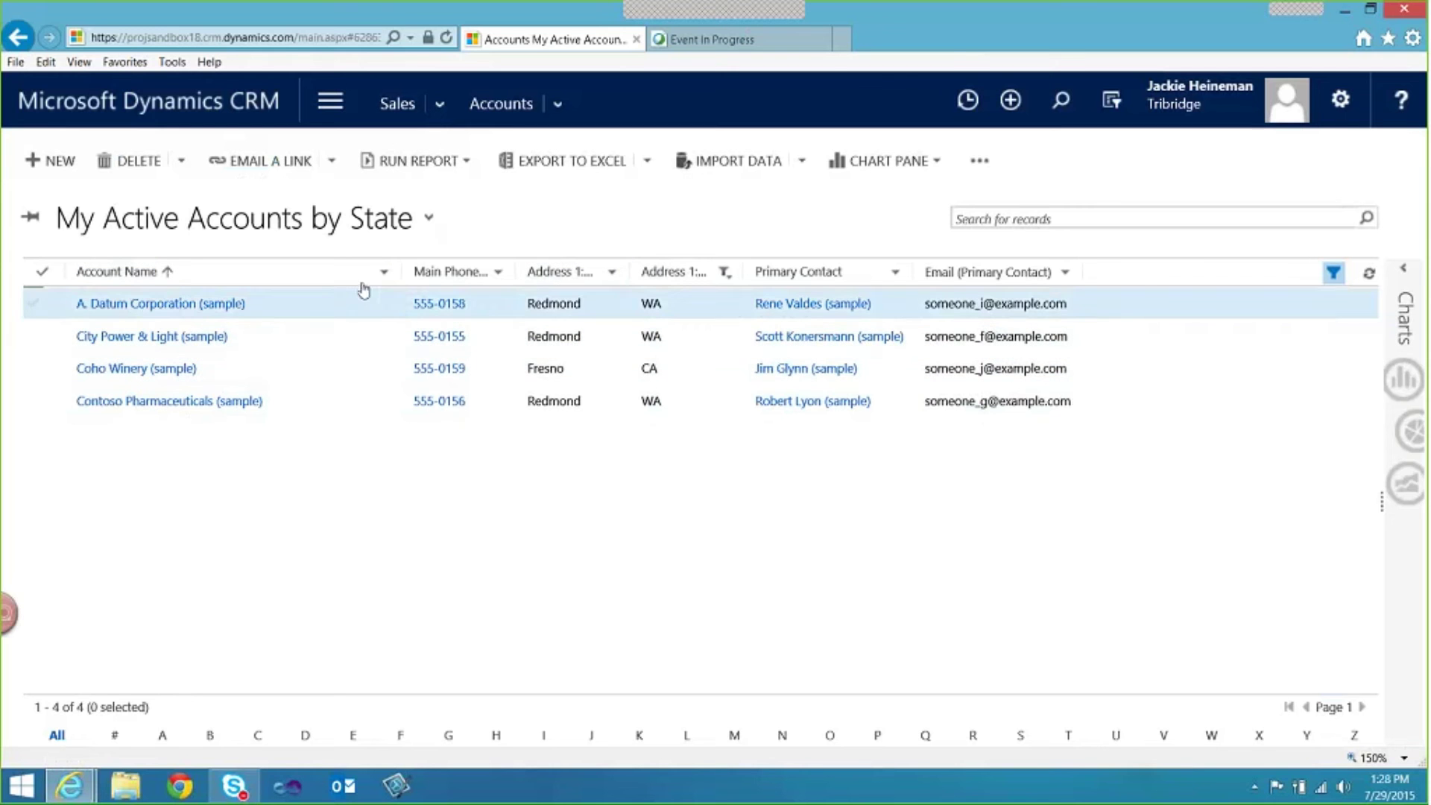
Apply a custom filter to the Account Name column for names that begin with A.
{"action": "left_click", "coordinate": [384, 273]}
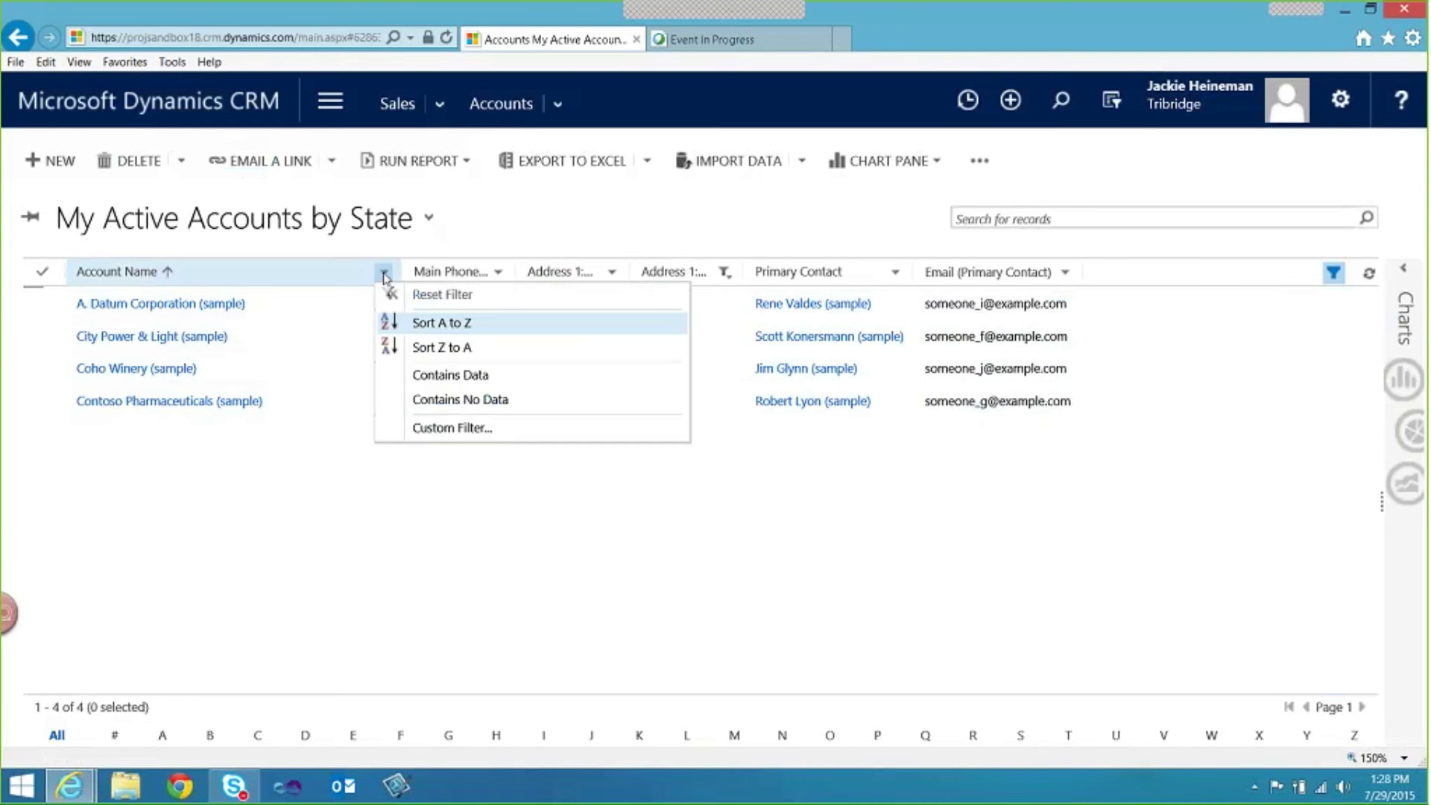
{"action": "left_click", "coordinate": [448, 428]}
{"action": "left_click", "coordinate": [666, 401]}
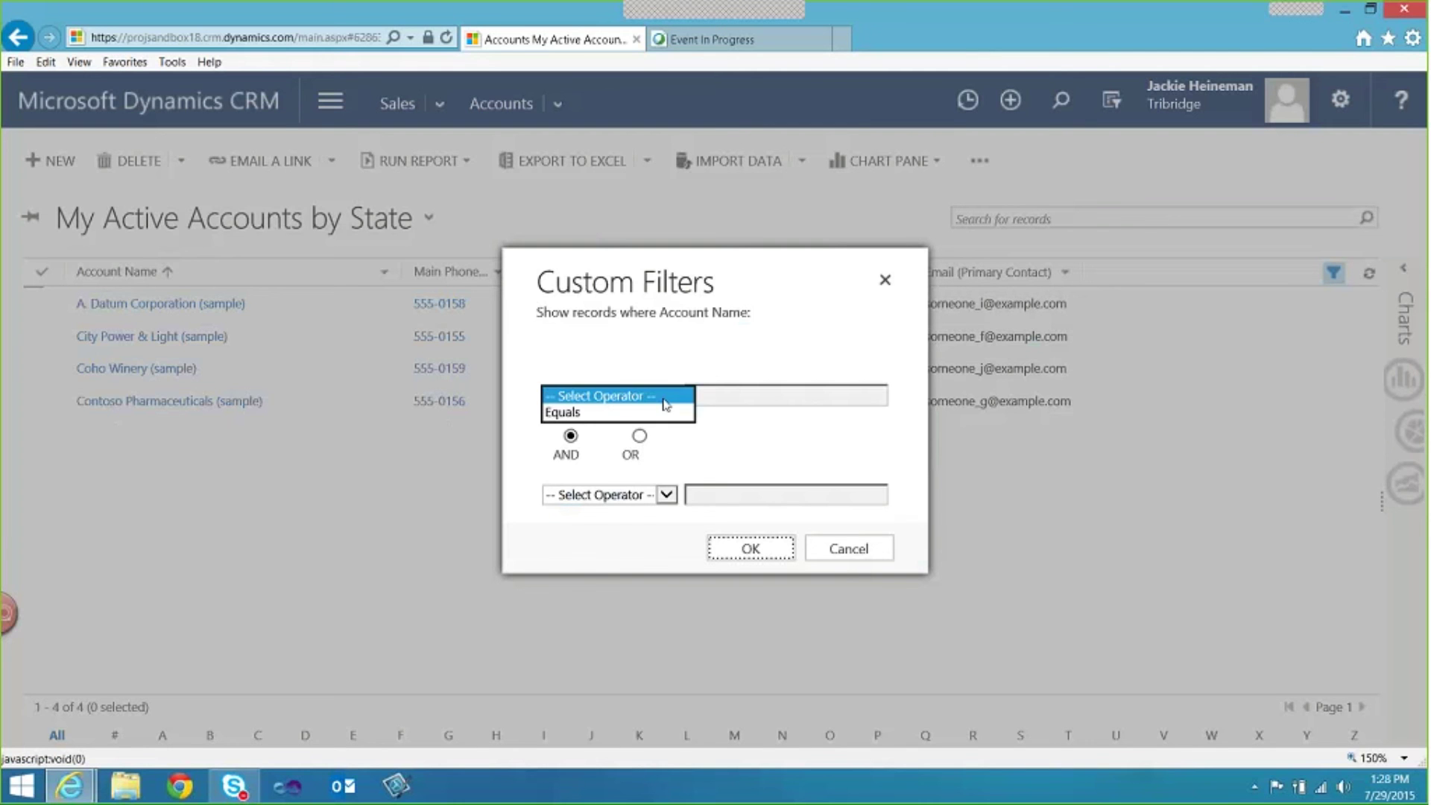
{"action": "left_click", "coordinate": [630, 412]}
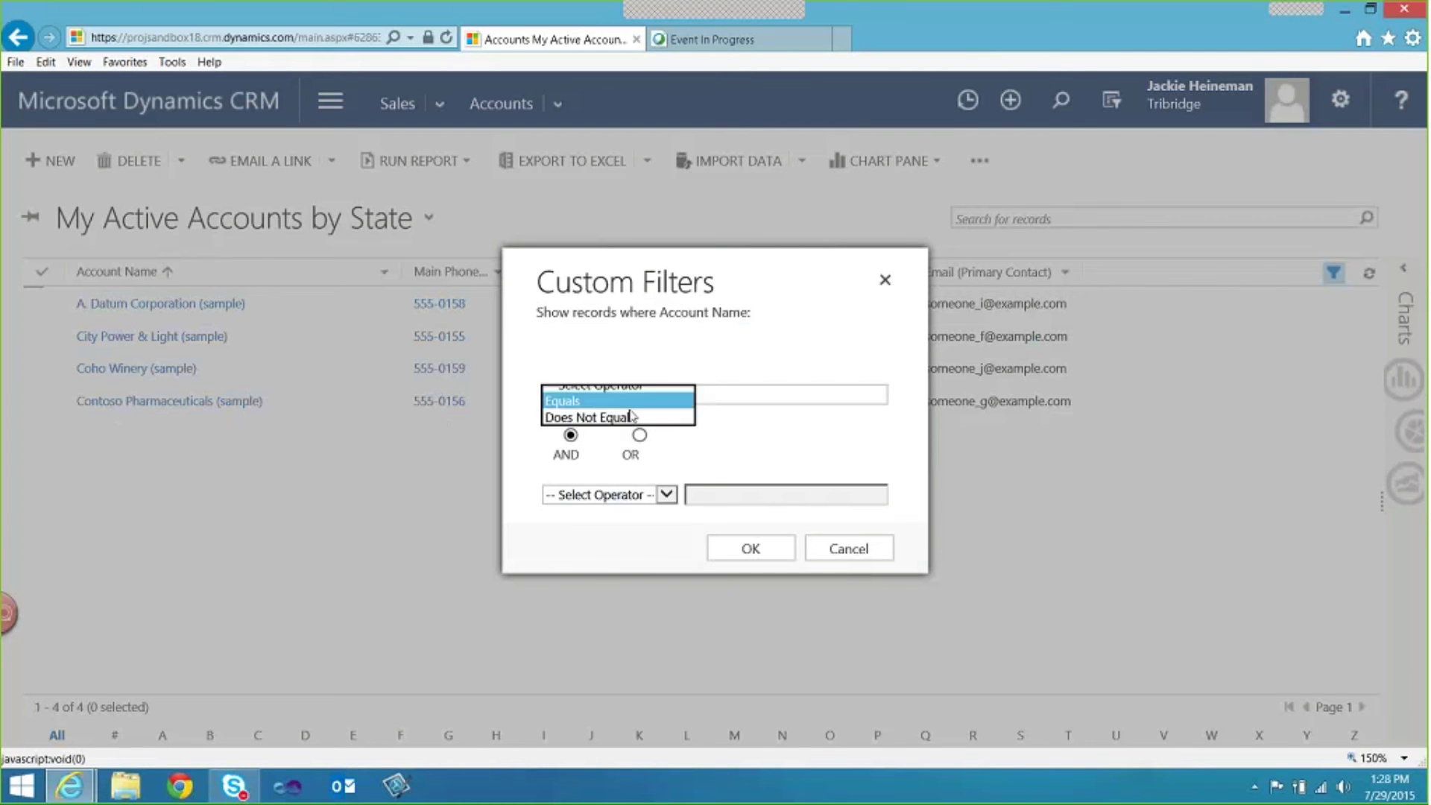
{"action": "left_click", "coordinate": [728, 396]}
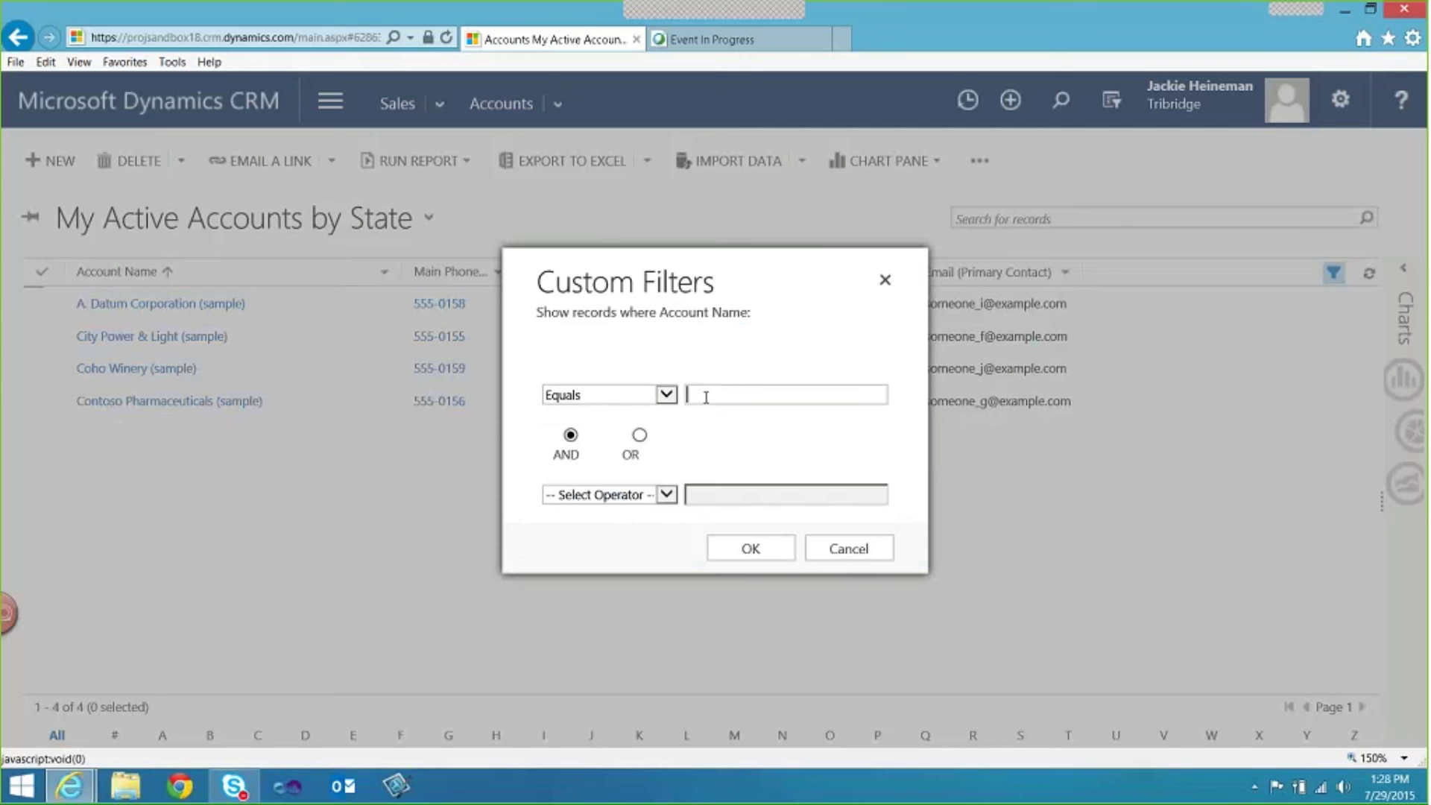
{"action": "left_click", "coordinate": [666, 396]}
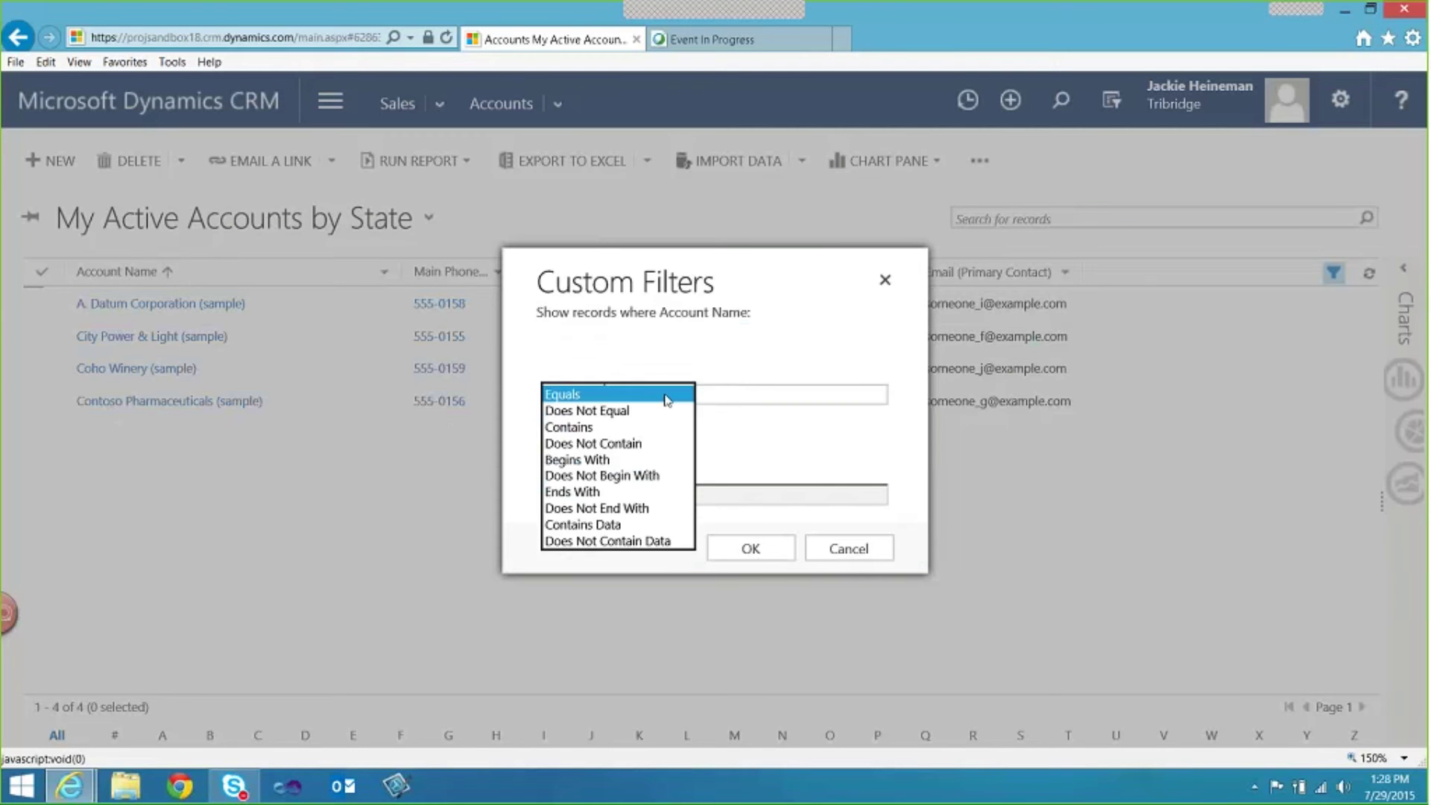
{"action": "left_click", "coordinate": [642, 460]}
{"action": "left_click", "coordinate": [718, 396]}
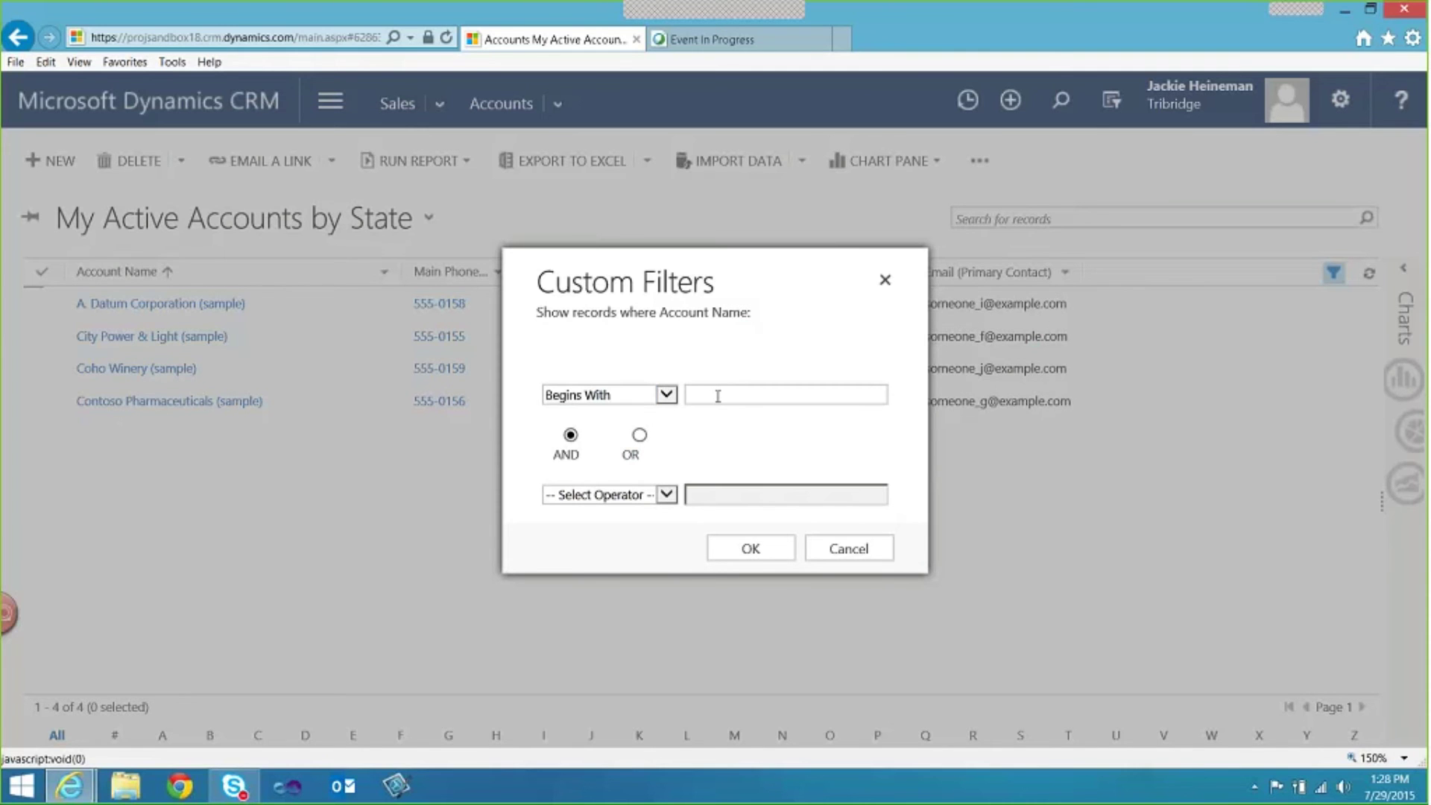
{"action": "type", "text": "A"}
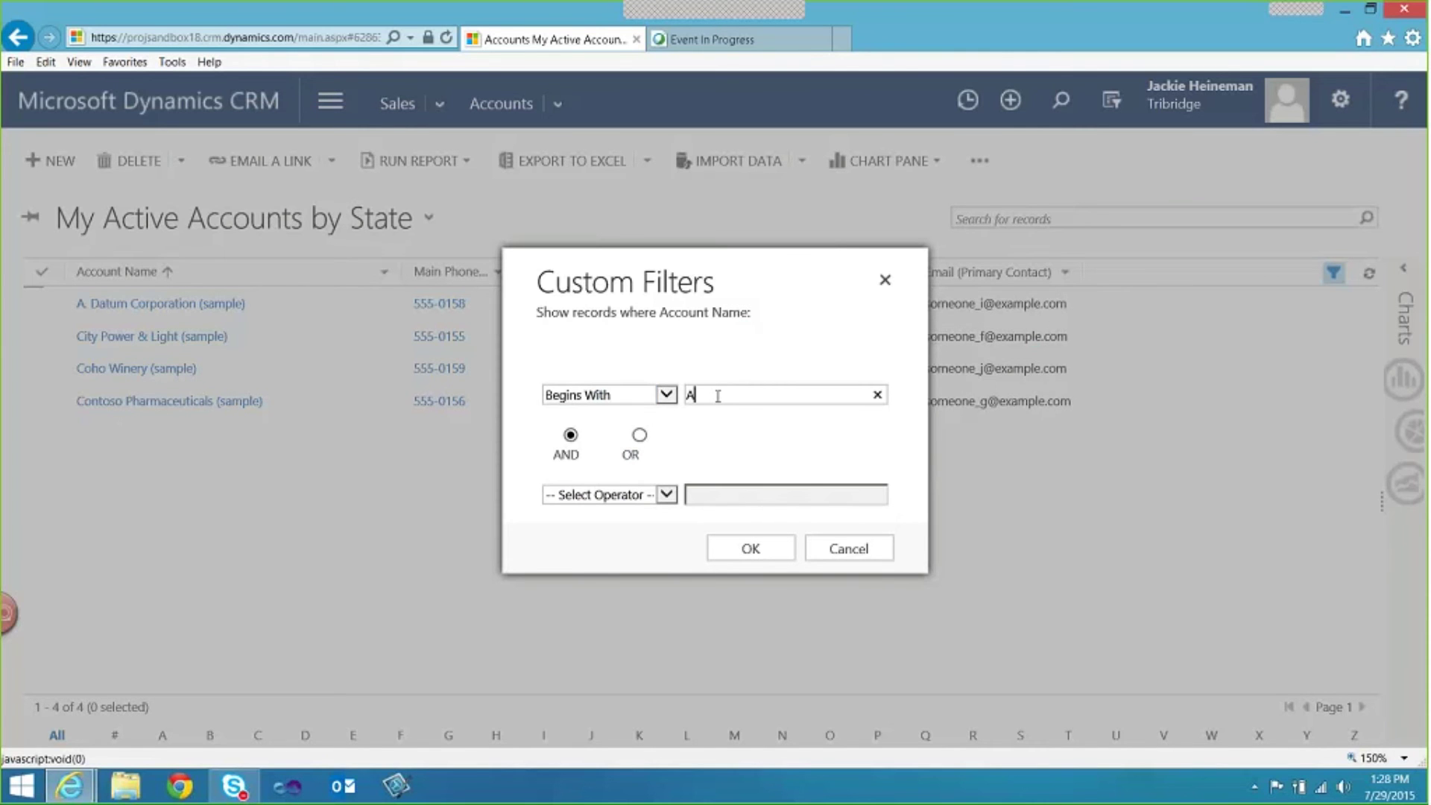
{"action": "left_click", "coordinate": [789, 549]}
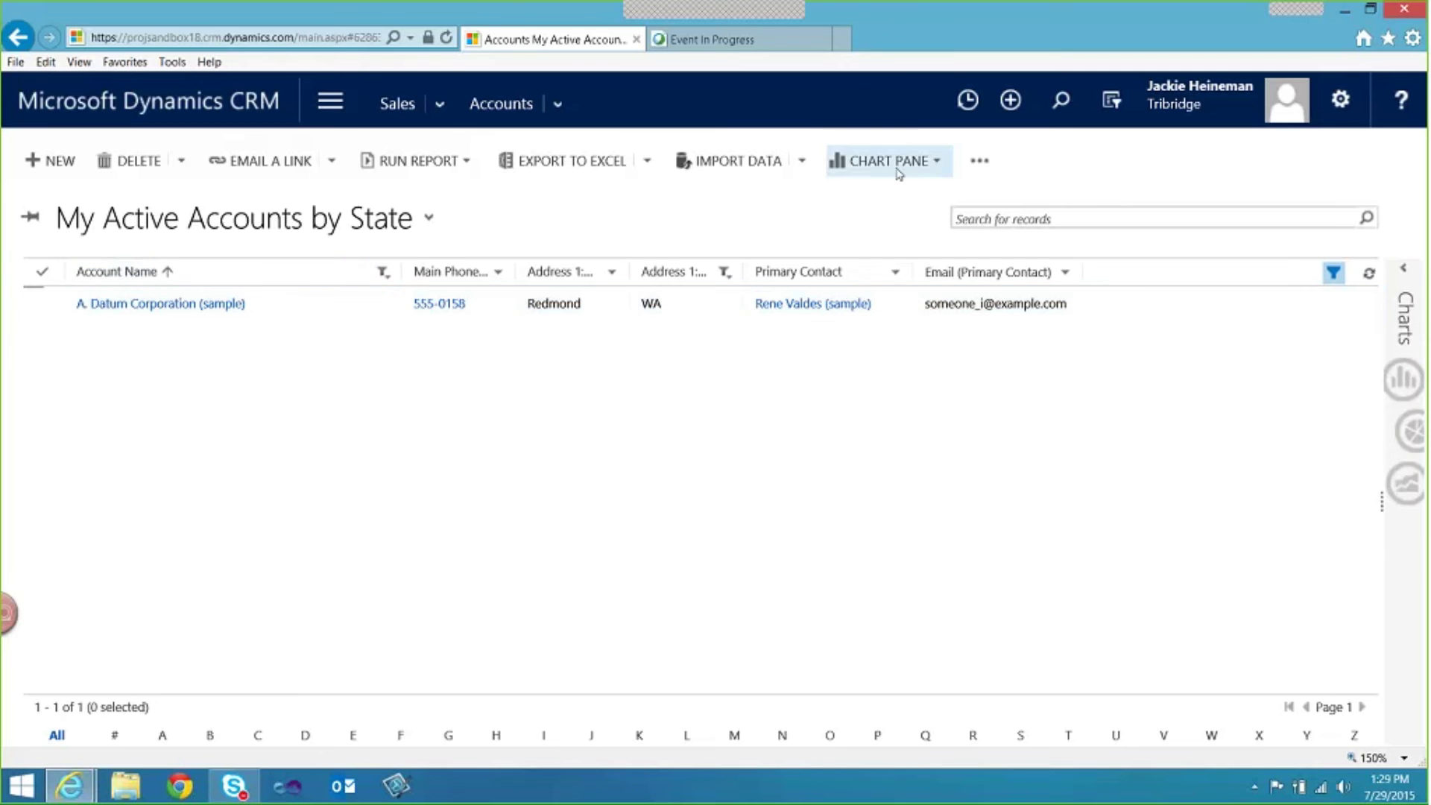
Open Advanced Find without saving the list filters and load the saved view x.
{"action": "left_click", "coordinate": [1111, 100]}
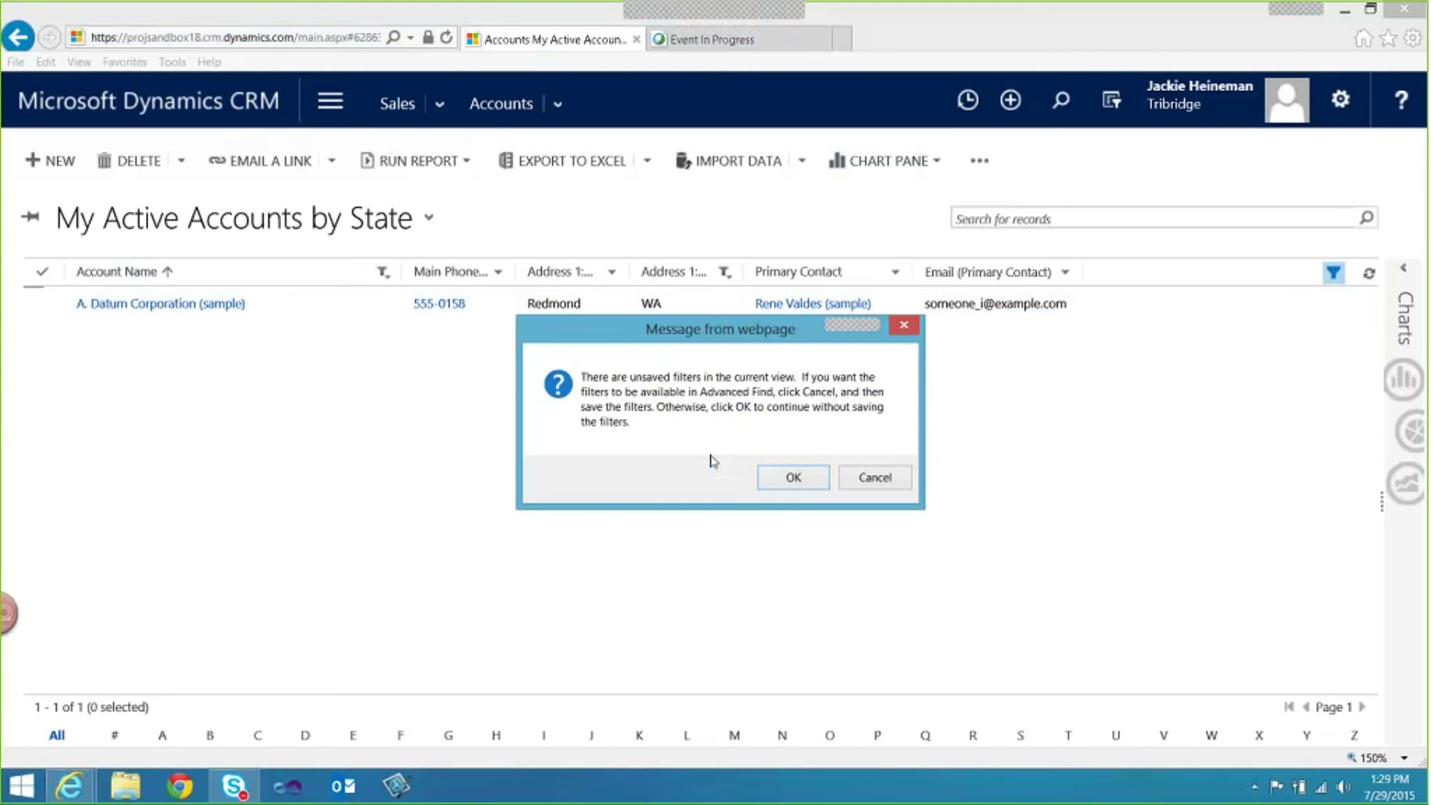
{"action": "left_click", "coordinate": [788, 484]}
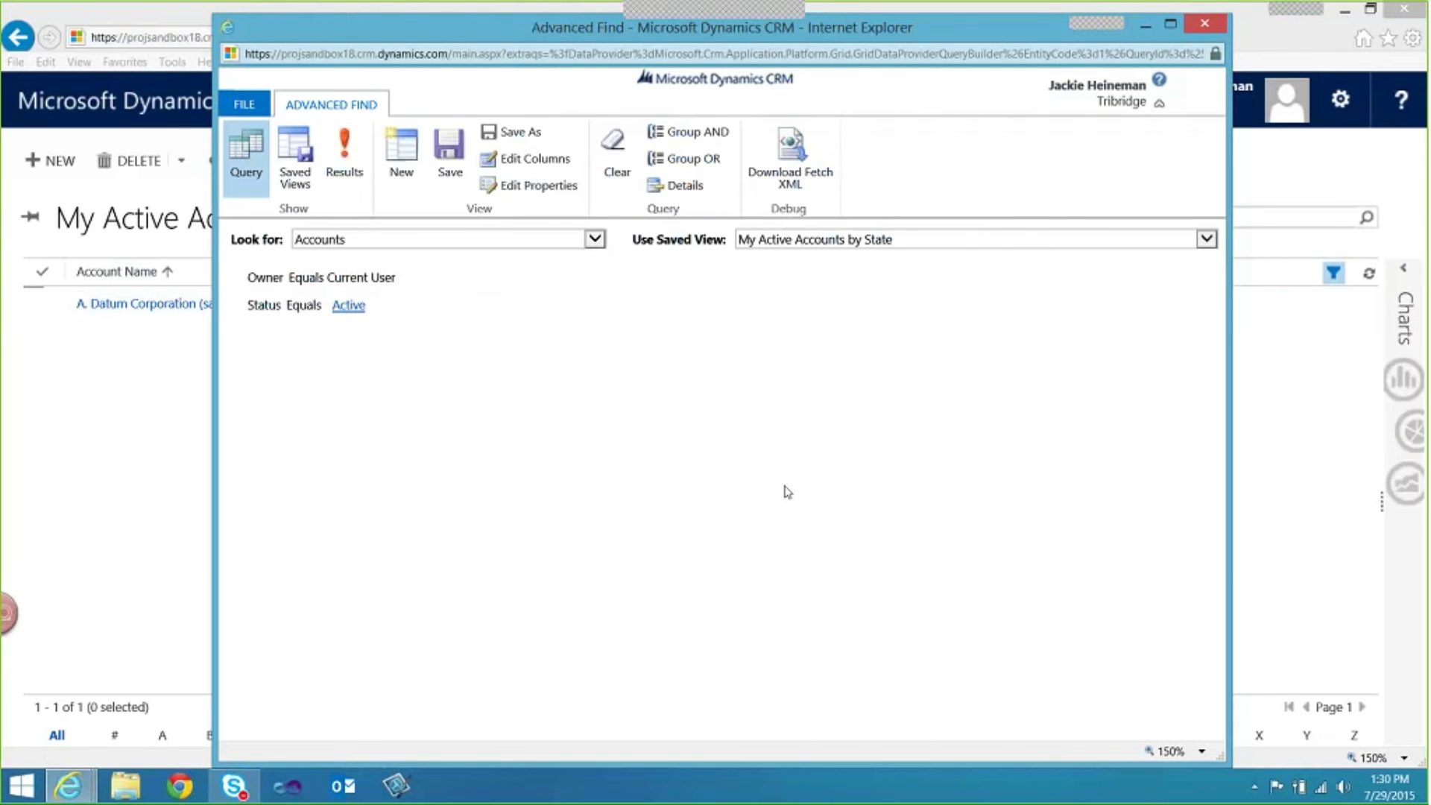
{"action": "left_click", "coordinate": [878, 241]}
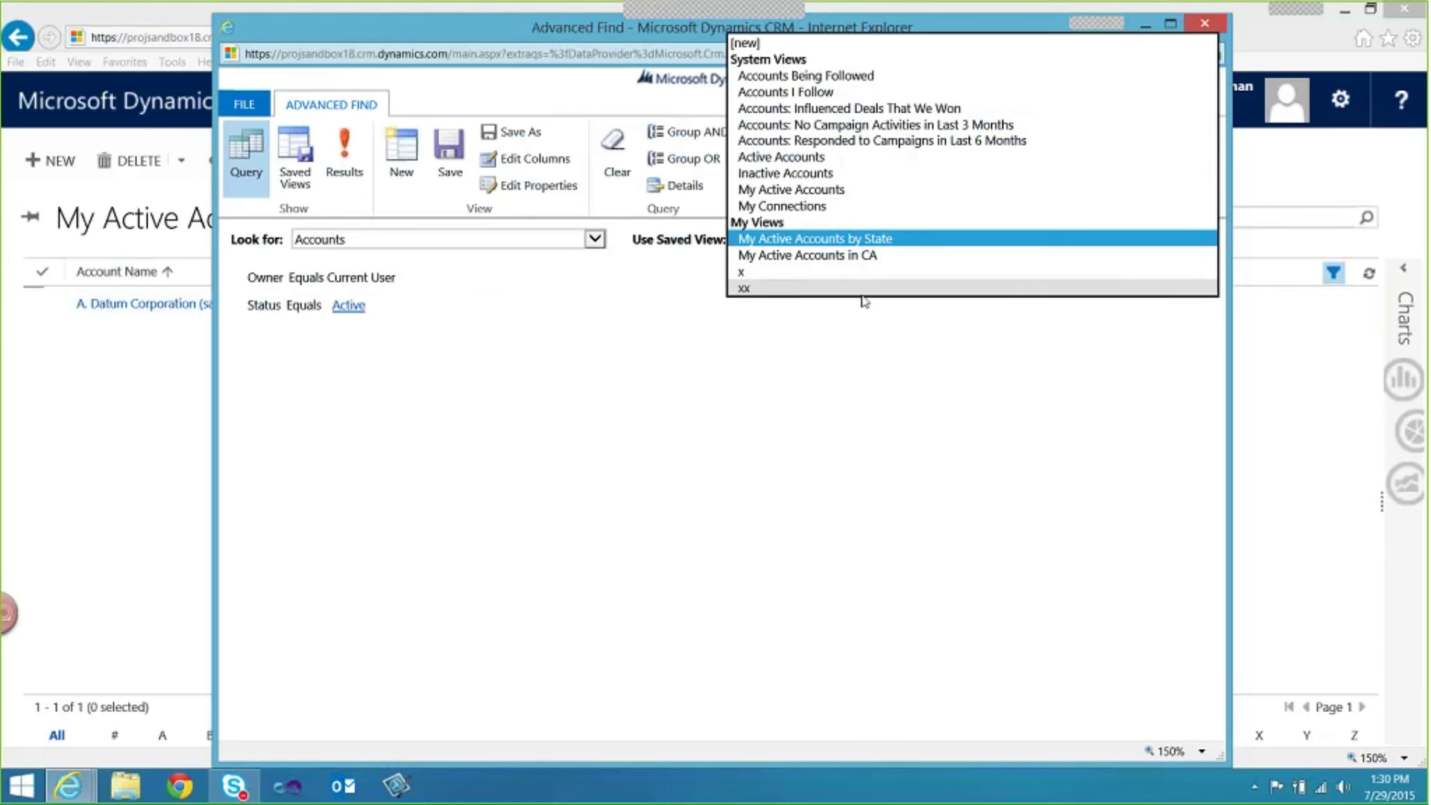
{"action": "left_click", "coordinate": [865, 288]}
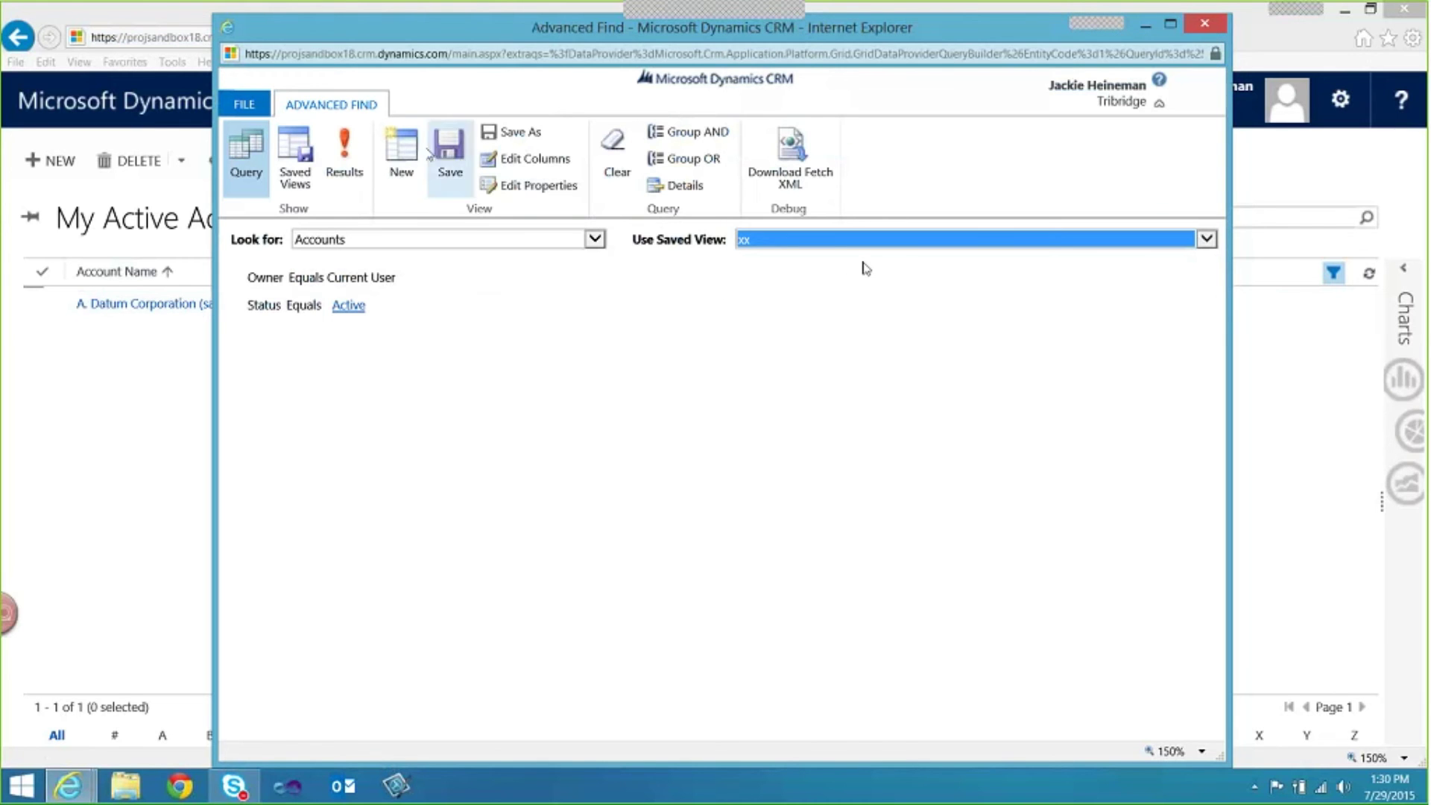
{"action": "left_click", "coordinate": [776, 246]}
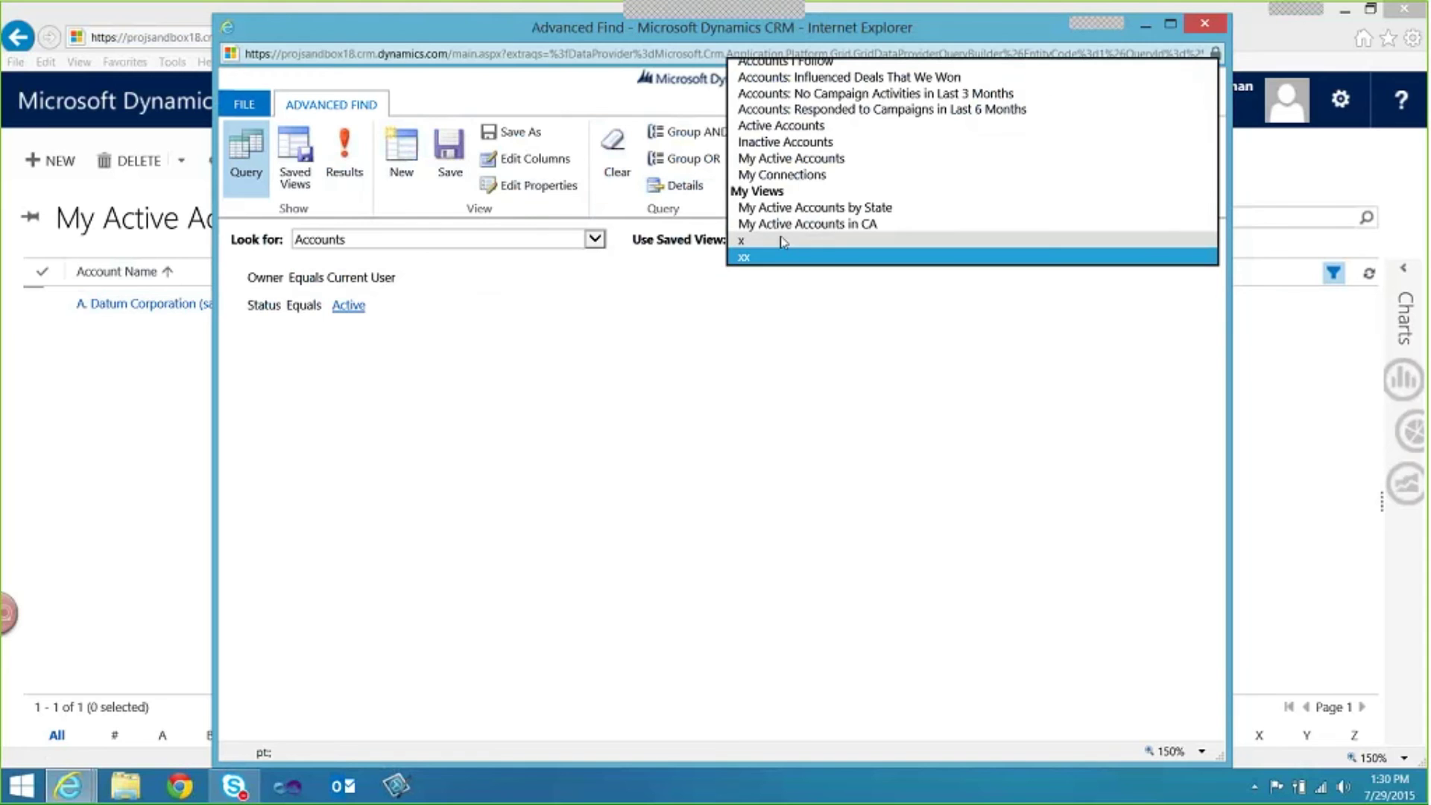
{"action": "left_click", "coordinate": [780, 231]}
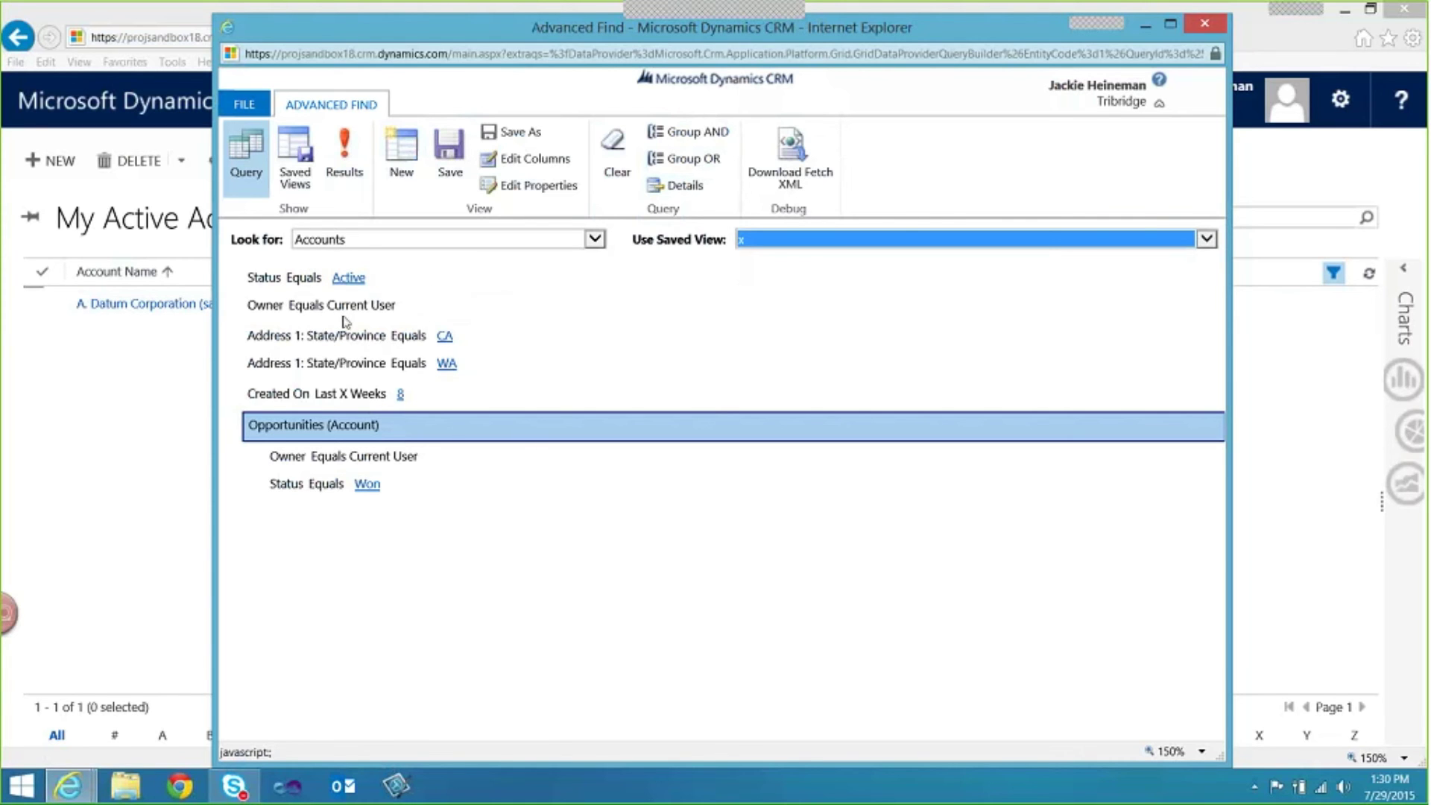
Show the detailed criteria of the saved view's query and examine its Owner and Status conditions.
{"action": "left_click", "coordinate": [677, 186]}
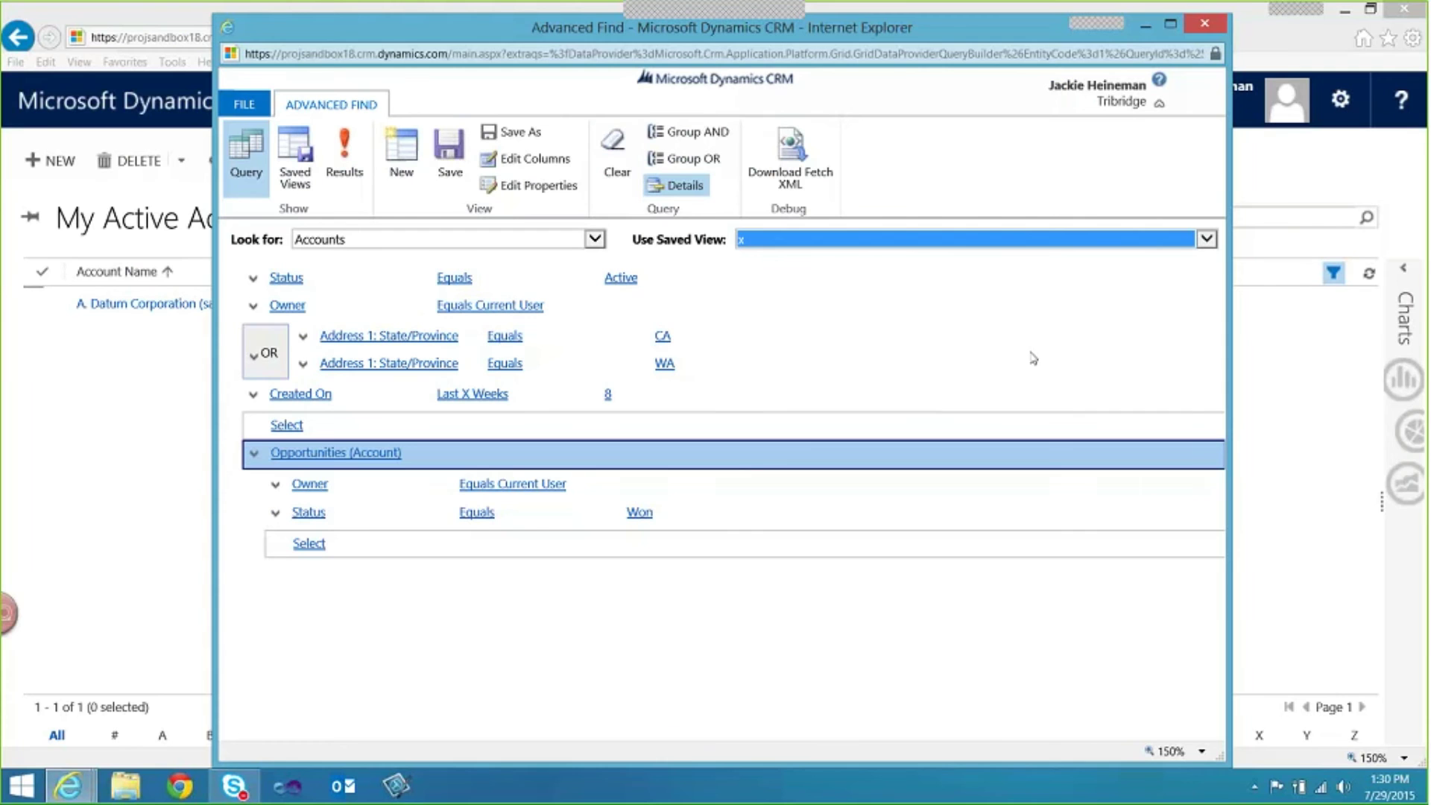
{"action": "left_click", "coordinate": [435, 306]}
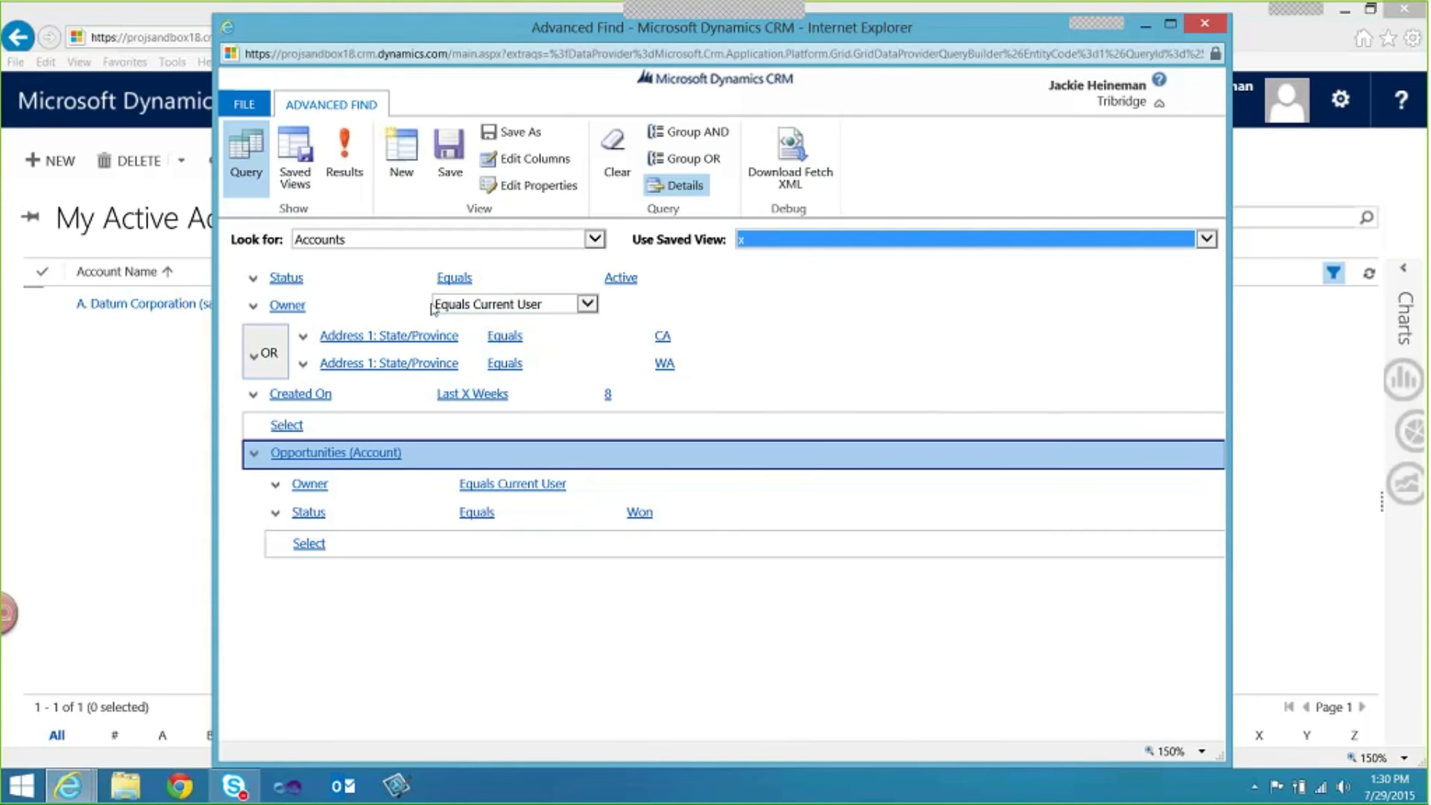
{"action": "left_click", "coordinate": [334, 252]}
{"action": "left_click", "coordinate": [328, 278]}
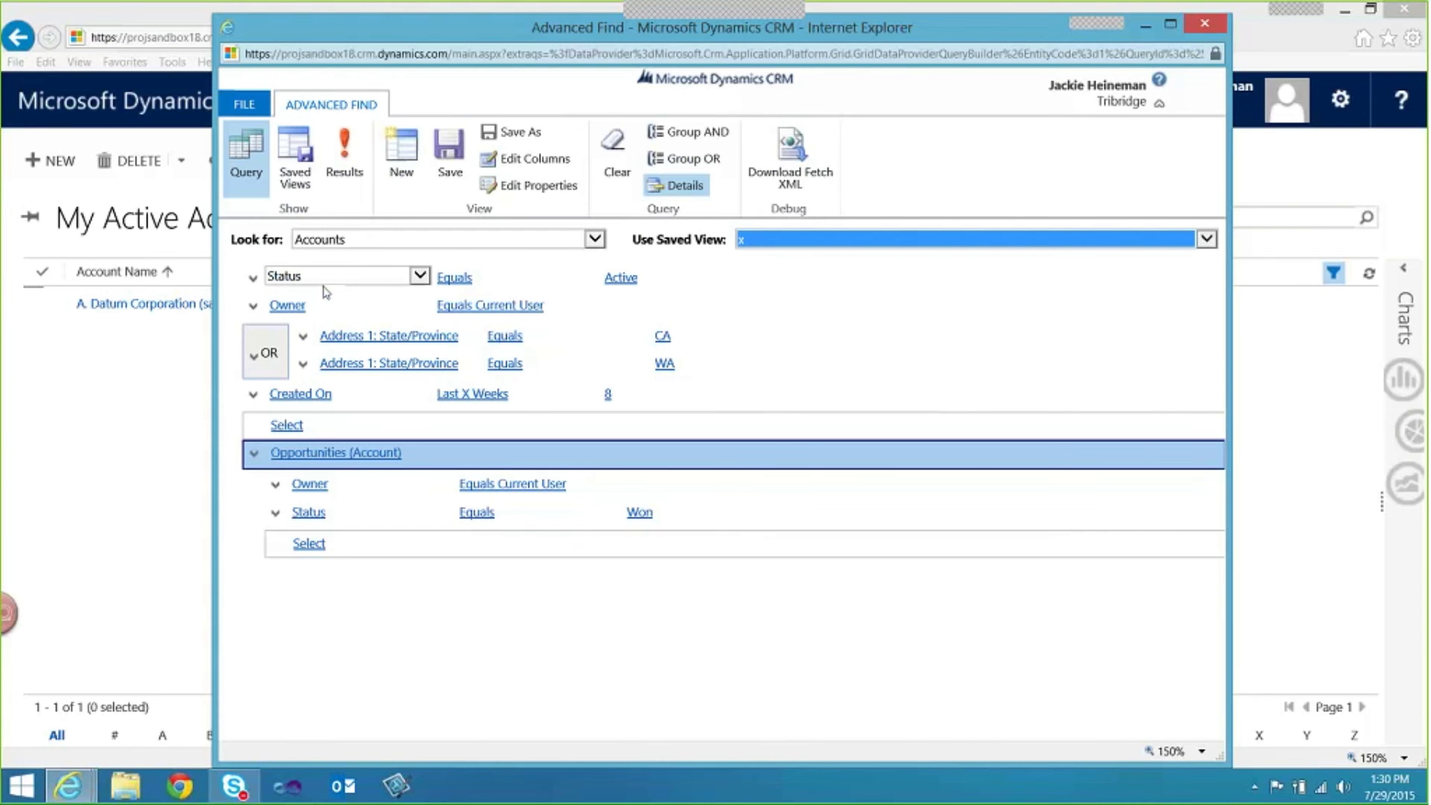
Delete the CA State/Province condition from the query's OR group.
{"action": "left_click", "coordinate": [455, 277]}
{"action": "left_click", "coordinate": [632, 278]}
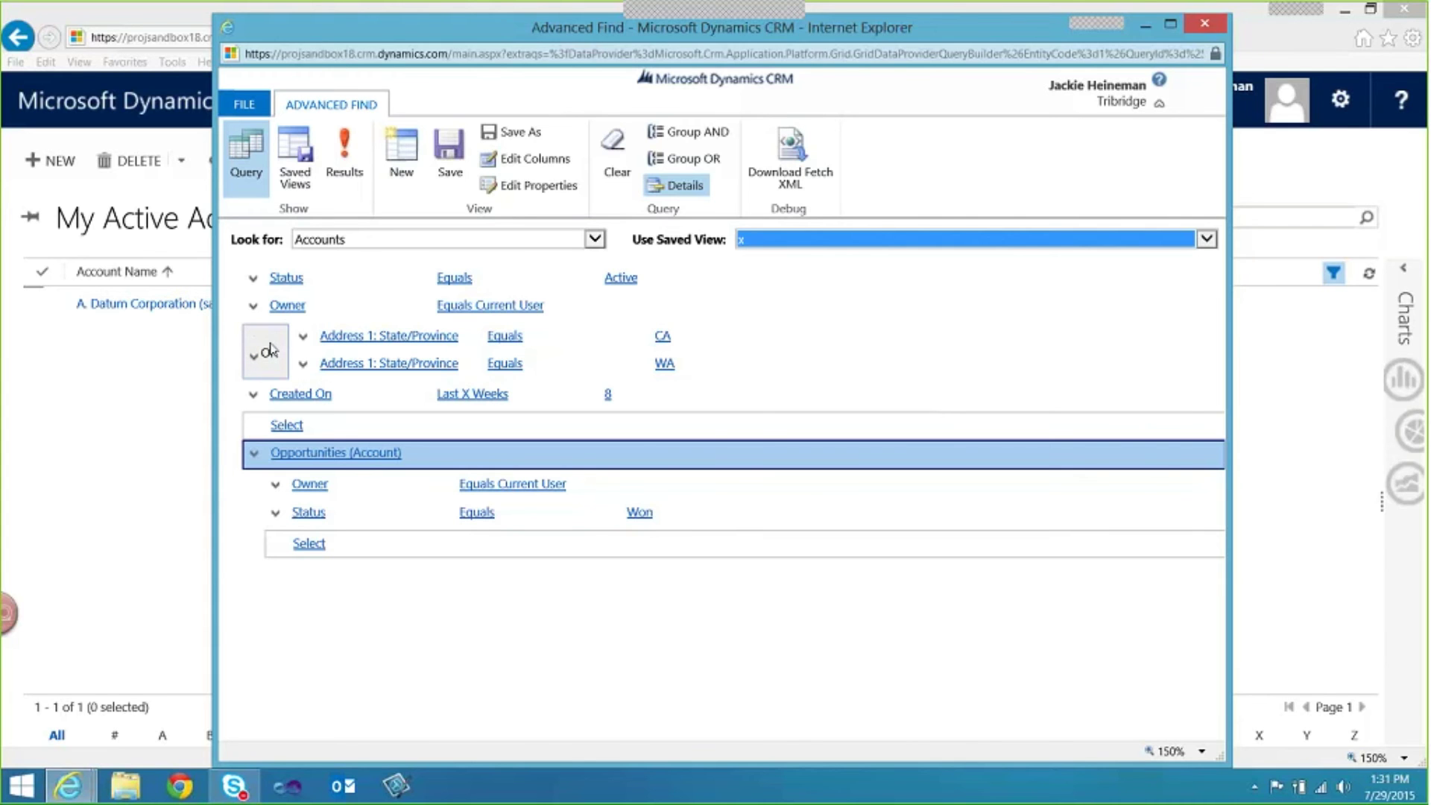
{"action": "left_click", "coordinate": [304, 338]}
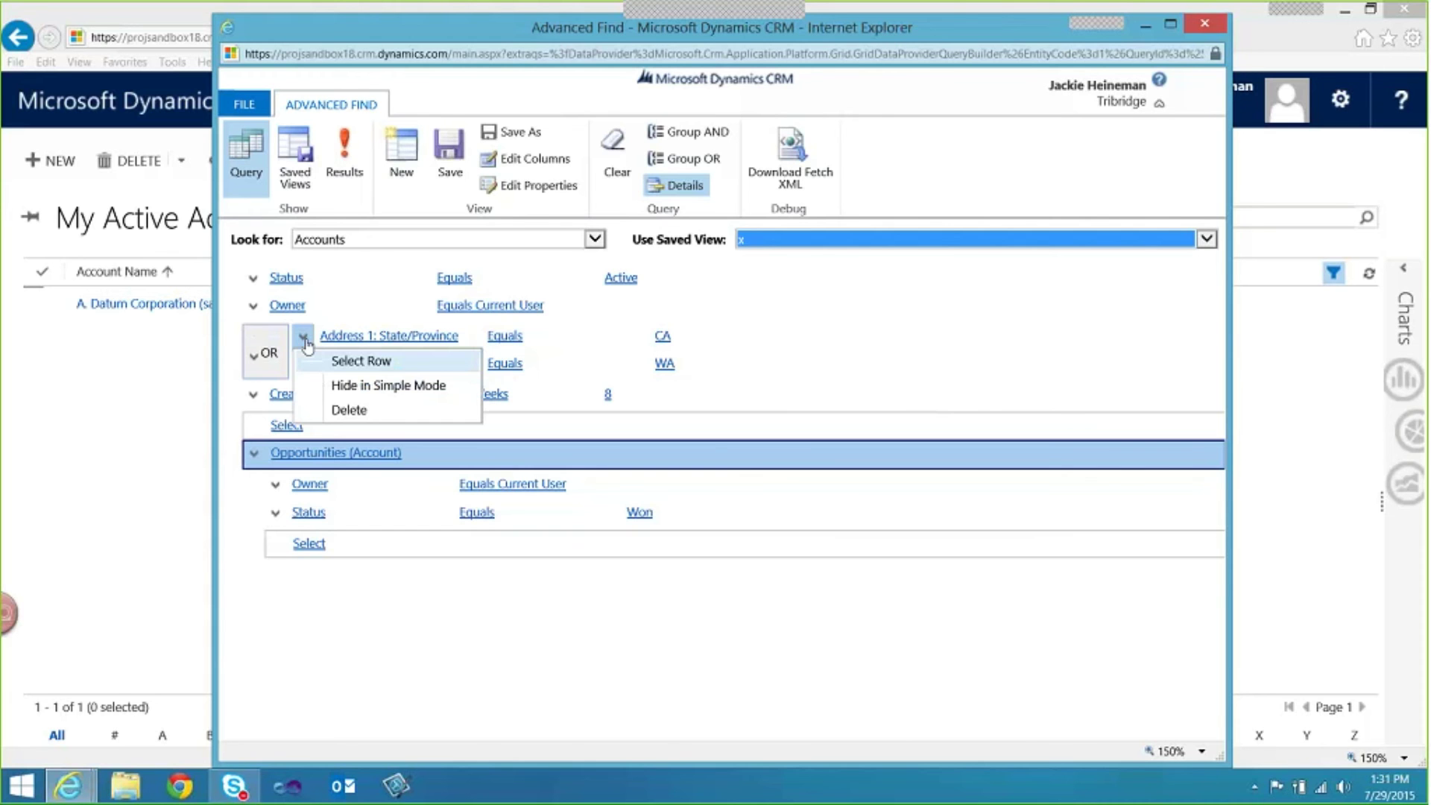
{"action": "left_click", "coordinate": [339, 411]}
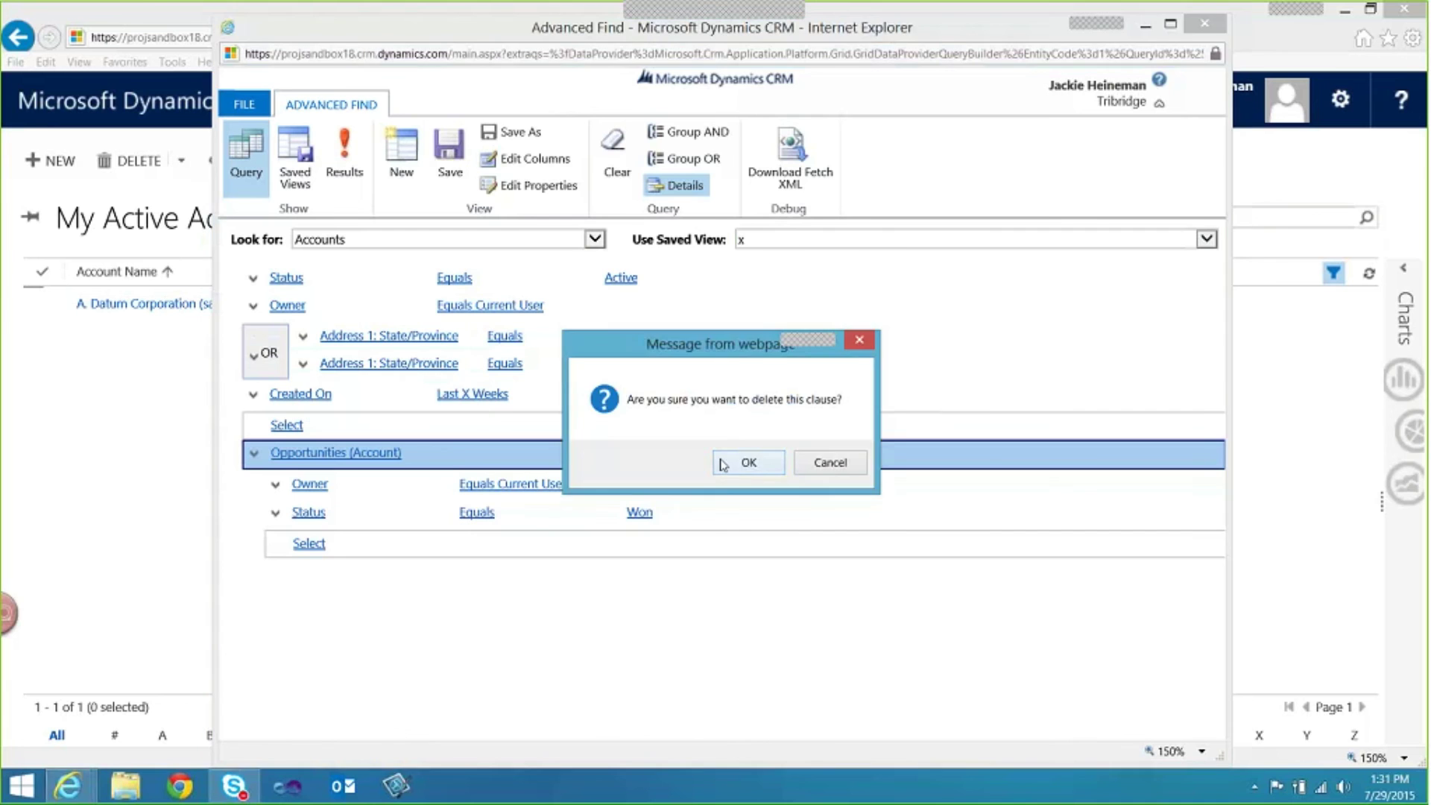
{"action": "left_click", "coordinate": [722, 464]}
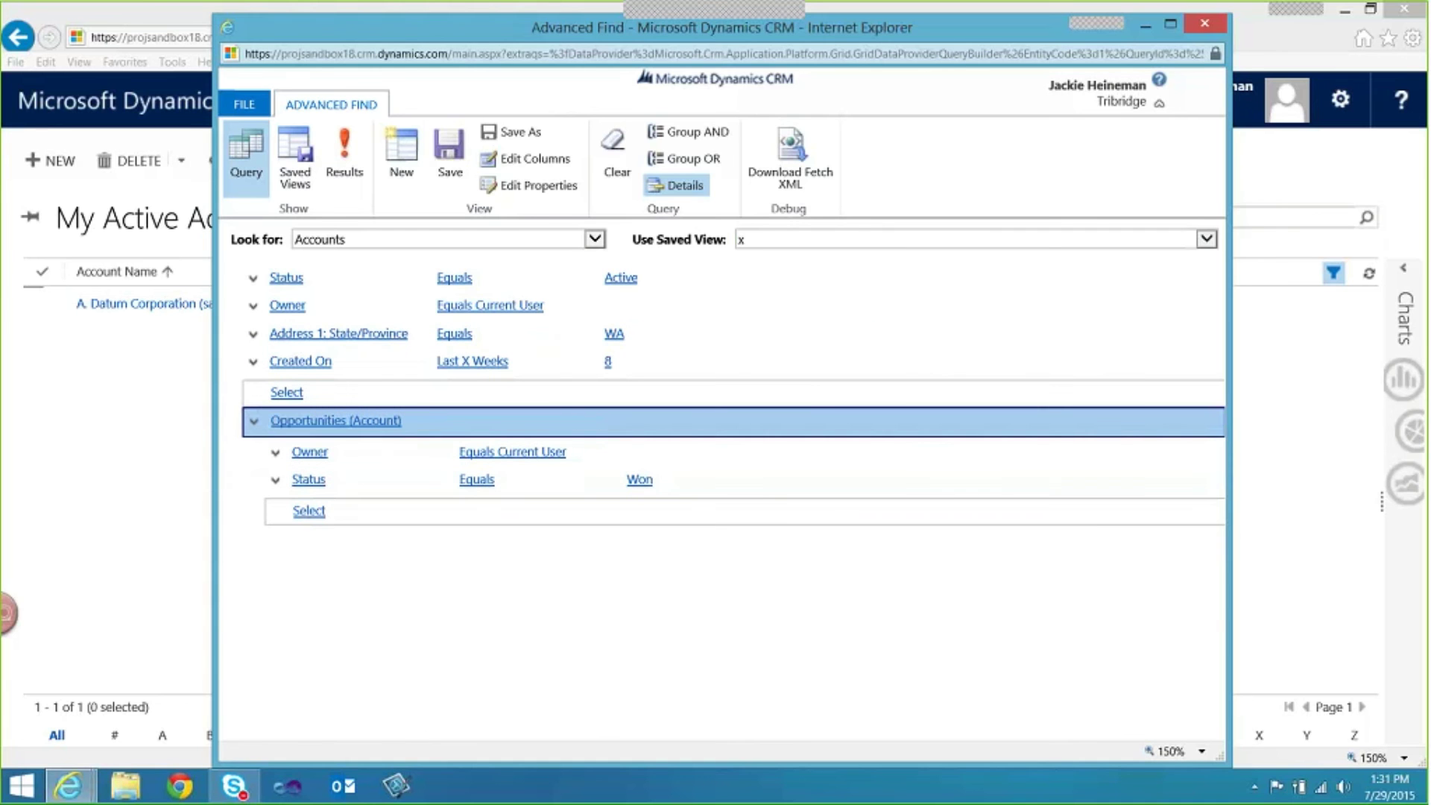
Delete the Created On condition from the Accounts query.
{"action": "left_click", "coordinate": [275, 335]}
{"action": "left_click", "coordinate": [253, 362]}
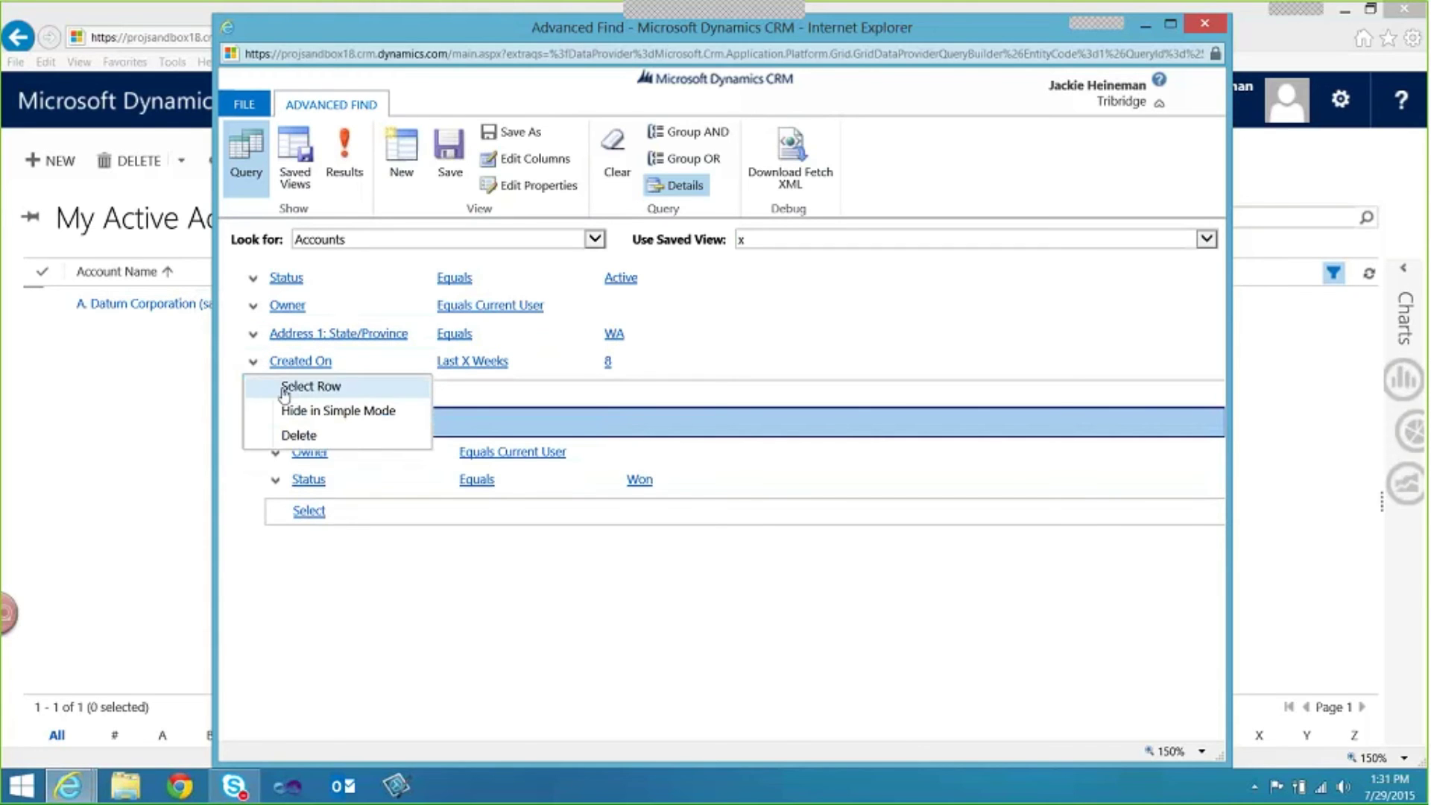
{"action": "left_click", "coordinate": [296, 435]}
{"action": "key", "text": "Return"}
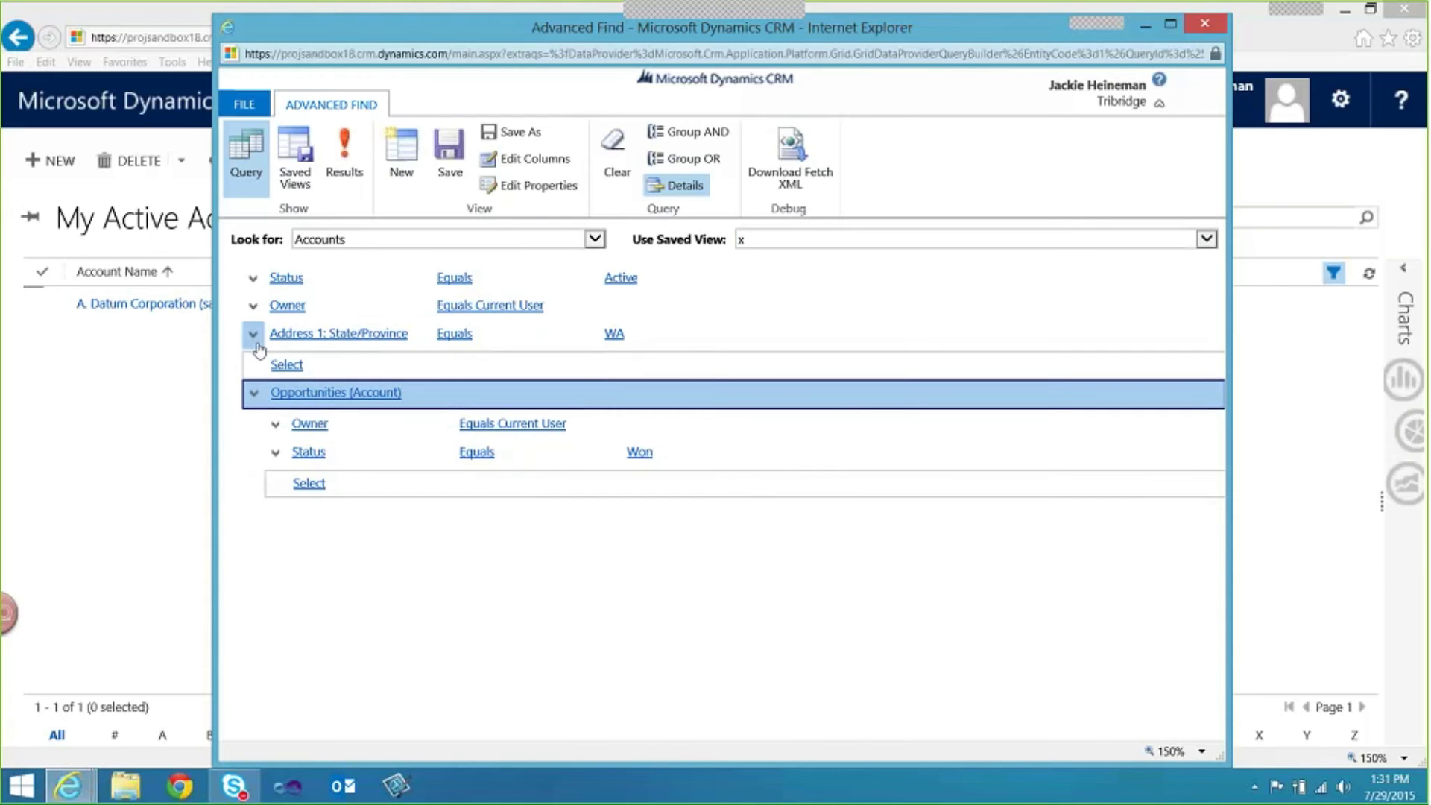
Add an Address 1: State/Province condition that equals CA to the Accounts query.
{"action": "left_click", "coordinate": [278, 335]}
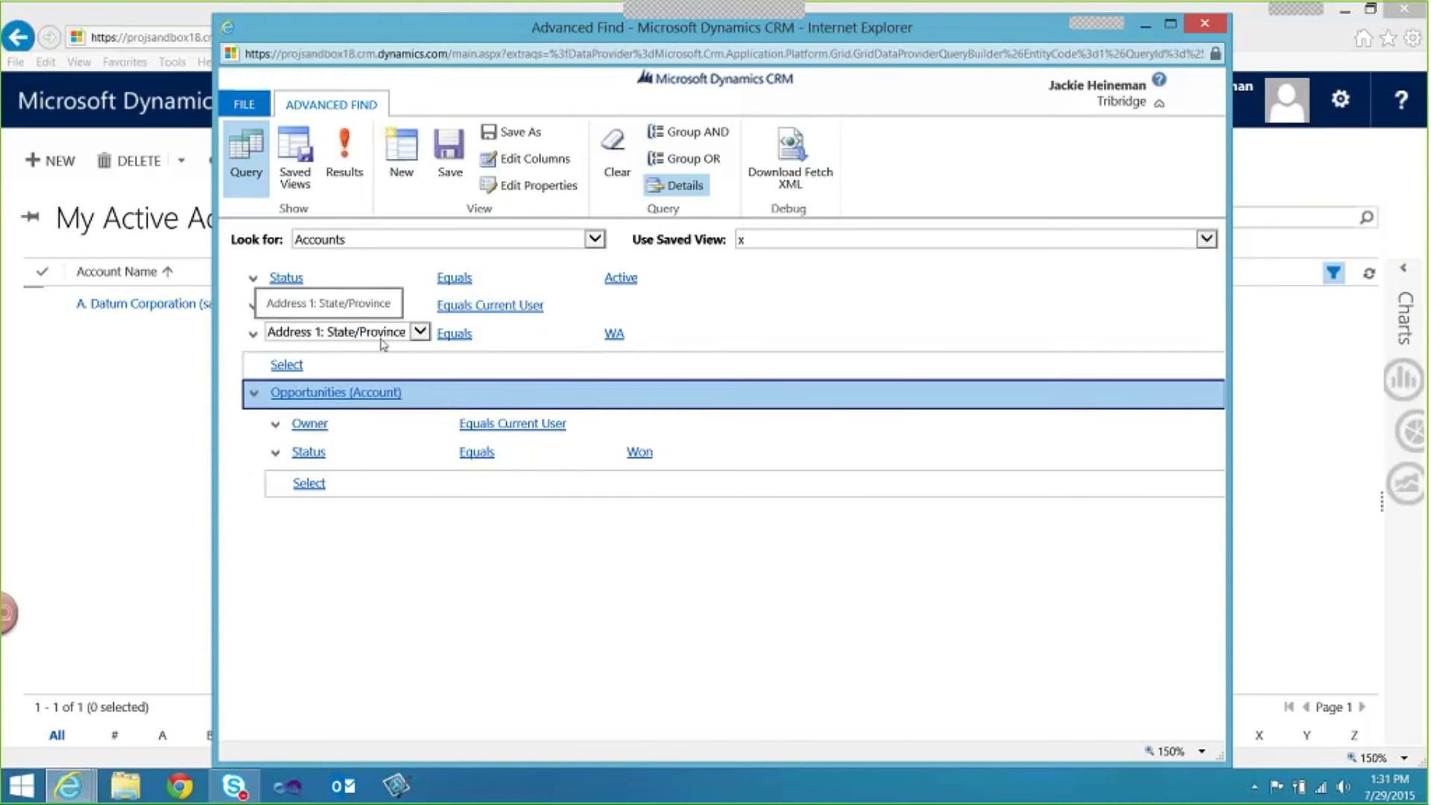
{"action": "left_click", "coordinate": [455, 333]}
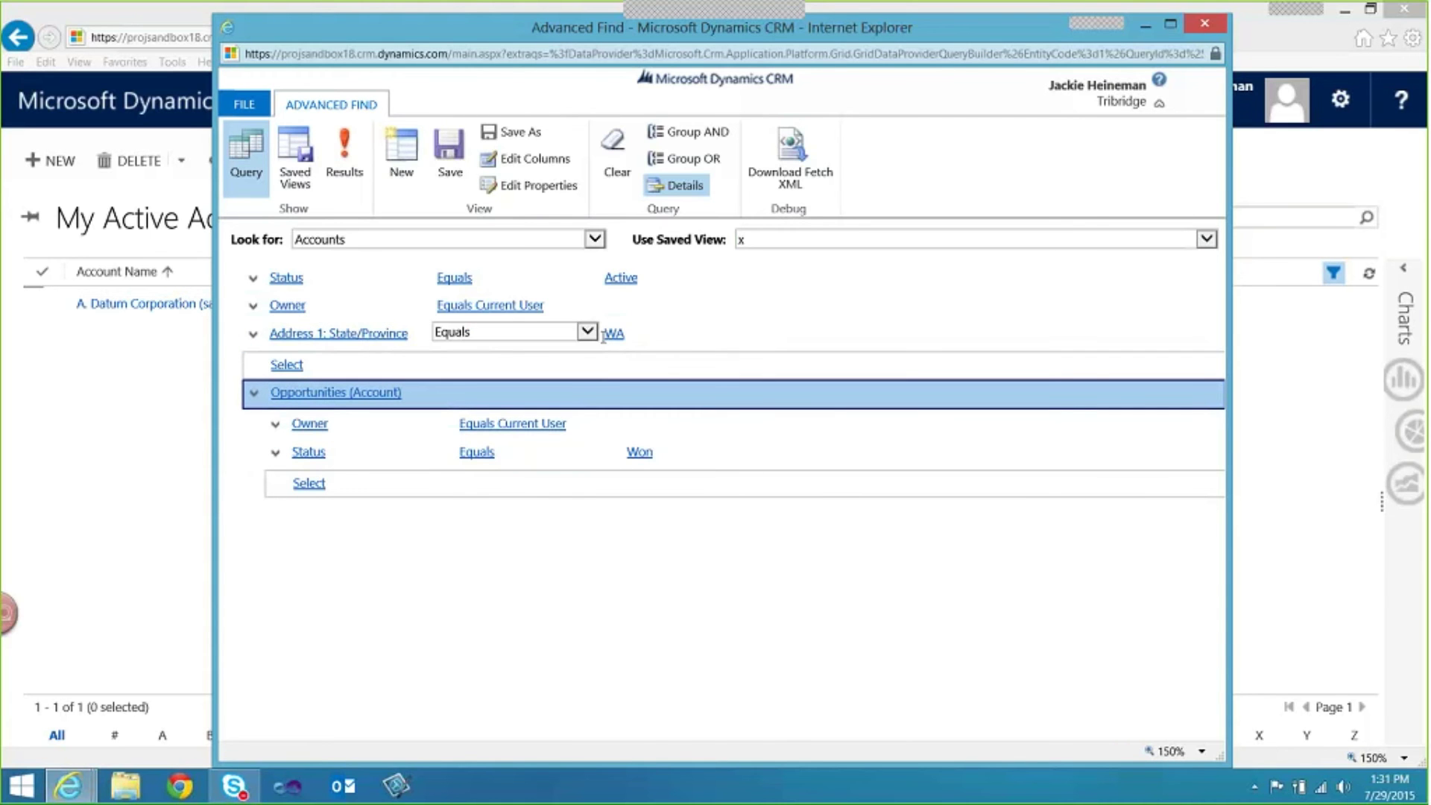
{"action": "left_click", "coordinate": [290, 365]}
{"action": "left_click", "coordinate": [293, 365]}
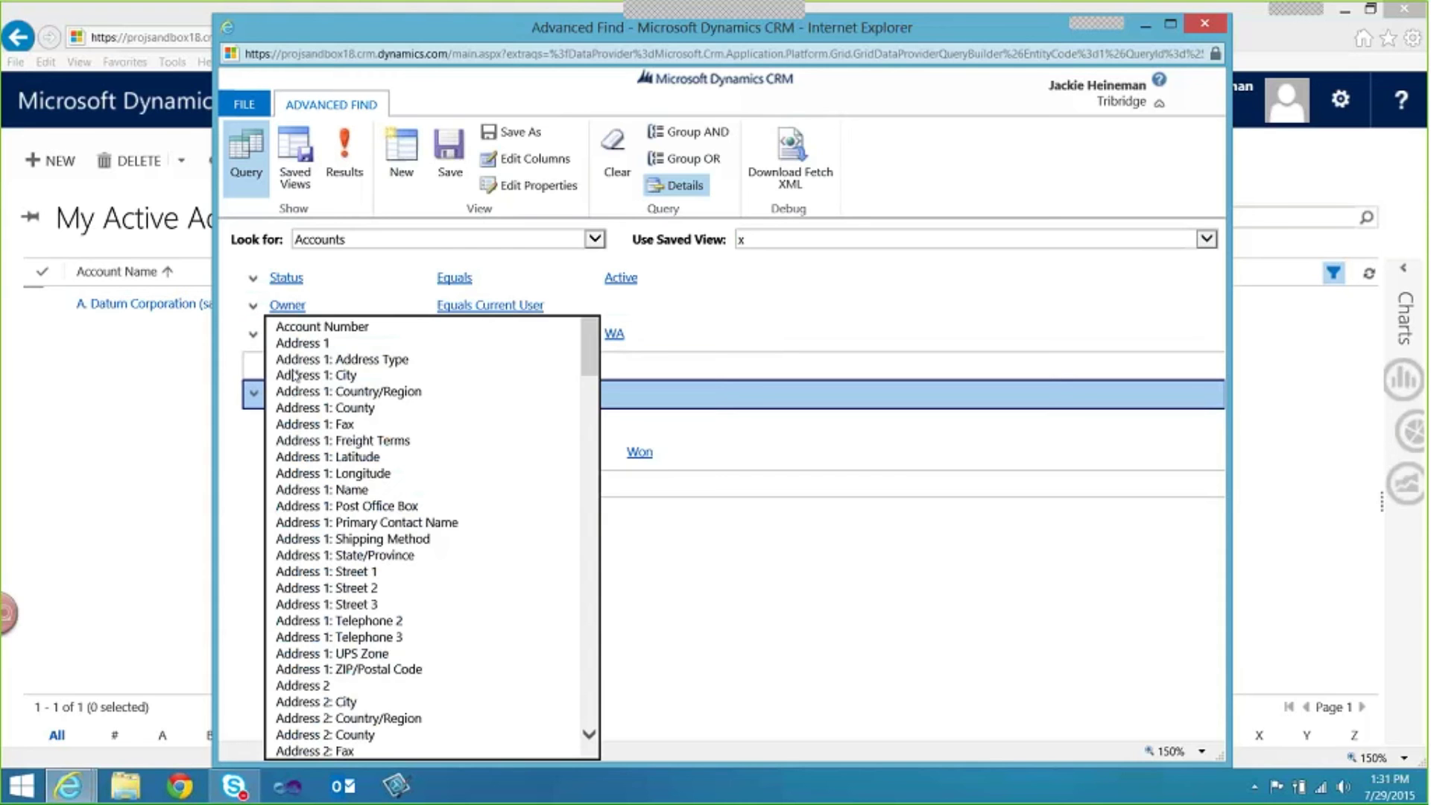
{"action": "left_click", "coordinate": [361, 554]}
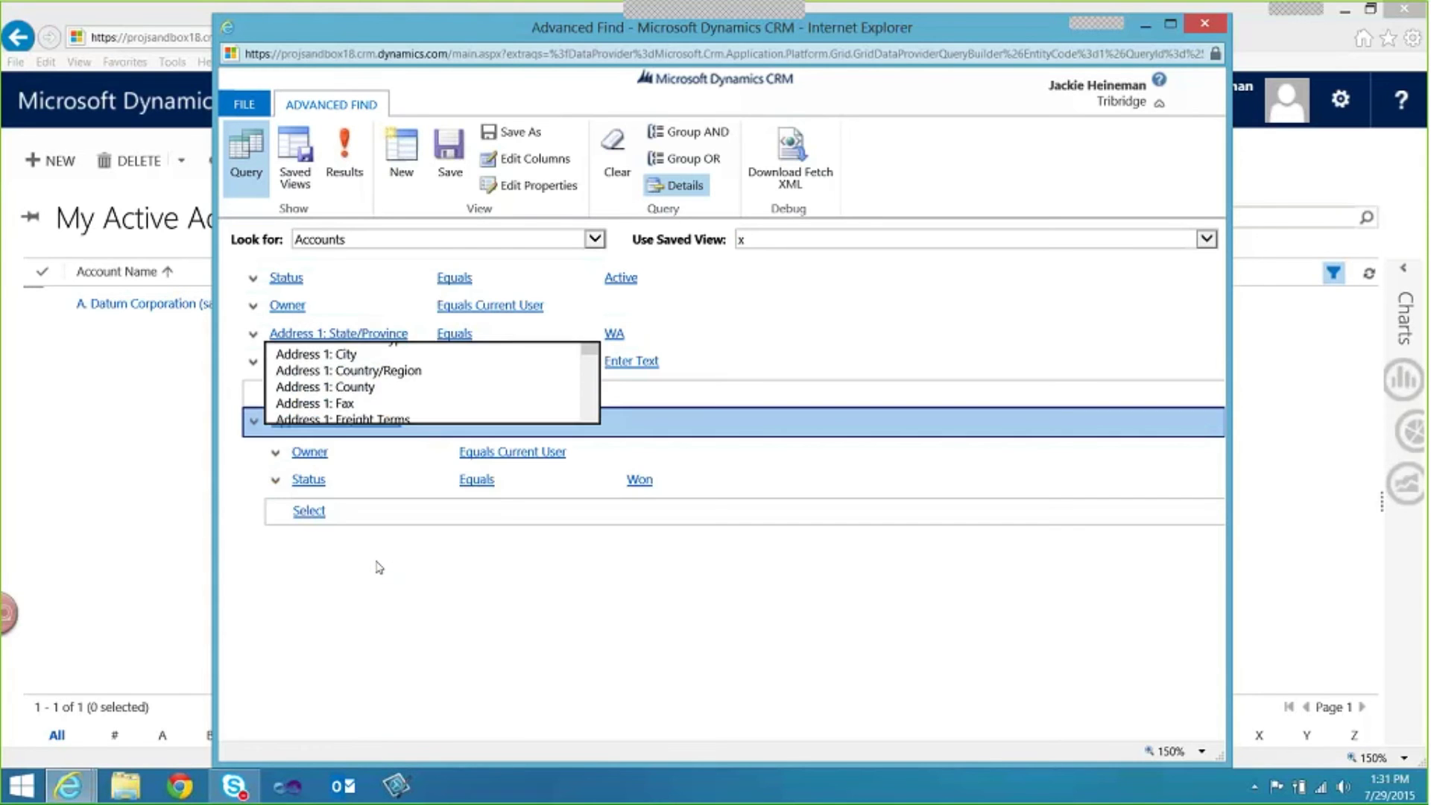
{"action": "left_click", "coordinate": [619, 361]}
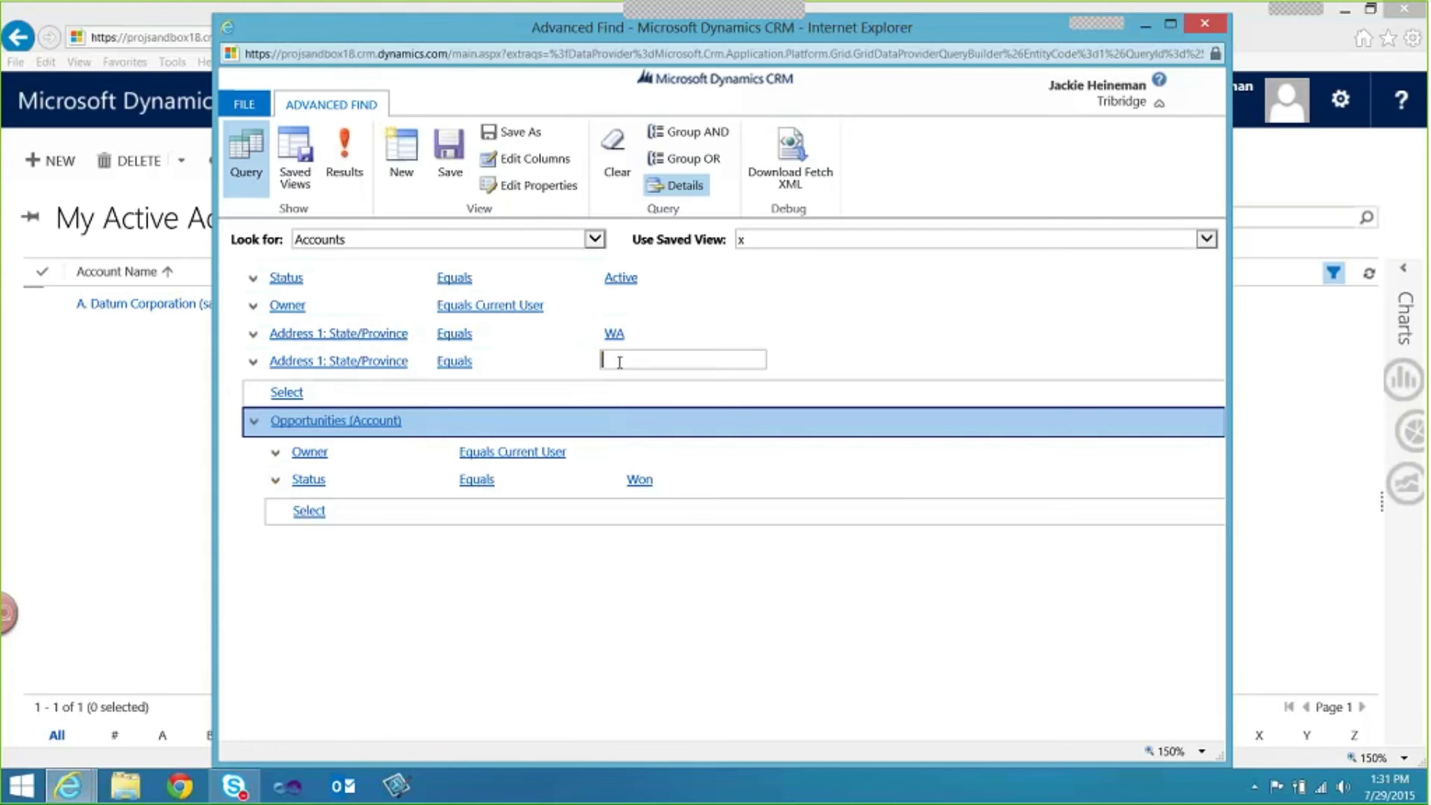
{"action": "type", "text": "CA"}
{"action": "left_click", "coordinate": [824, 361]}
Select the WA and CA State/Province conditions and group them with OR.
{"action": "left_click", "coordinate": [254, 337]}
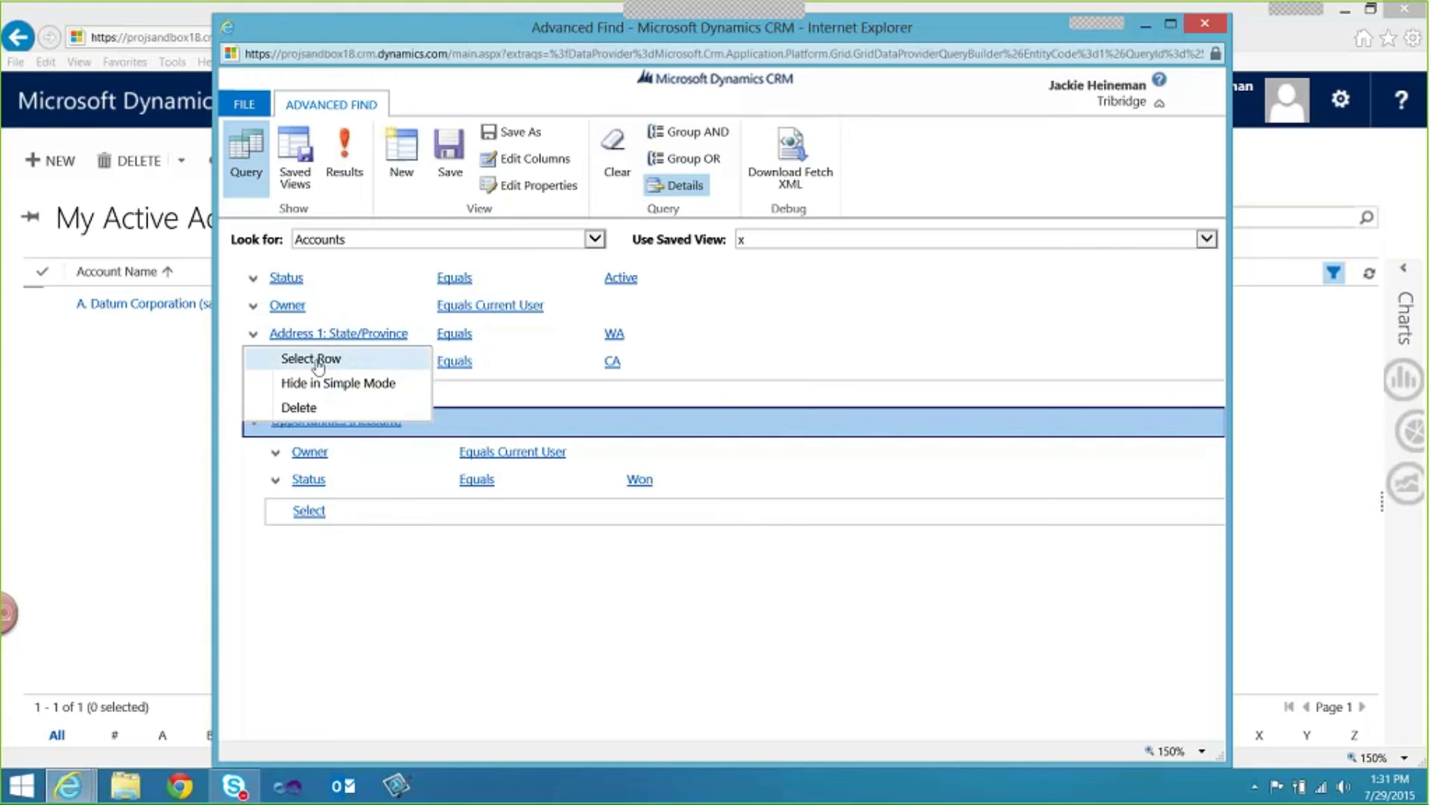
{"action": "left_click", "coordinate": [313, 360]}
{"action": "left_click", "coordinate": [254, 365]}
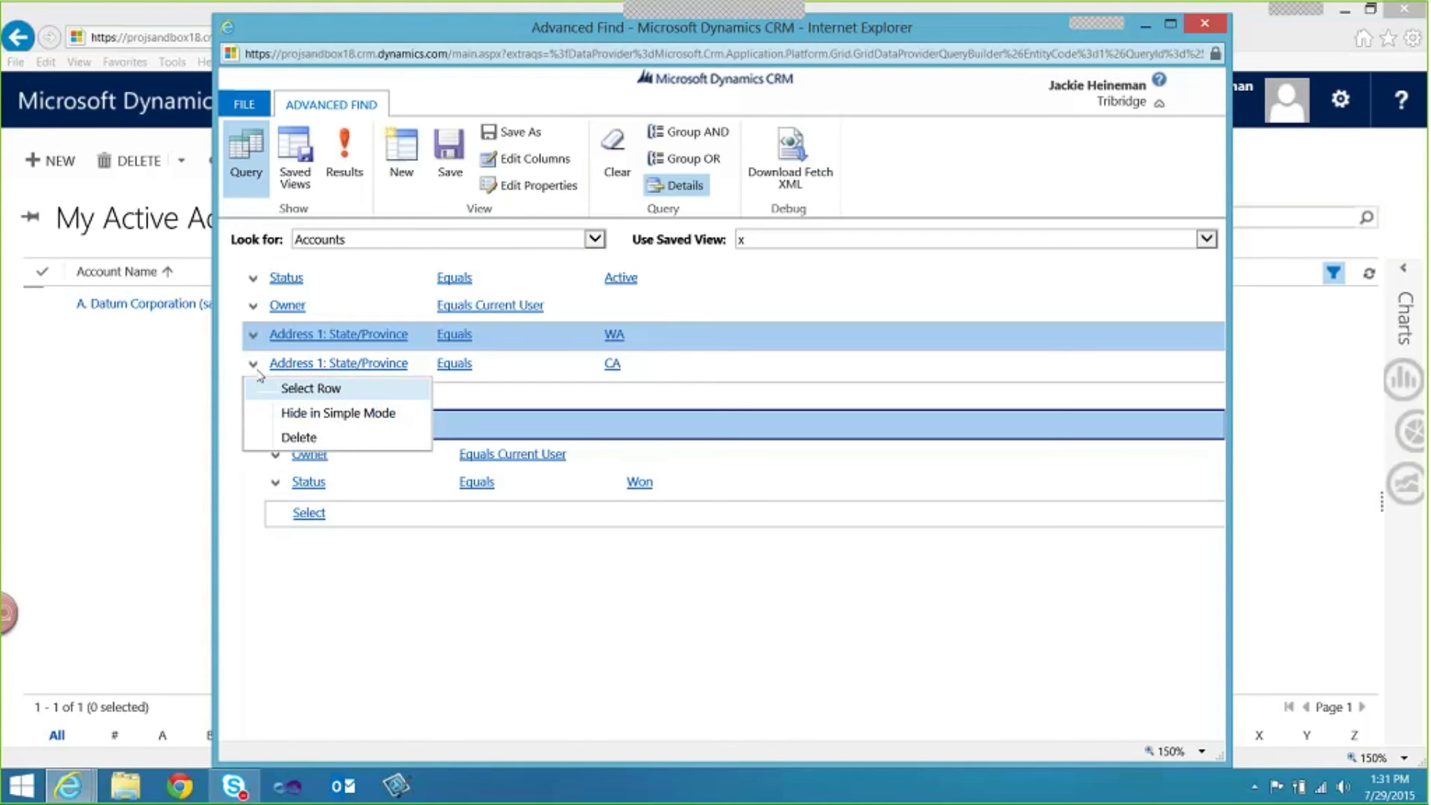
{"action": "left_click", "coordinate": [303, 389]}
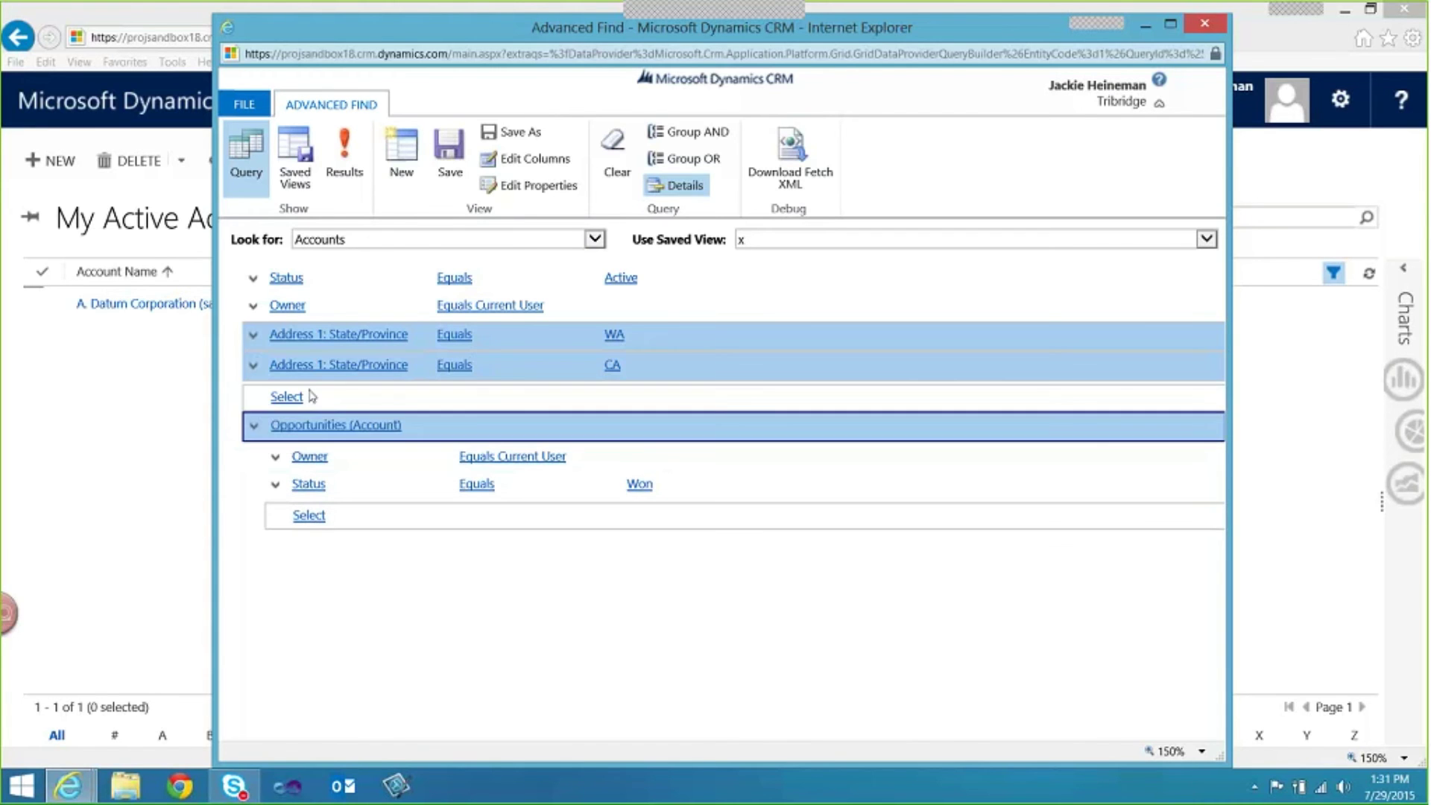
{"action": "left_click", "coordinate": [684, 168]}
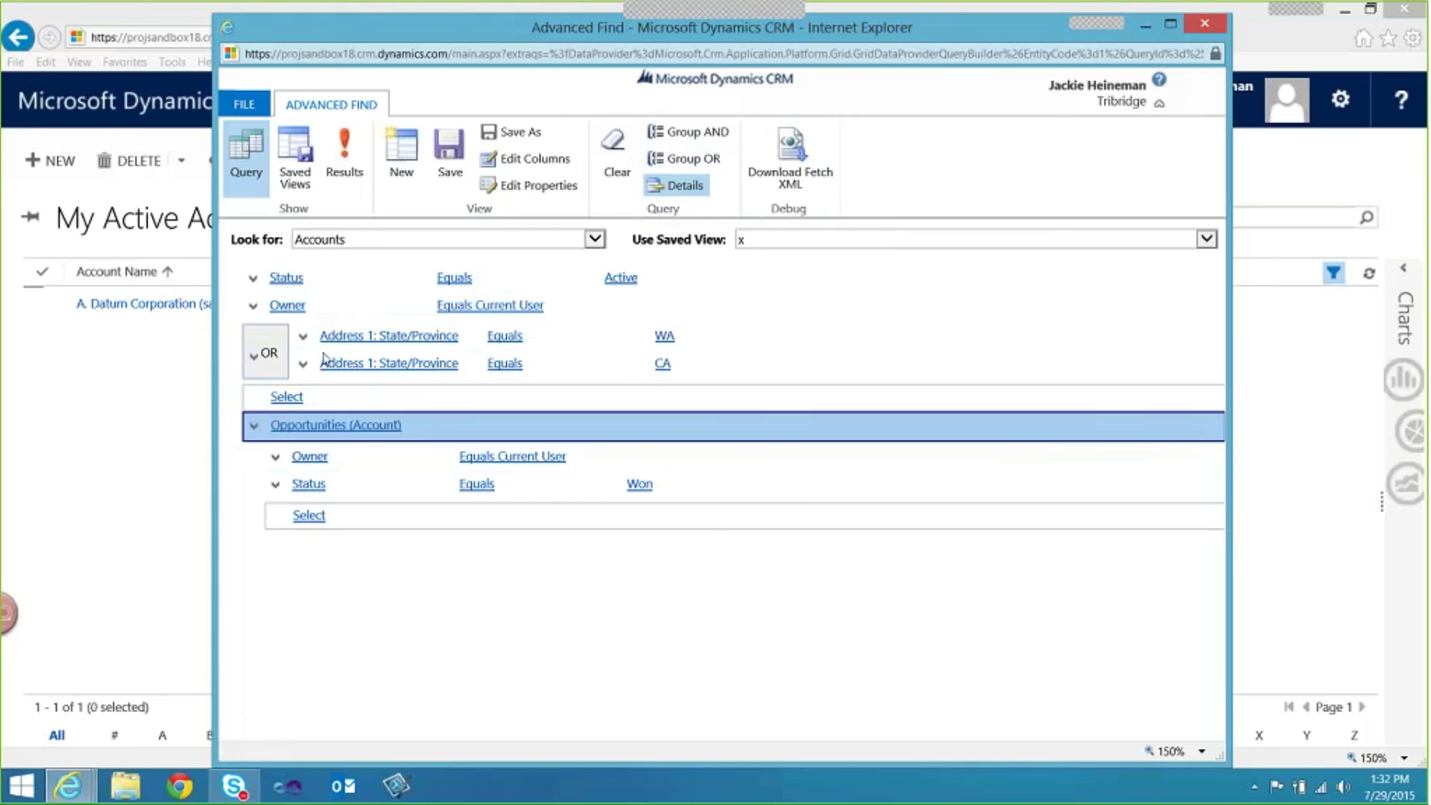
Delete the related Opportunities (Account) entity and all its sub-clauses from the query.
{"action": "left_click", "coordinate": [296, 398]}
{"action": "left_click", "coordinate": [287, 397]}
{"action": "left_click", "coordinate": [309, 424]}
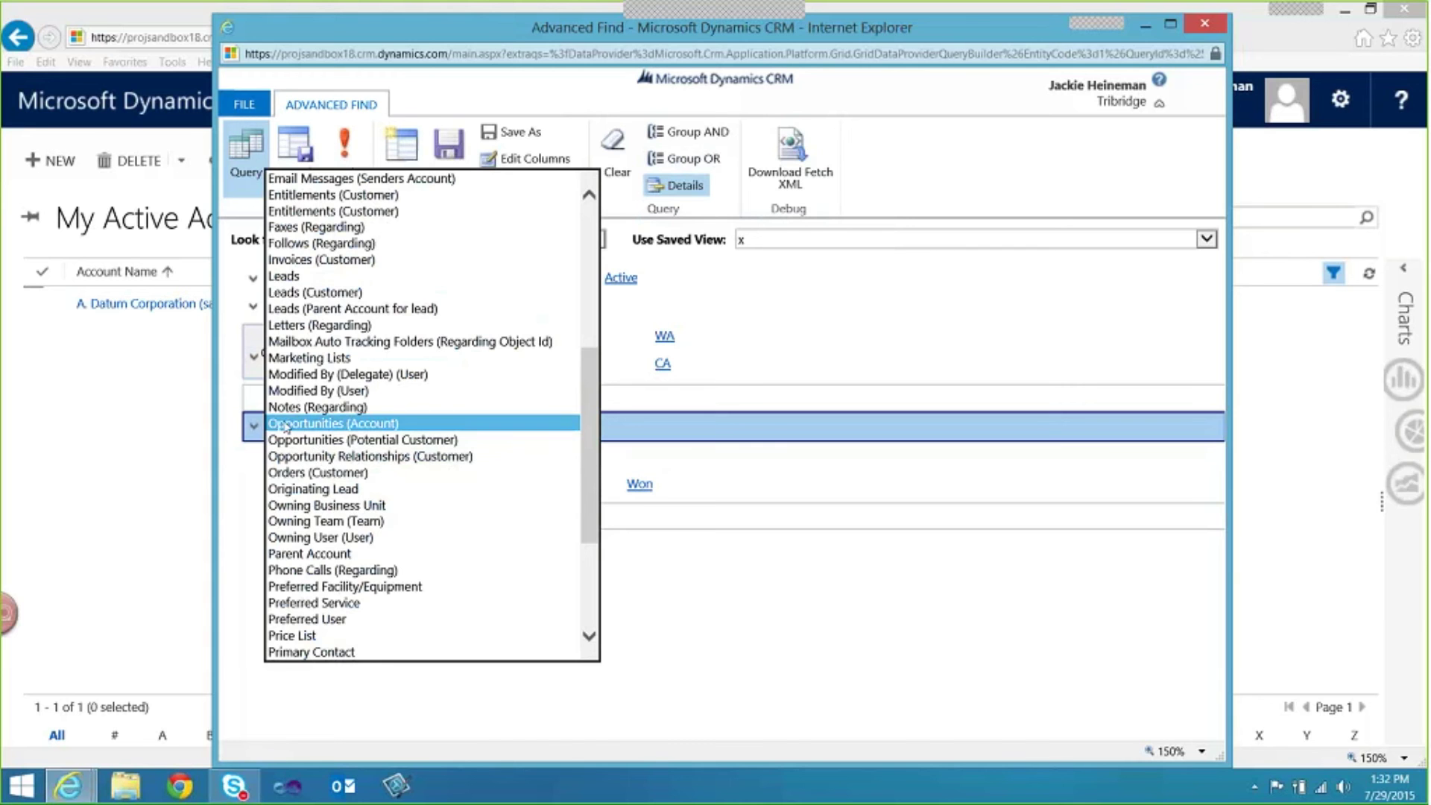
{"action": "left_click", "coordinate": [286, 423]}
{"action": "left_click", "coordinate": [253, 425]}
{"action": "left_click", "coordinate": [296, 472]}
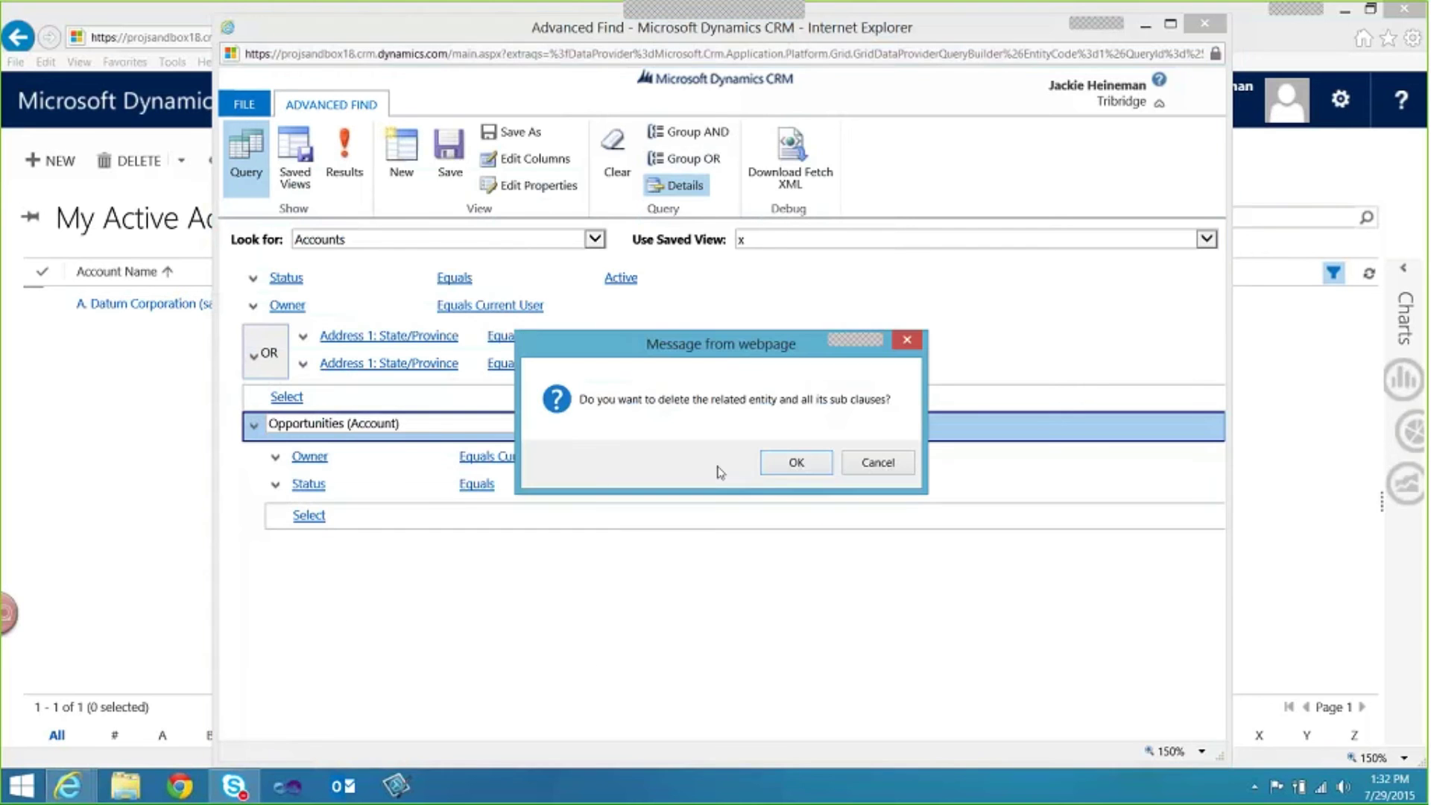
{"action": "left_click", "coordinate": [780, 470]}
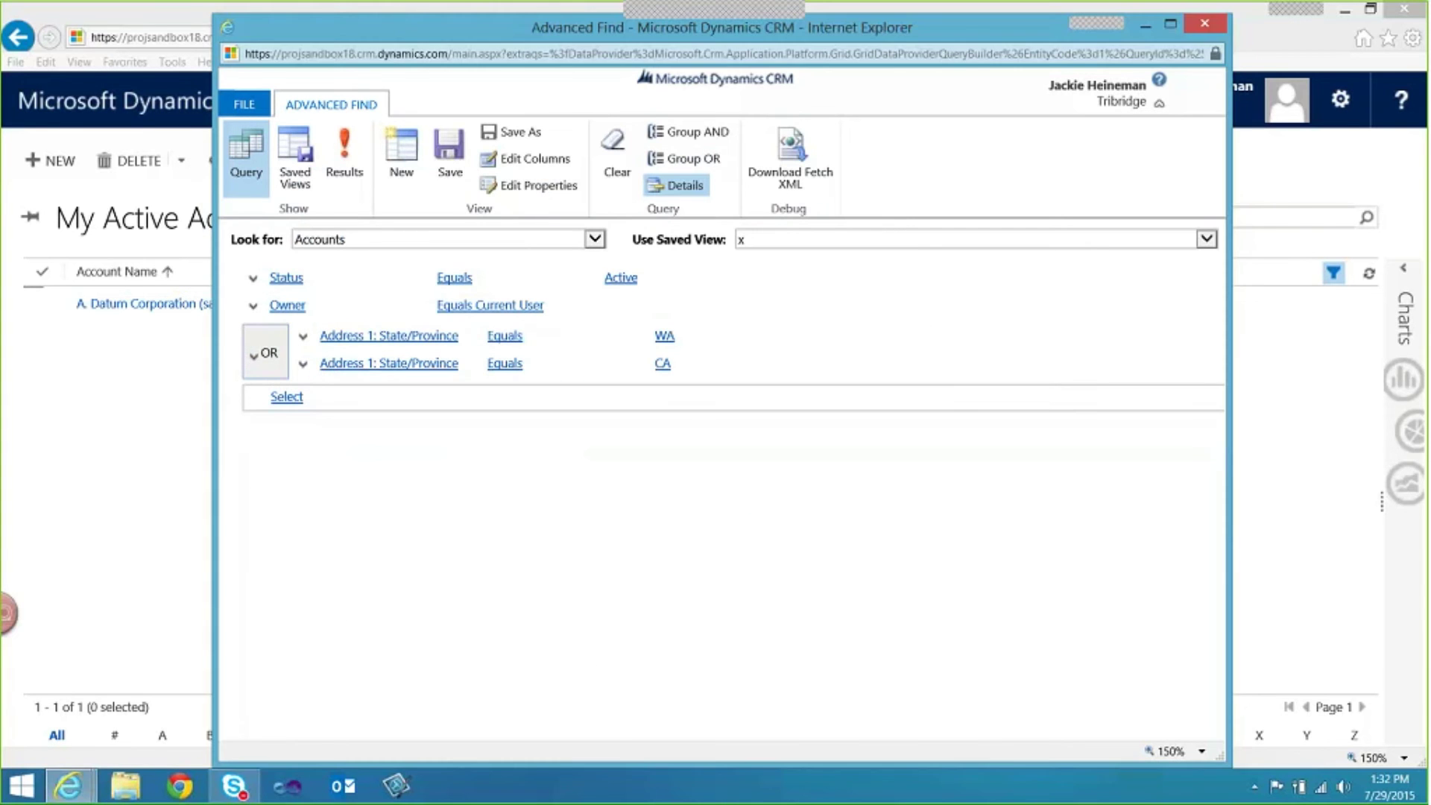
Run the simplified query to view the matching accounts and return to its criteria.
{"action": "left_click", "coordinate": [504, 363]}
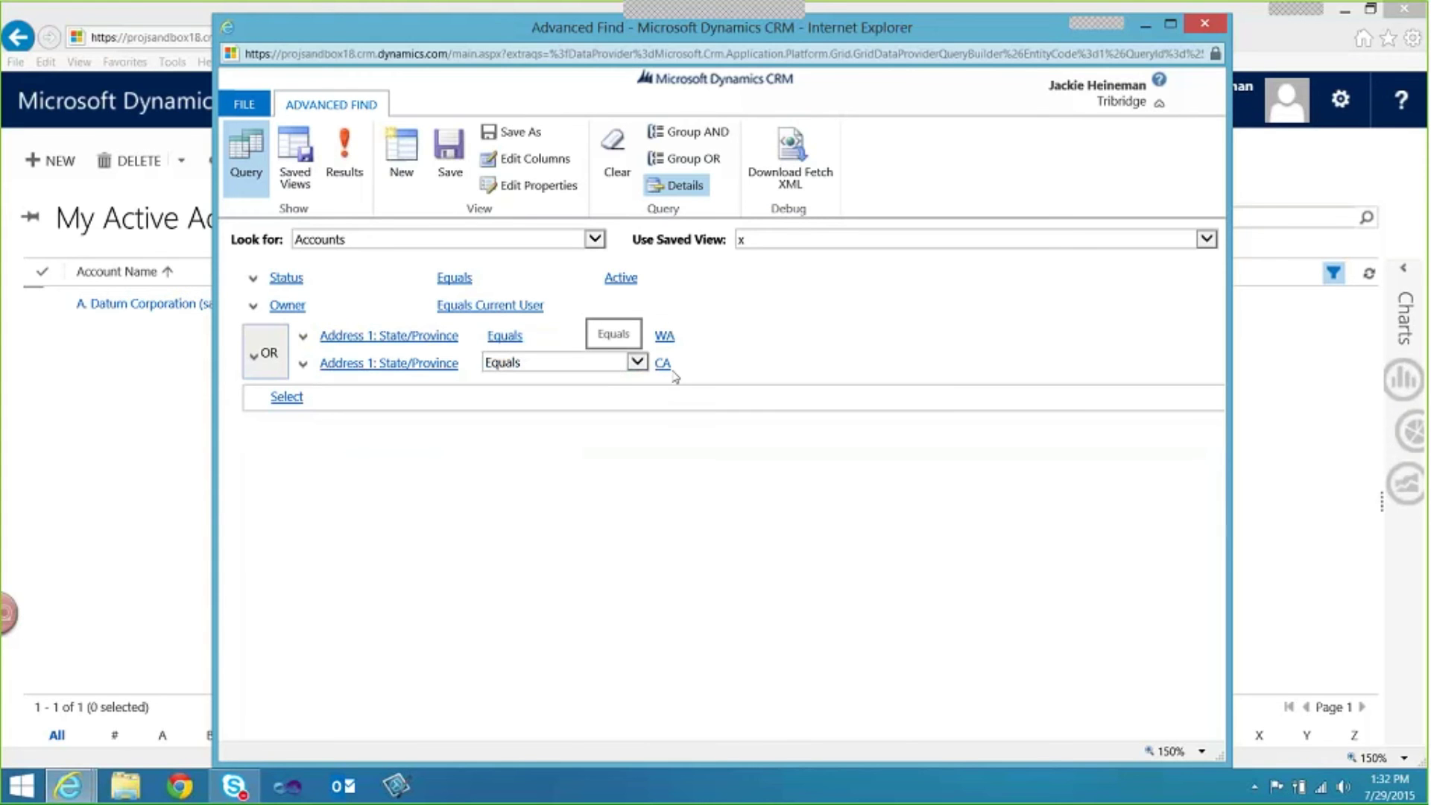
{"action": "left_click", "coordinate": [345, 157]}
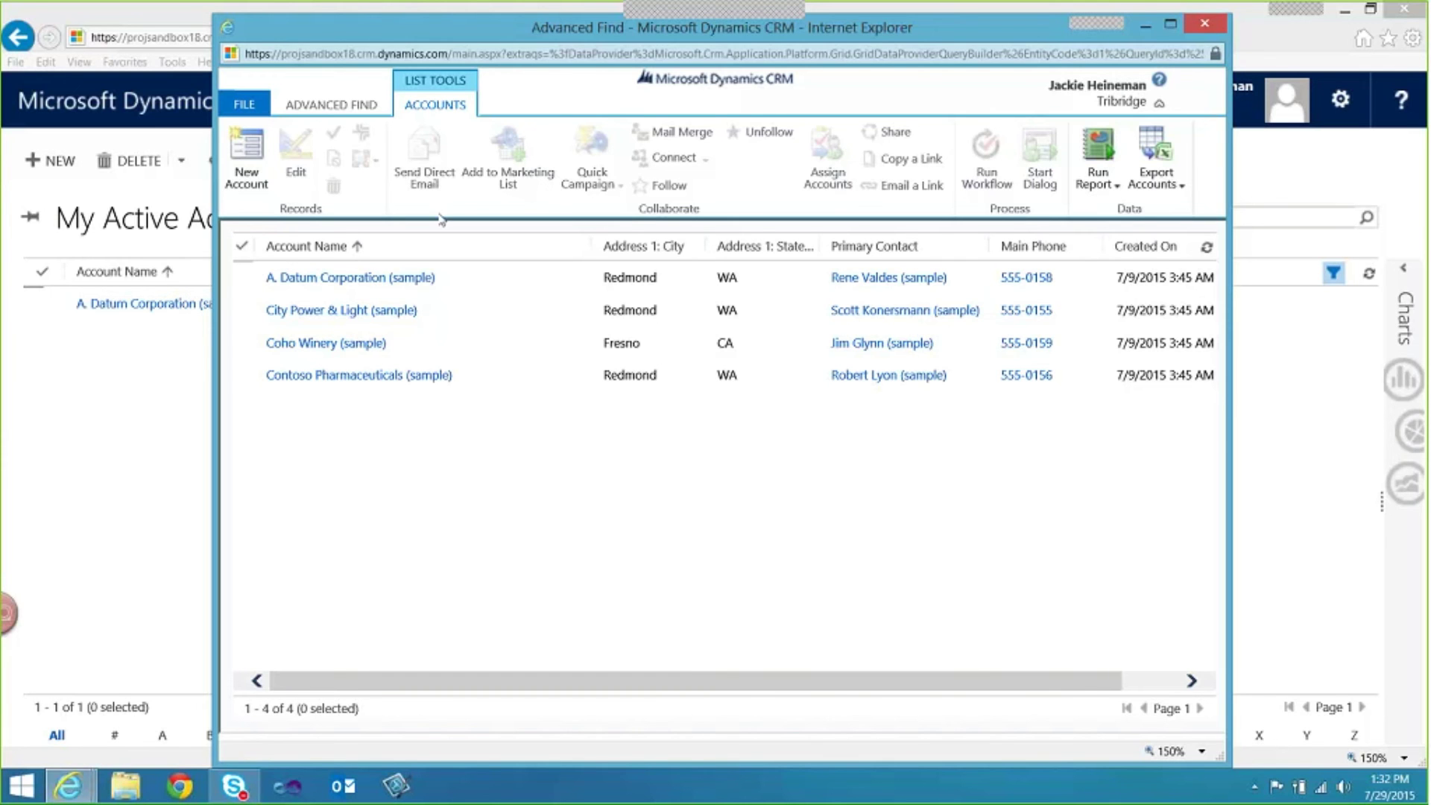
{"action": "left_click", "coordinate": [372, 110]}
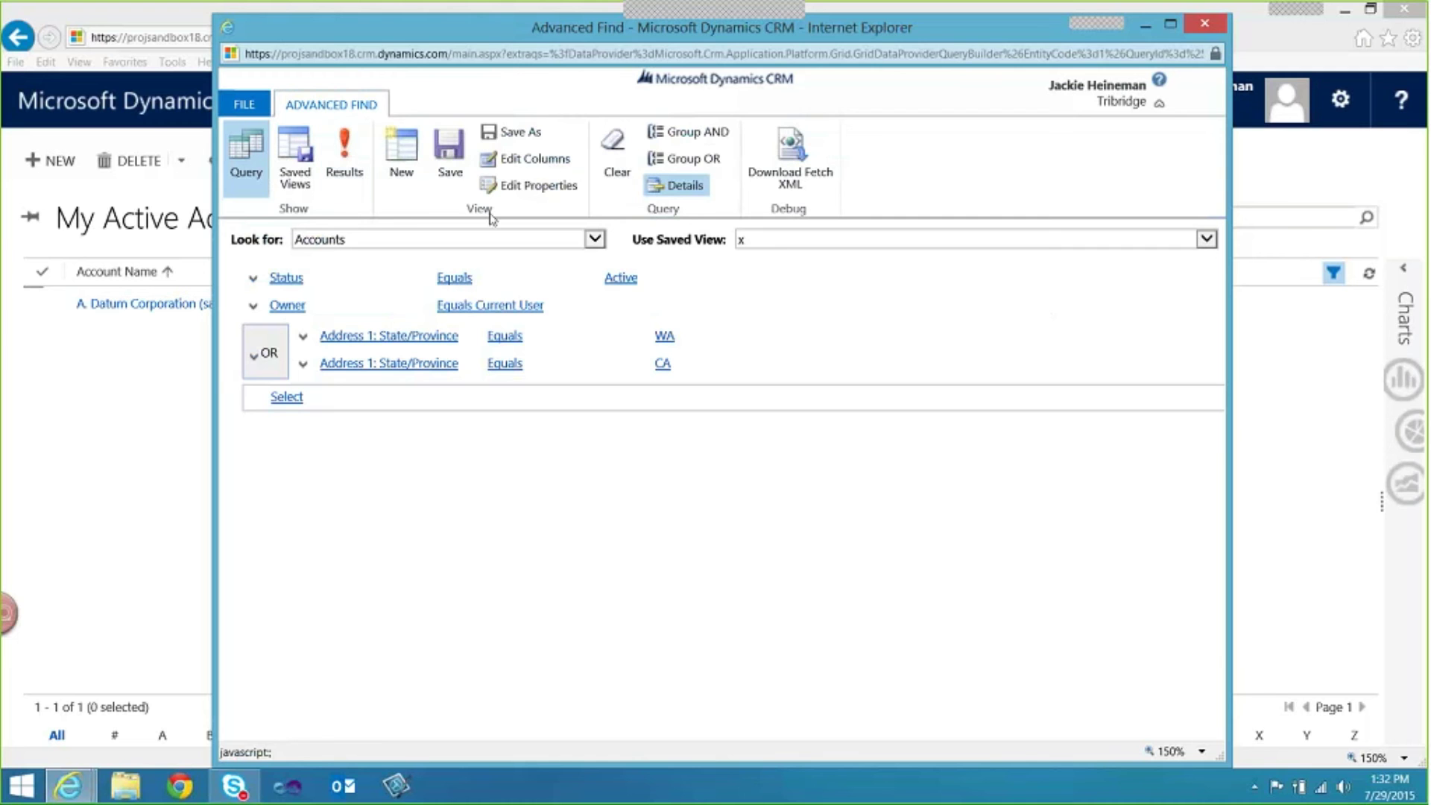
Save the query as a new view named My Active Accounts in CA or WA.
{"action": "left_click", "coordinate": [519, 133]}
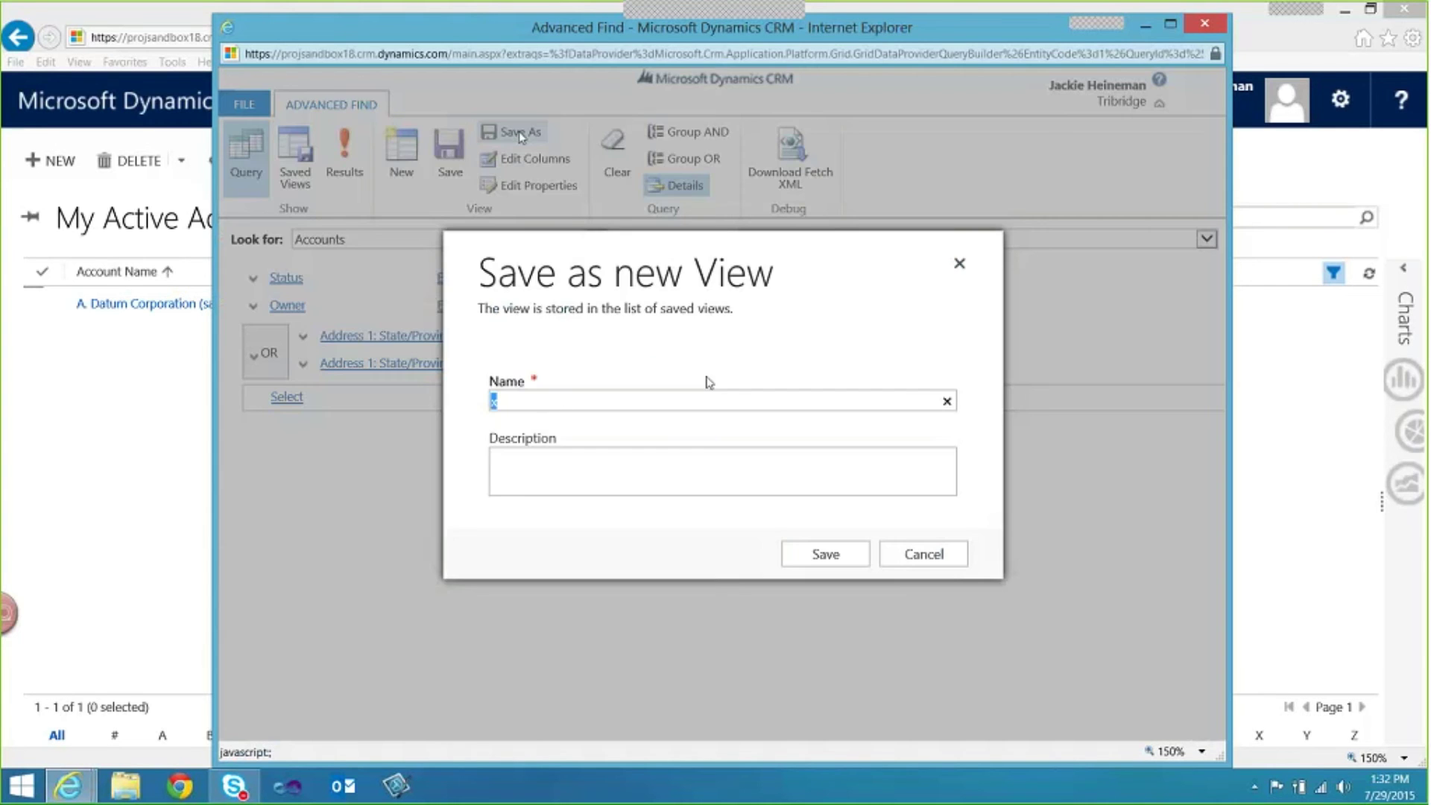
{"action": "left_click_drag", "start_coordinate": [527, 400], "coordinate": [481, 401]}
{"action": "type", "text": "My Active Accounts i"}
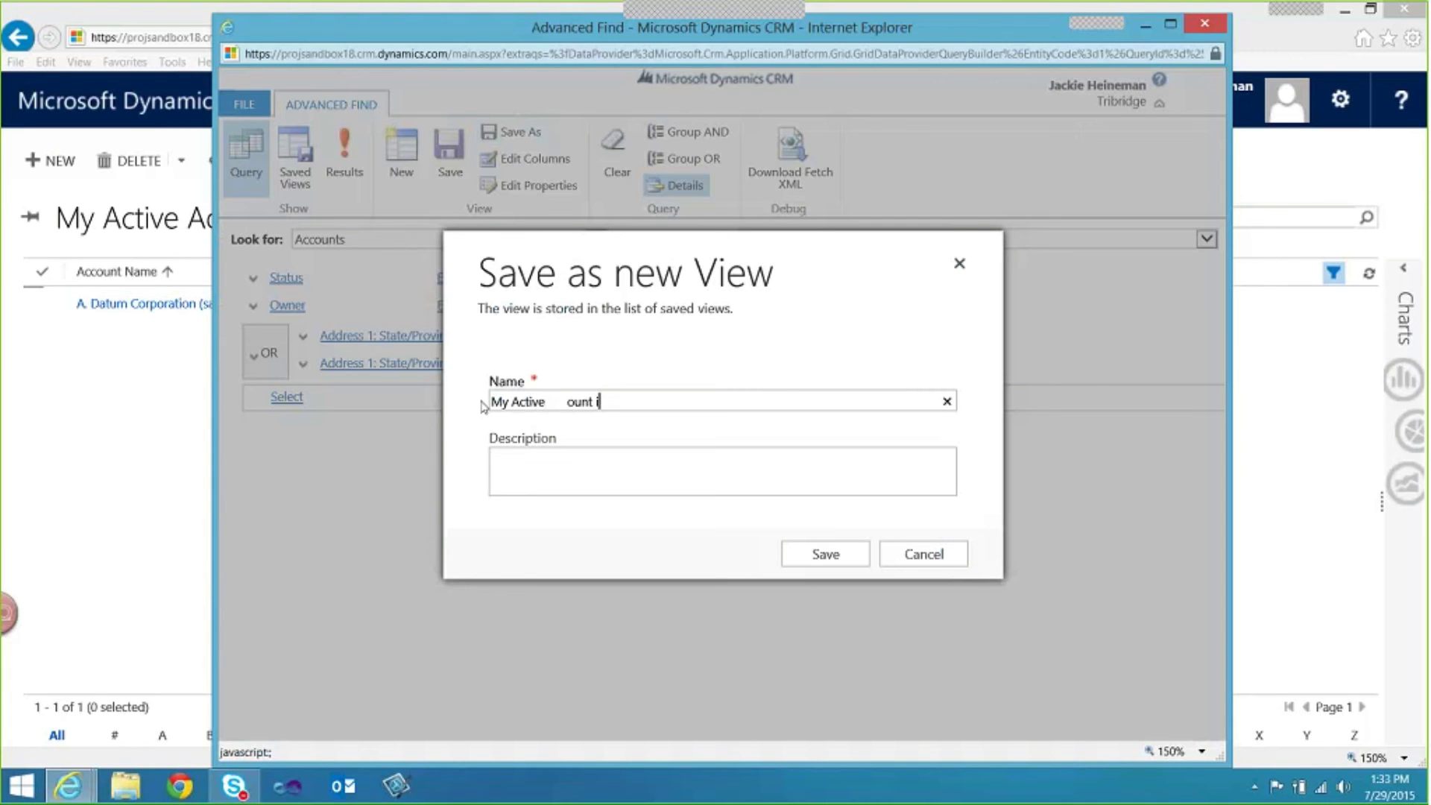
{"action": "type", "text": "n CA or W"}
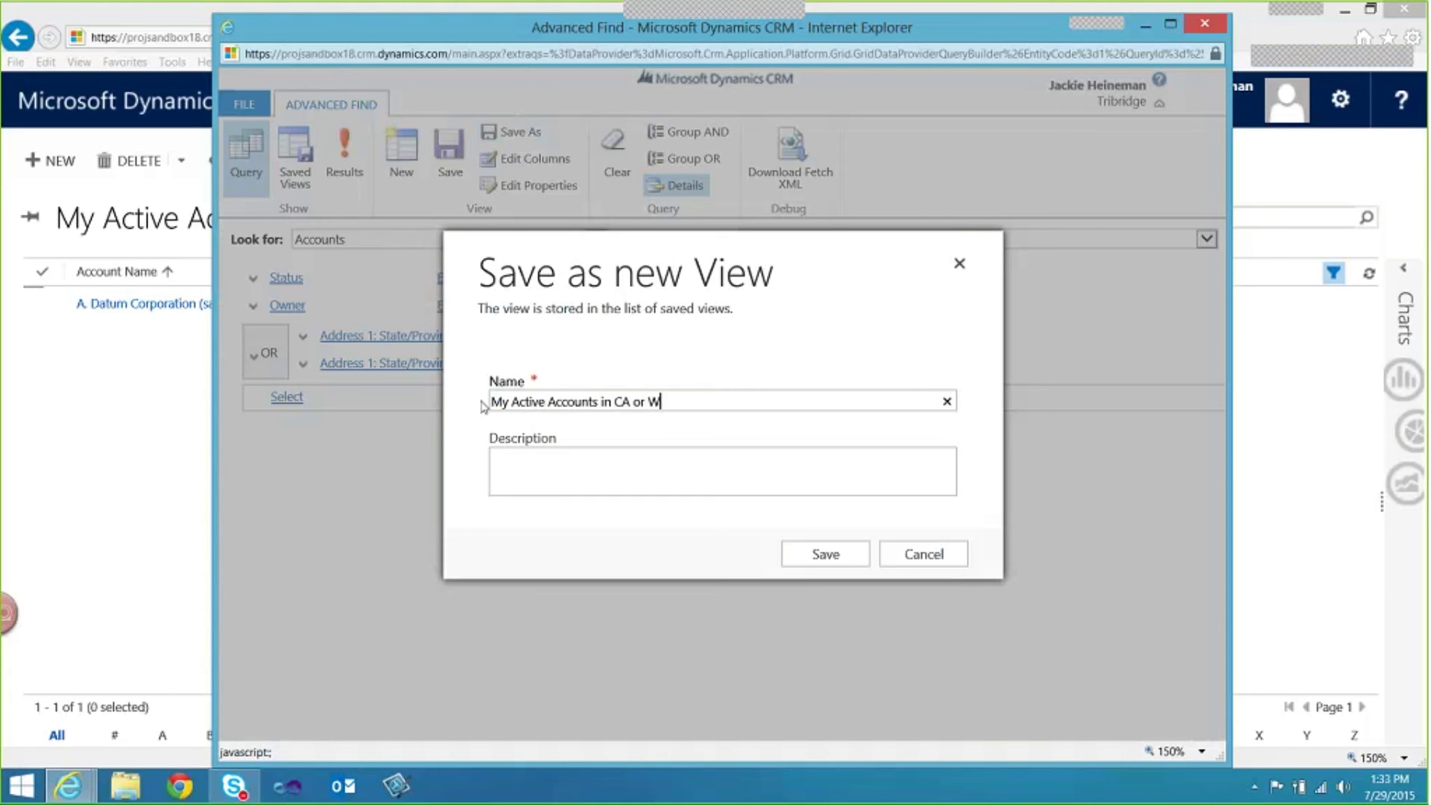
{"action": "type", "text": "A"}
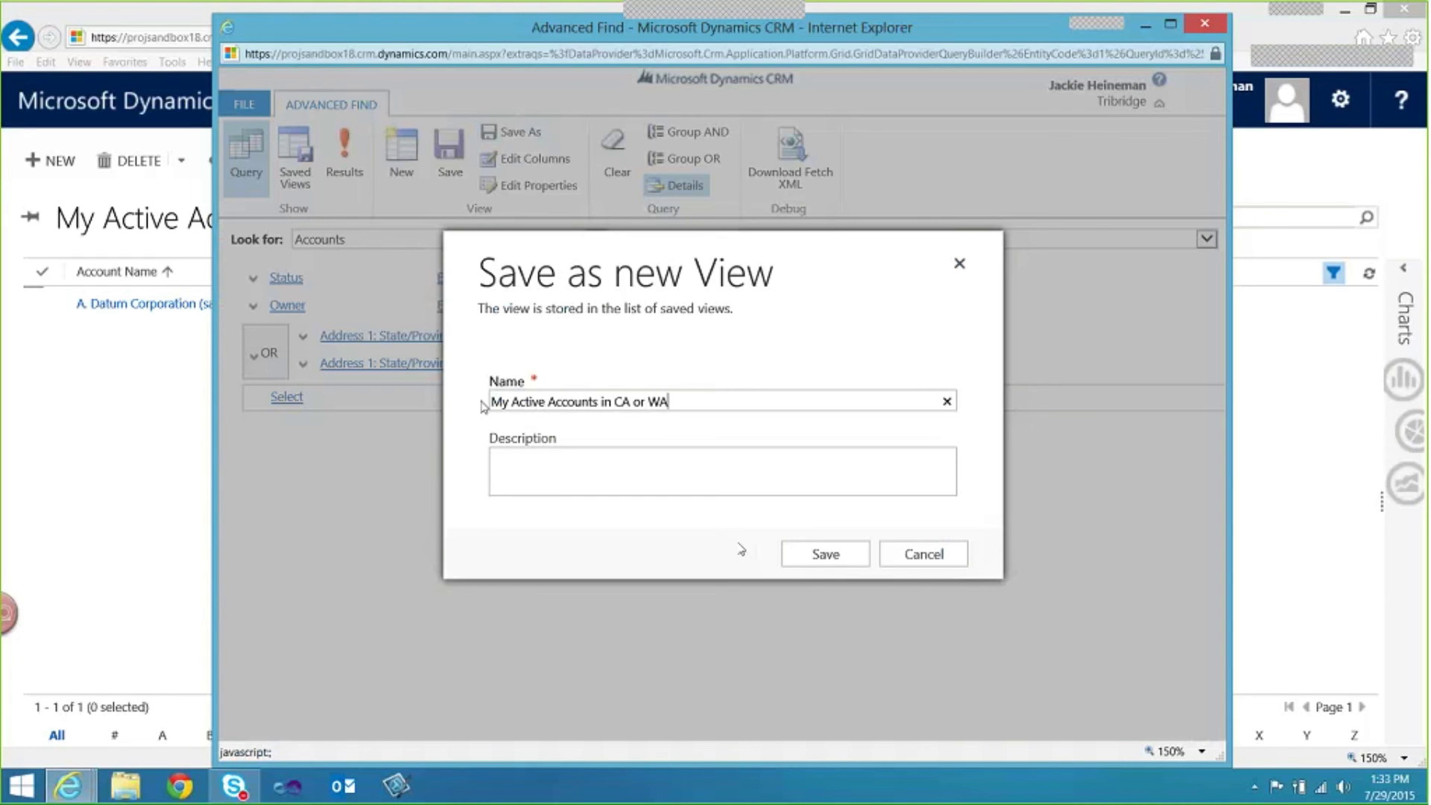
{"action": "left_click", "coordinate": [826, 555]}
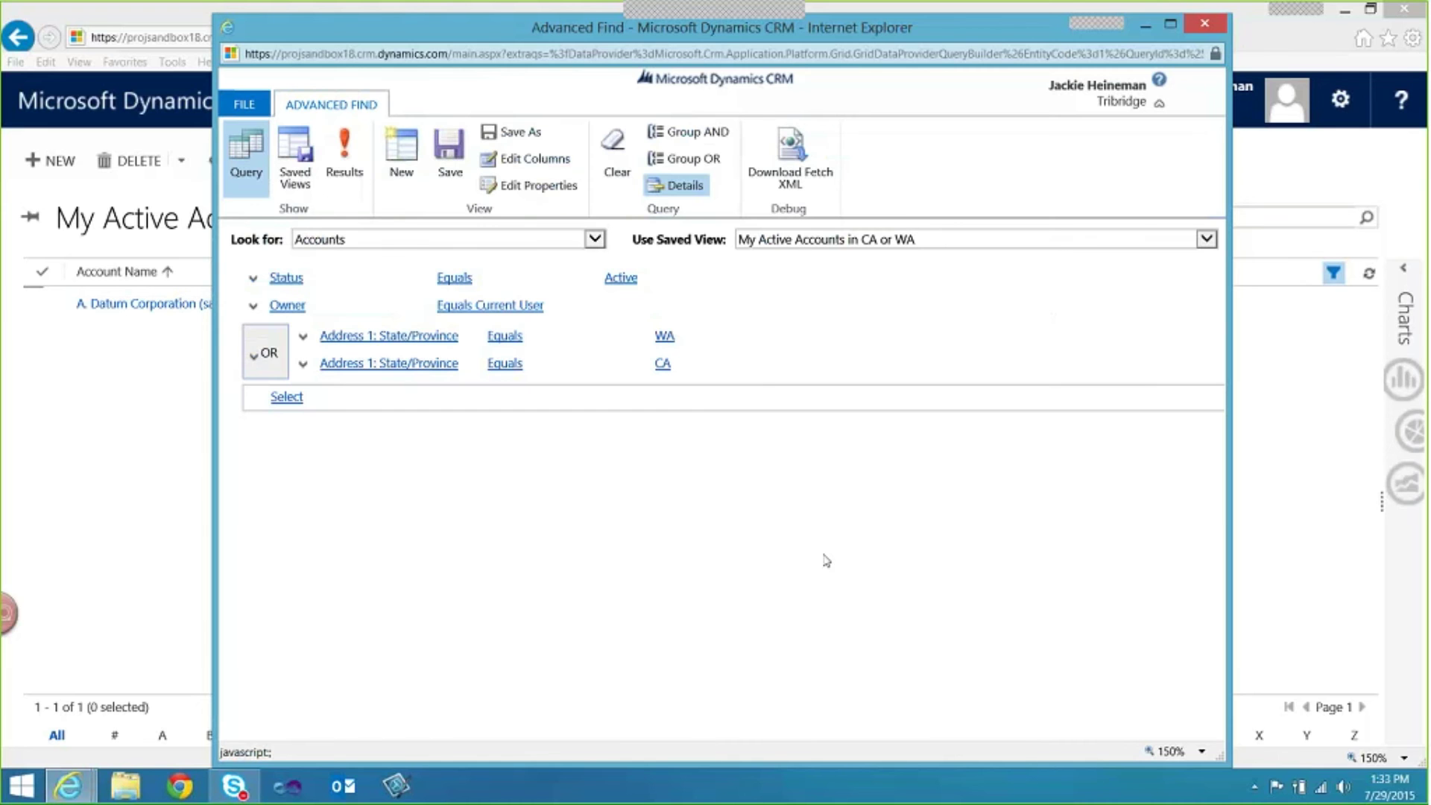
Review the list of saved Accounts views and load the saved view x.
{"action": "left_click", "coordinate": [296, 161]}
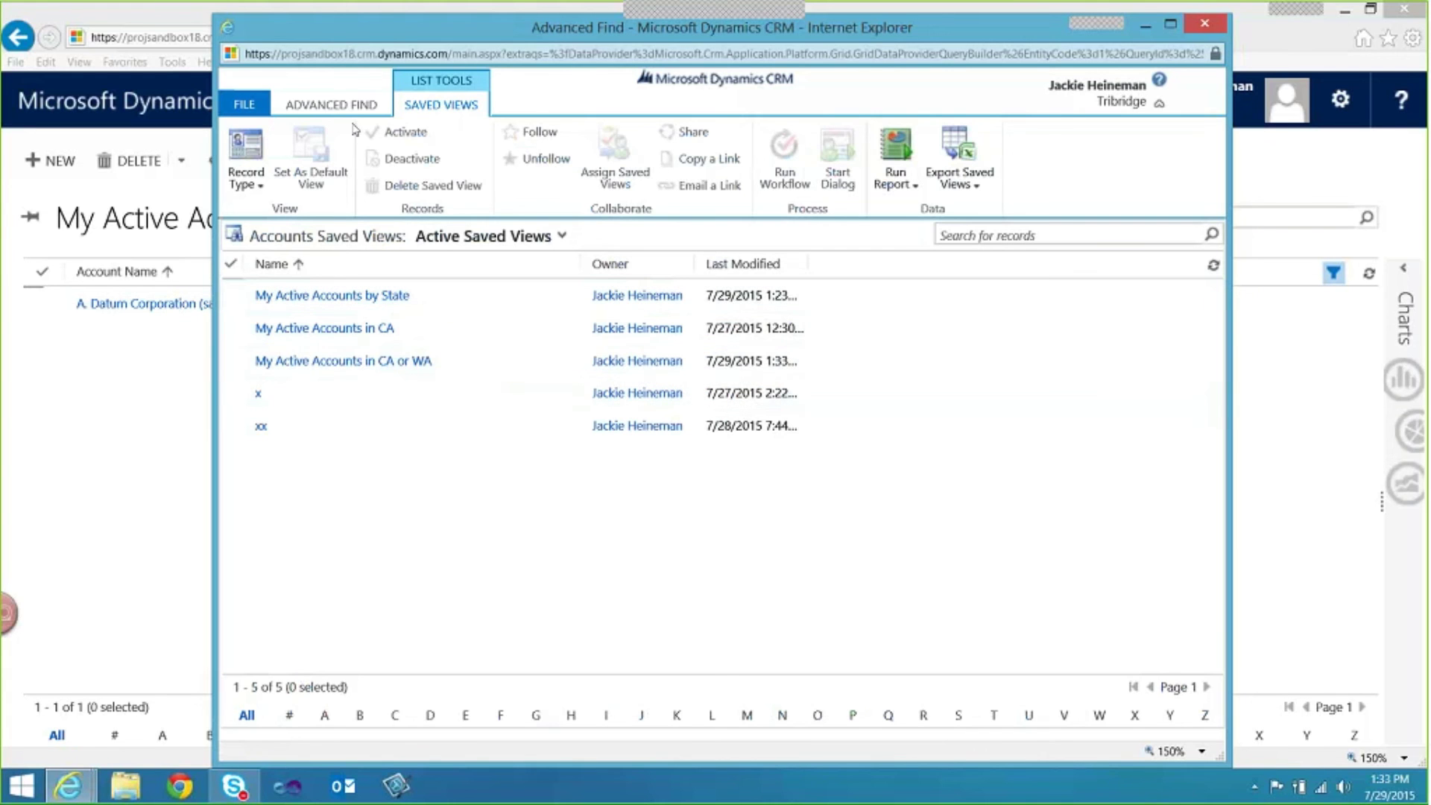
{"action": "left_click", "coordinate": [332, 105]}
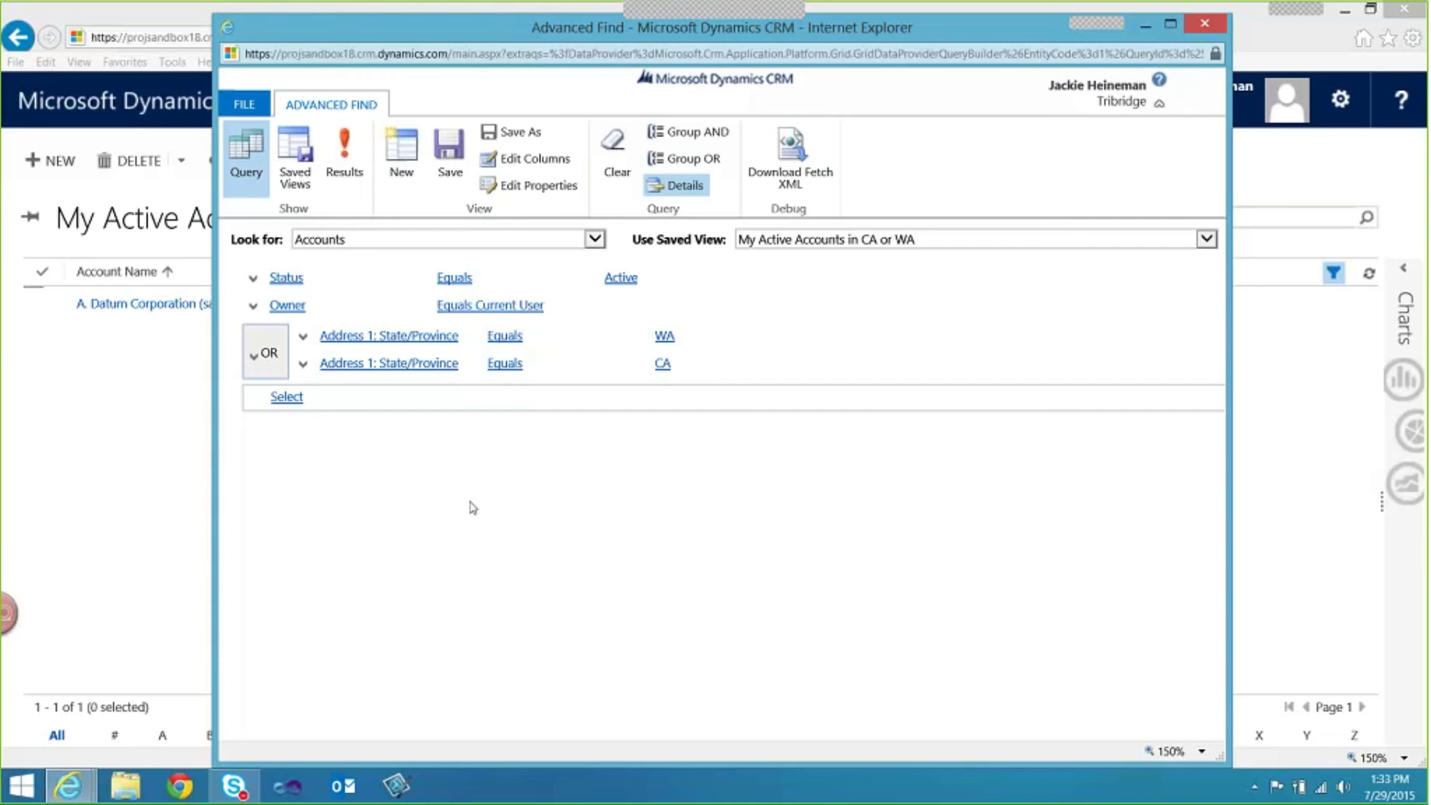
{"action": "left_click", "coordinate": [839, 239]}
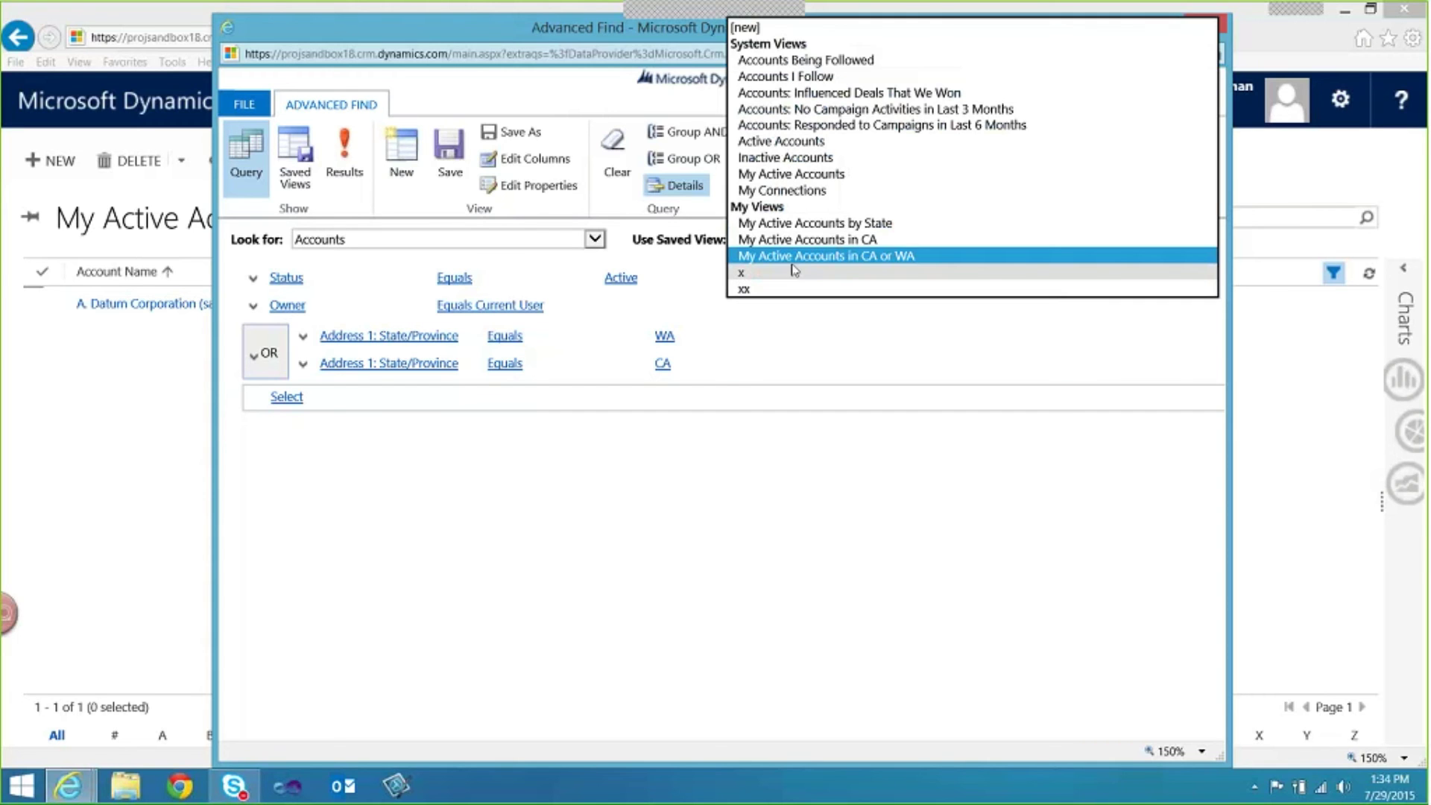
{"action": "left_click", "coordinate": [833, 273]}
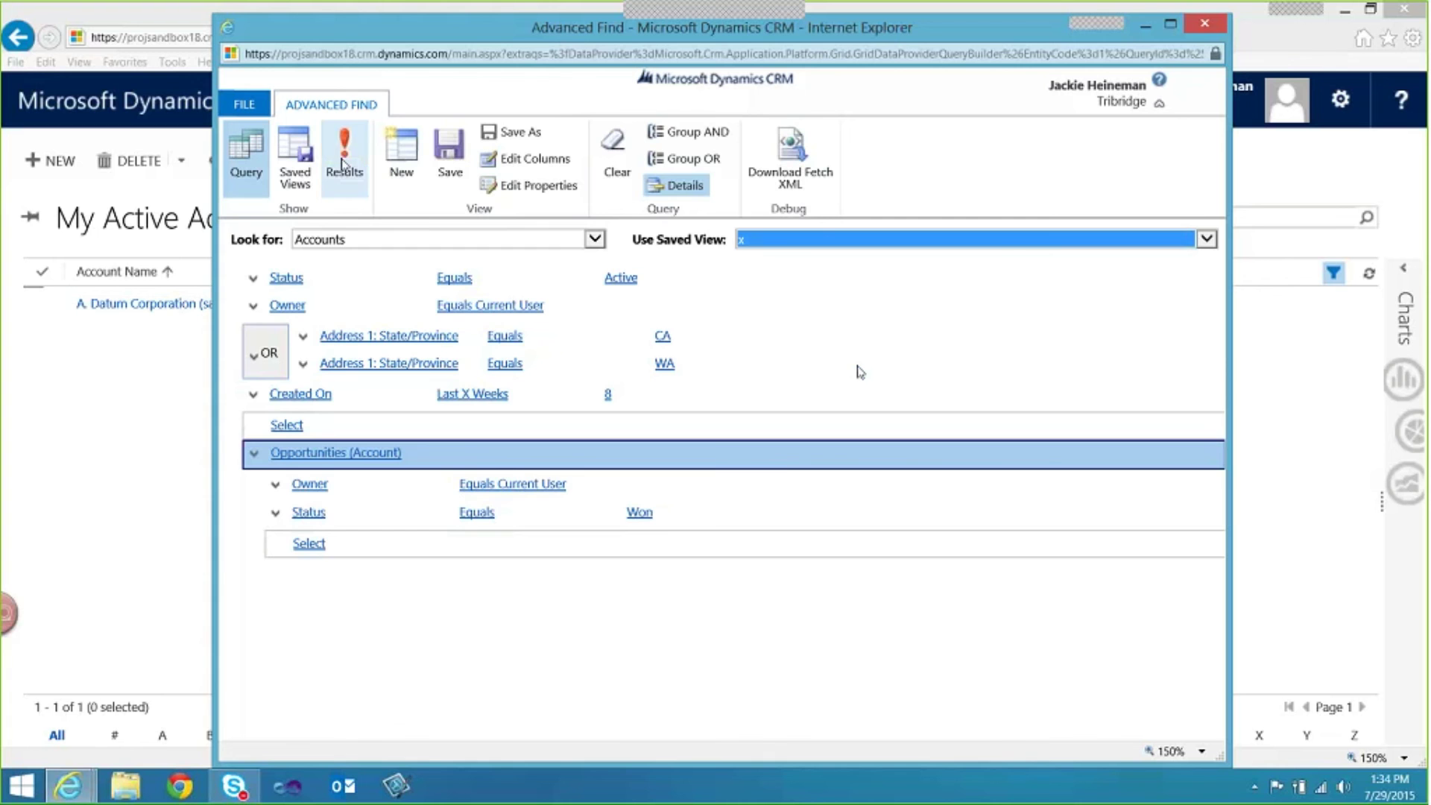
Run the saved view's query and examine its results in a widened, repositioned Advanced Find window.
{"action": "left_click", "coordinate": [343, 164]}
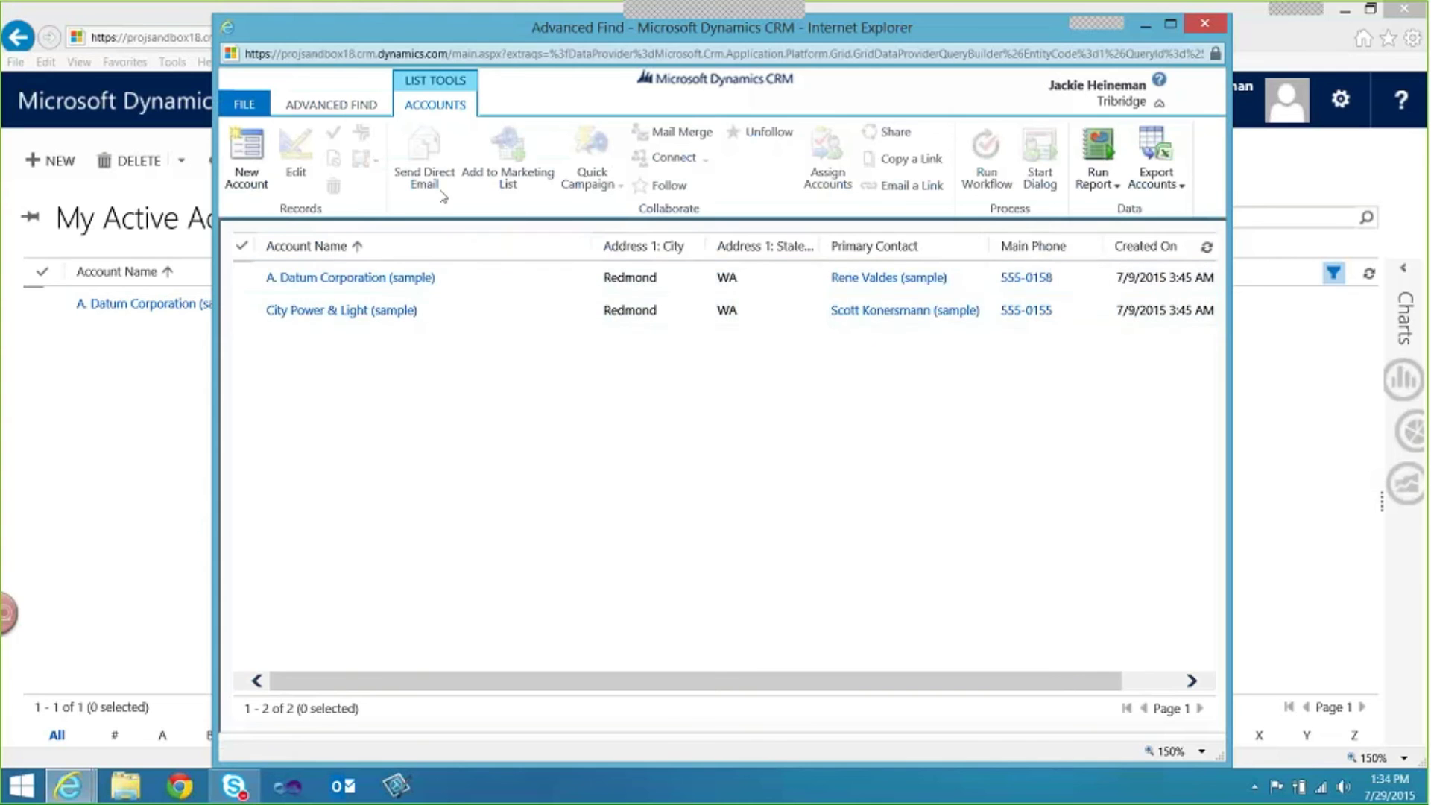
{"action": "left_click", "coordinate": [332, 104]}
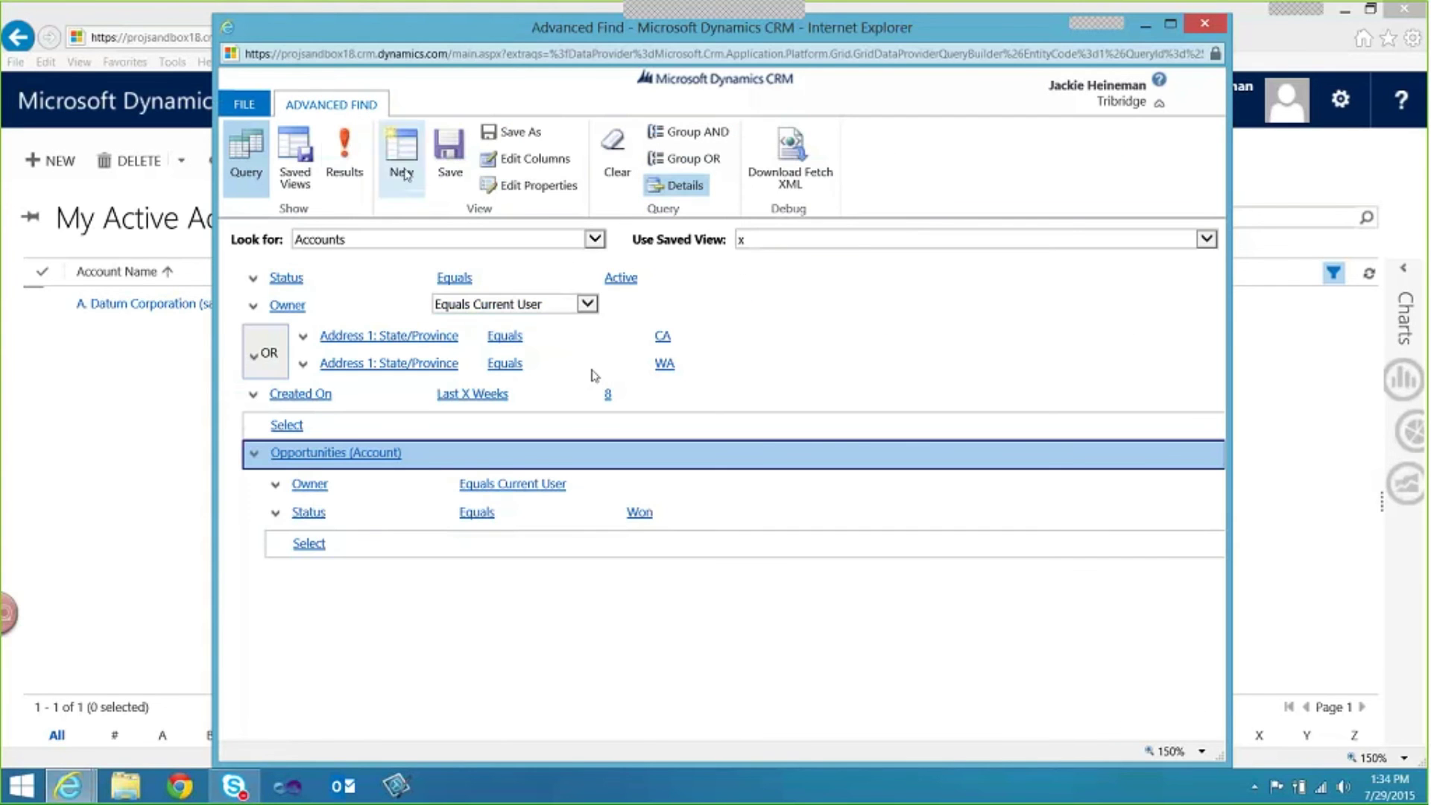
{"action": "left_click", "coordinate": [341, 156]}
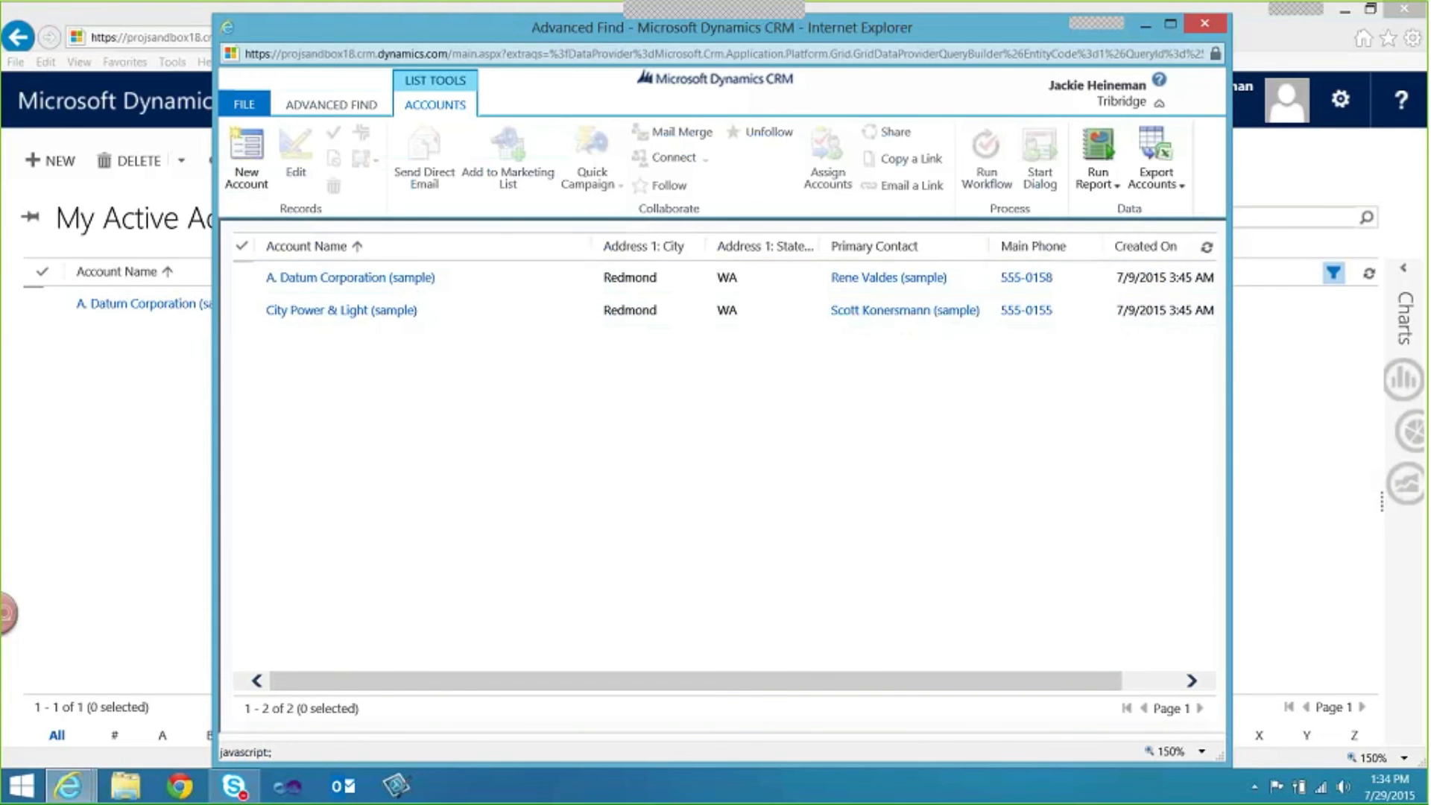
{"action": "left_click_drag", "start_coordinate": [1228, 447], "coordinate": [1291, 434]}
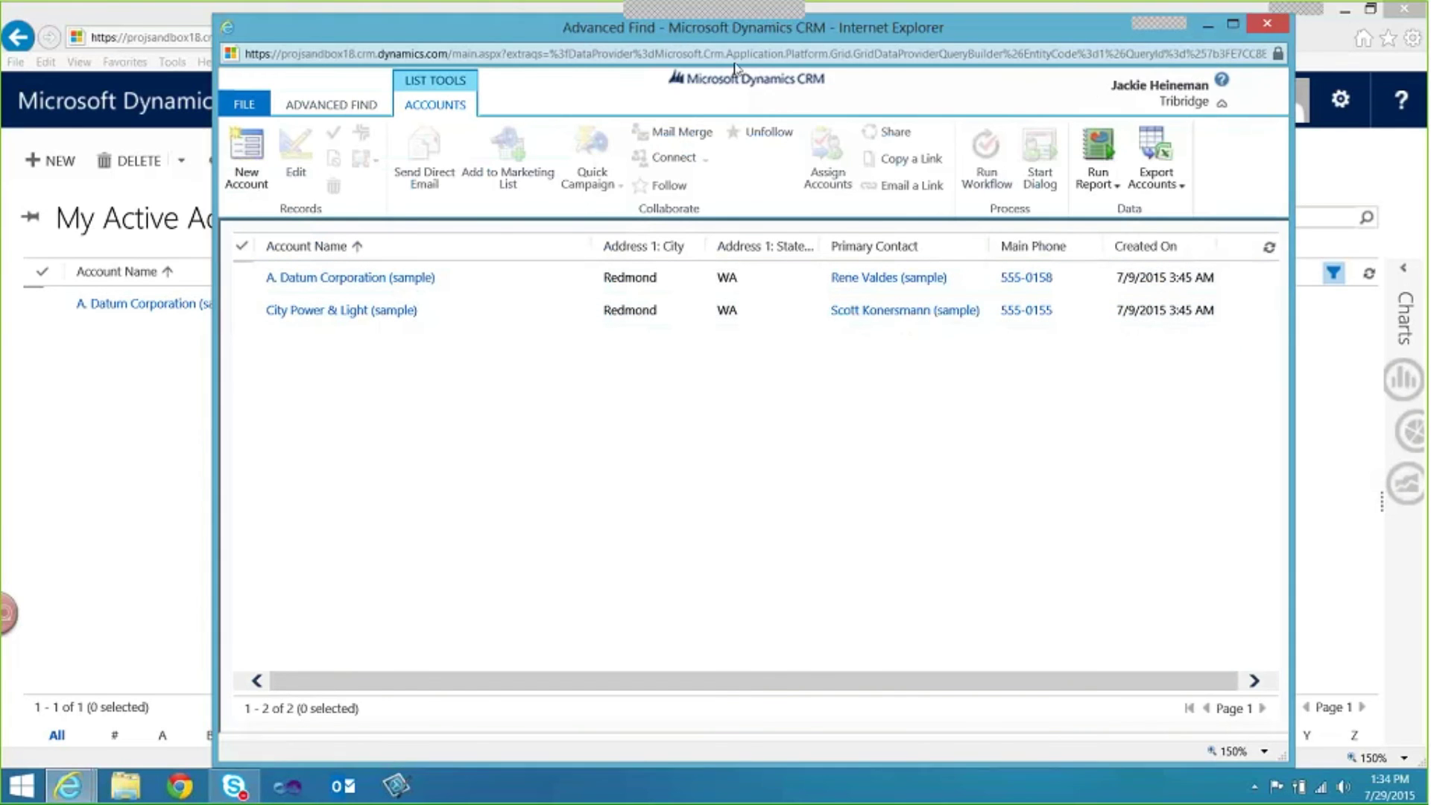
{"action": "left_click_drag", "start_coordinate": [705, 28], "coordinate": [575, 32]}
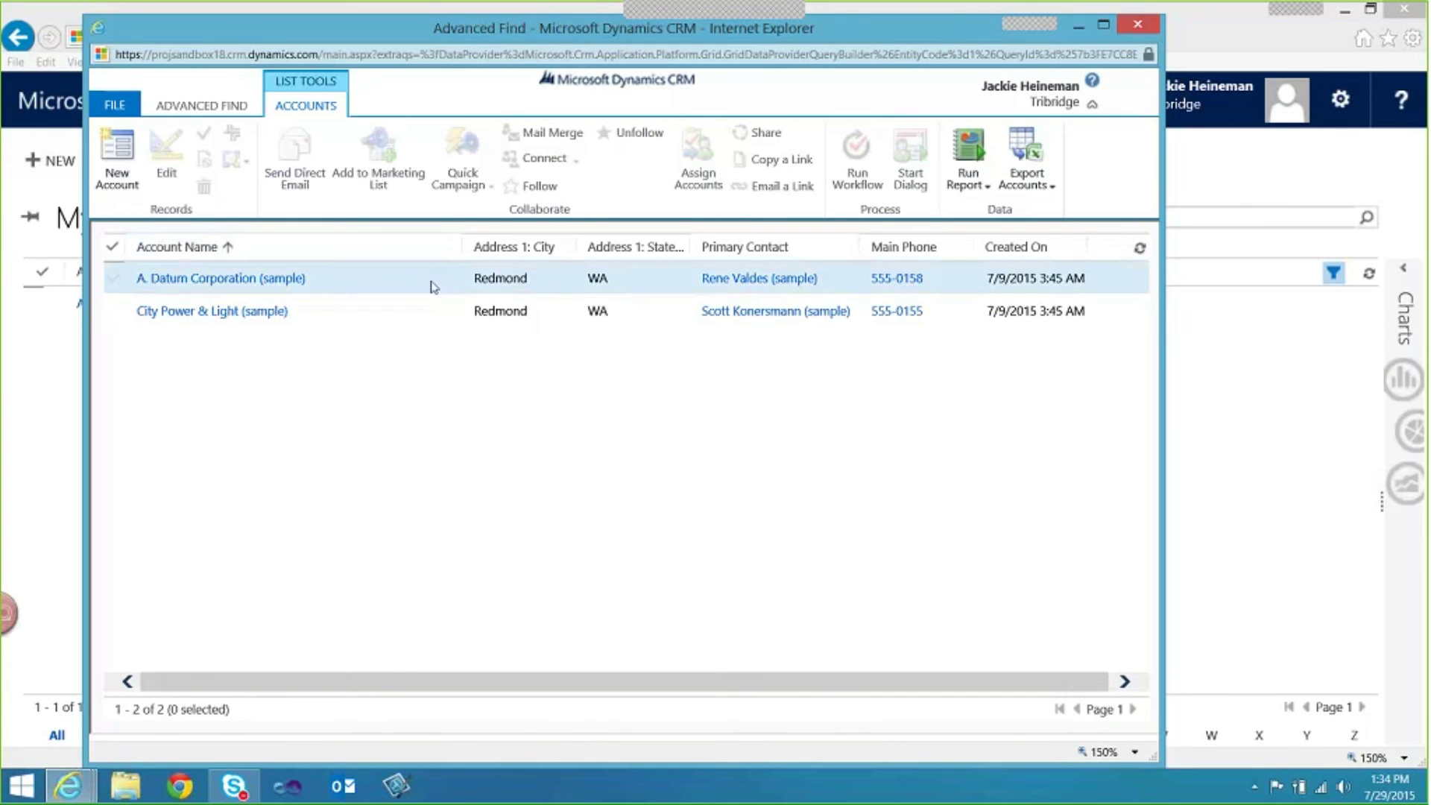
Return to the query criteria and examine the record types available for adding columns to the view, leaving its columns unedited.
{"action": "left_click", "coordinate": [224, 112]}
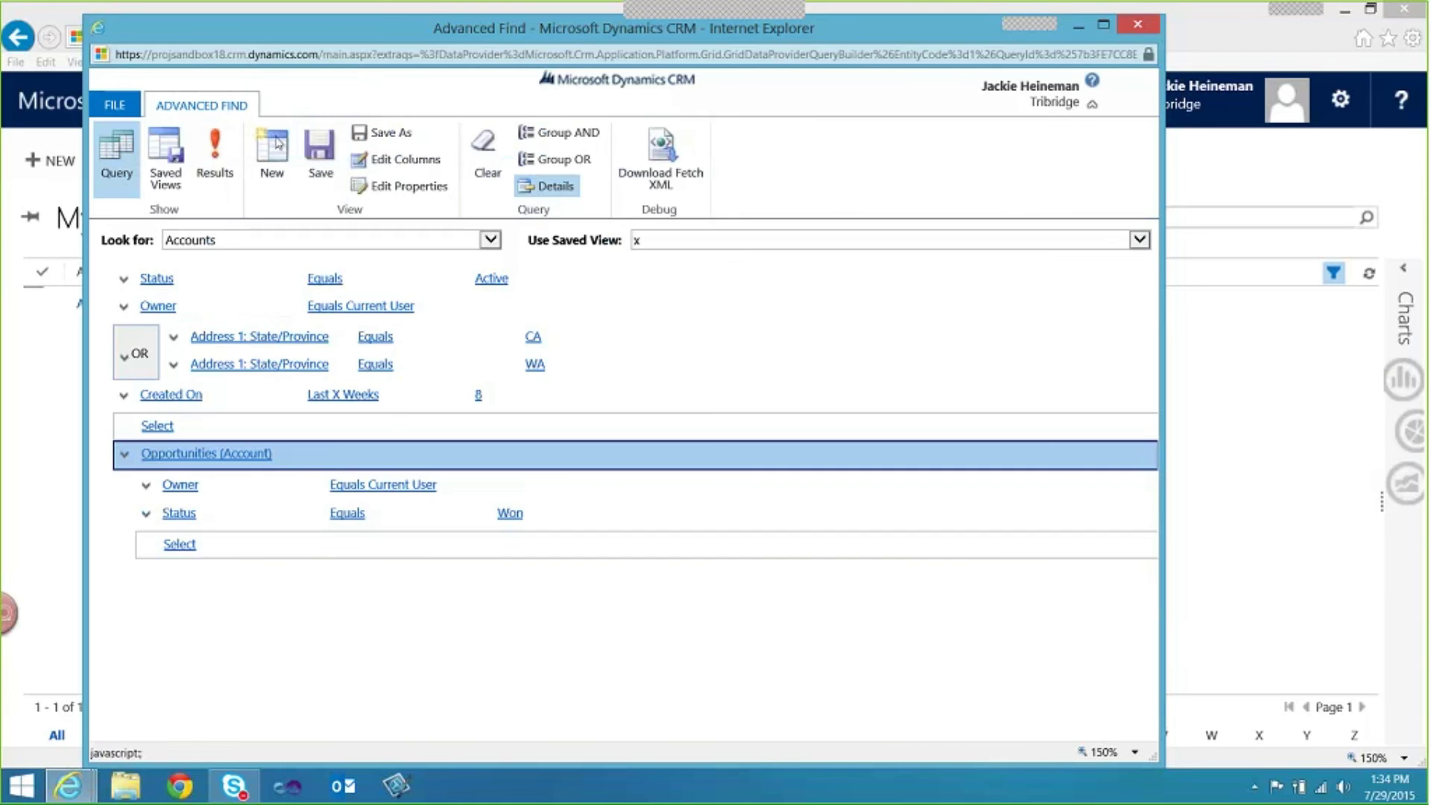
{"action": "left_click", "coordinate": [384, 164]}
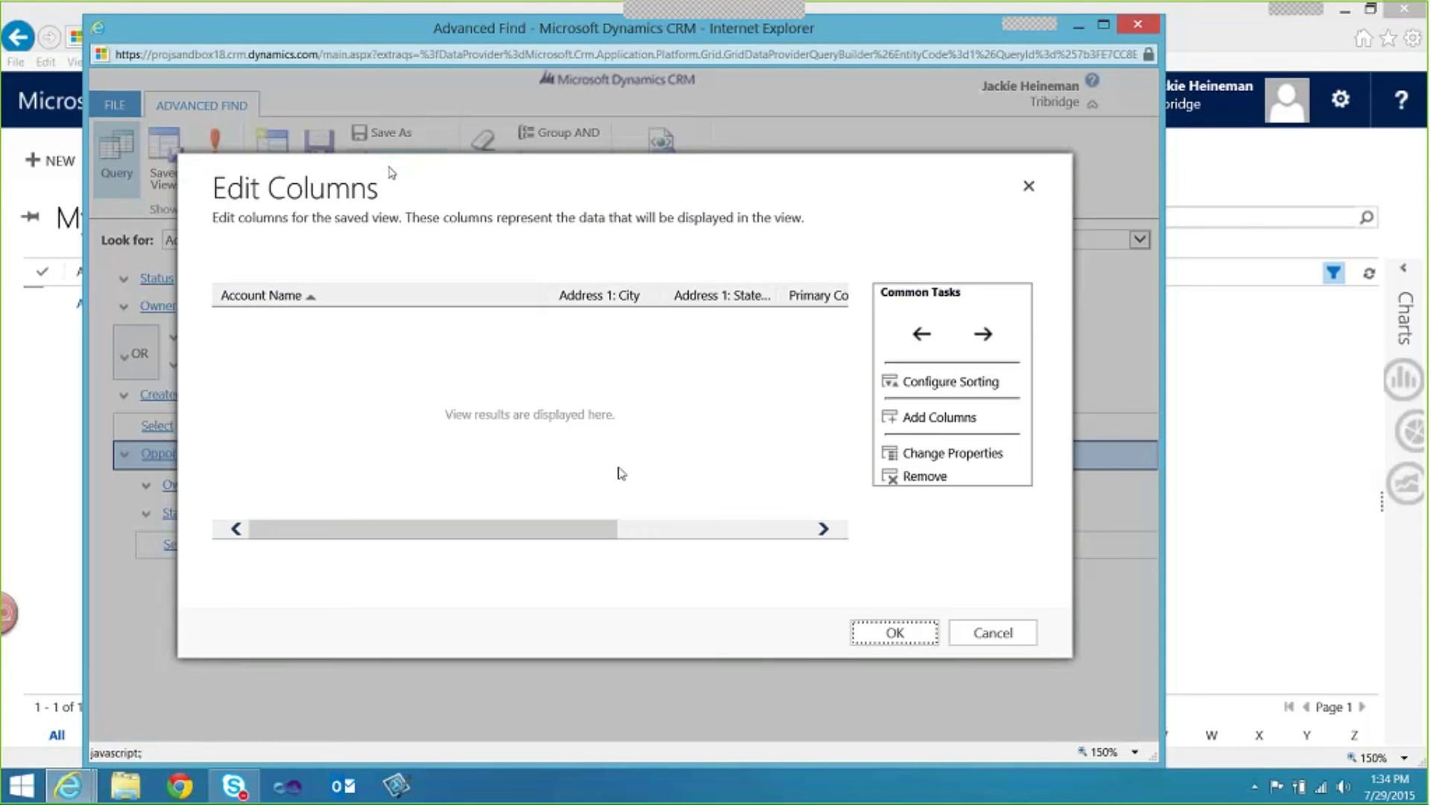
{"action": "left_click", "coordinate": [952, 421]}
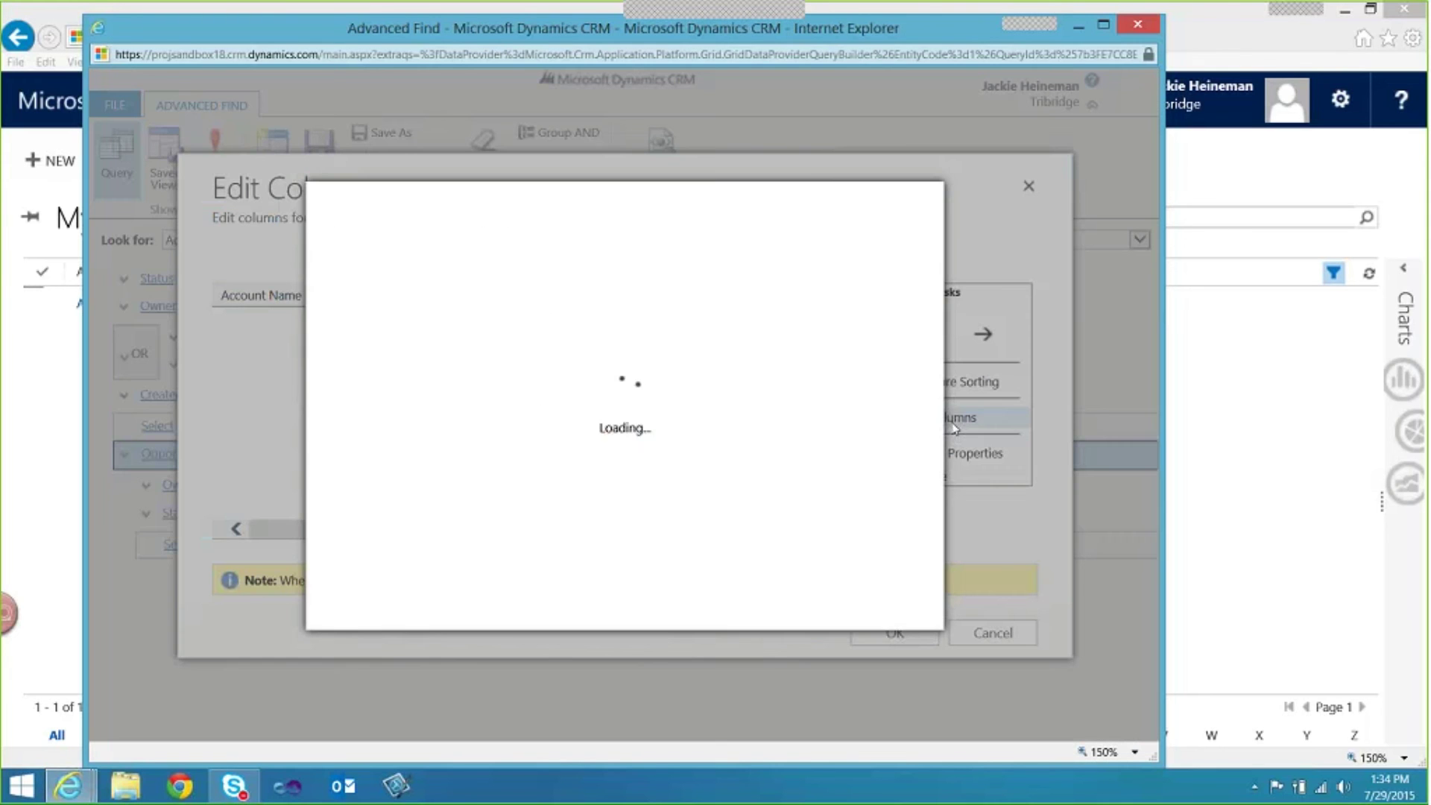
{"action": "left_click", "coordinate": [720, 326]}
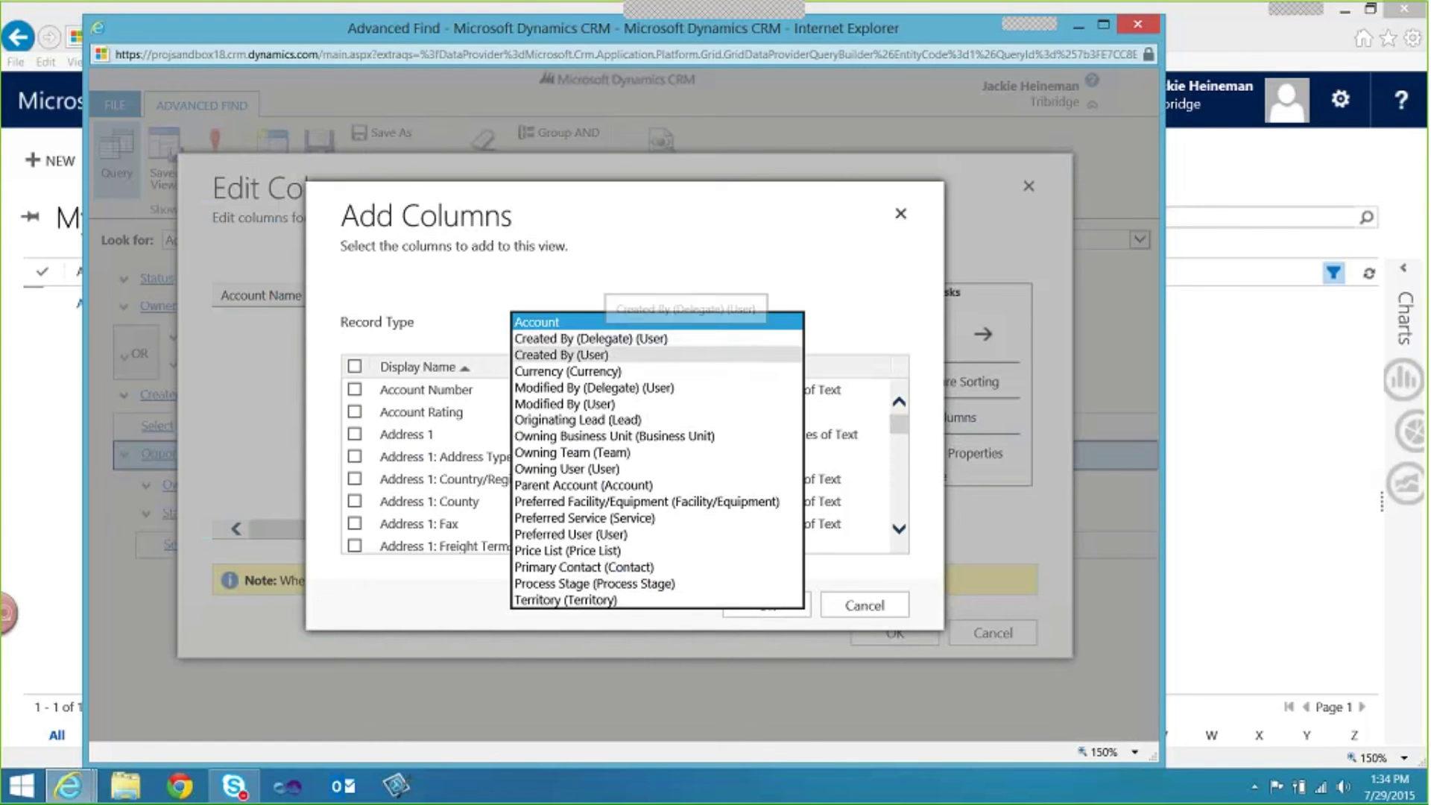
{"action": "left_click", "coordinate": [891, 324]}
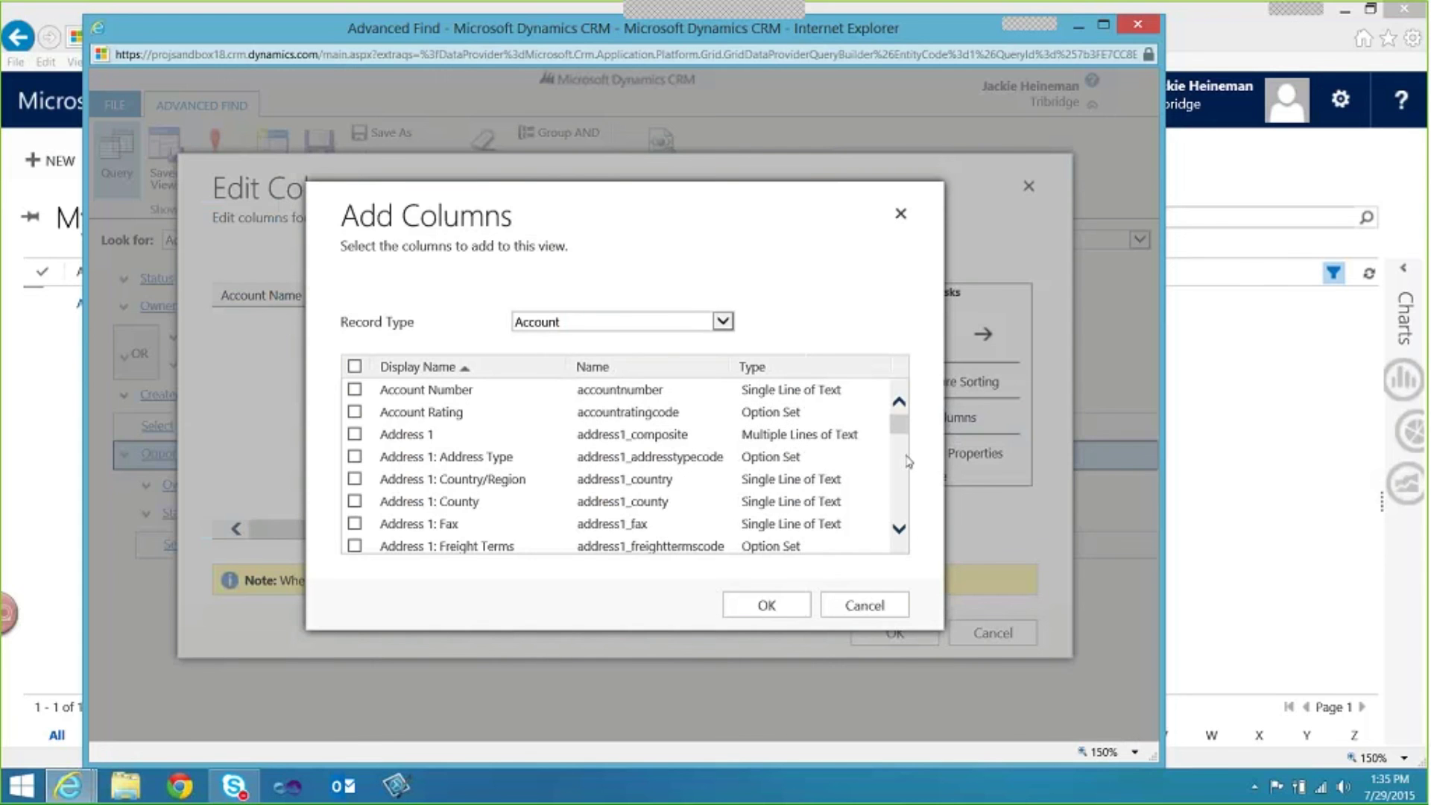
{"action": "left_click", "coordinate": [894, 605]}
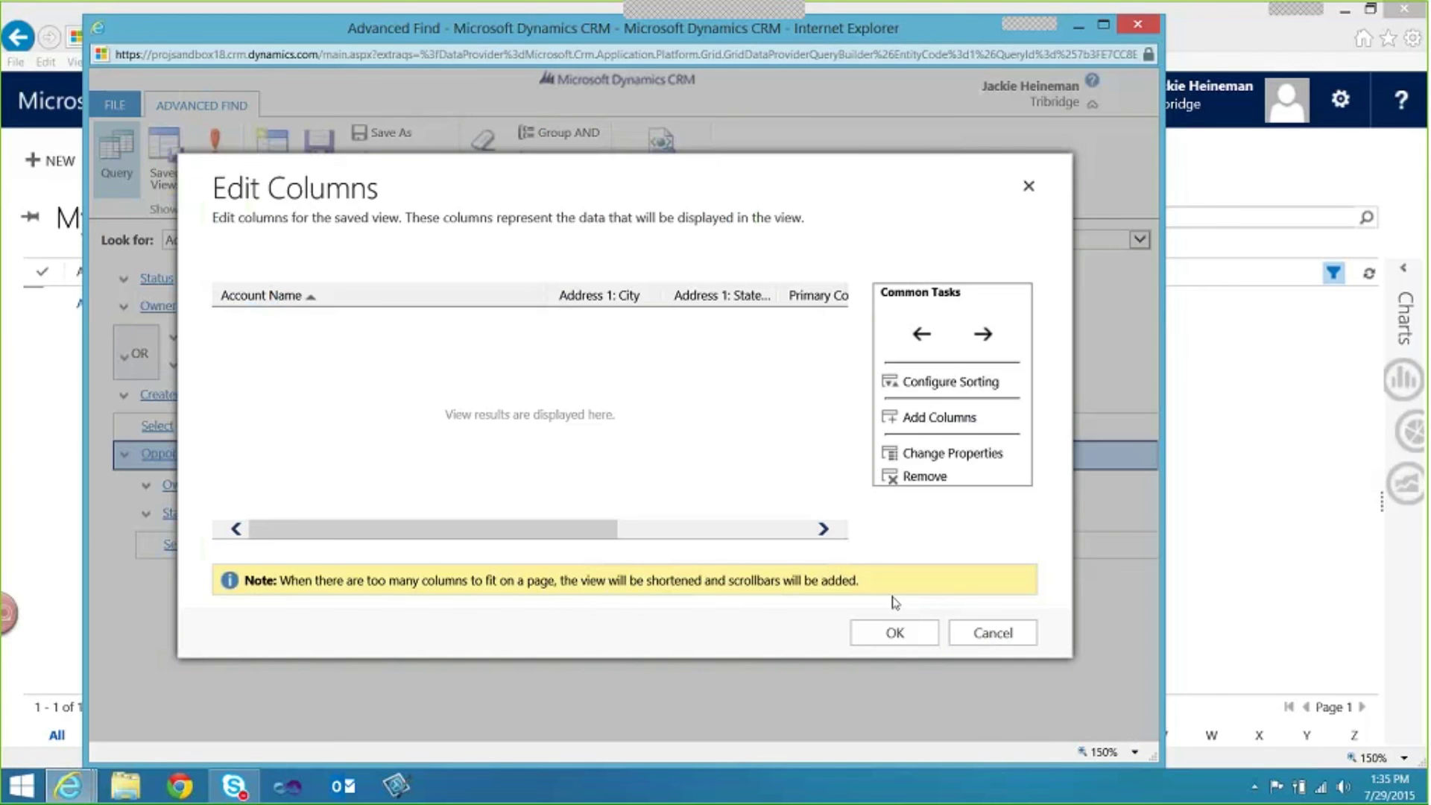
{"action": "left_click", "coordinate": [993, 632]}
{"action": "left_click", "coordinate": [678, 336]}
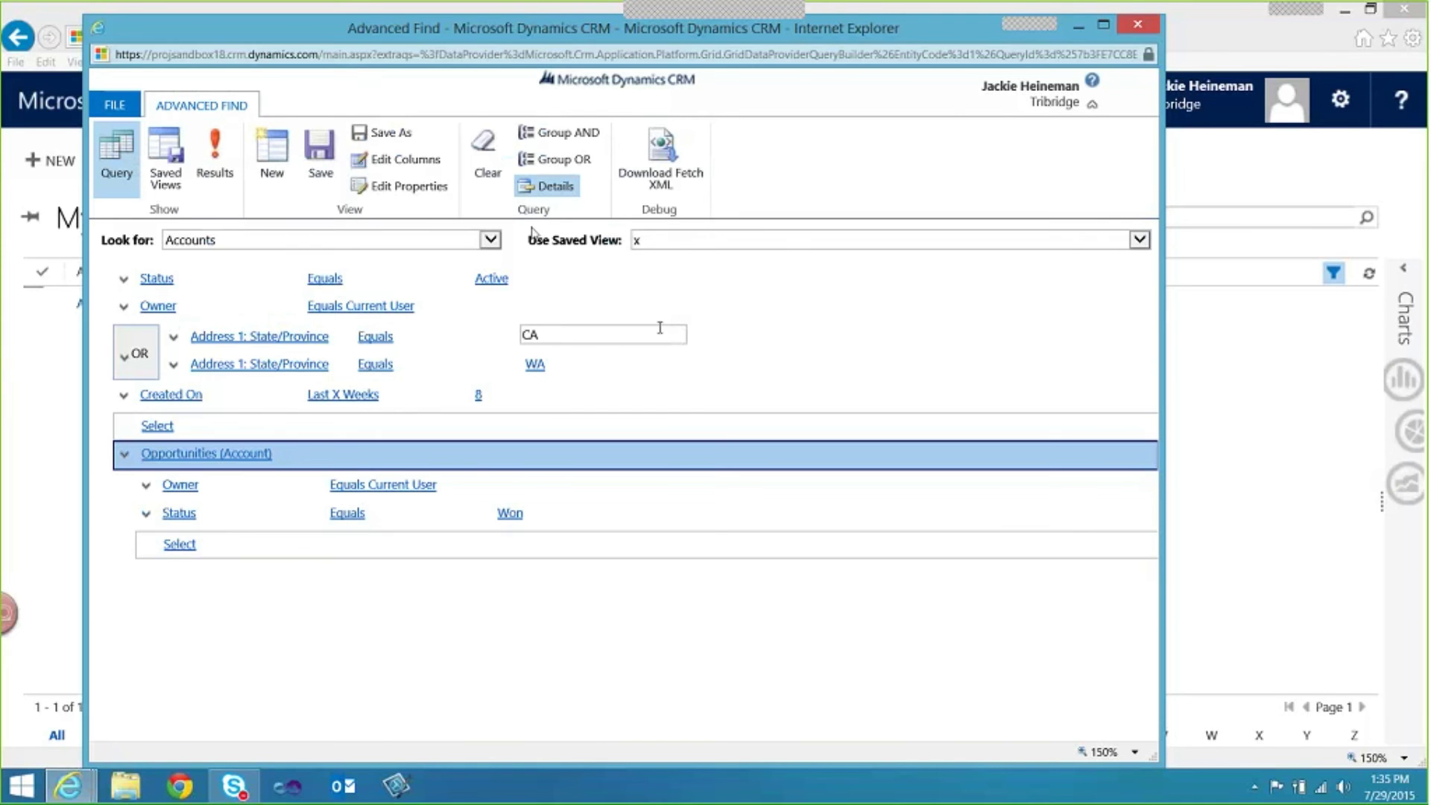
Change the record type the query looks for to Opportunities.
{"action": "left_click", "coordinate": [490, 239]}
{"action": "left_click_drag", "start_coordinate": [501, 328], "coordinate": [501, 444]}
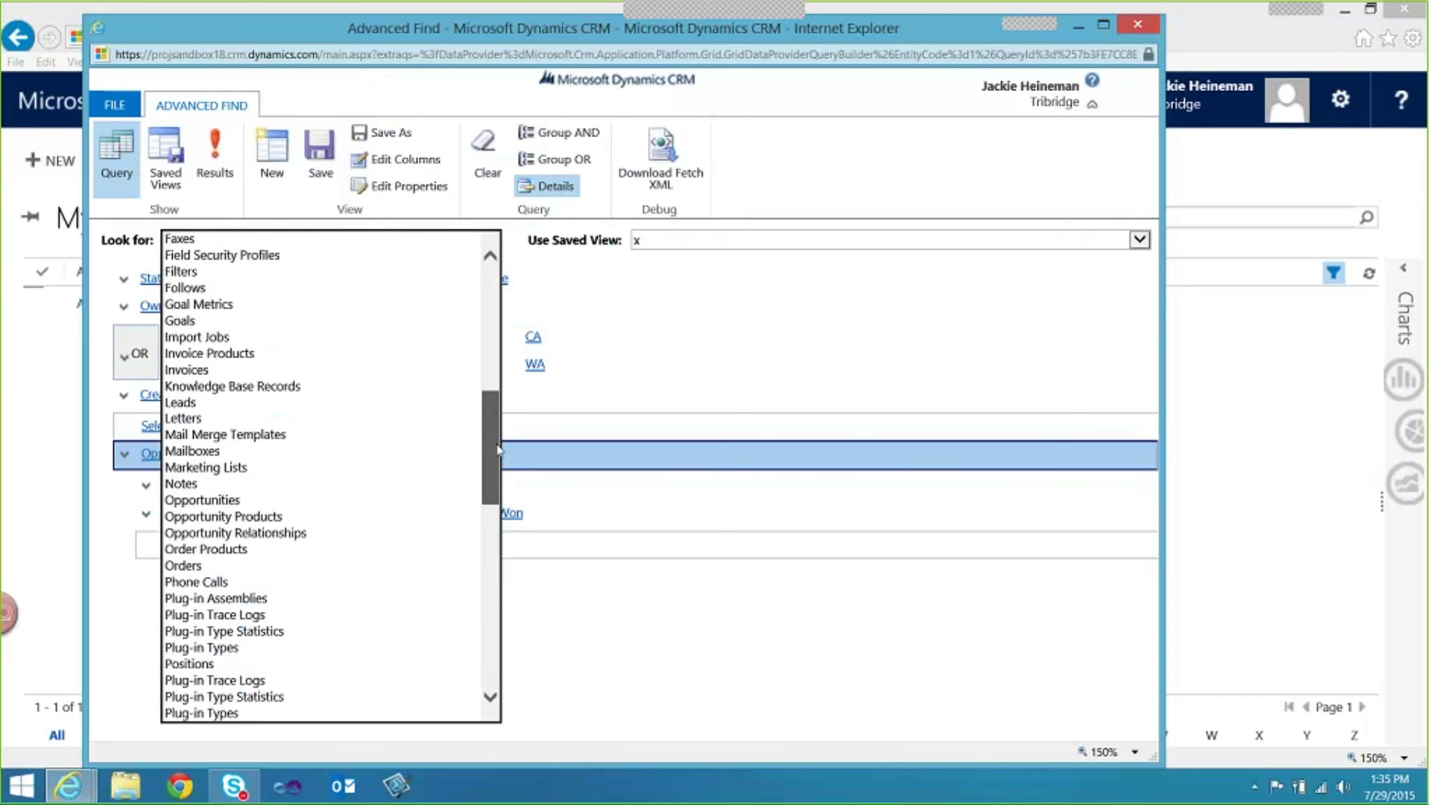
{"action": "left_click", "coordinate": [342, 502]}
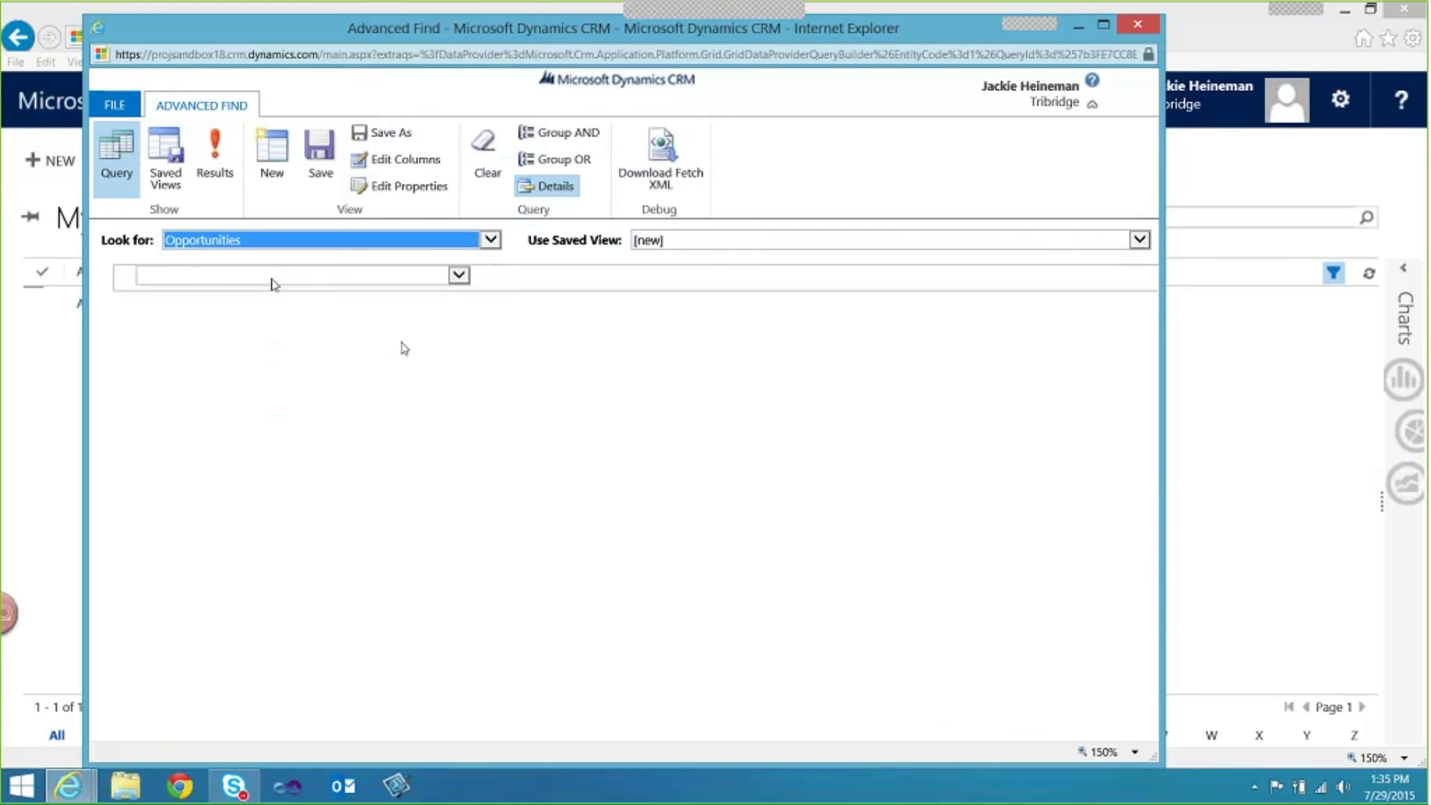
Add a criterion to the Opportunities query requiring Status Equals Won.
{"action": "left_click", "coordinate": [272, 282]}
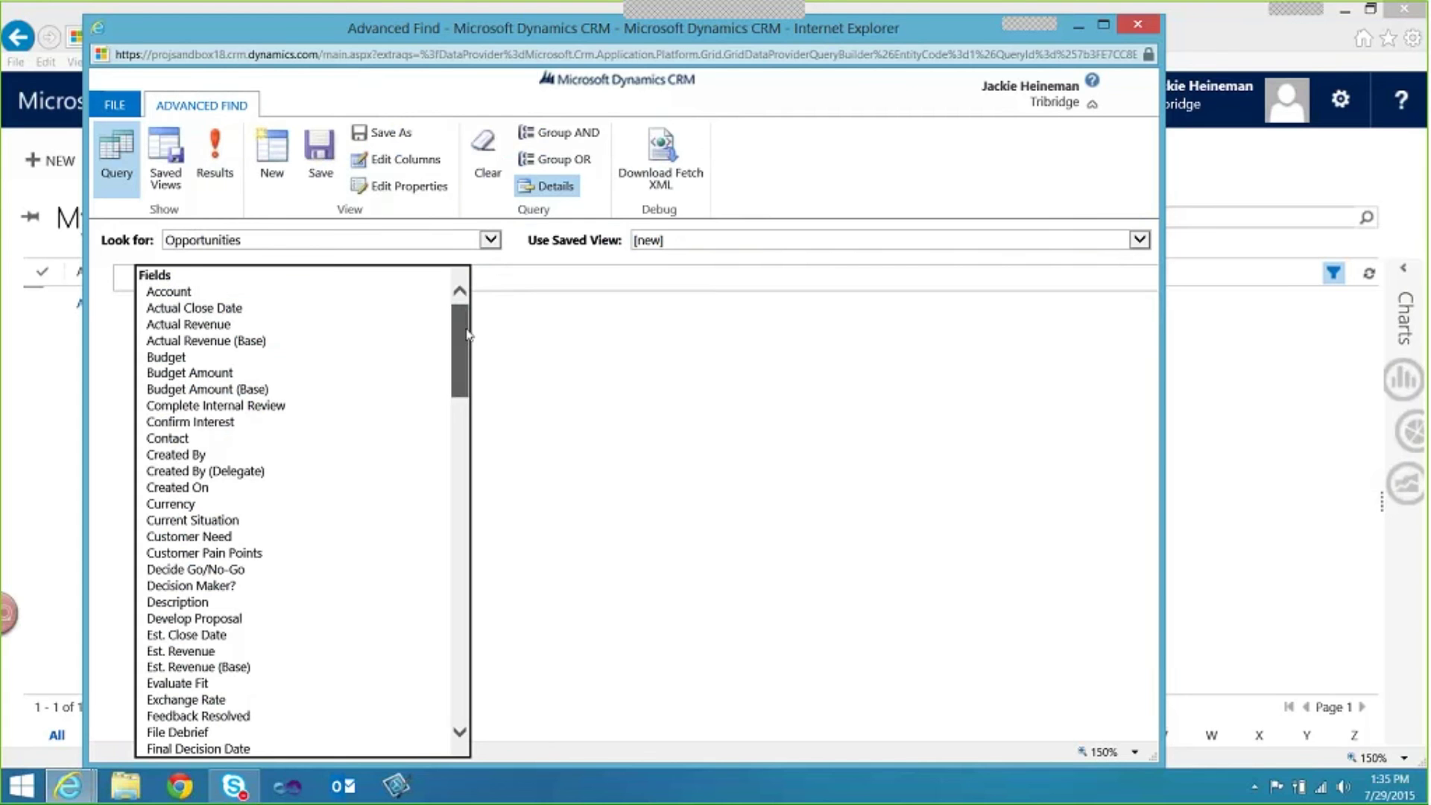
{"action": "left_click_drag", "start_coordinate": [467, 336], "coordinate": [462, 496]}
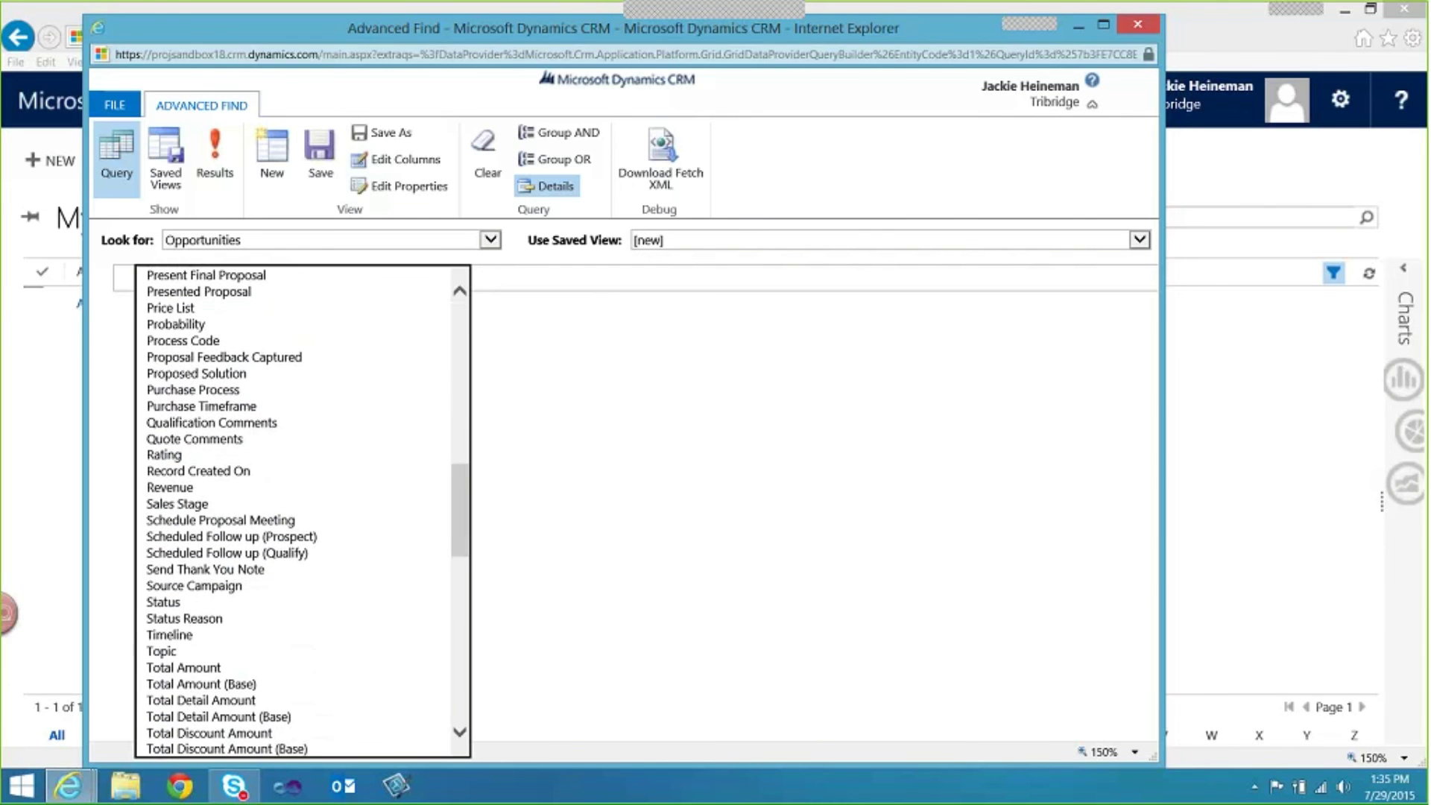
{"action": "left_click", "coordinate": [163, 602]}
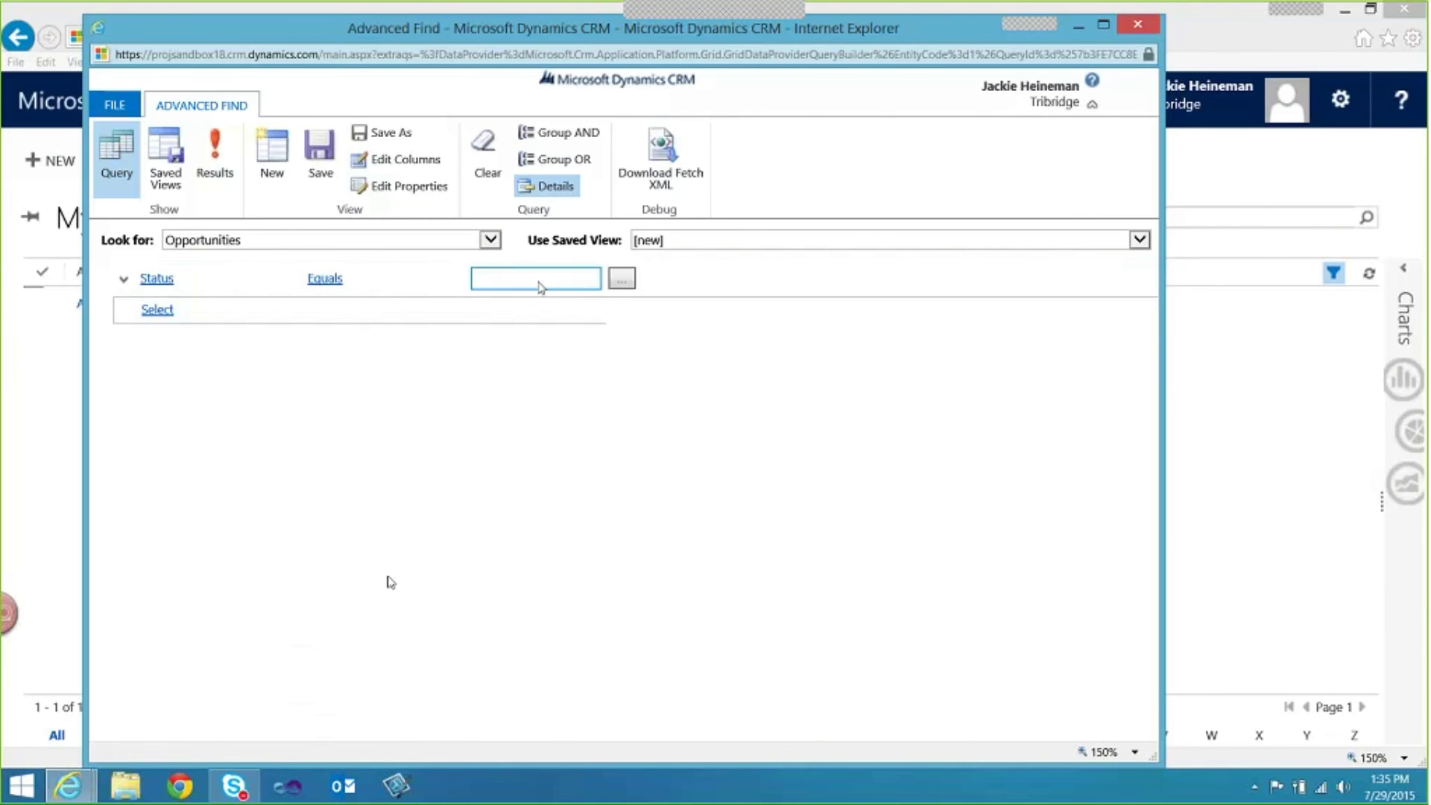
{"action": "left_click", "coordinate": [544, 287]}
{"action": "left_click", "coordinate": [633, 282]}
{"action": "left_click", "coordinate": [393, 422]}
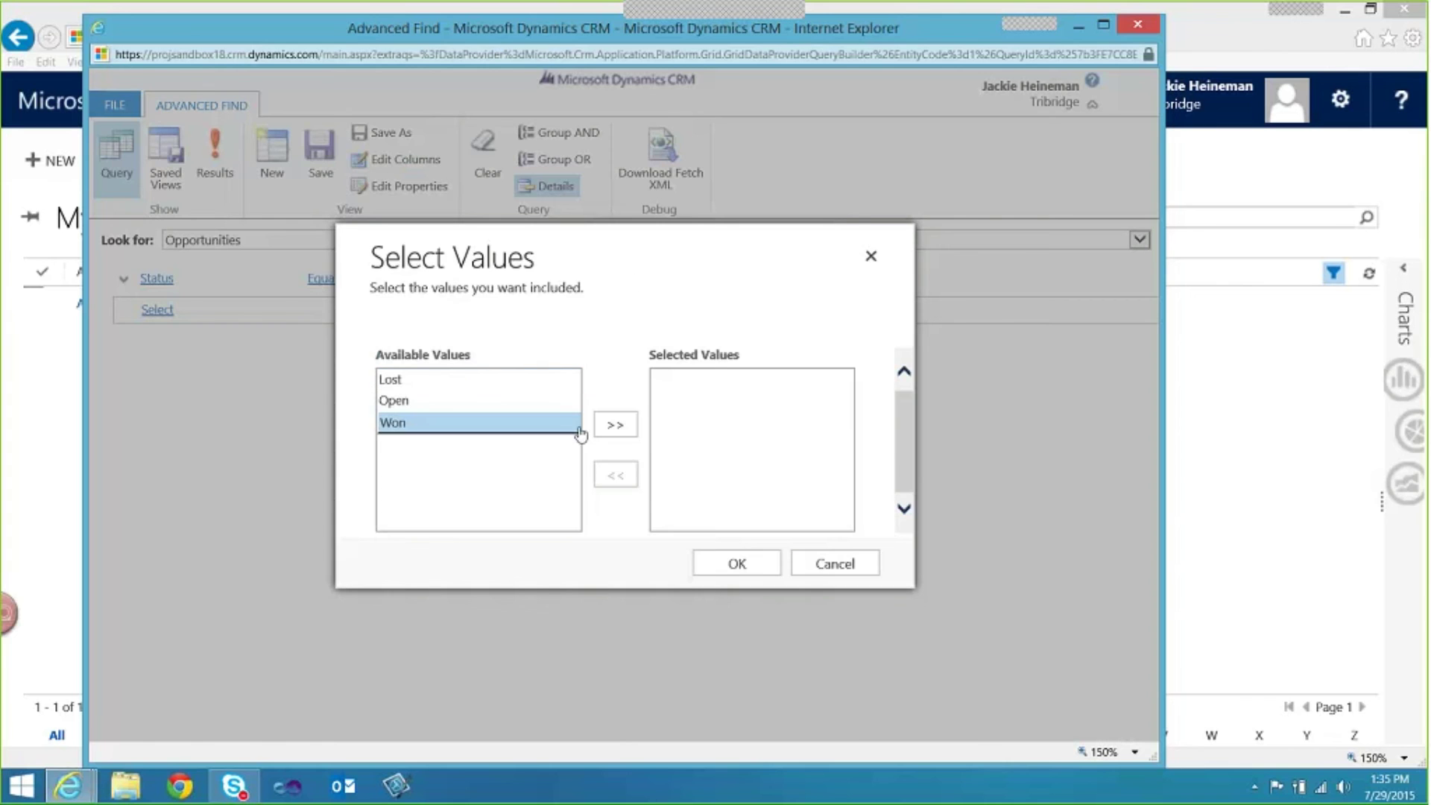
{"action": "left_click", "coordinate": [600, 429]}
{"action": "left_click", "coordinate": [738, 565]}
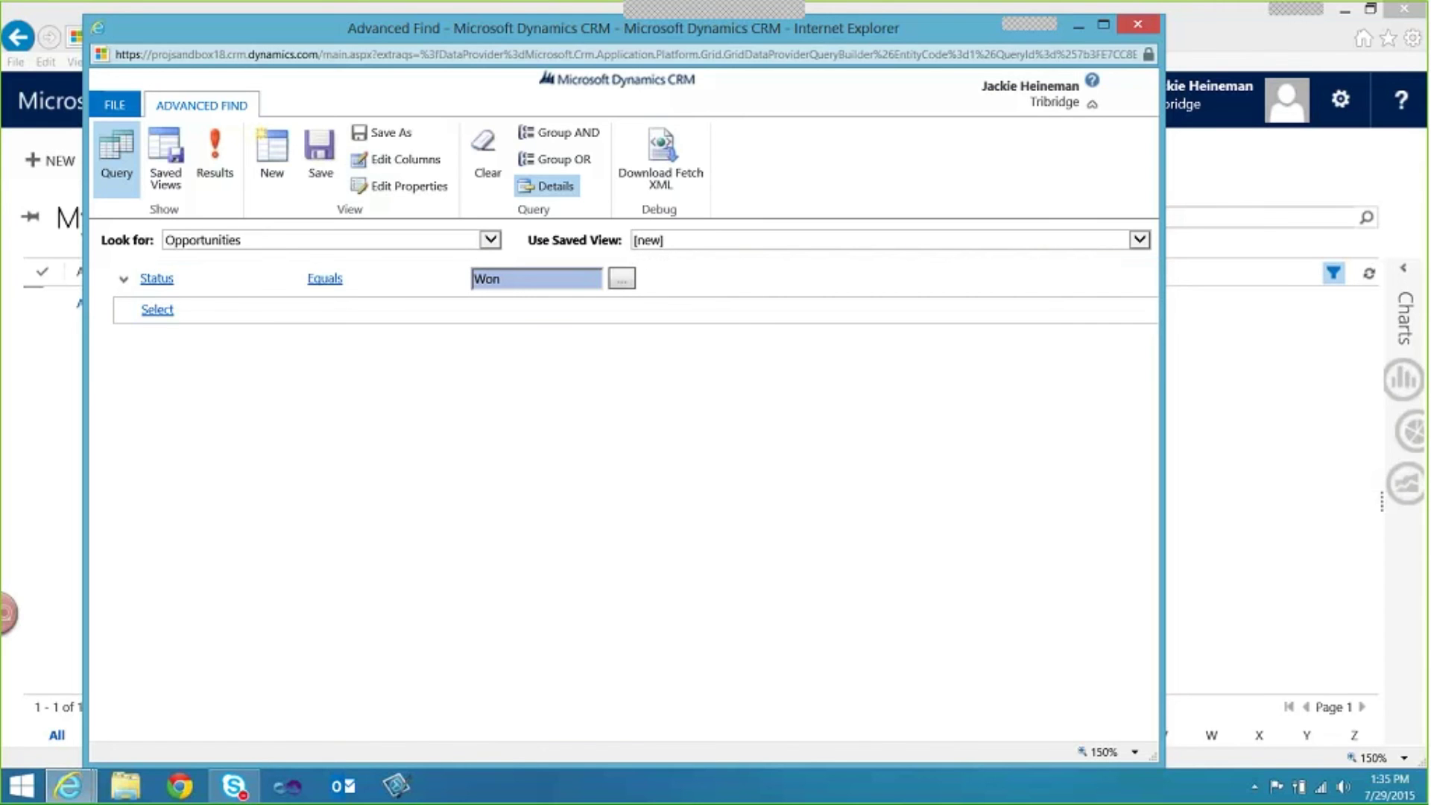
Add a second criterion requiring the opportunity's Owner to be the current user.
{"action": "left_click", "coordinate": [156, 309]}
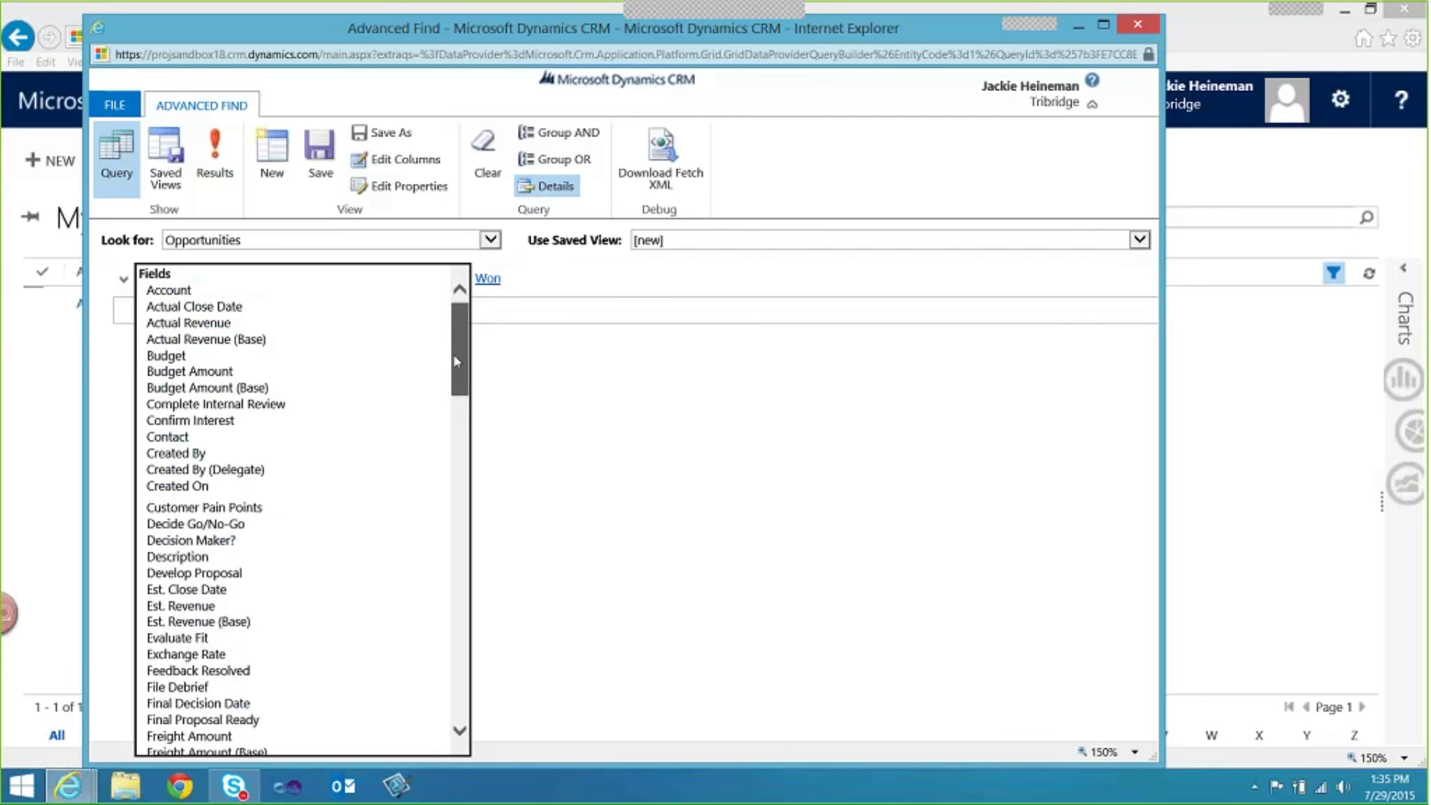
{"action": "left_click_drag", "start_coordinate": [460, 359], "coordinate": [460, 399]}
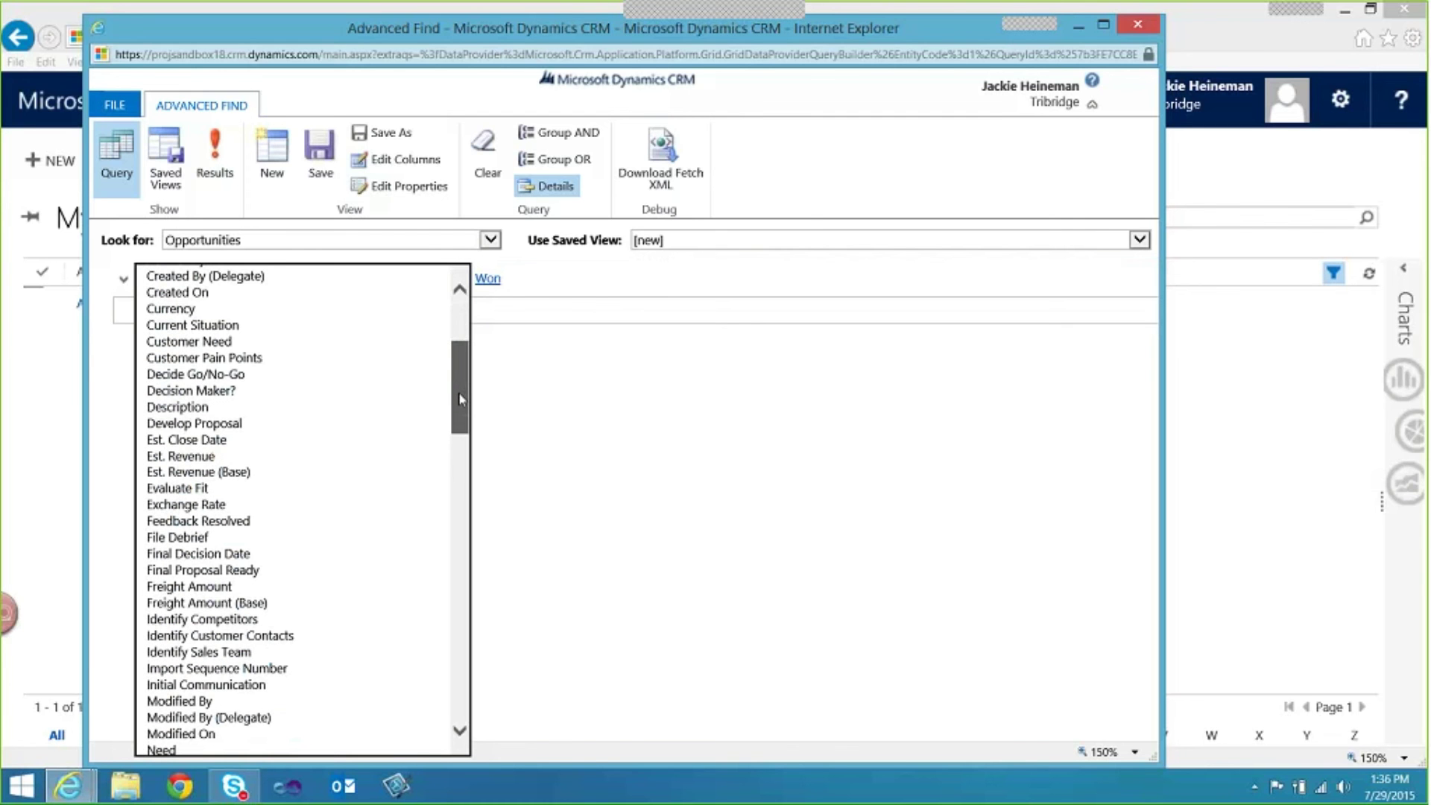
{"action": "left_click_drag", "start_coordinate": [460, 399], "coordinate": [479, 481]}
{"action": "left_click", "coordinate": [342, 435]}
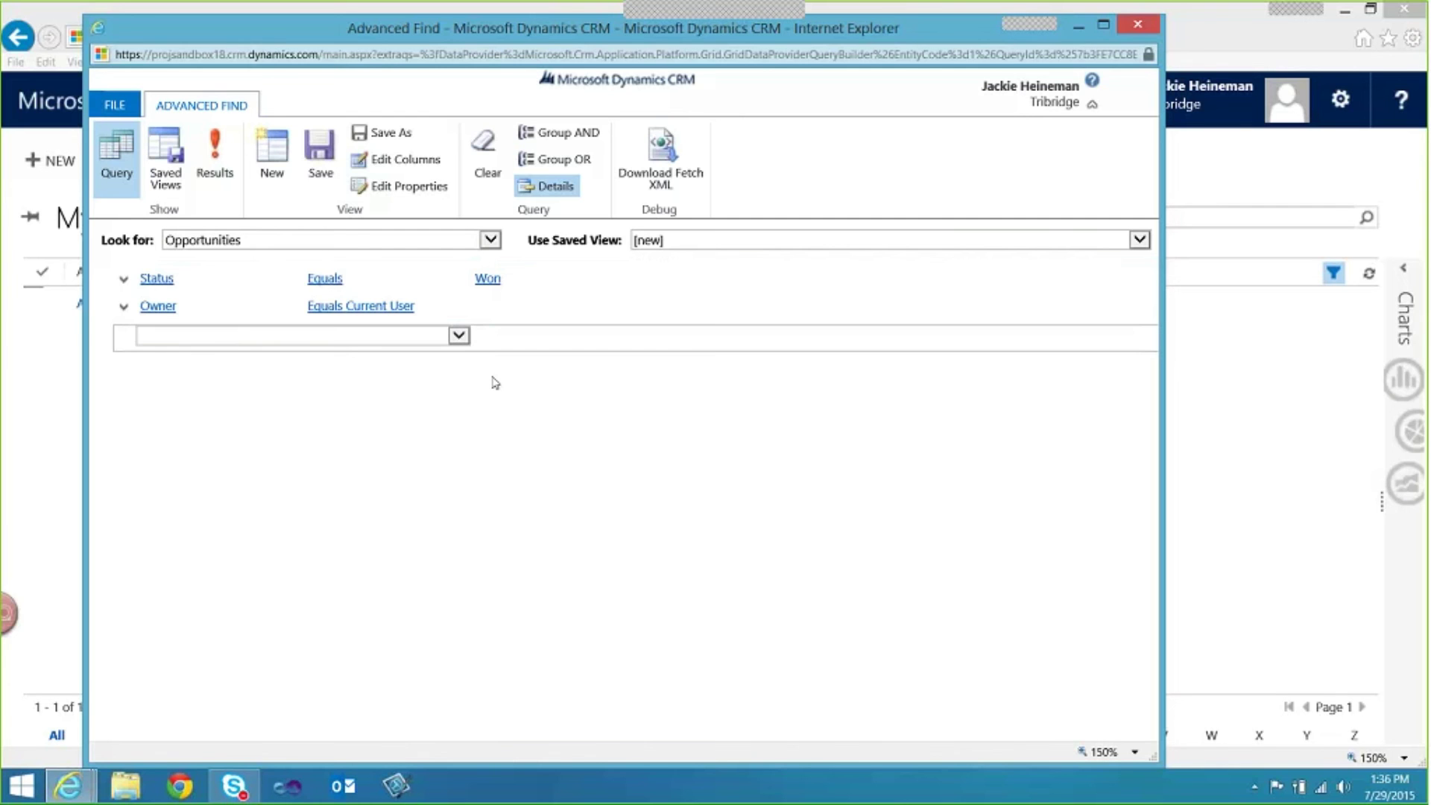
Review the available opportunity fields and add the related Account record type to the query.
{"action": "left_click", "coordinate": [459, 336]}
{"action": "left_click_drag", "start_coordinate": [464, 355], "coordinate": [470, 581]}
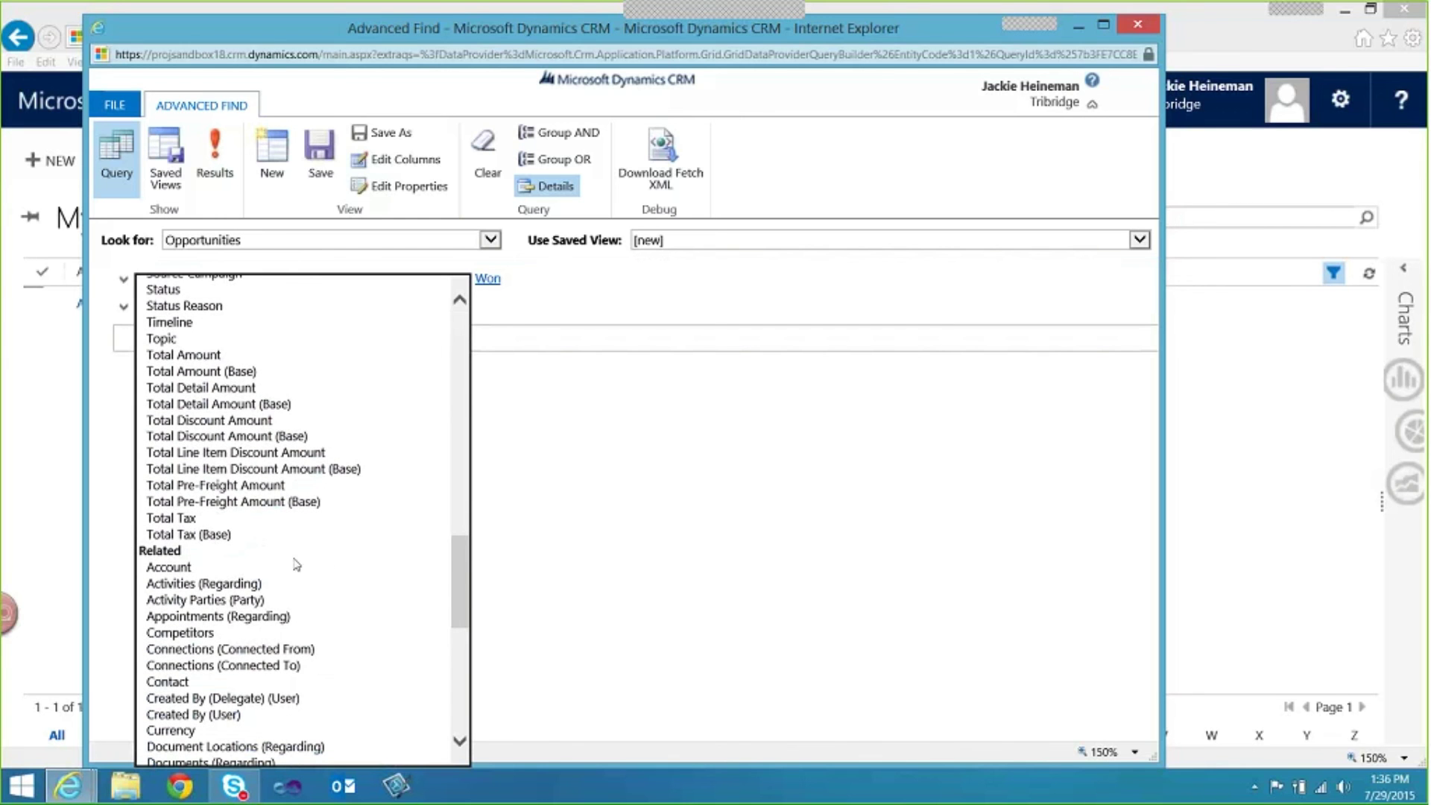
{"action": "left_click_drag", "start_coordinate": [466, 596], "coordinate": [472, 363]}
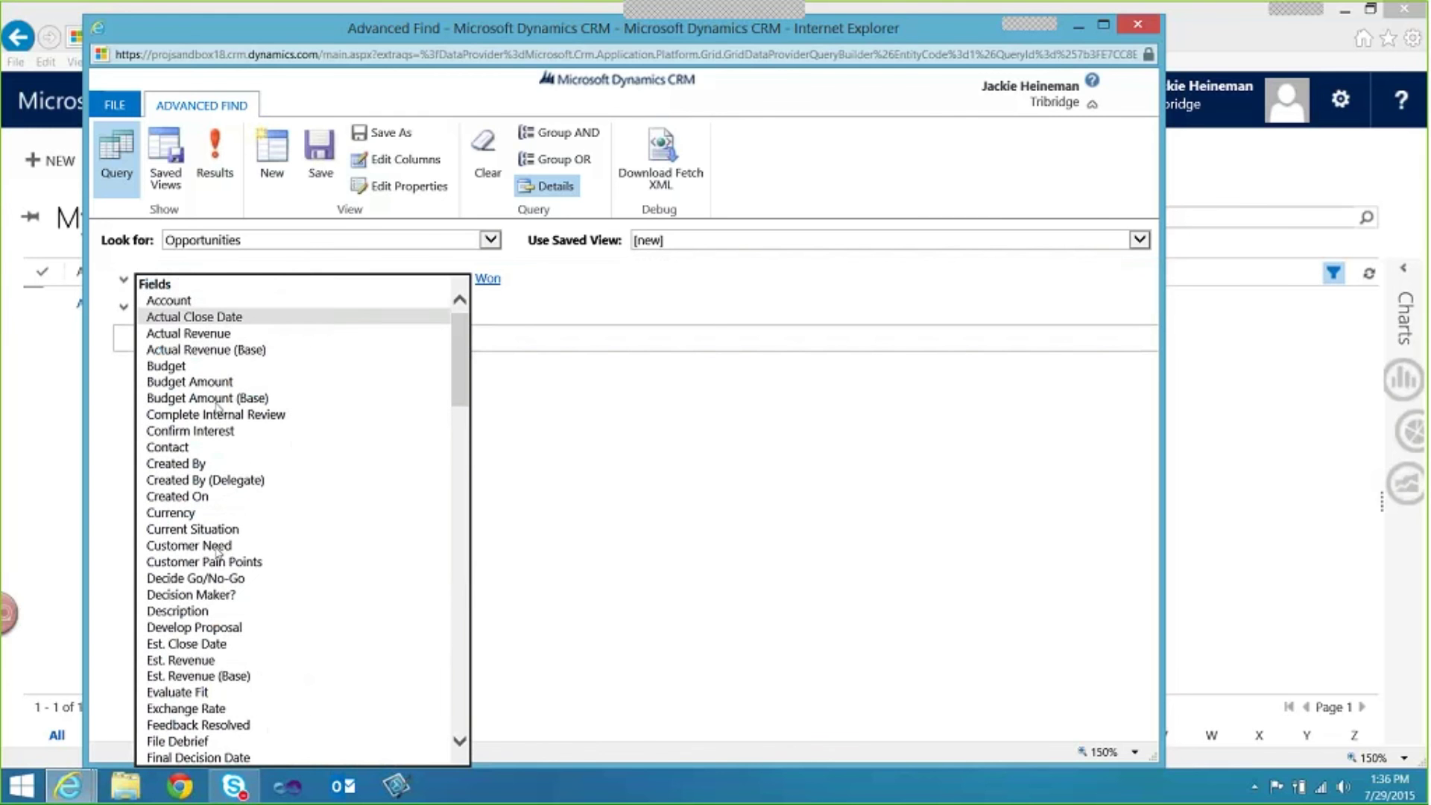
{"action": "left_click_drag", "start_coordinate": [466, 378], "coordinate": [443, 615]}
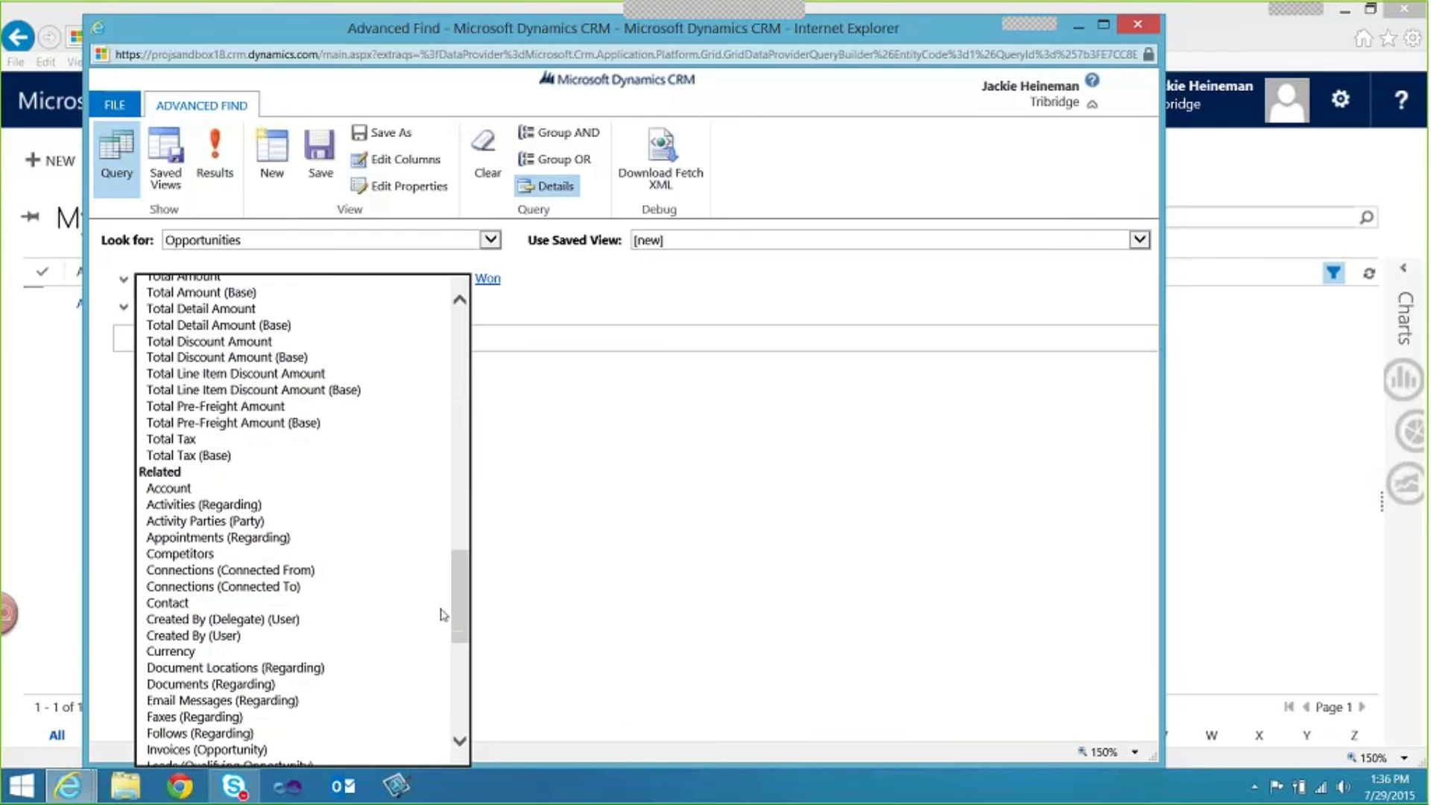
{"action": "left_click", "coordinate": [313, 488]}
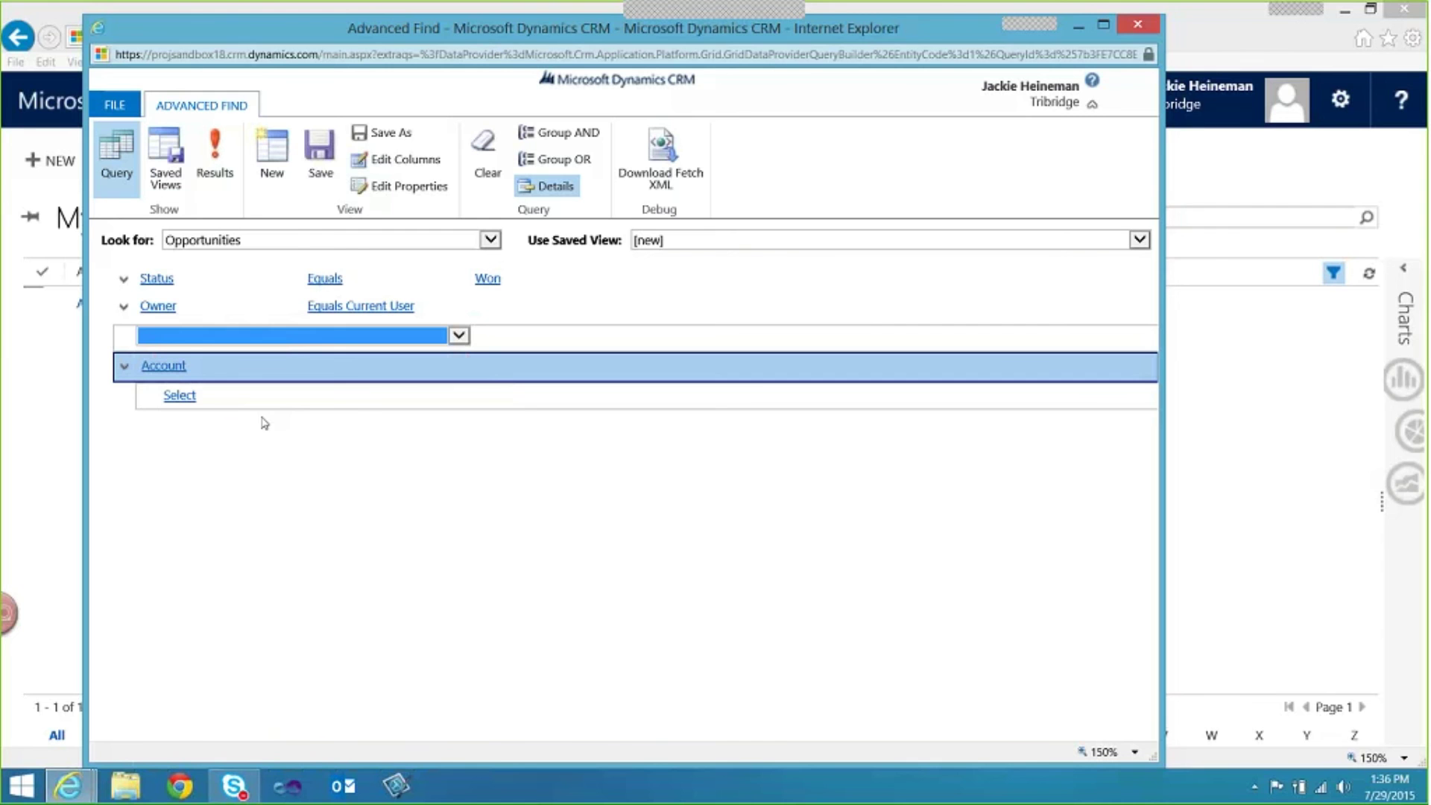
Under the related Account, add two Address 1: State/Province conditions, one equal to CA and one equal to WA.
{"action": "left_click", "coordinate": [233, 404]}
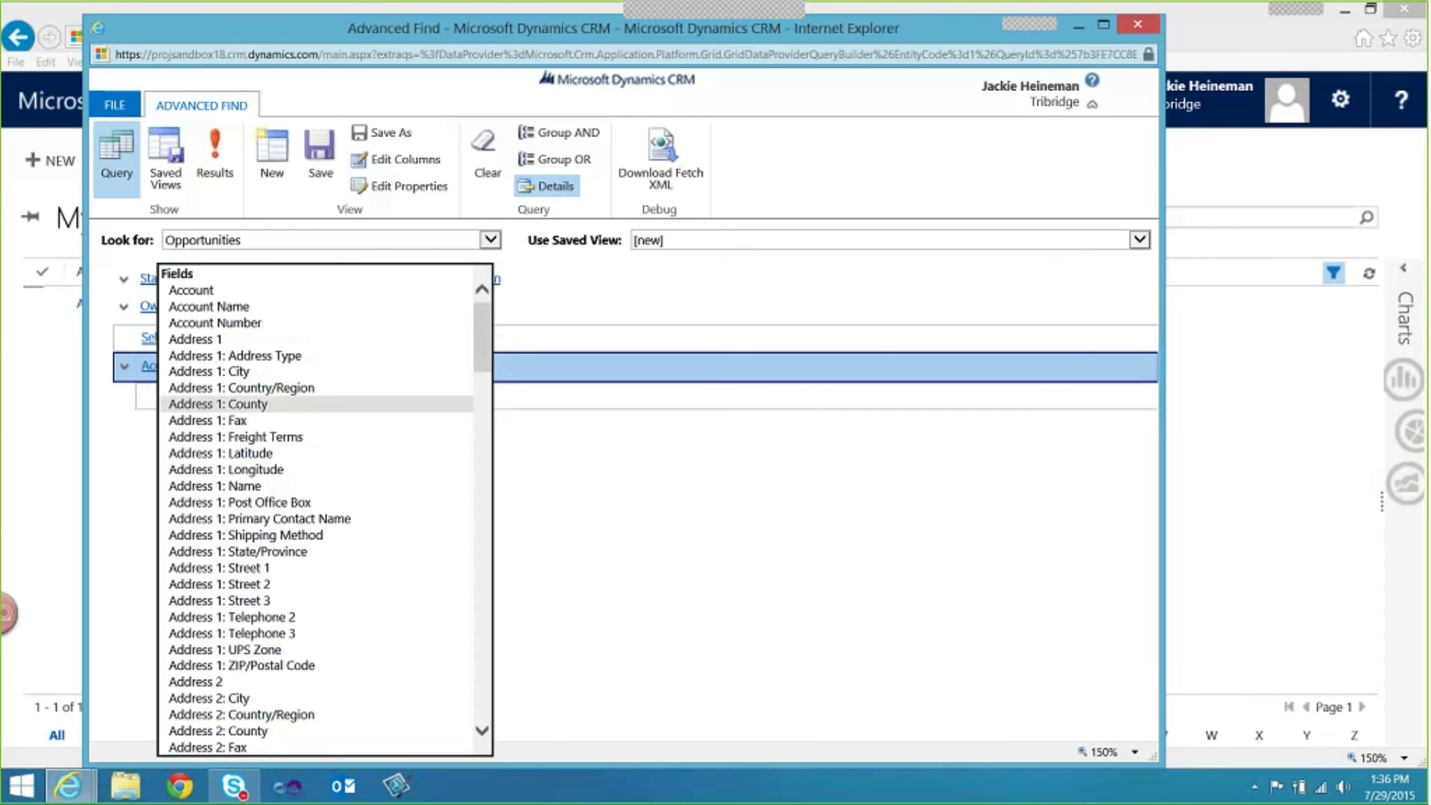
{"action": "left_click", "coordinate": [298, 551]}
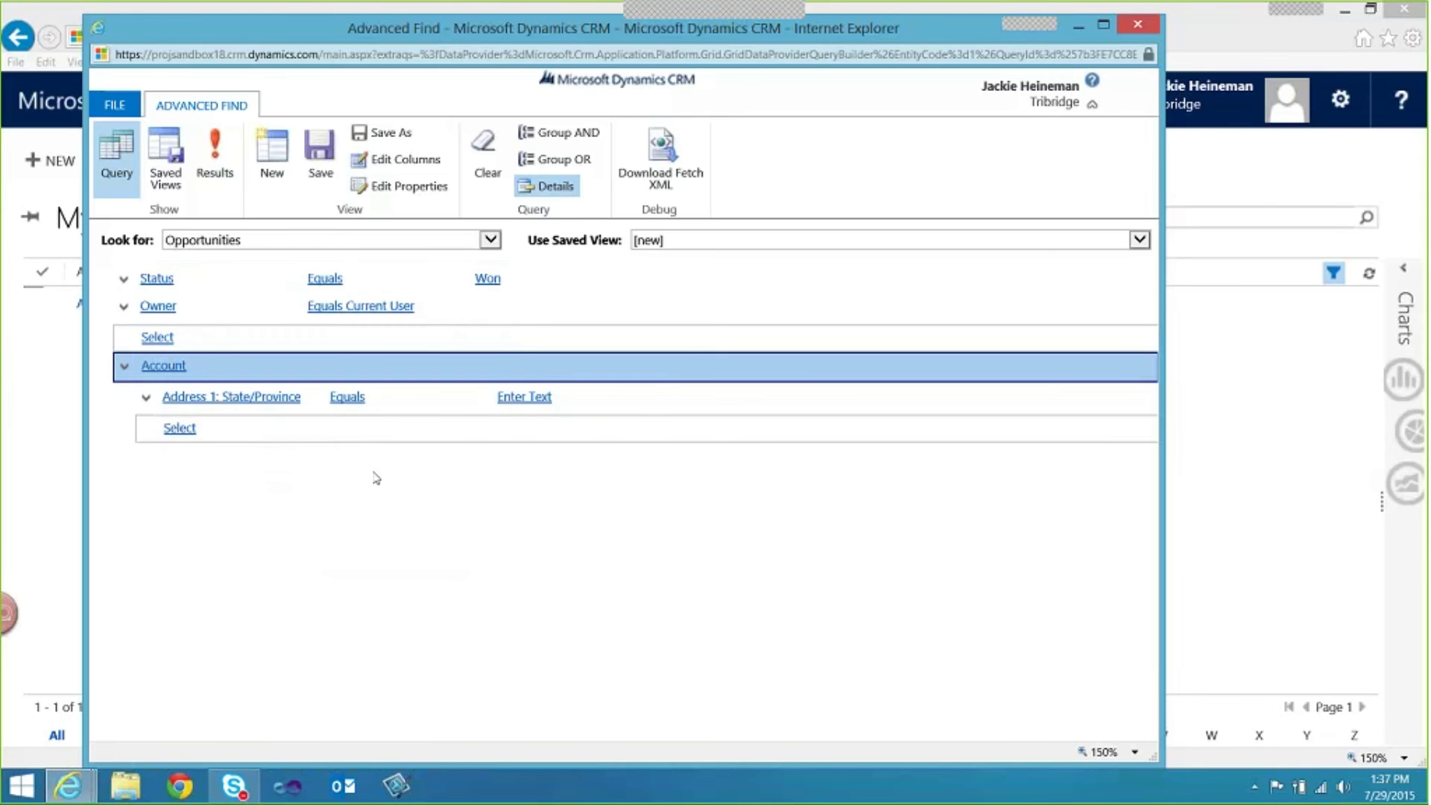
{"action": "mouse_move", "coordinate": [560, 401]}
{"action": "type", "text": "c"}
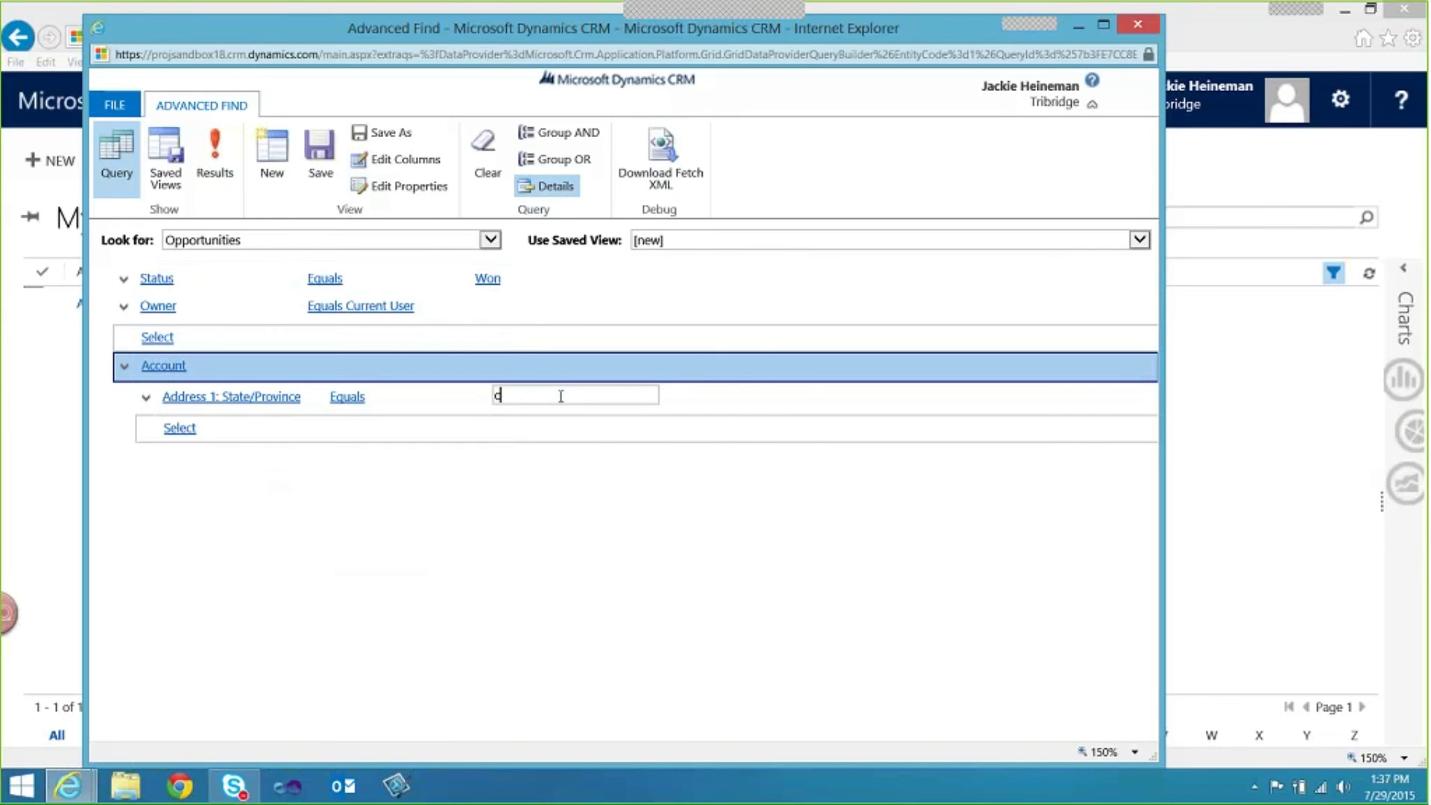
{"action": "type", "text": "A"}
{"action": "left_click", "coordinate": [231, 396]}
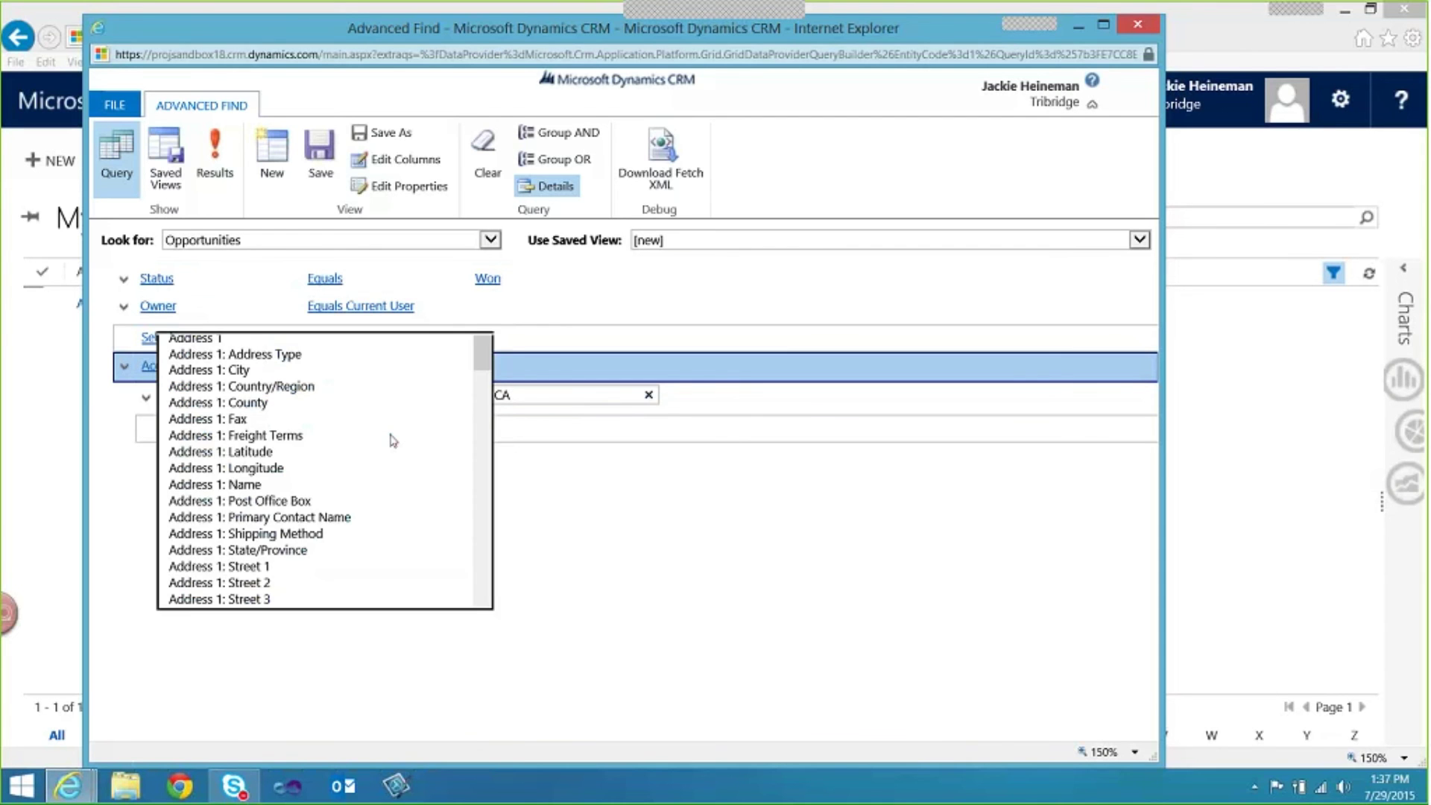
{"action": "left_click", "coordinate": [303, 553]}
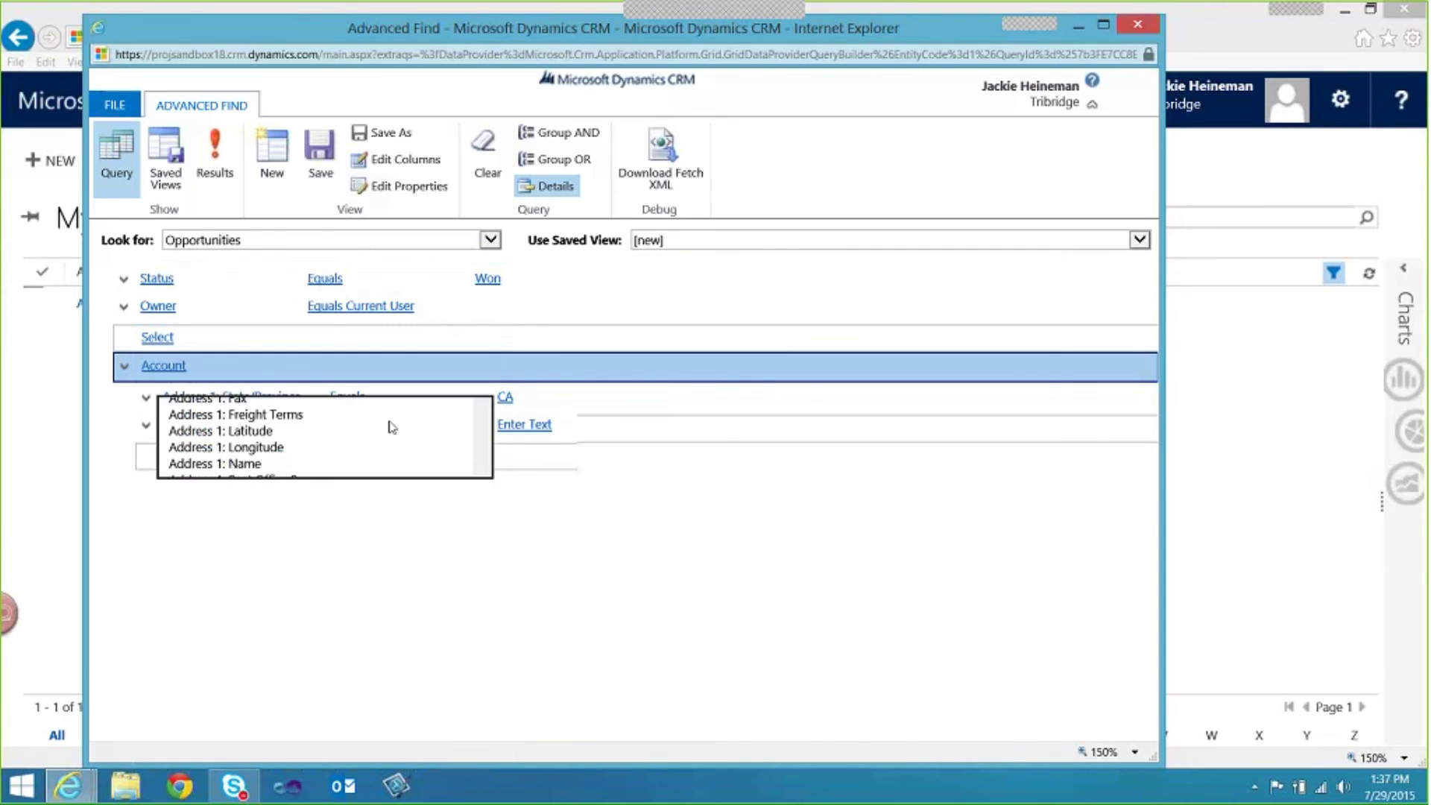
{"action": "type", "text": "WA"}
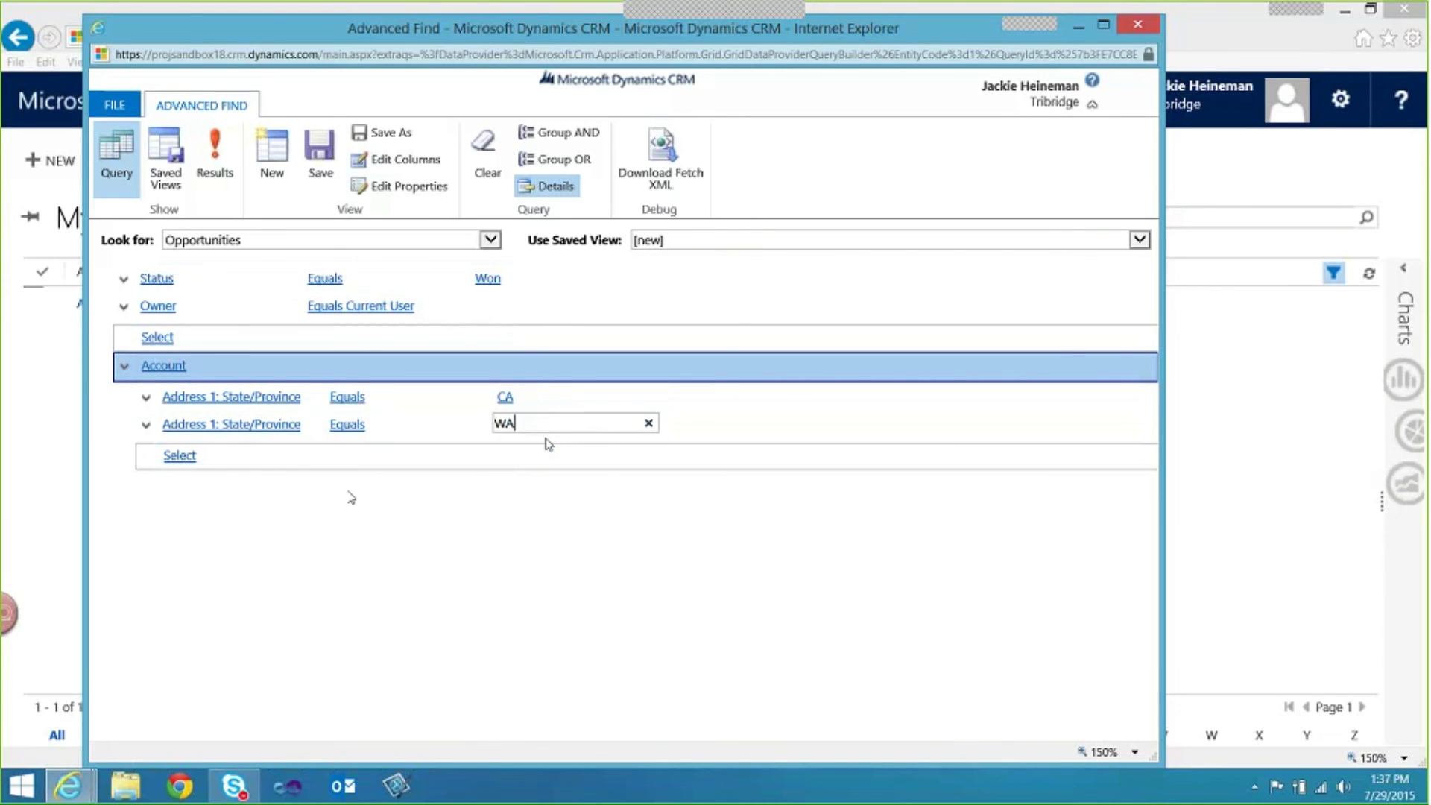
Add an Account condition requiring Created On to fall within the Last X Weeks, with a value of 8.
{"action": "left_click", "coordinate": [245, 458]}
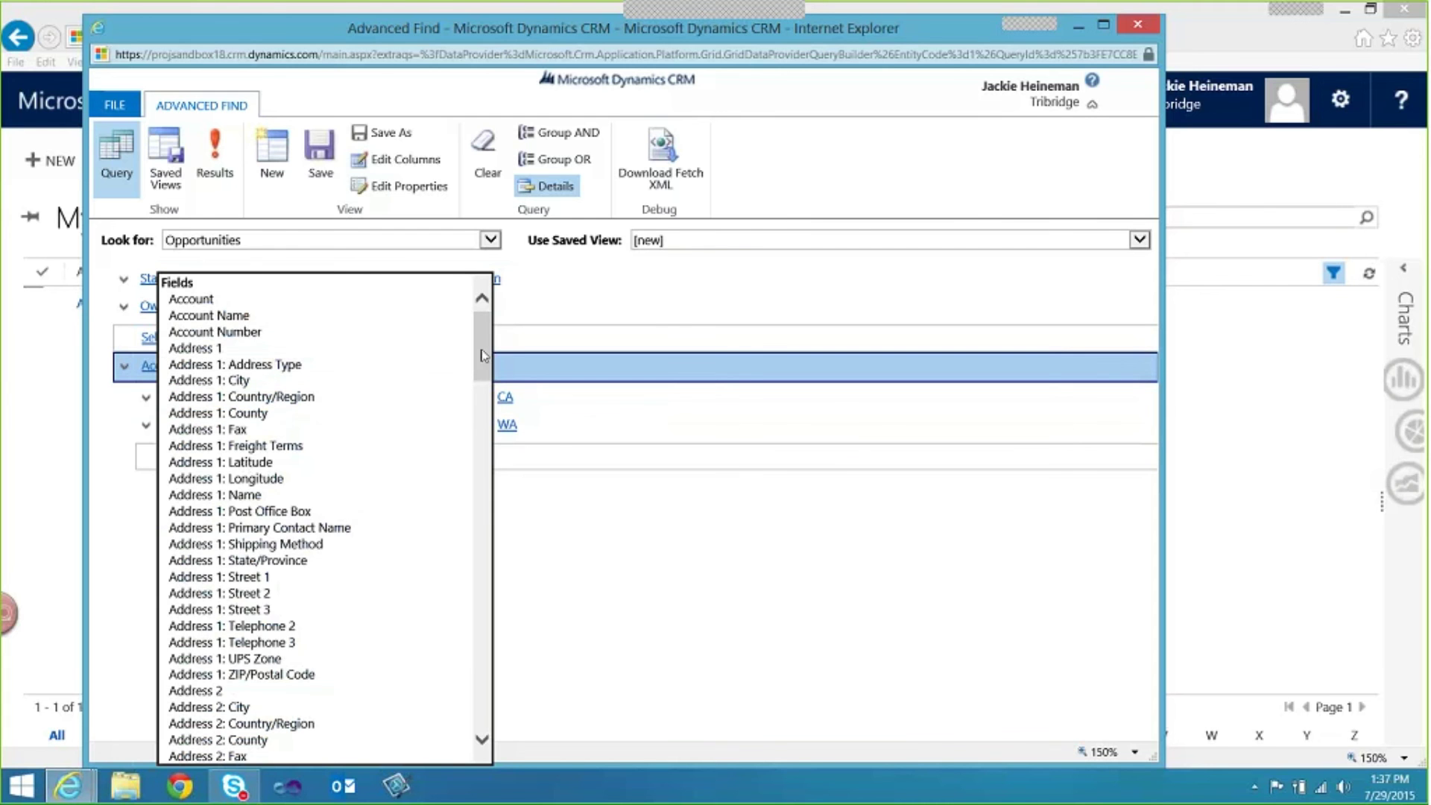
{"action": "left_click_drag", "start_coordinate": [483, 354], "coordinate": [489, 462]}
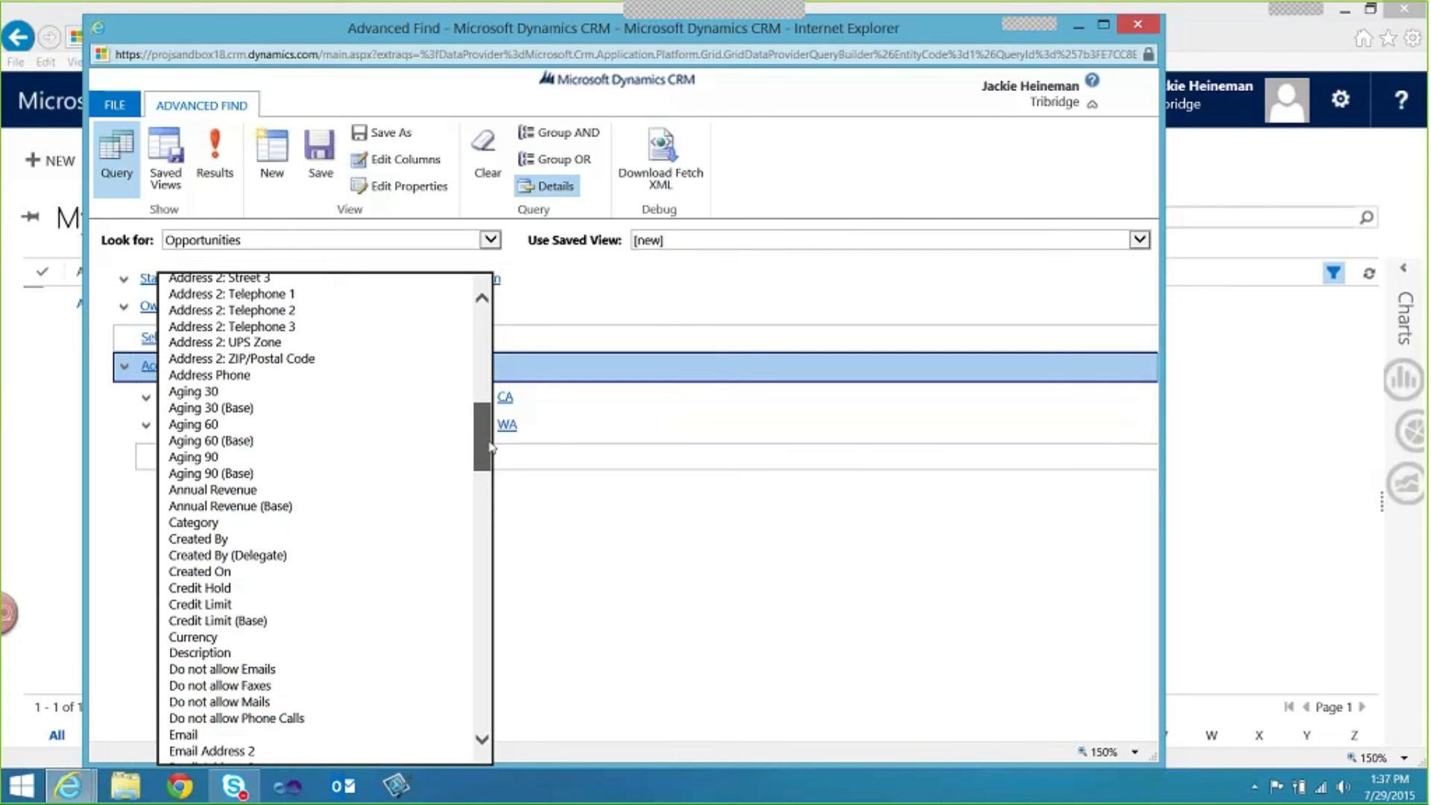
{"action": "left_click", "coordinate": [328, 571]}
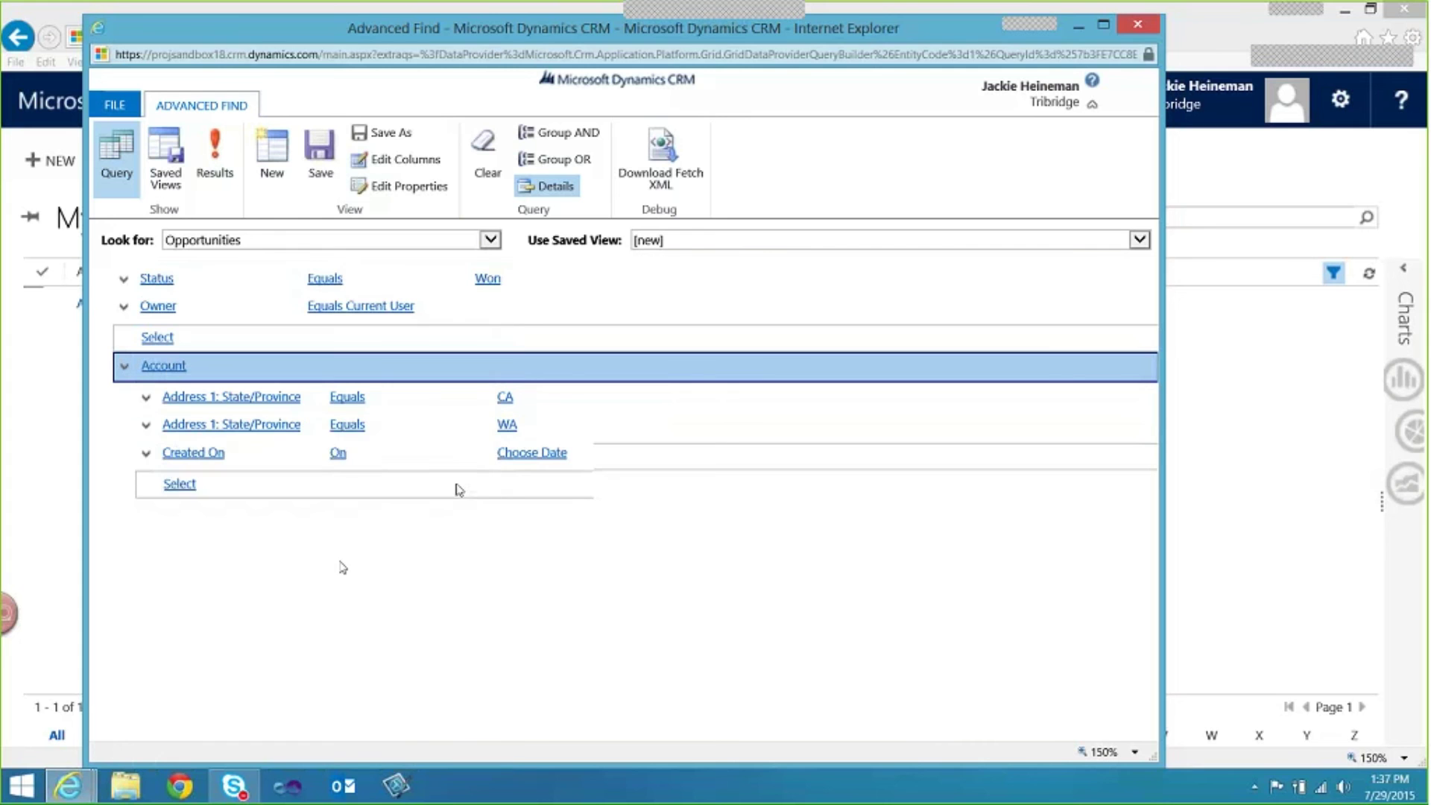
{"action": "left_click", "coordinate": [479, 451]}
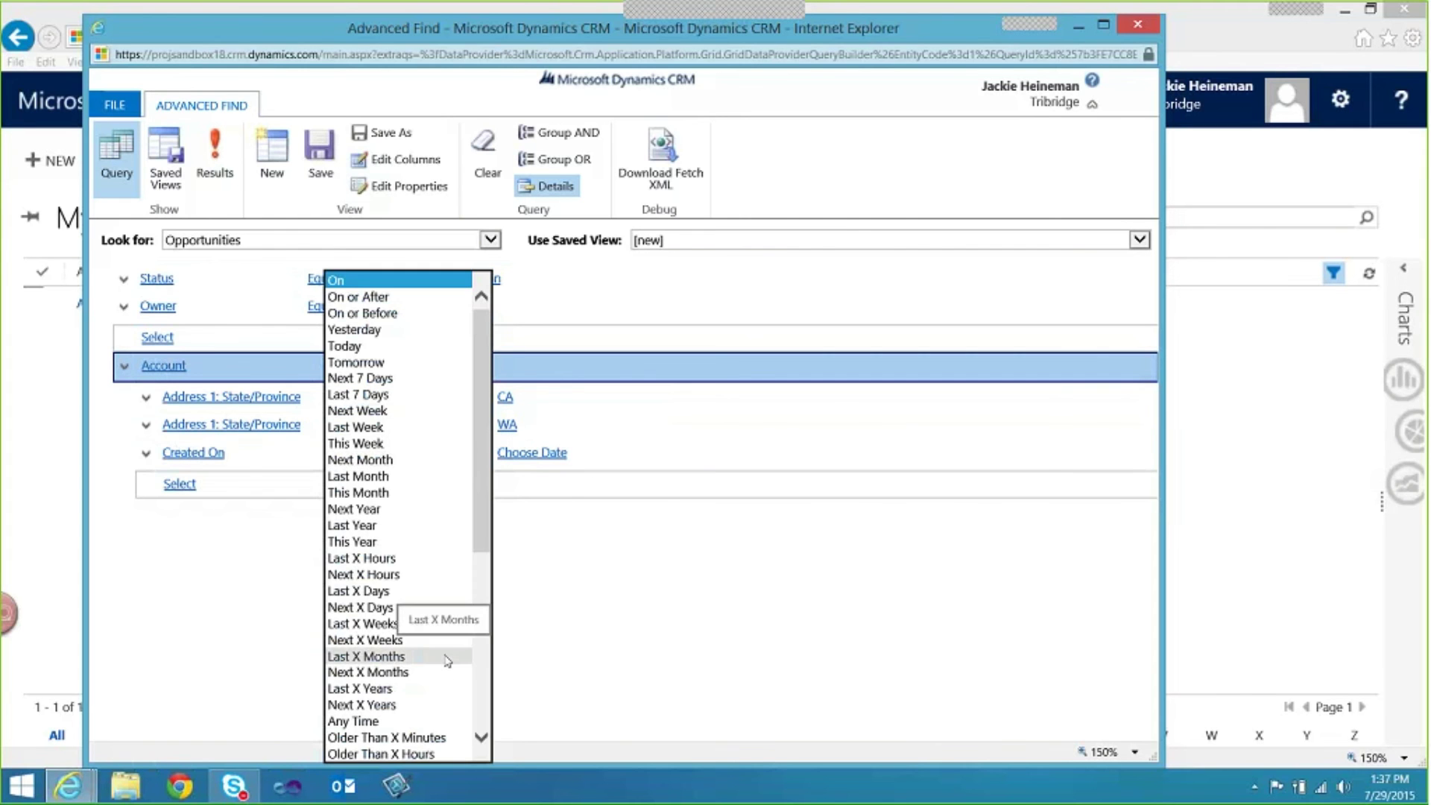
{"action": "left_click", "coordinate": [427, 623]}
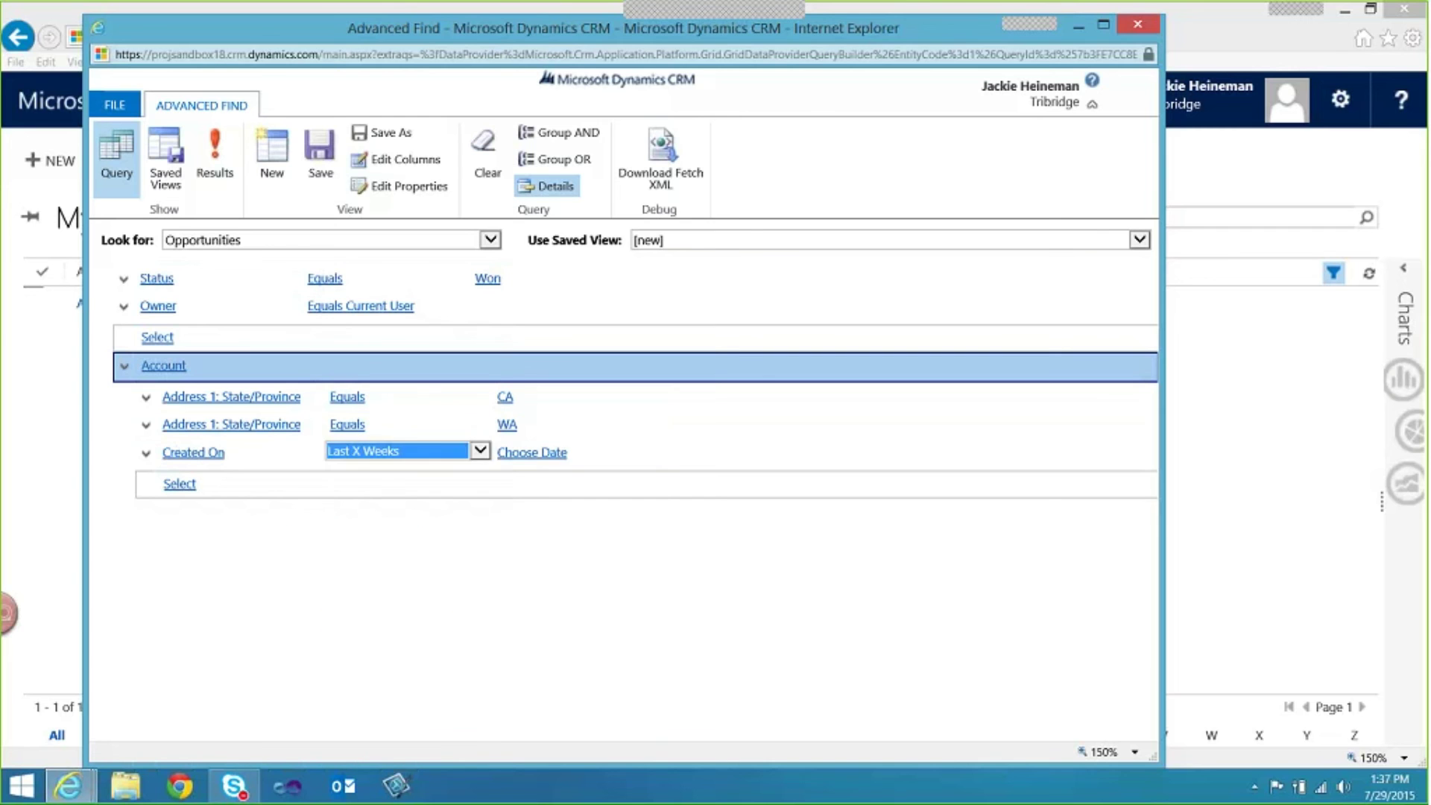
{"action": "left_click", "coordinate": [555, 452]}
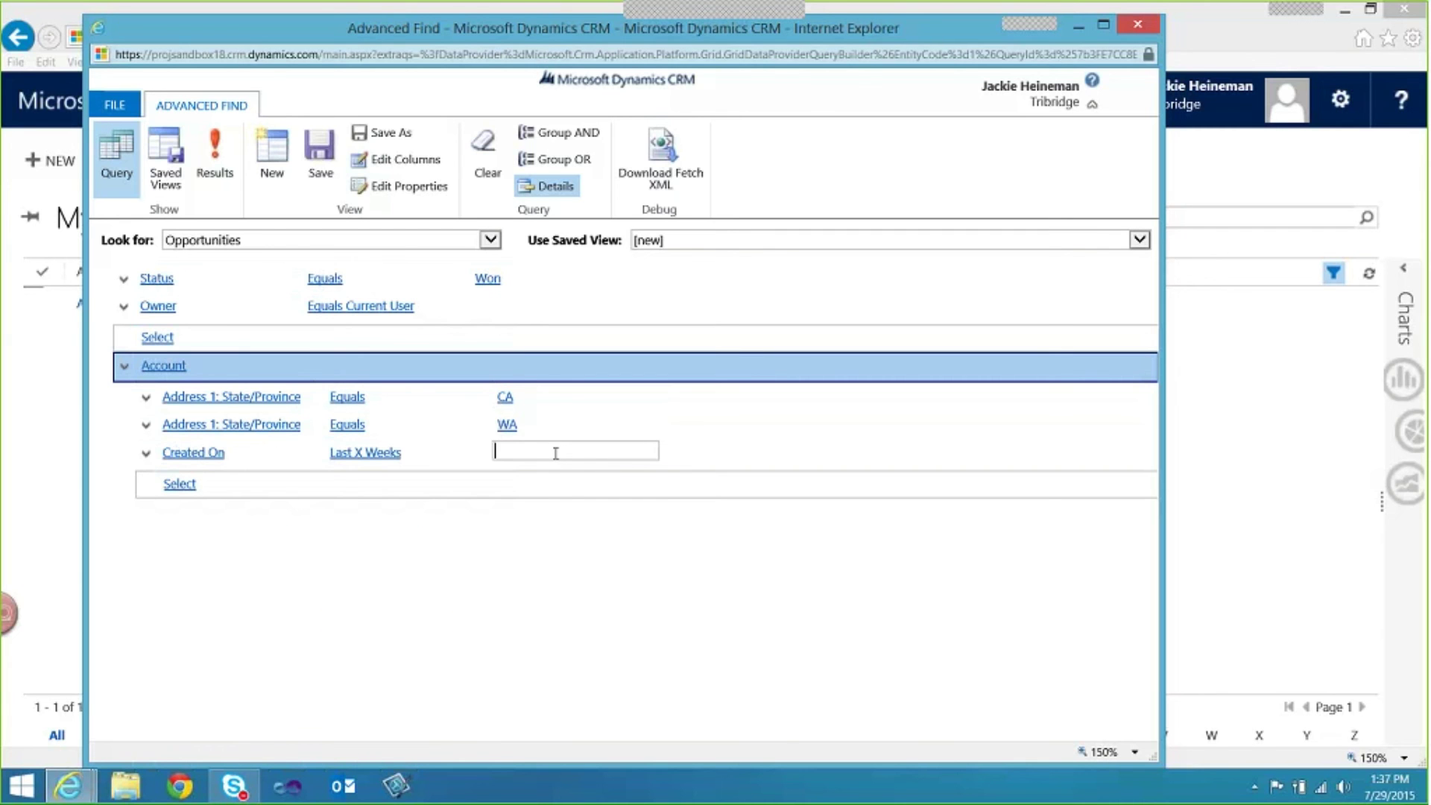
{"action": "type", "text": "8"}
{"action": "left_click", "coordinate": [706, 545]}
Group the Account's CA and WA Address 1: State/Province conditions with OR and run the query.
{"action": "left_click", "coordinate": [146, 404]}
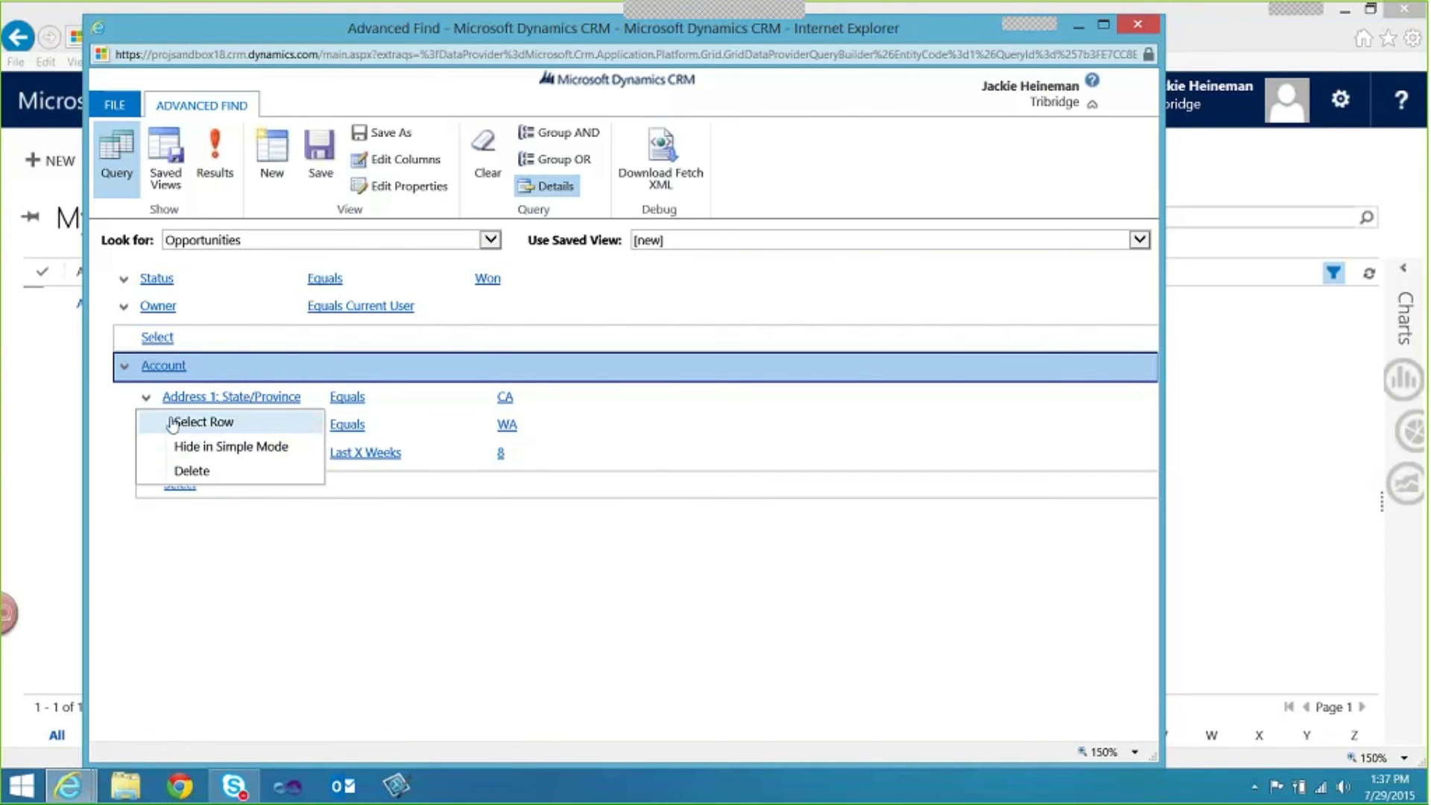
{"action": "left_click", "coordinate": [172, 423]}
{"action": "left_click", "coordinate": [146, 427]}
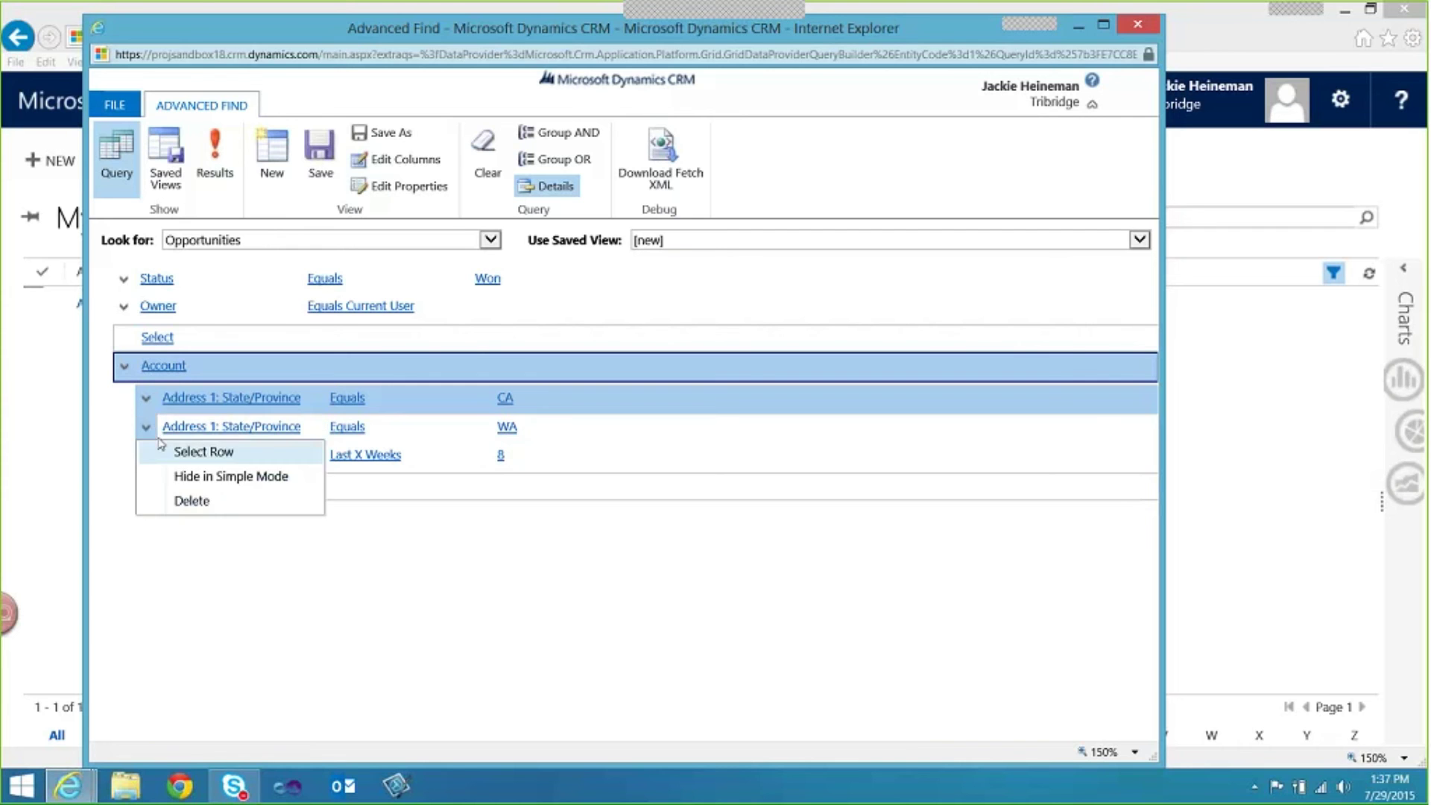
{"action": "left_click", "coordinate": [174, 456]}
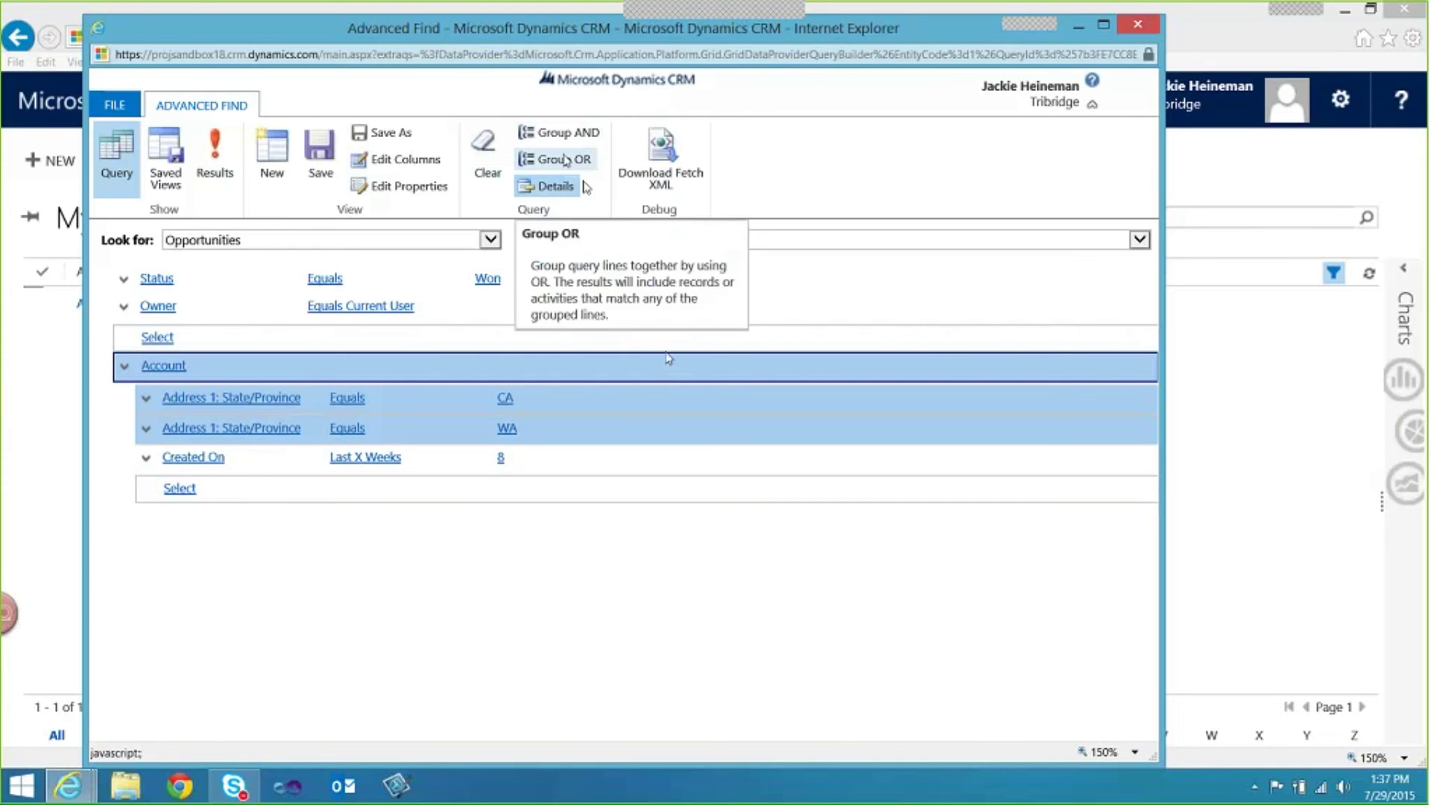
{"action": "left_click", "coordinate": [564, 159]}
{"action": "left_click", "coordinate": [215, 158]}
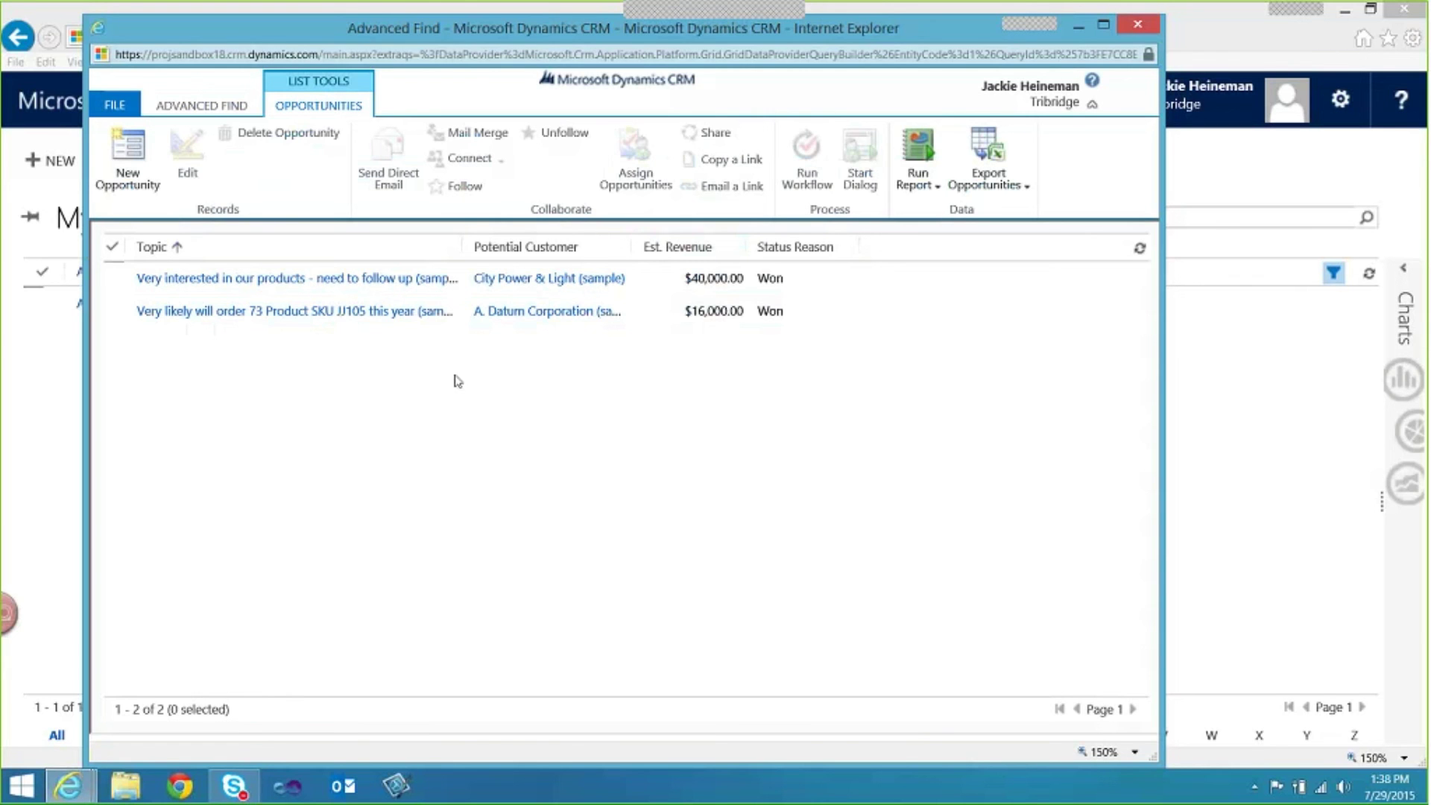
Return to the query, edit its columns, and choose Address 1: State/Province from the Account record type as a column to add.
{"action": "left_click", "coordinate": [214, 114]}
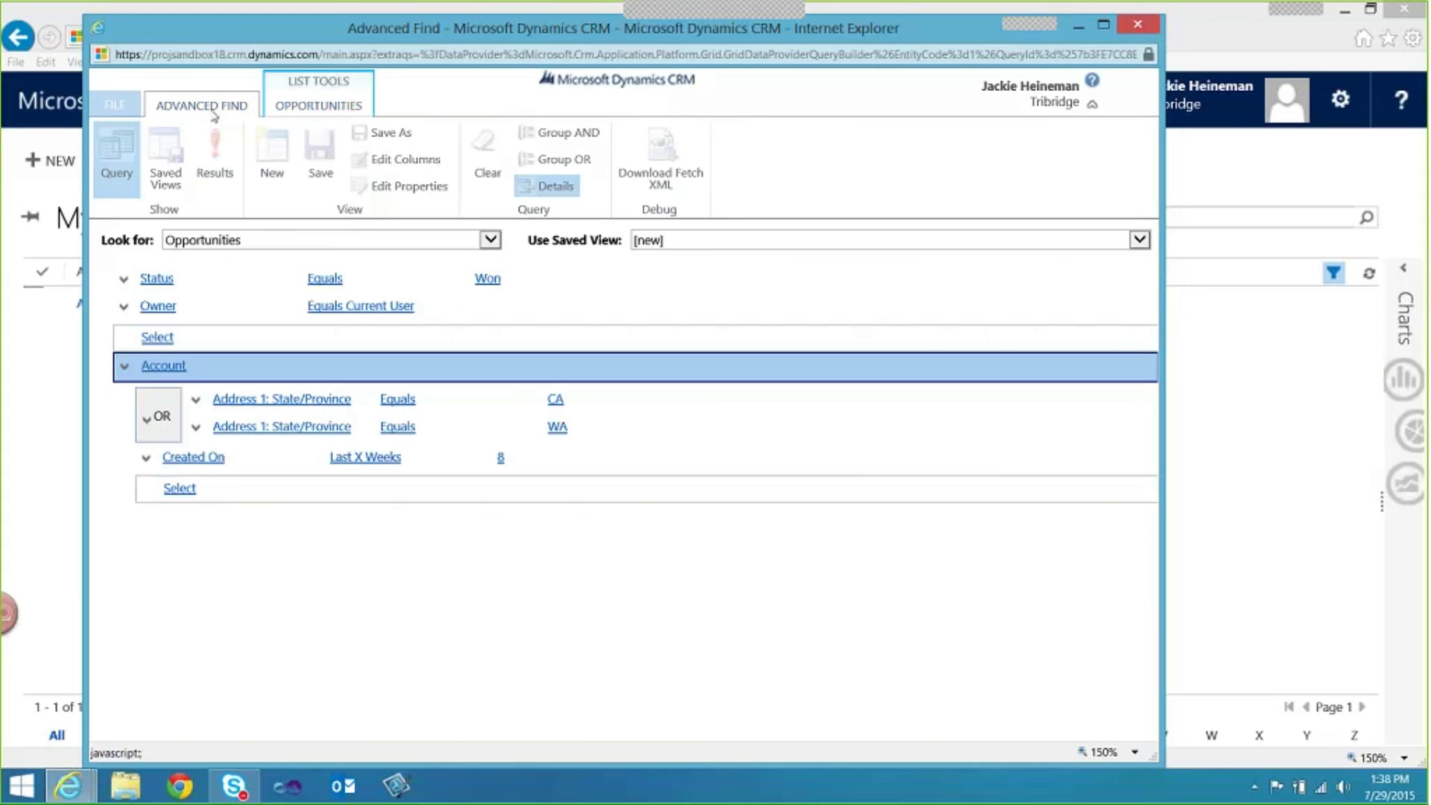
{"action": "left_click", "coordinate": [319, 141]}
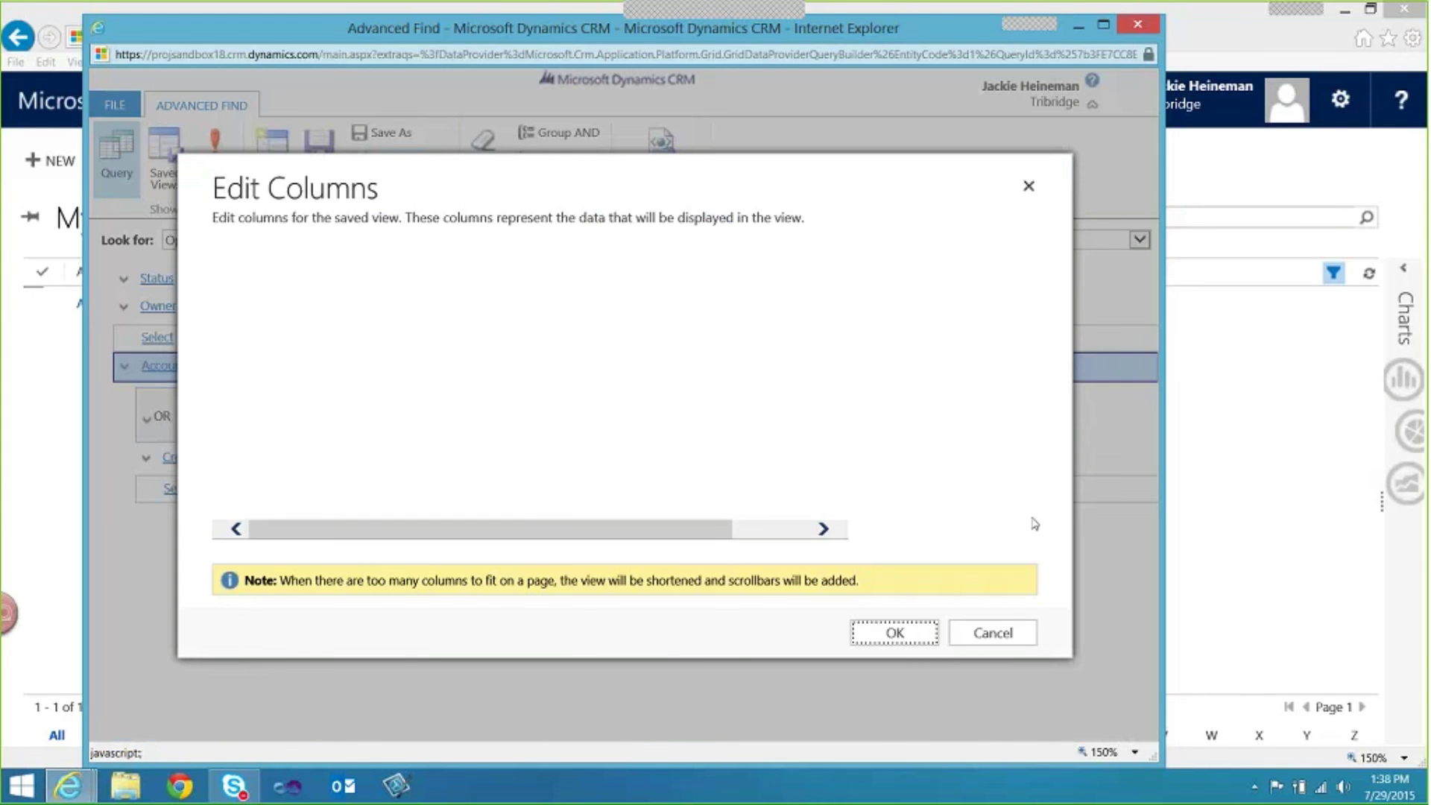
{"action": "left_click_drag", "start_coordinate": [666, 537], "coordinate": [821, 528]}
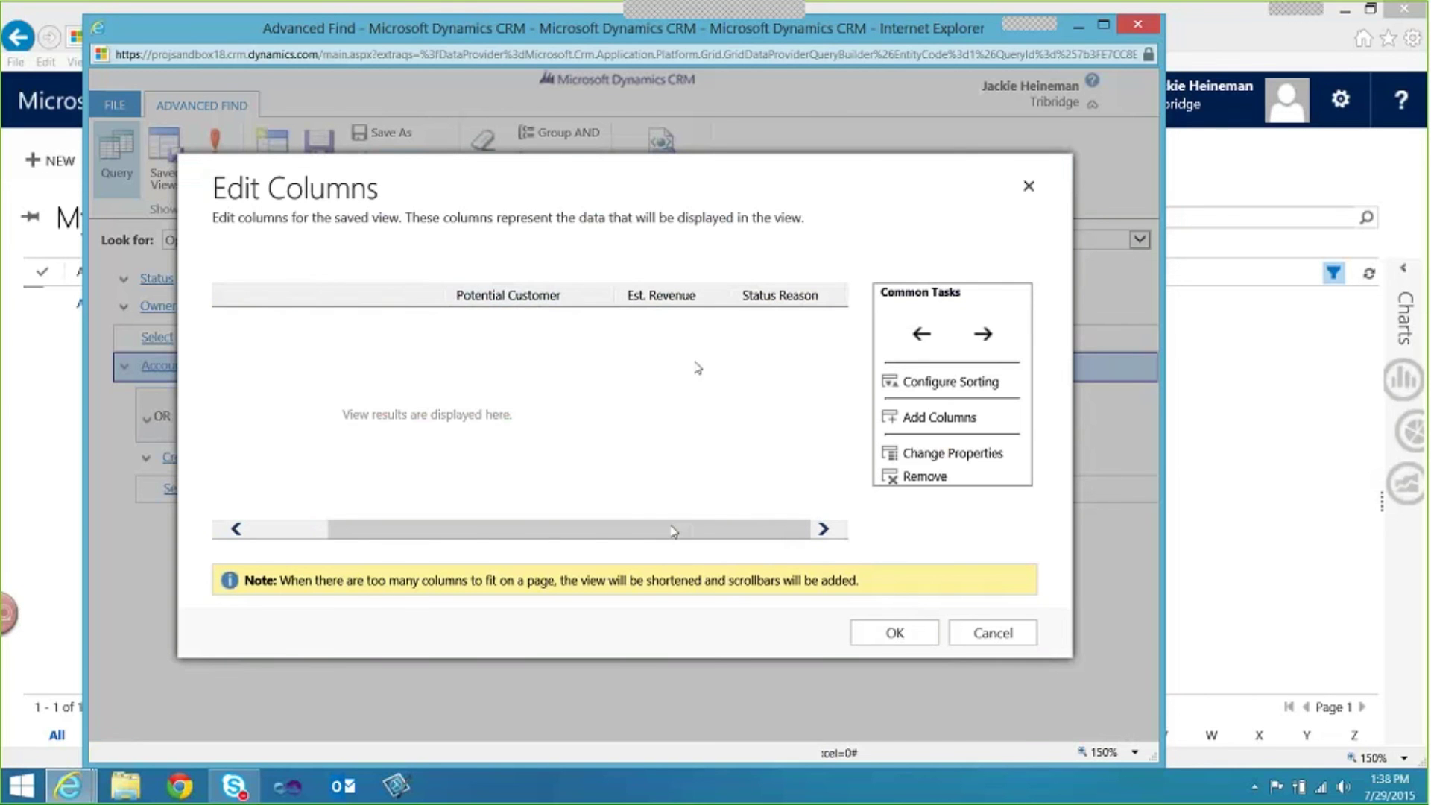
{"action": "left_click", "coordinate": [921, 421]}
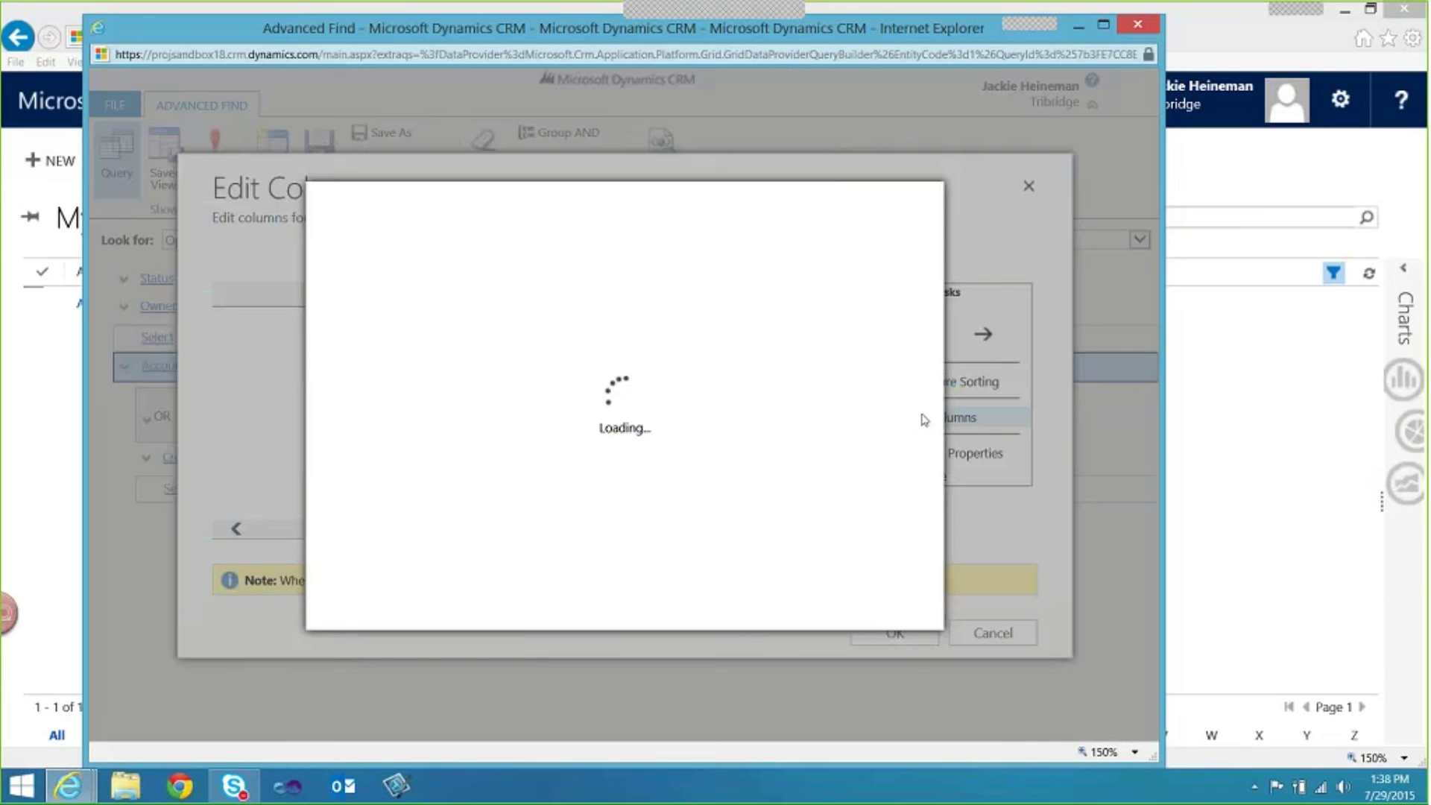
{"action": "left_click", "coordinate": [727, 322]}
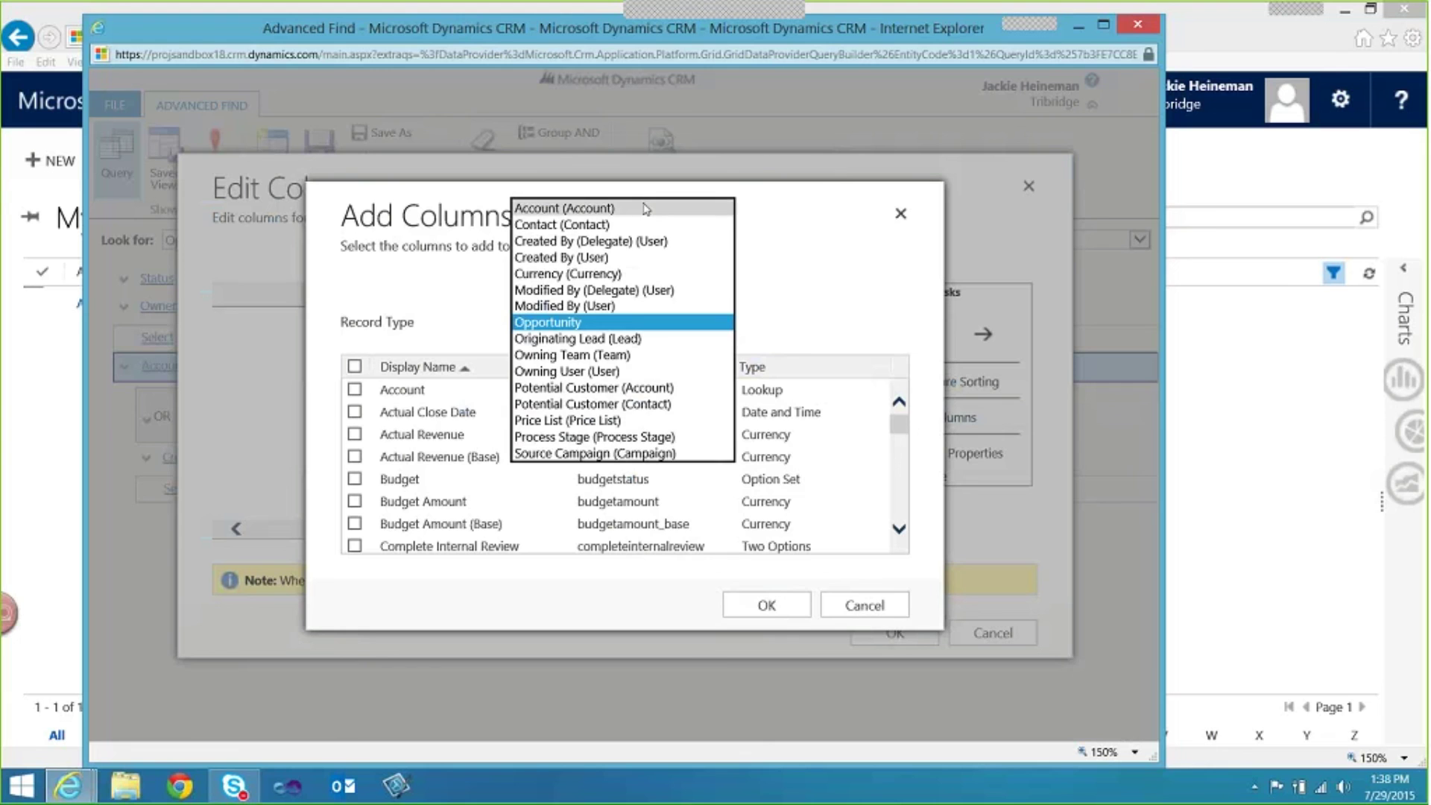
{"action": "left_click", "coordinate": [645, 208]}
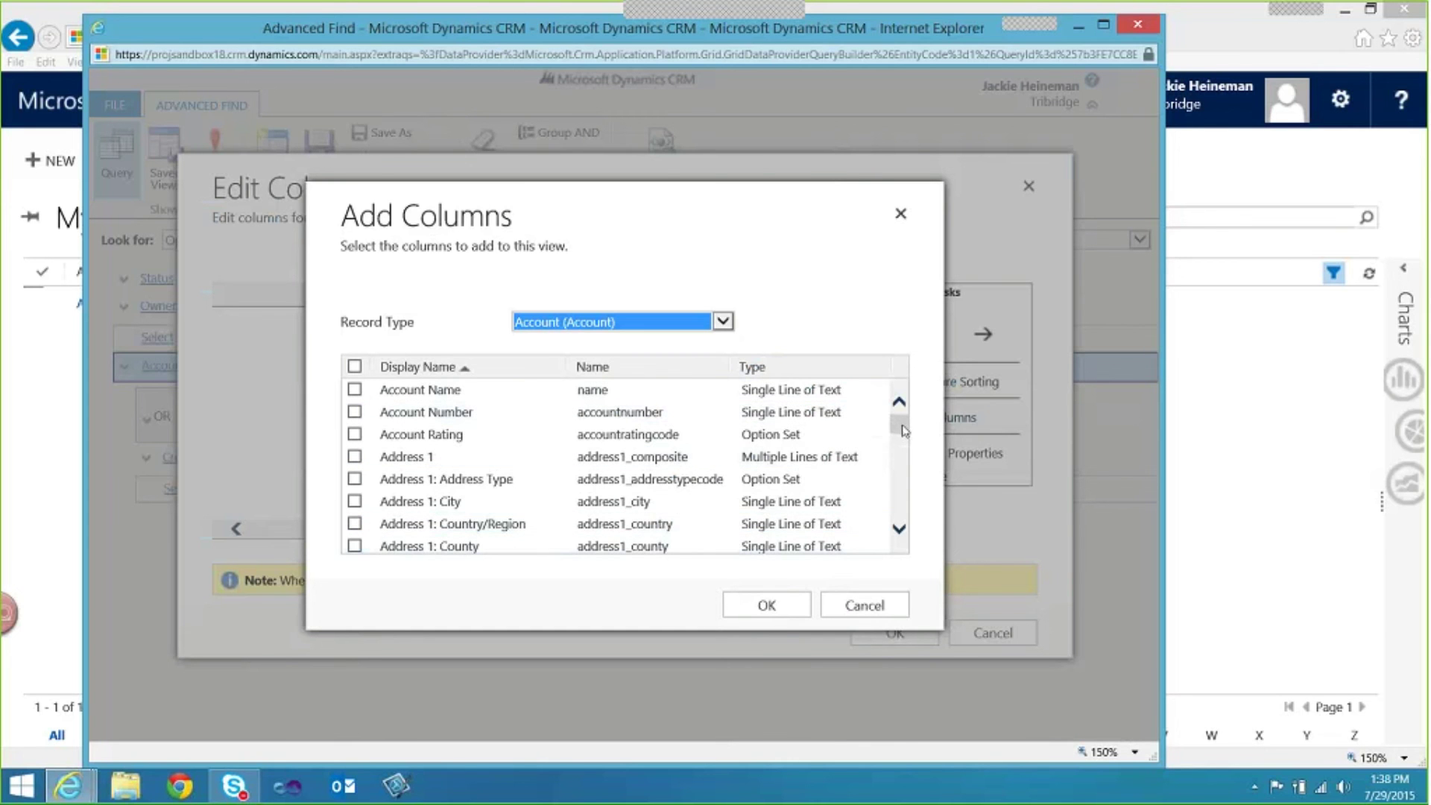
{"action": "scroll", "coordinate": [902, 431], "scroll_direction": "down", "scroll_amount": 7}
{"action": "scroll", "coordinate": [904, 436], "scroll_direction": "down", "scroll_amount": 1}
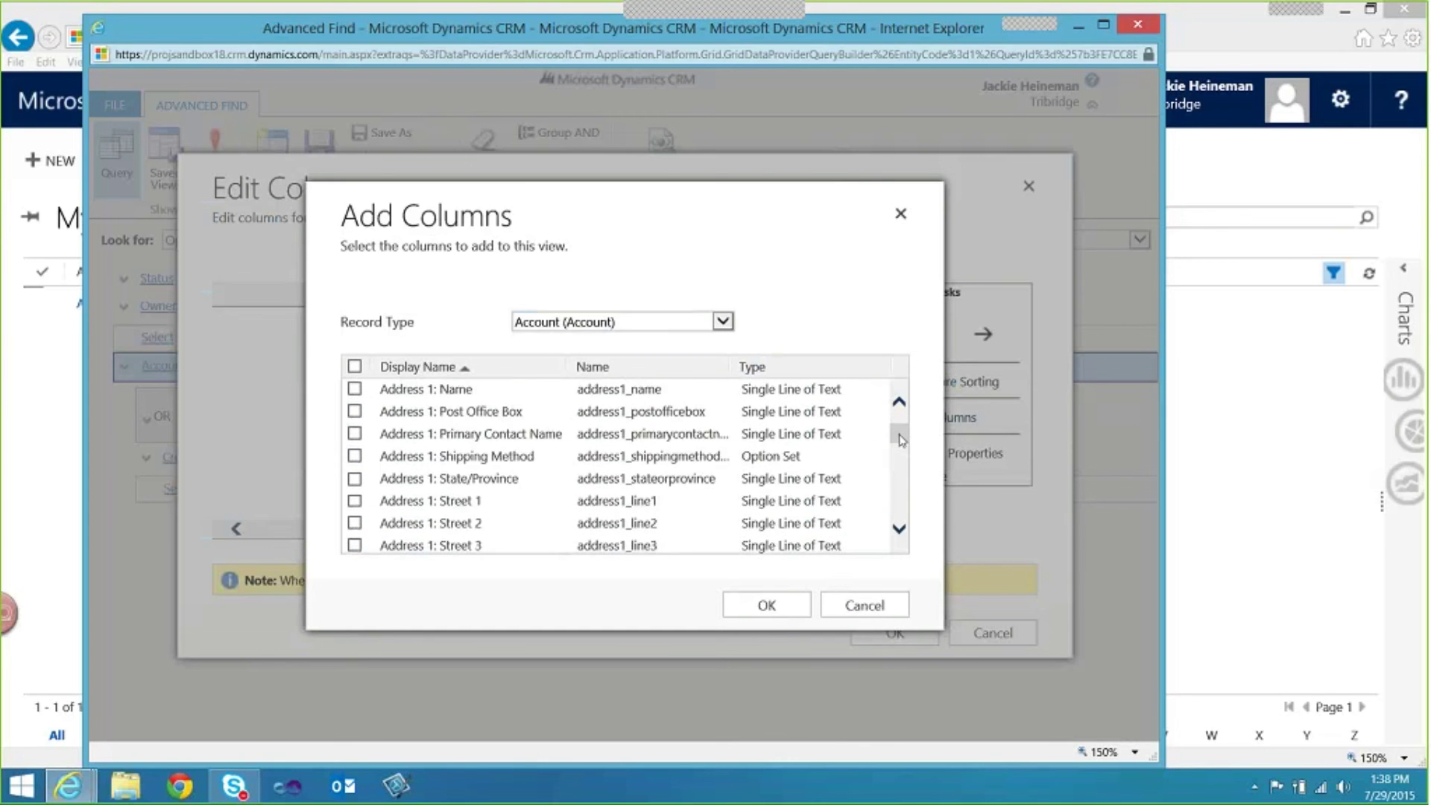
{"action": "left_click", "coordinate": [381, 483]}
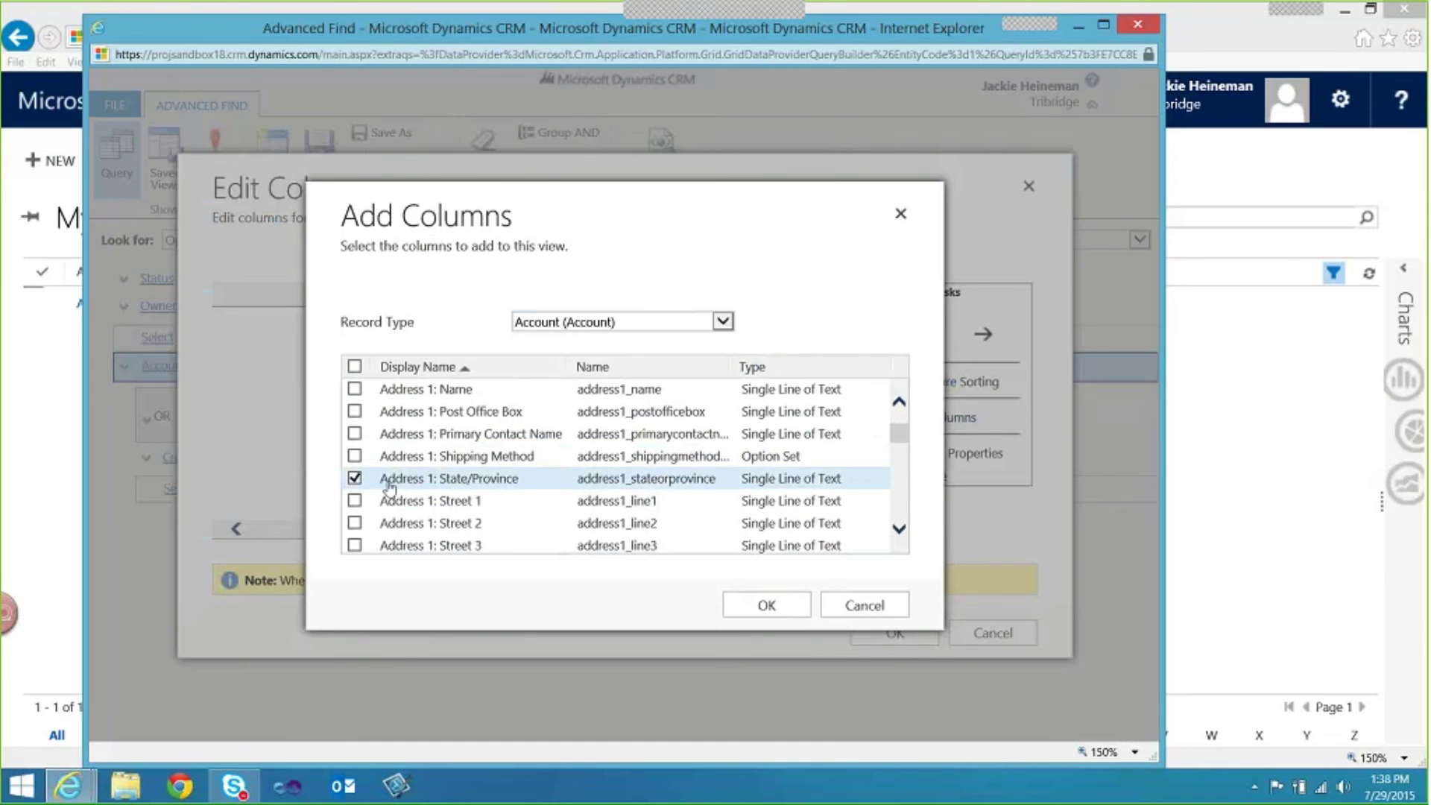
Also choose the Account's Created On column and add the selected columns to the view.
{"action": "scroll", "coordinate": [443, 548], "scroll_direction": "down", "scroll_amount": 2}
{"action": "scroll", "coordinate": [448, 548], "scroll_direction": "down", "scroll_amount": 4}
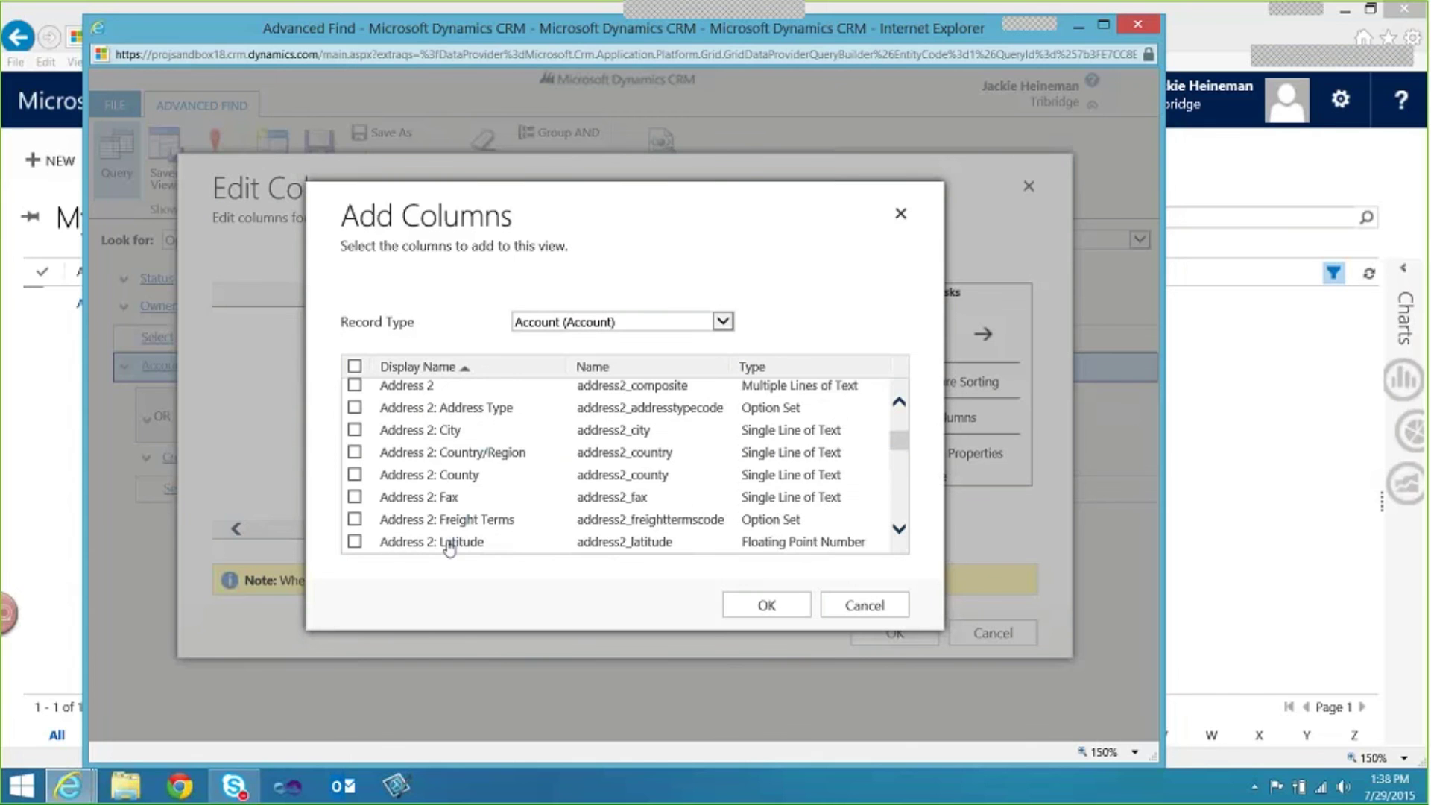
{"action": "scroll", "coordinate": [449, 549], "scroll_direction": "down", "scroll_amount": 1}
{"action": "scroll", "coordinate": [449, 548], "scroll_direction": "down", "scroll_amount": 1}
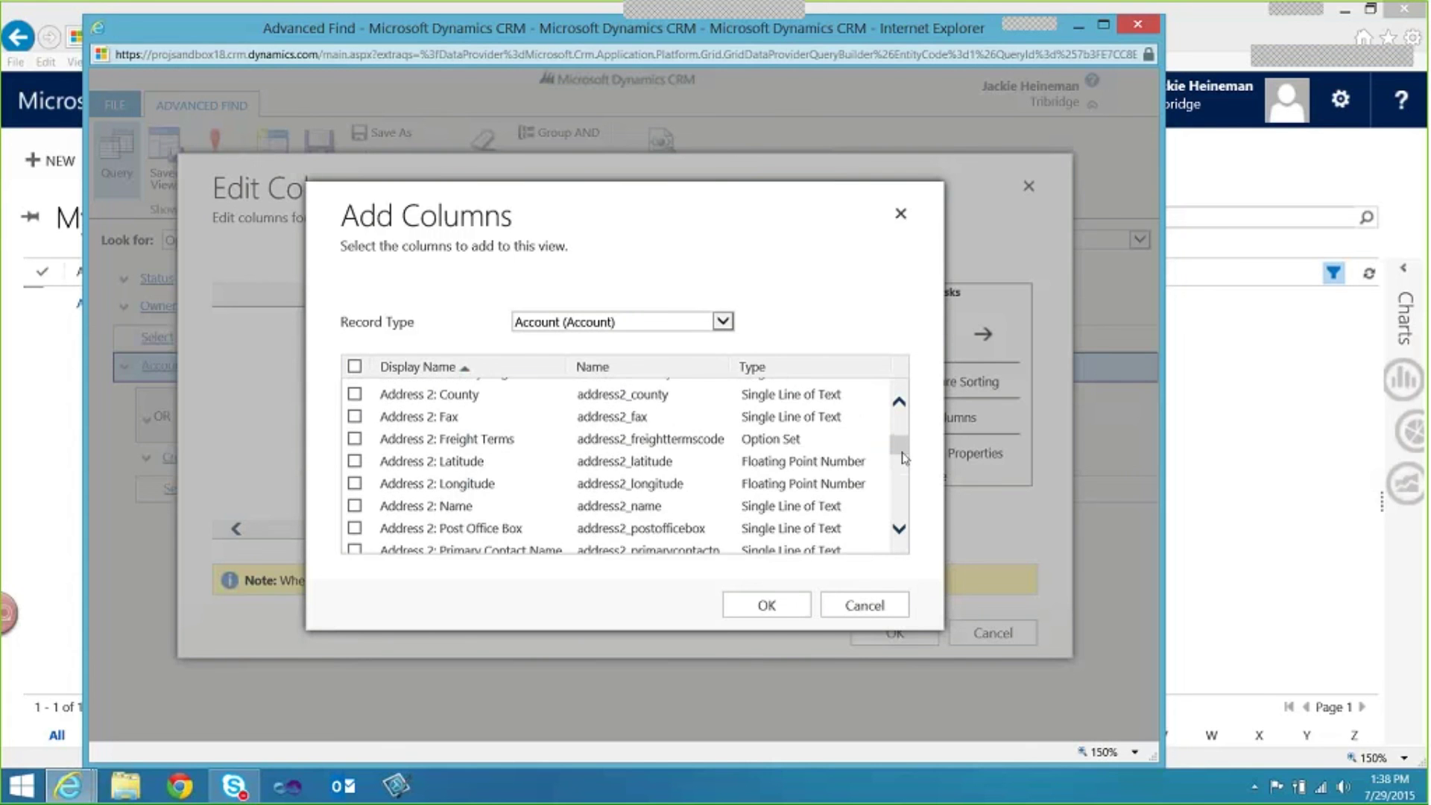
{"action": "left_click_drag", "start_coordinate": [902, 453], "coordinate": [899, 476]}
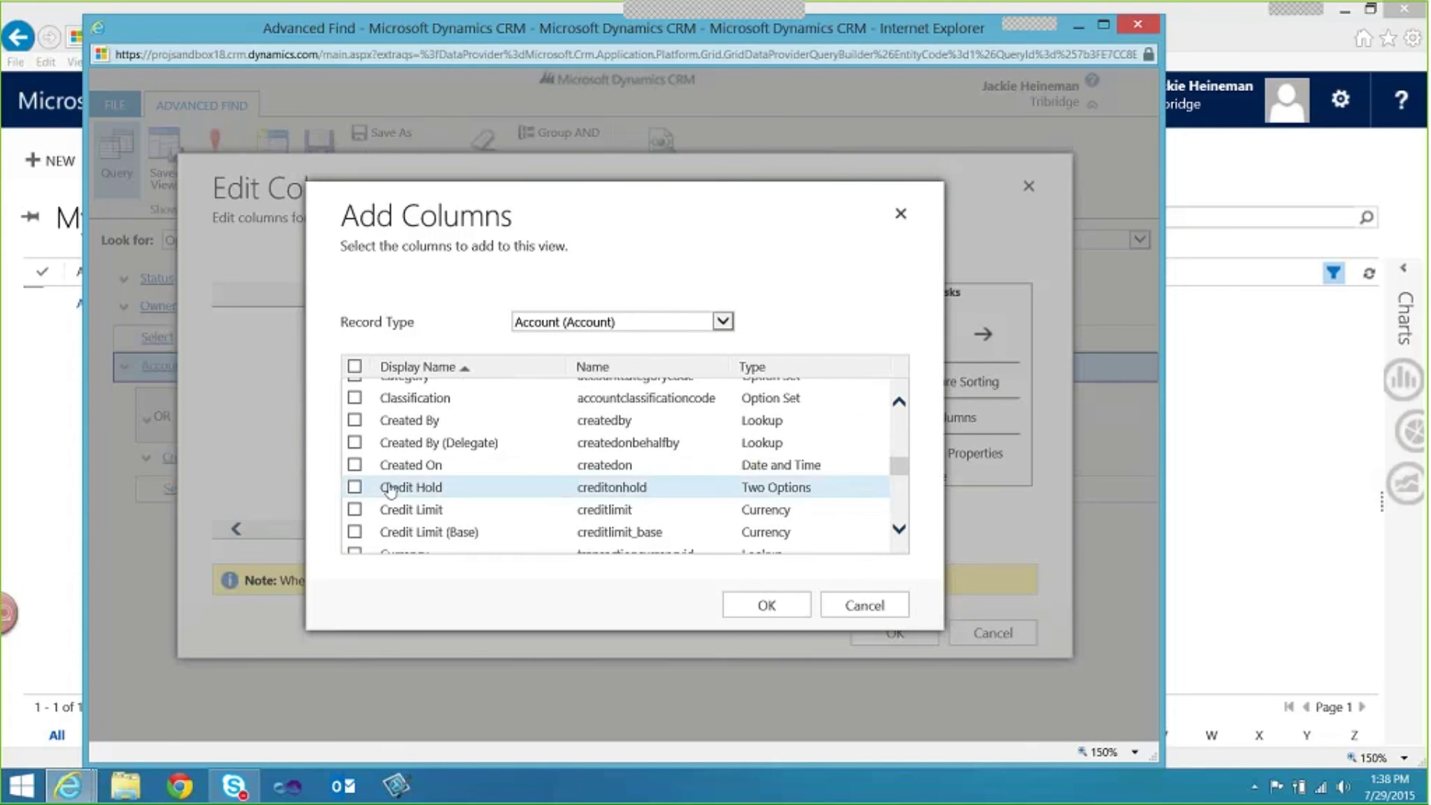
{"action": "left_click", "coordinate": [389, 465]}
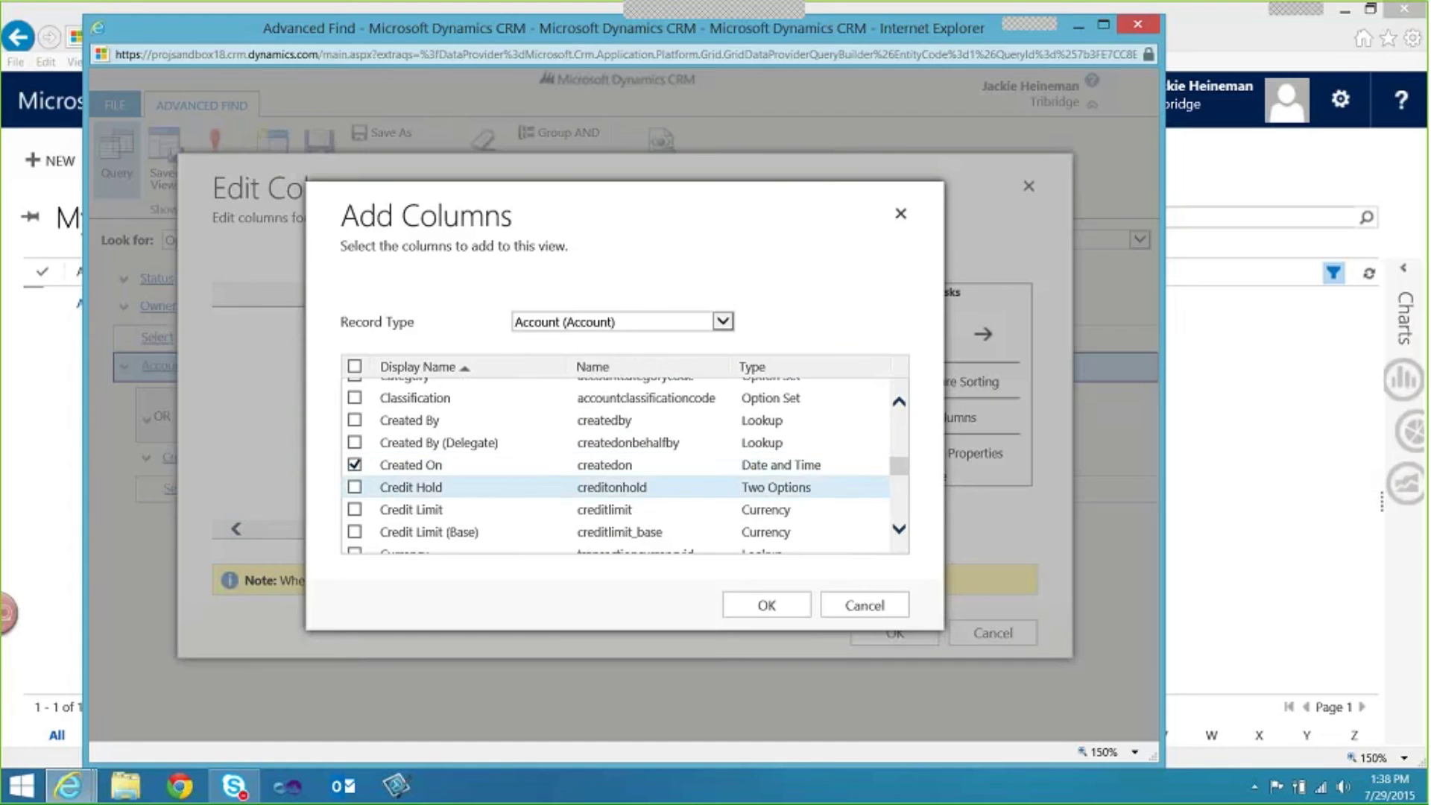
{"action": "left_click", "coordinate": [743, 613]}
Set the width of the Address 1: State/Province (Account) column to 200px.
{"action": "left_click_drag", "start_coordinate": [584, 537], "coordinate": [742, 567]}
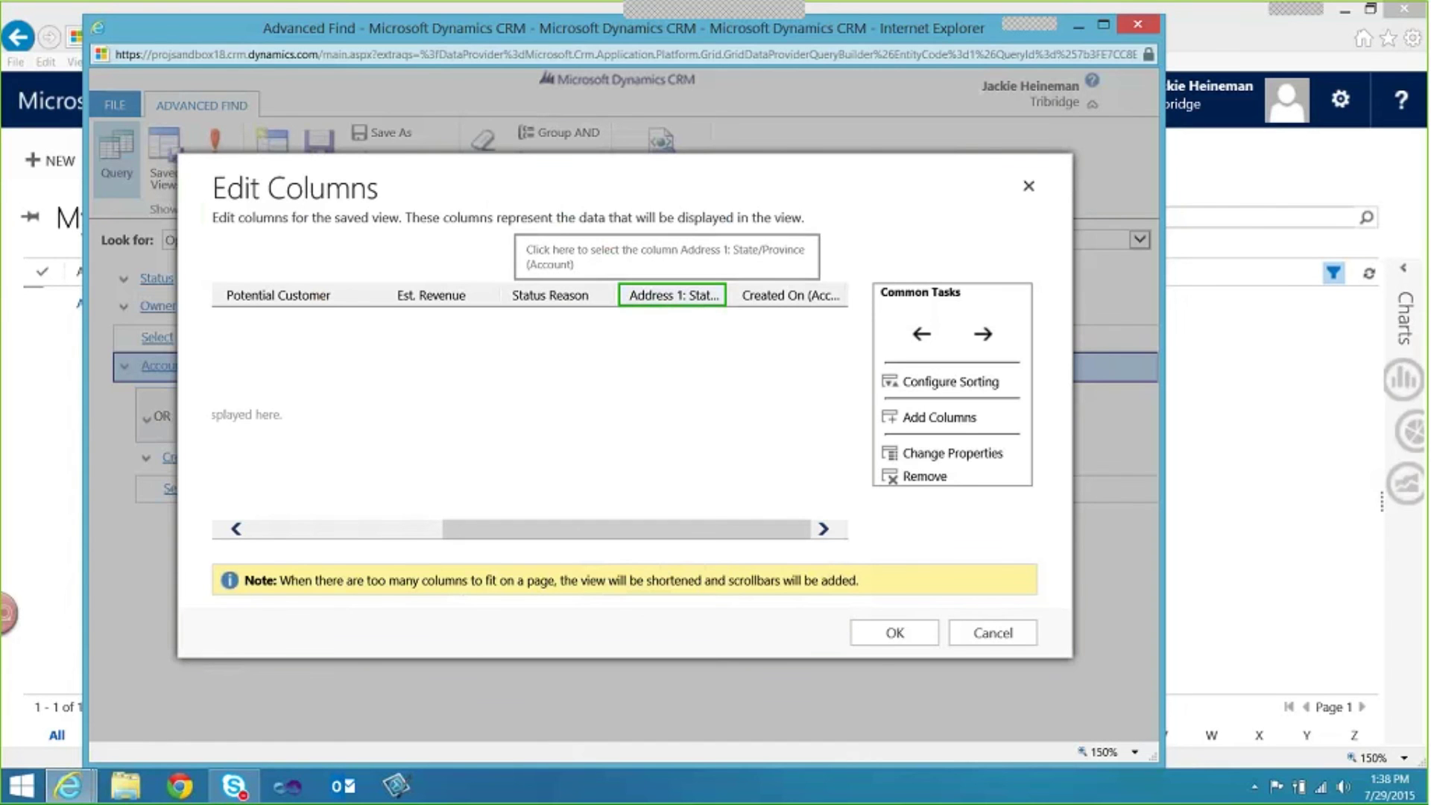
{"action": "left_click", "coordinate": [943, 461]}
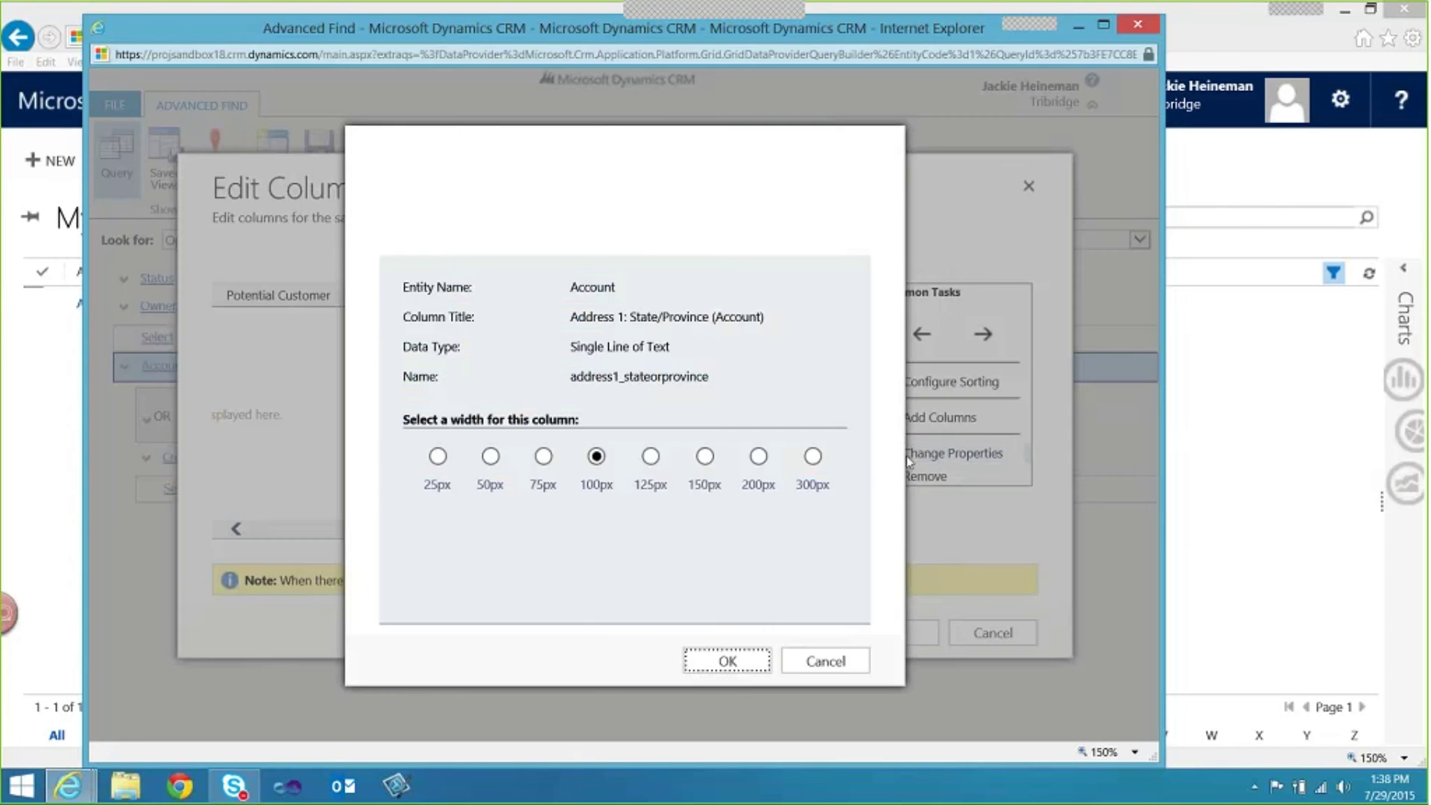
{"action": "left_click", "coordinate": [705, 456]}
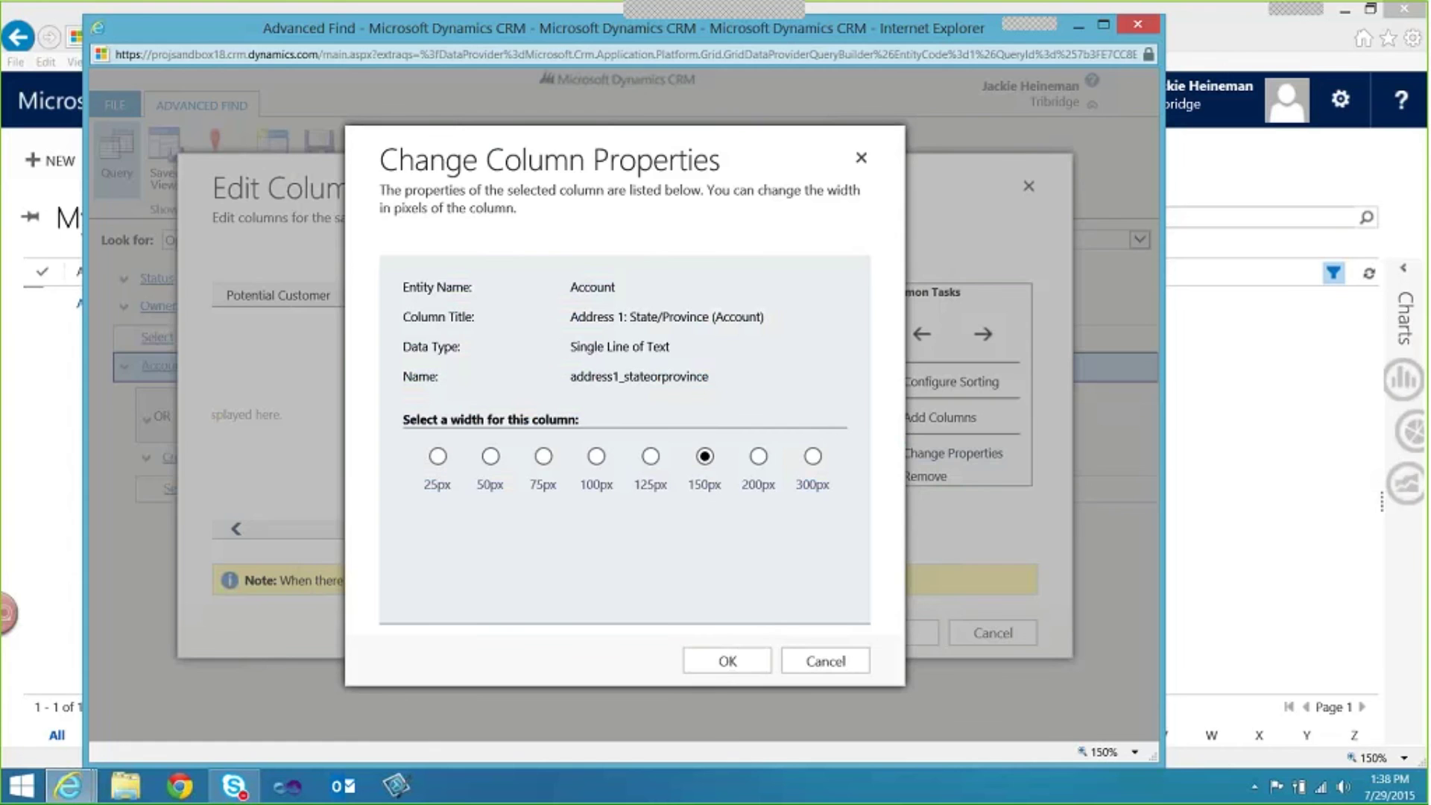
{"action": "left_click", "coordinate": [725, 662]}
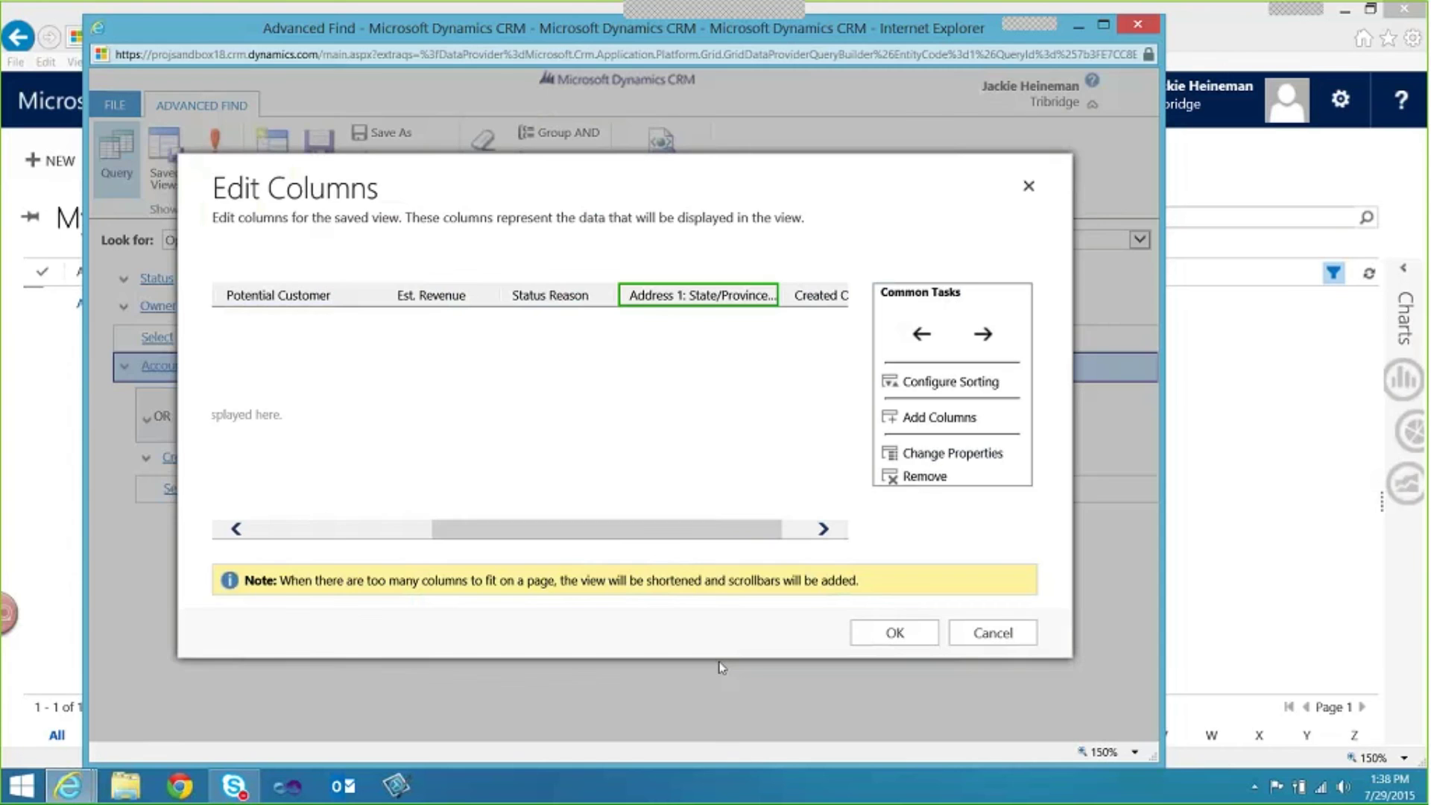
{"action": "left_click", "coordinate": [949, 455]}
{"action": "left_click", "coordinate": [758, 456]}
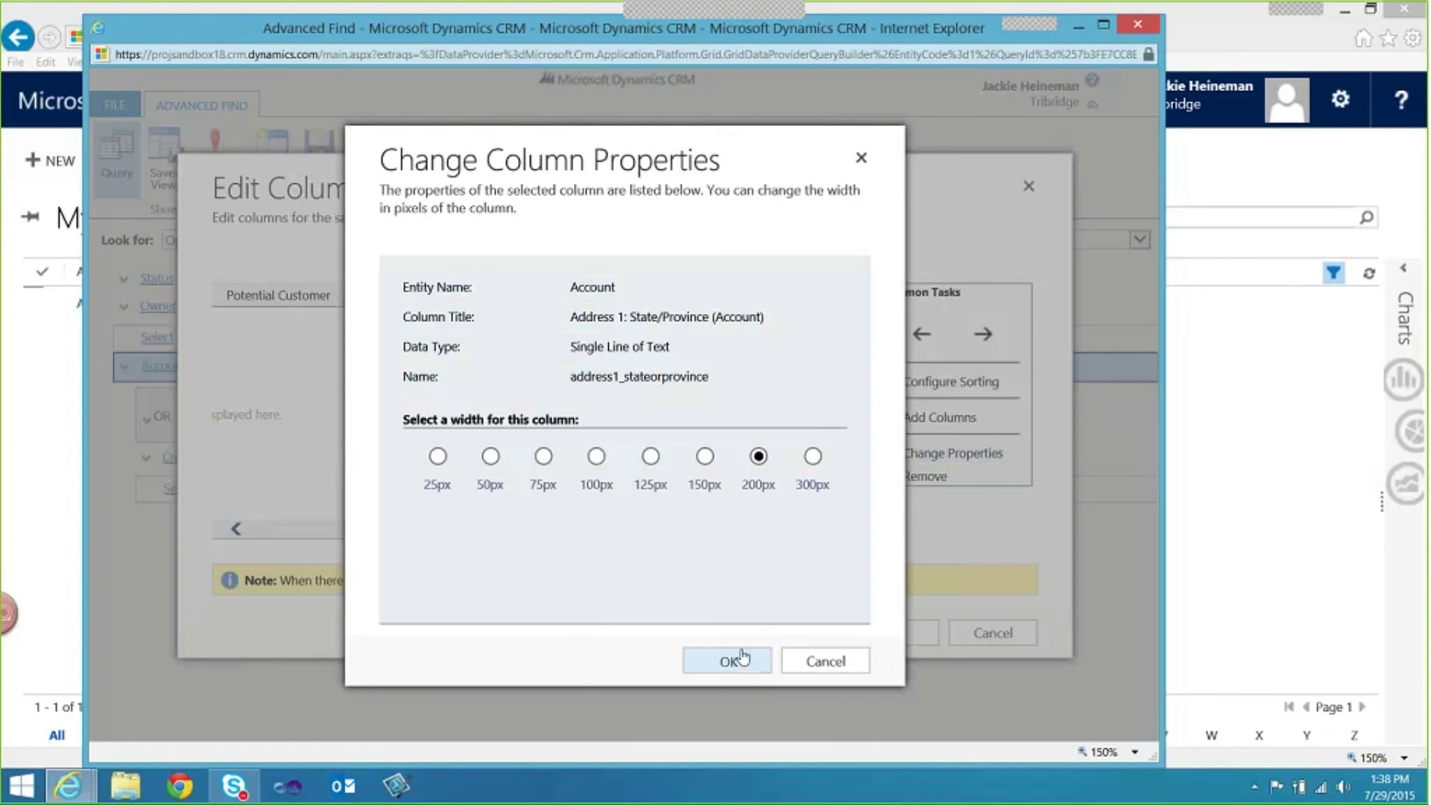
{"action": "left_click", "coordinate": [729, 661]}
Set the Created On (Account) column's width to 150px and apply the column changes.
{"action": "left_click_drag", "start_coordinate": [692, 531], "coordinate": [750, 531]}
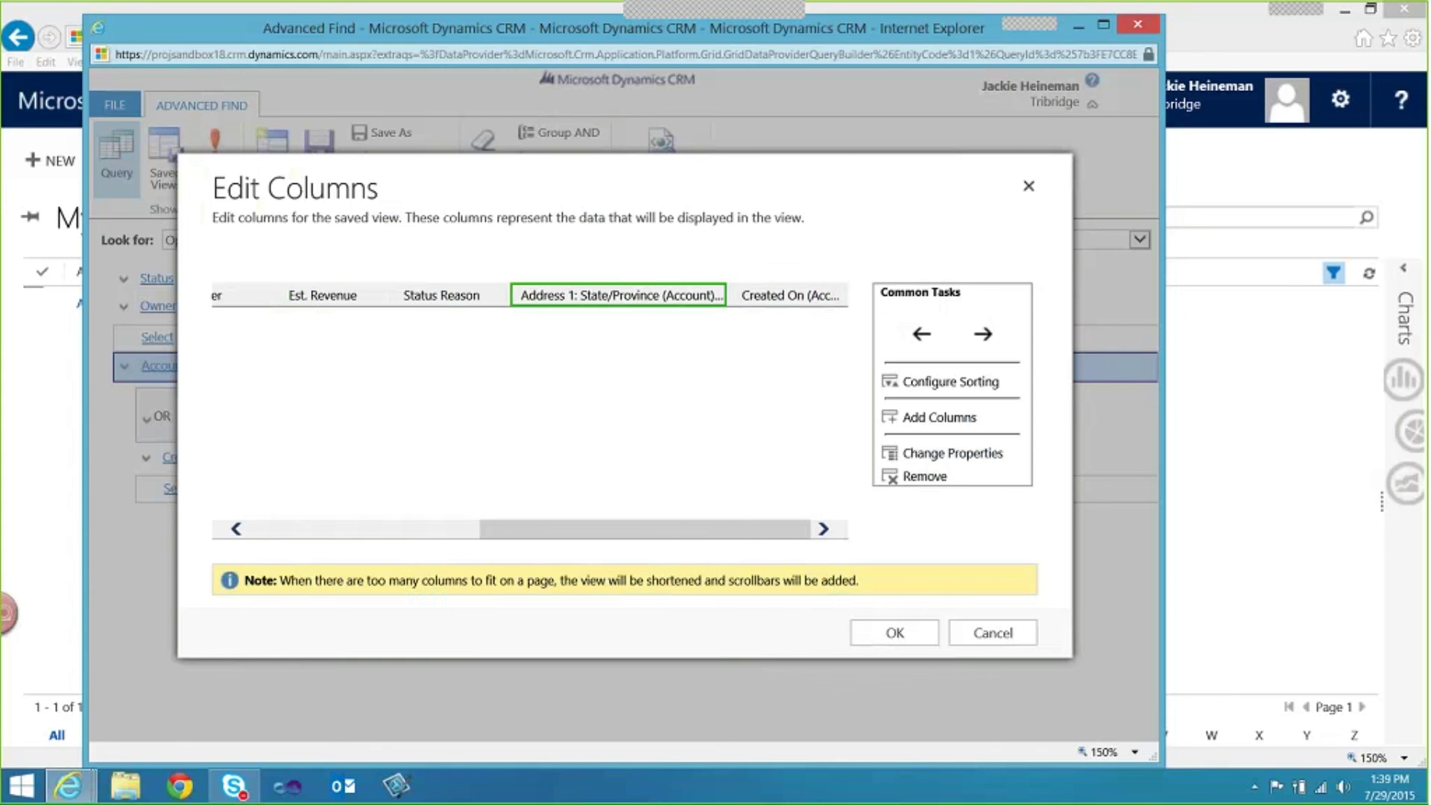
{"action": "left_click", "coordinate": [821, 295]}
{"action": "left_click", "coordinate": [951, 457]}
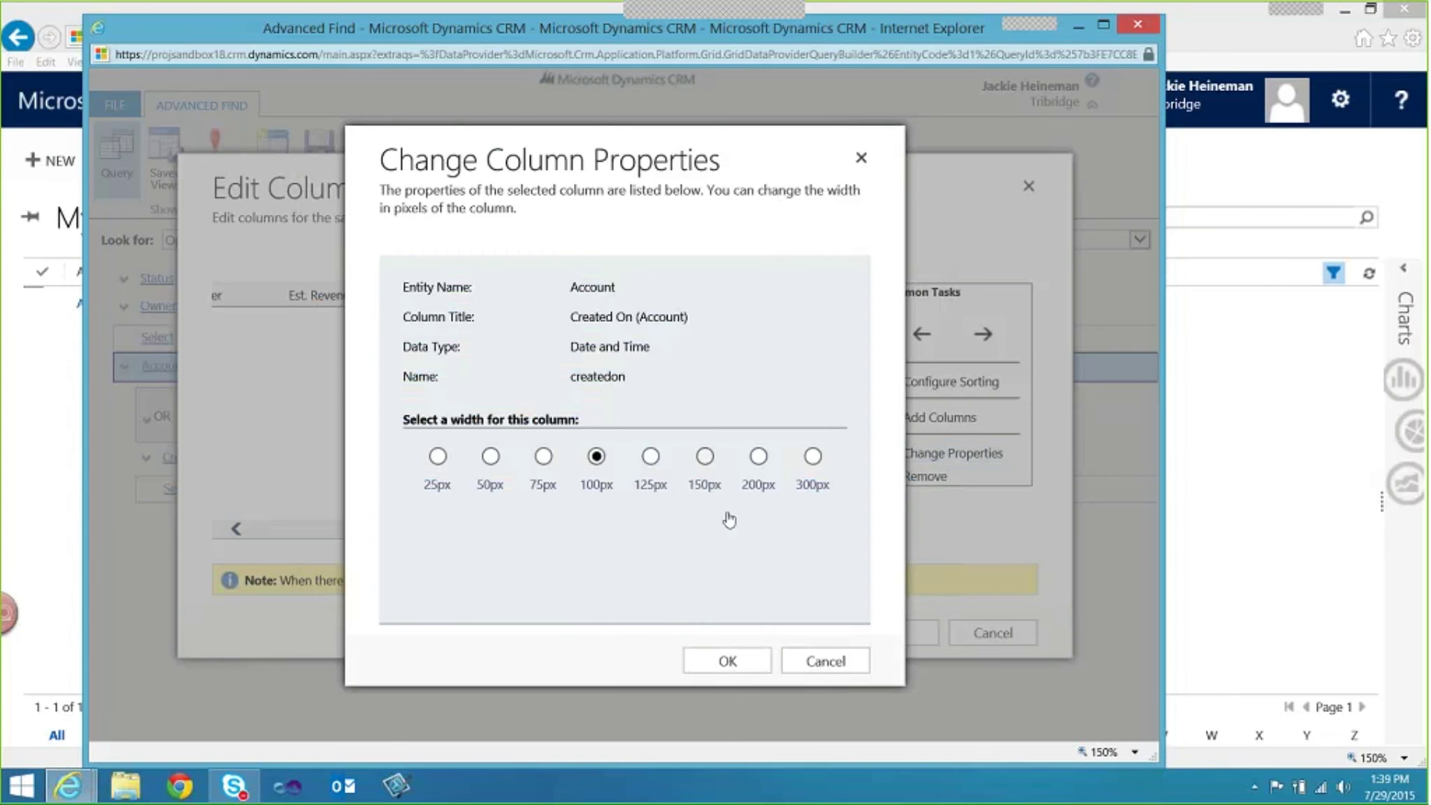
{"action": "left_click", "coordinate": [704, 456]}
{"action": "left_click", "coordinate": [727, 660]}
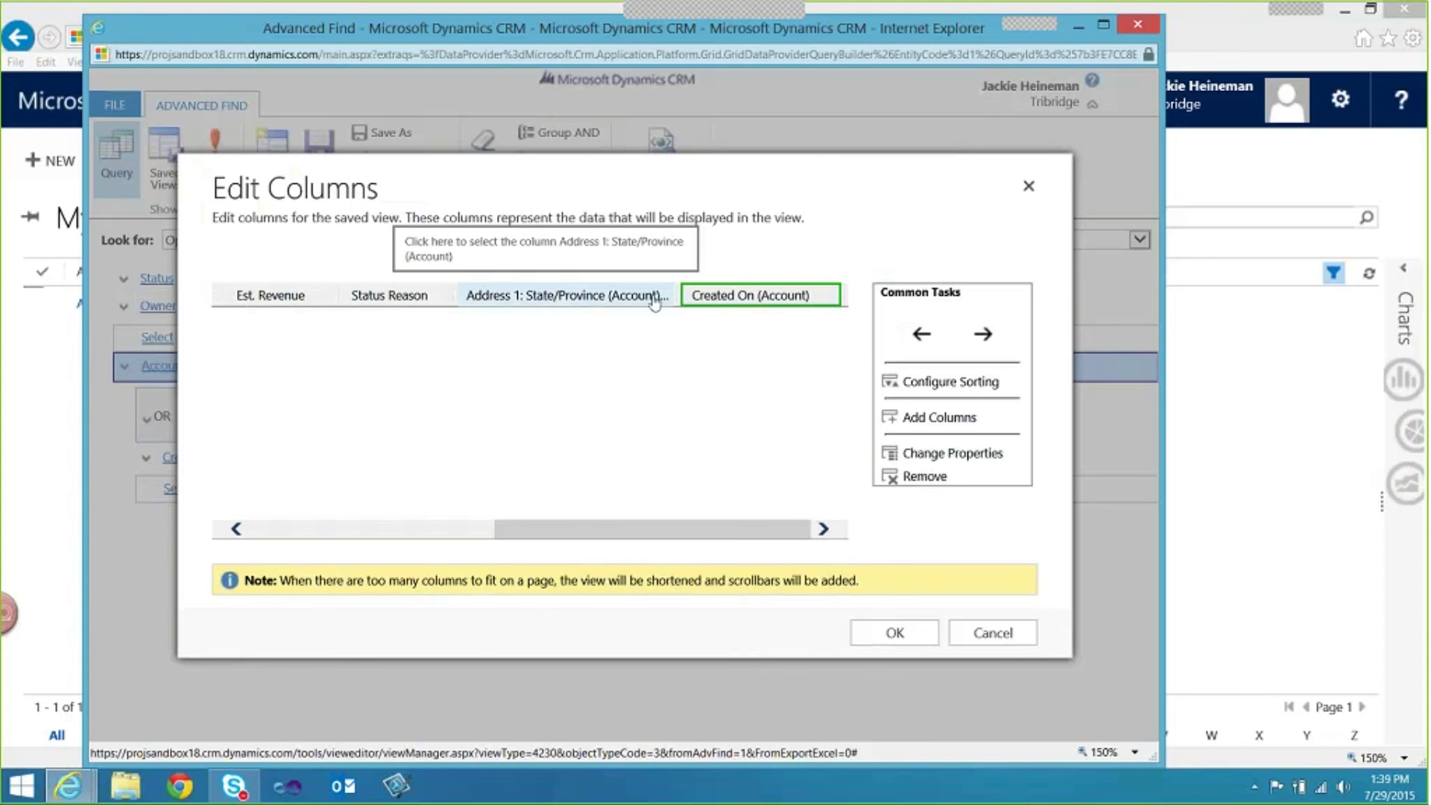
{"action": "left_click", "coordinate": [893, 635]}
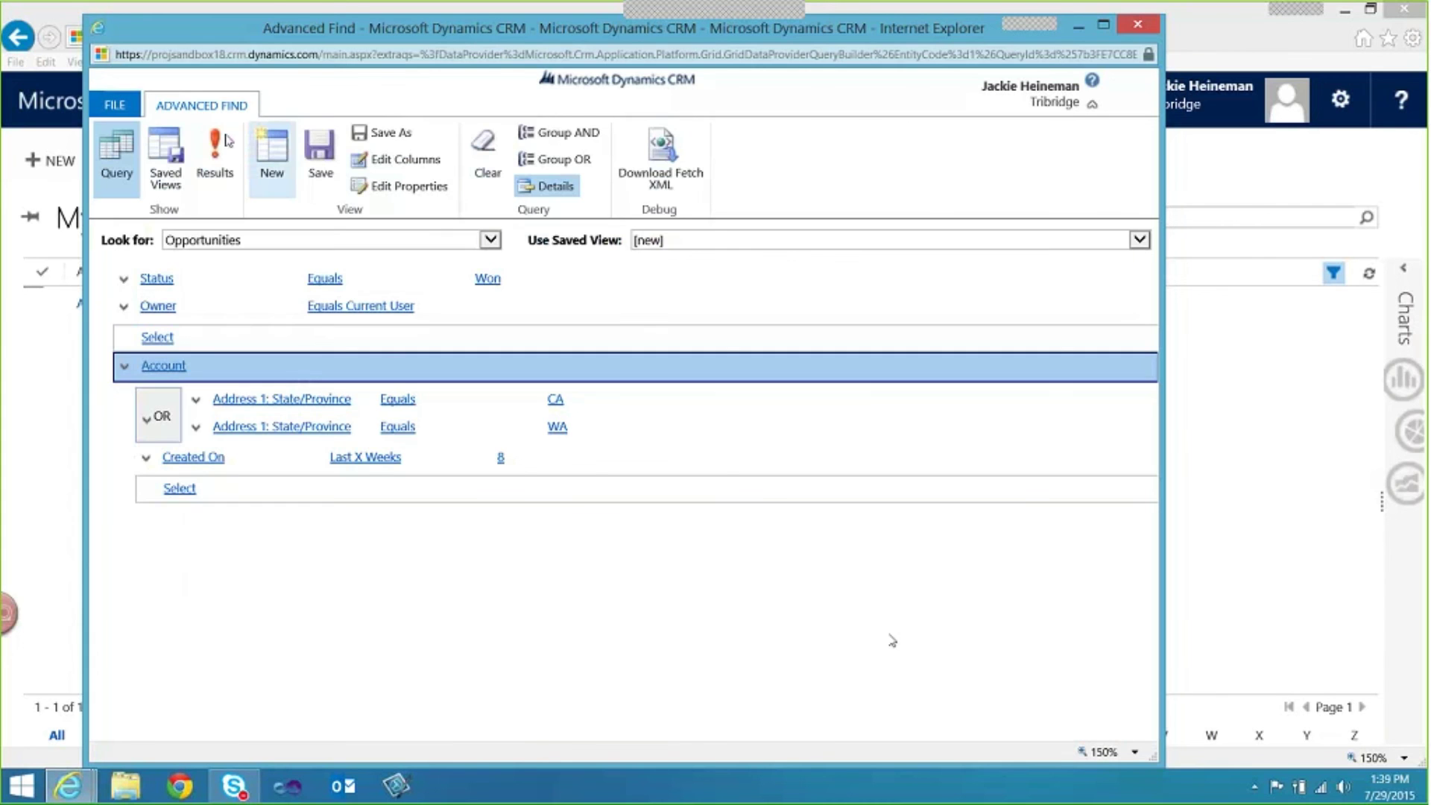
Run the query and review the Account State/Province and Created On columns in the results.
{"action": "left_click", "coordinate": [227, 138]}
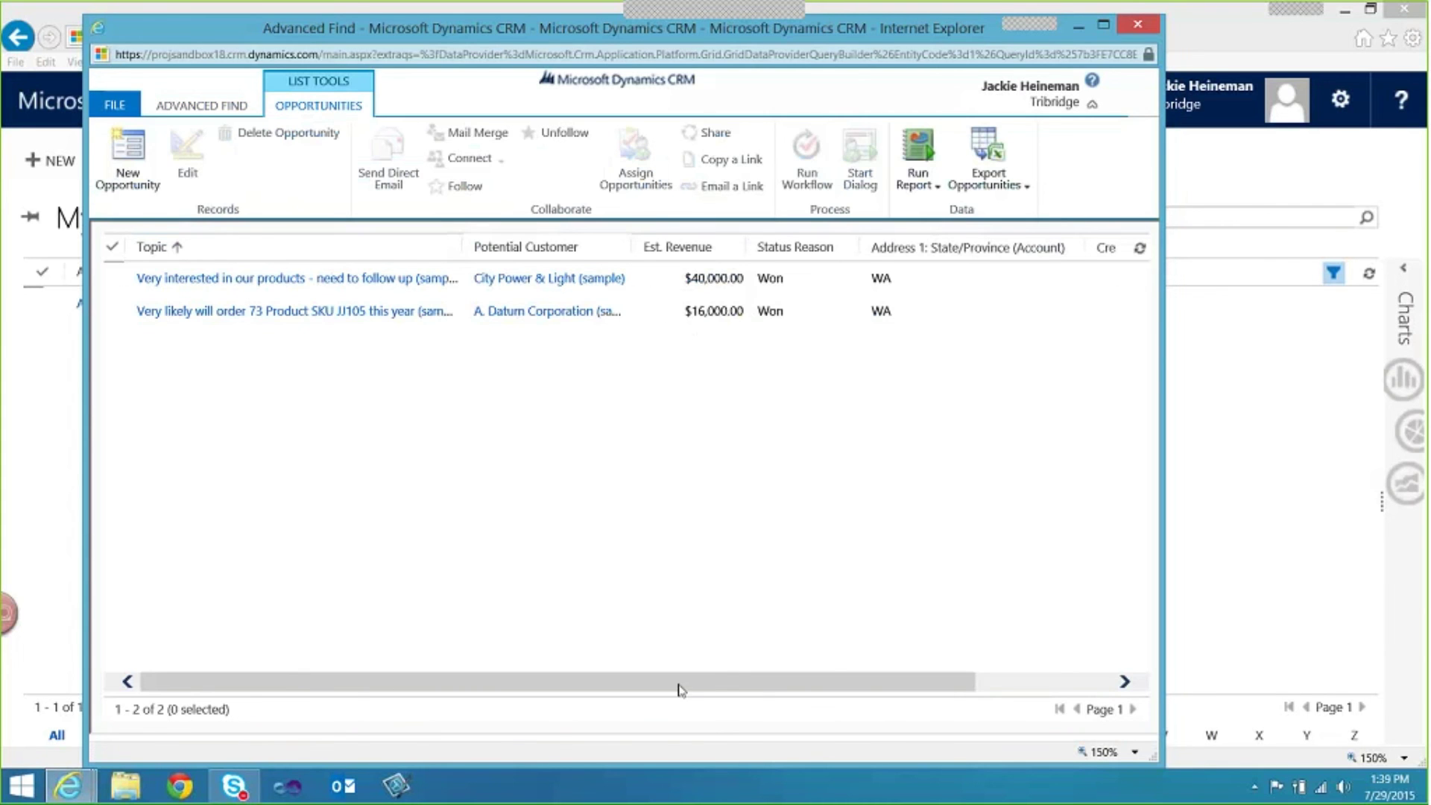
{"action": "scroll", "coordinate": [679, 689], "scroll_direction": "right", "scroll_amount": 1}
{"action": "left_click_drag", "start_coordinate": [678, 689], "coordinate": [746, 699]}
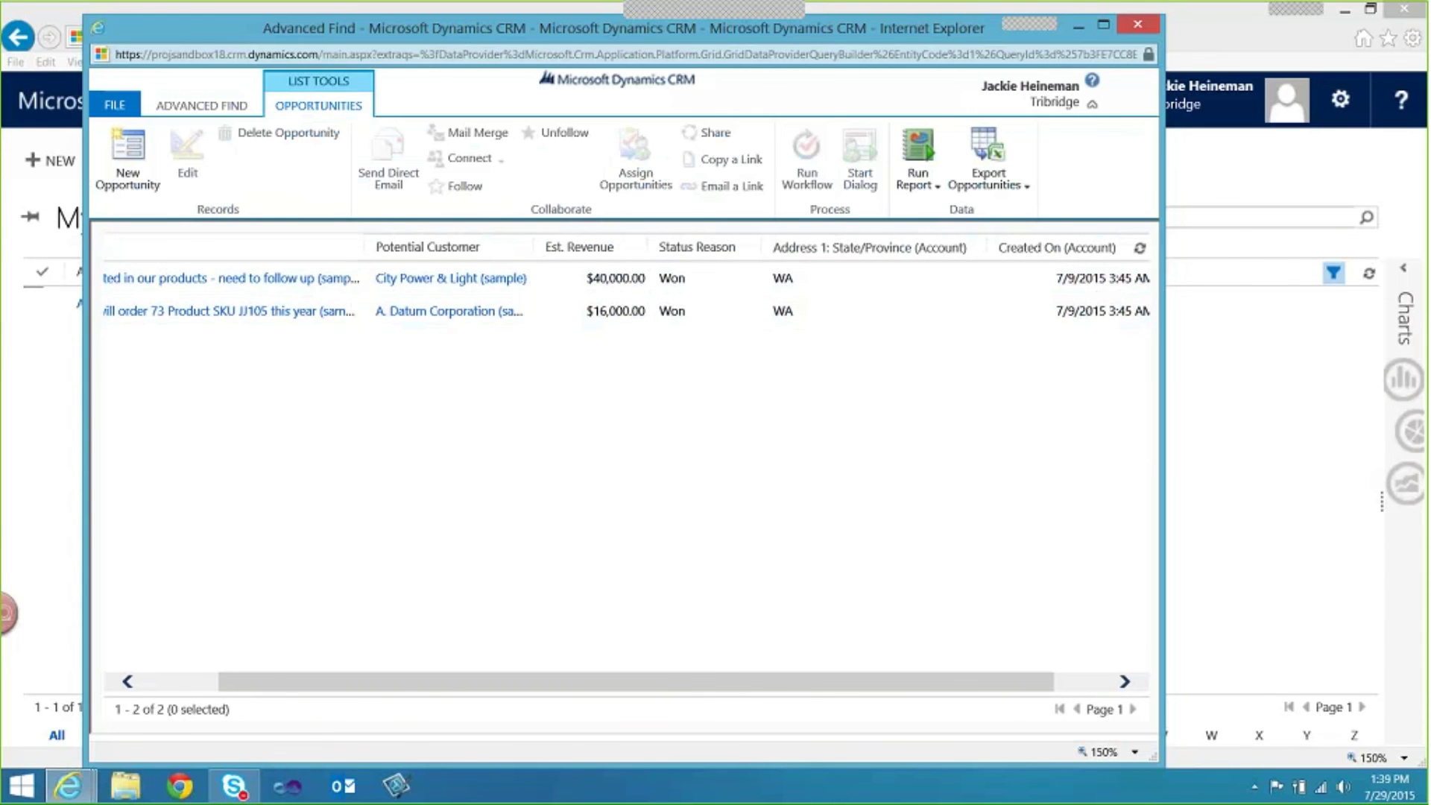
{"action": "left_click_drag", "start_coordinate": [672, 684], "coordinate": [730, 701]}
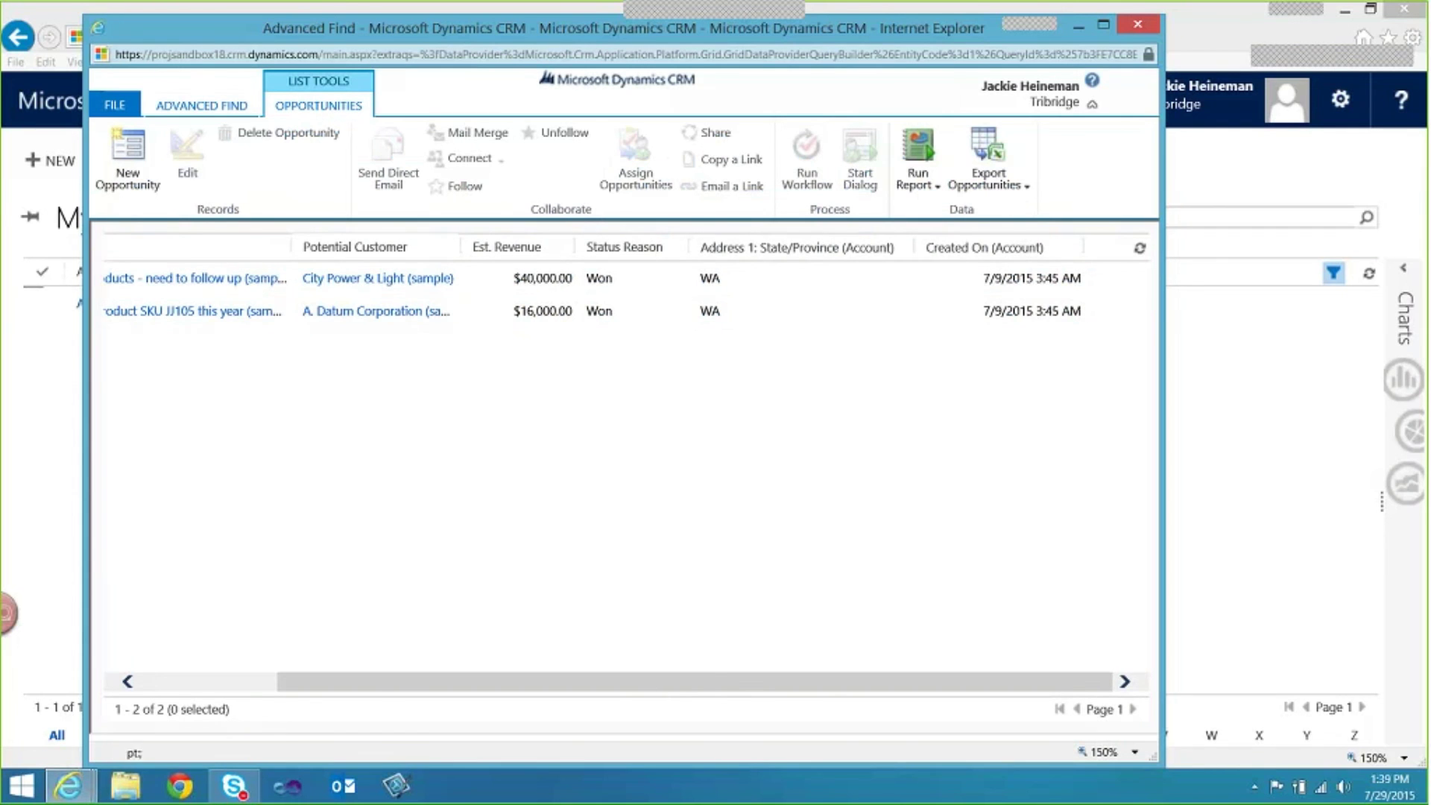
Save the query as a new view named "Opportunities on CA or WA Accounts" and open the list of saved views.
{"action": "left_click", "coordinate": [201, 105]}
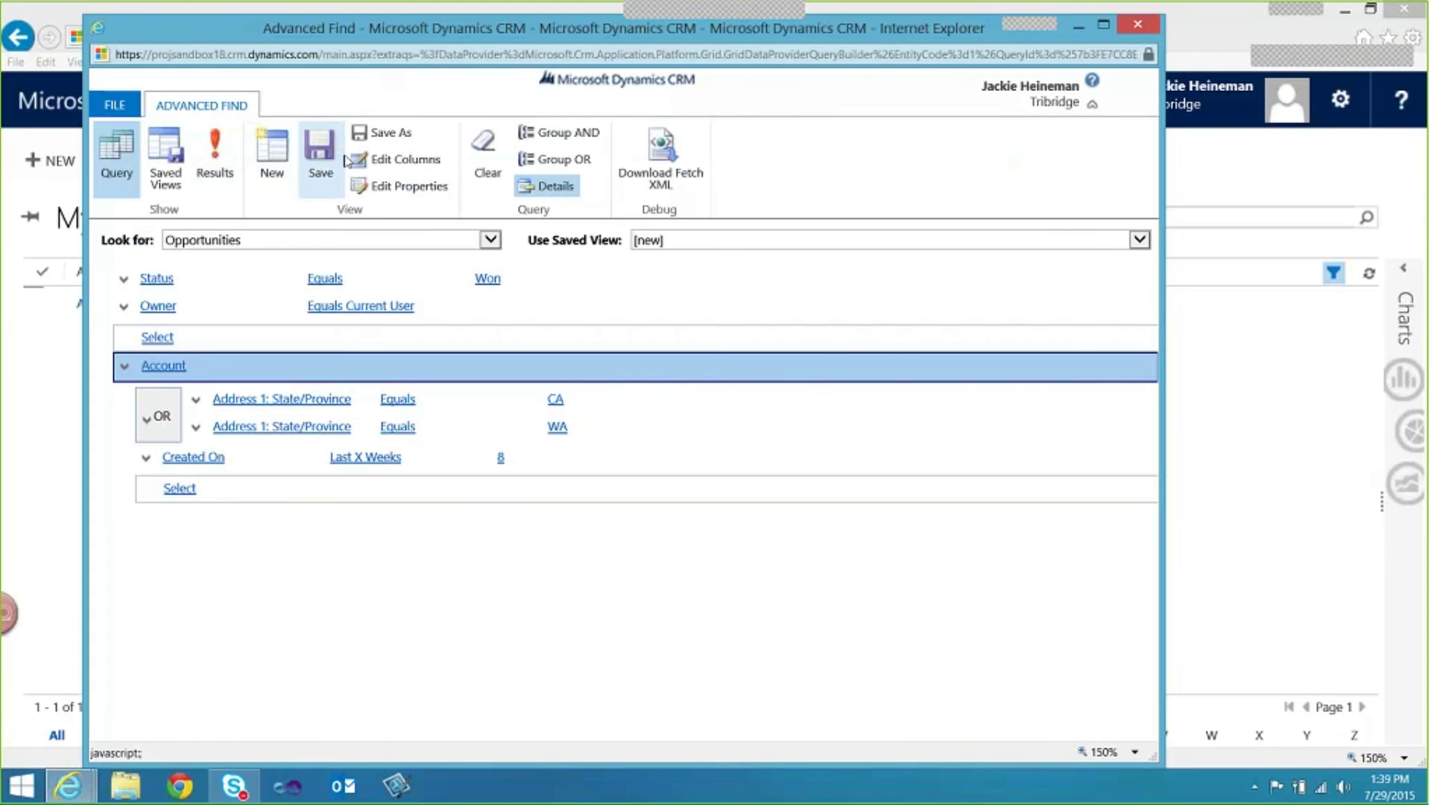
{"action": "left_click", "coordinate": [382, 132]}
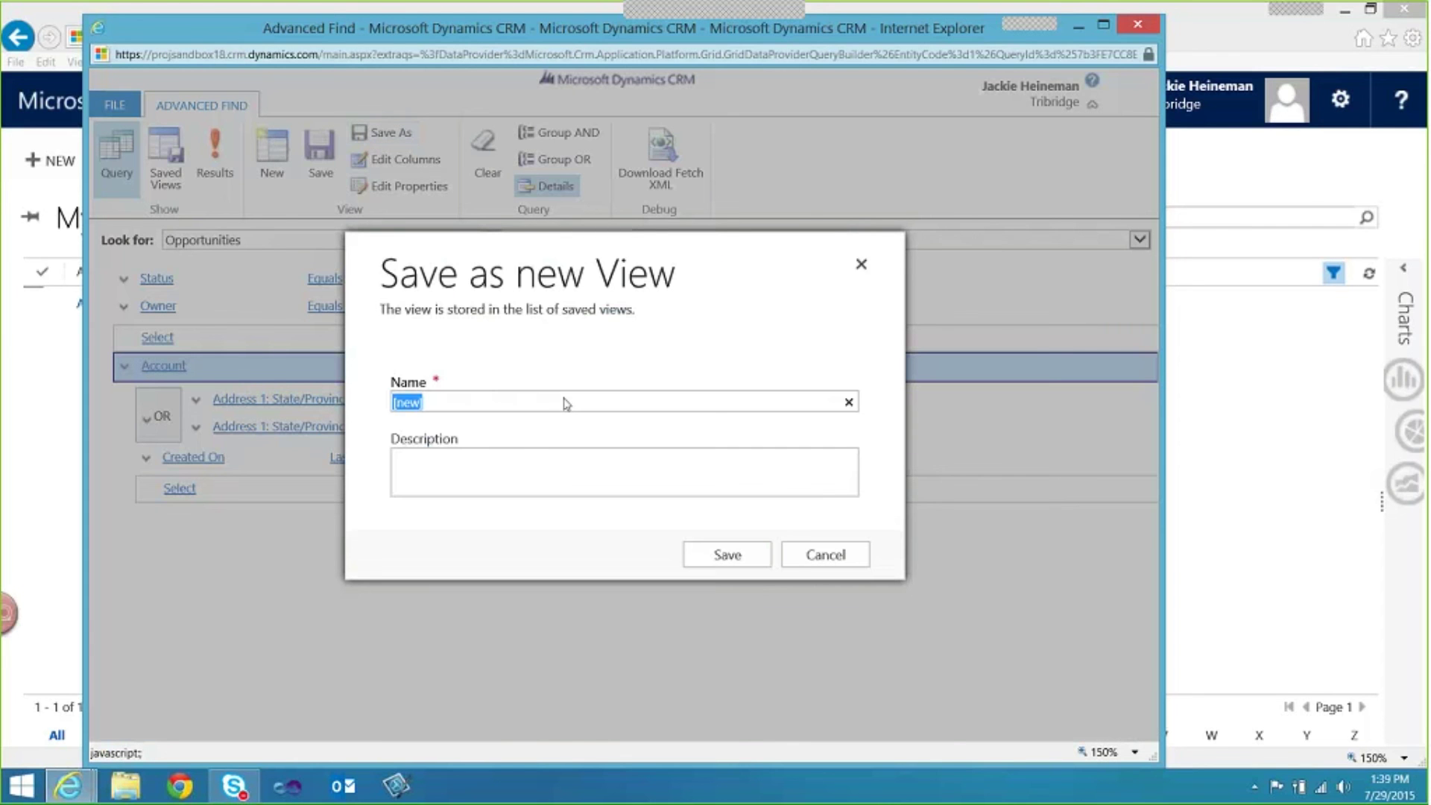
{"action": "type", "text": "Opportunities"}
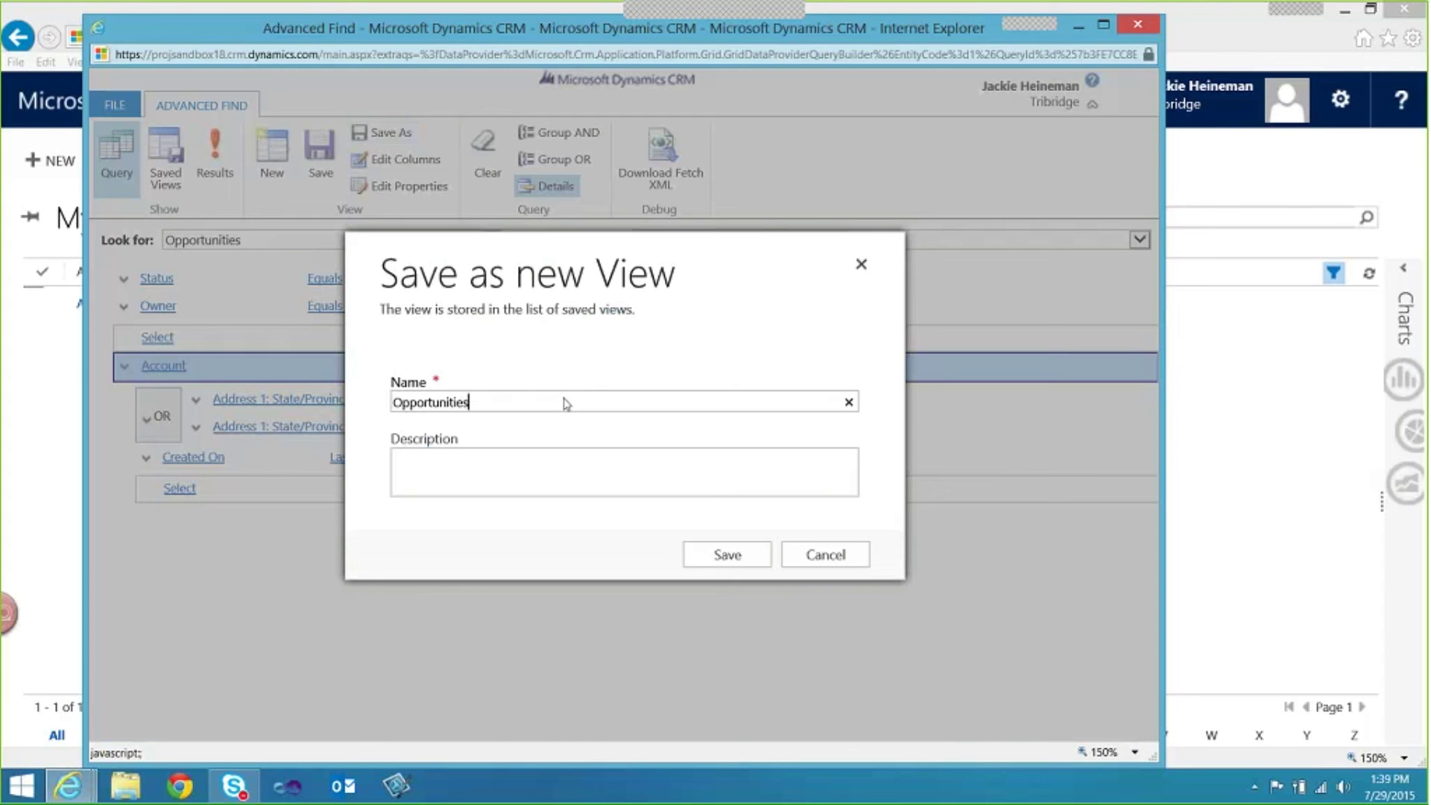
{"action": "type", "text": " on CA or WA "}
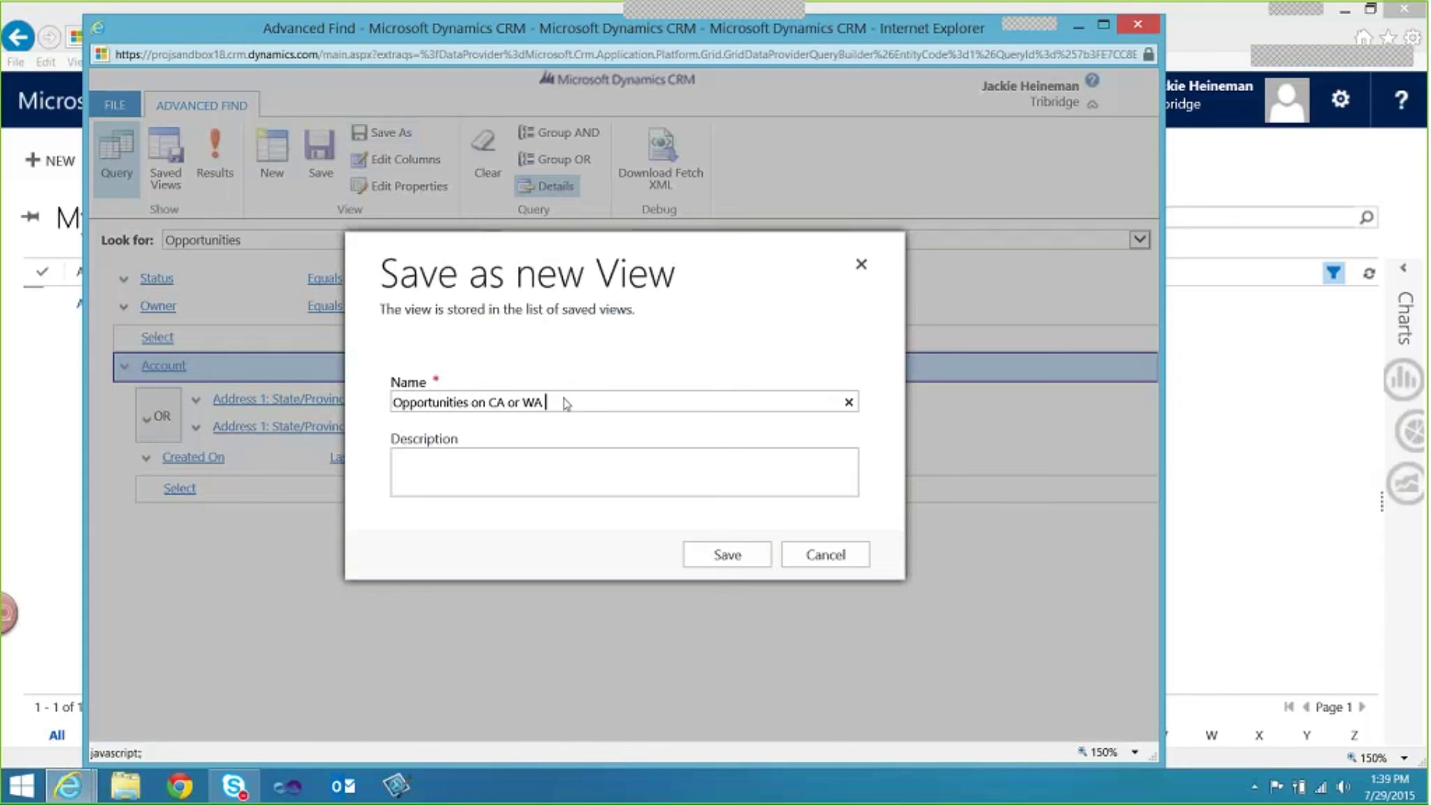
{"action": "type", "text": "Accounts"}
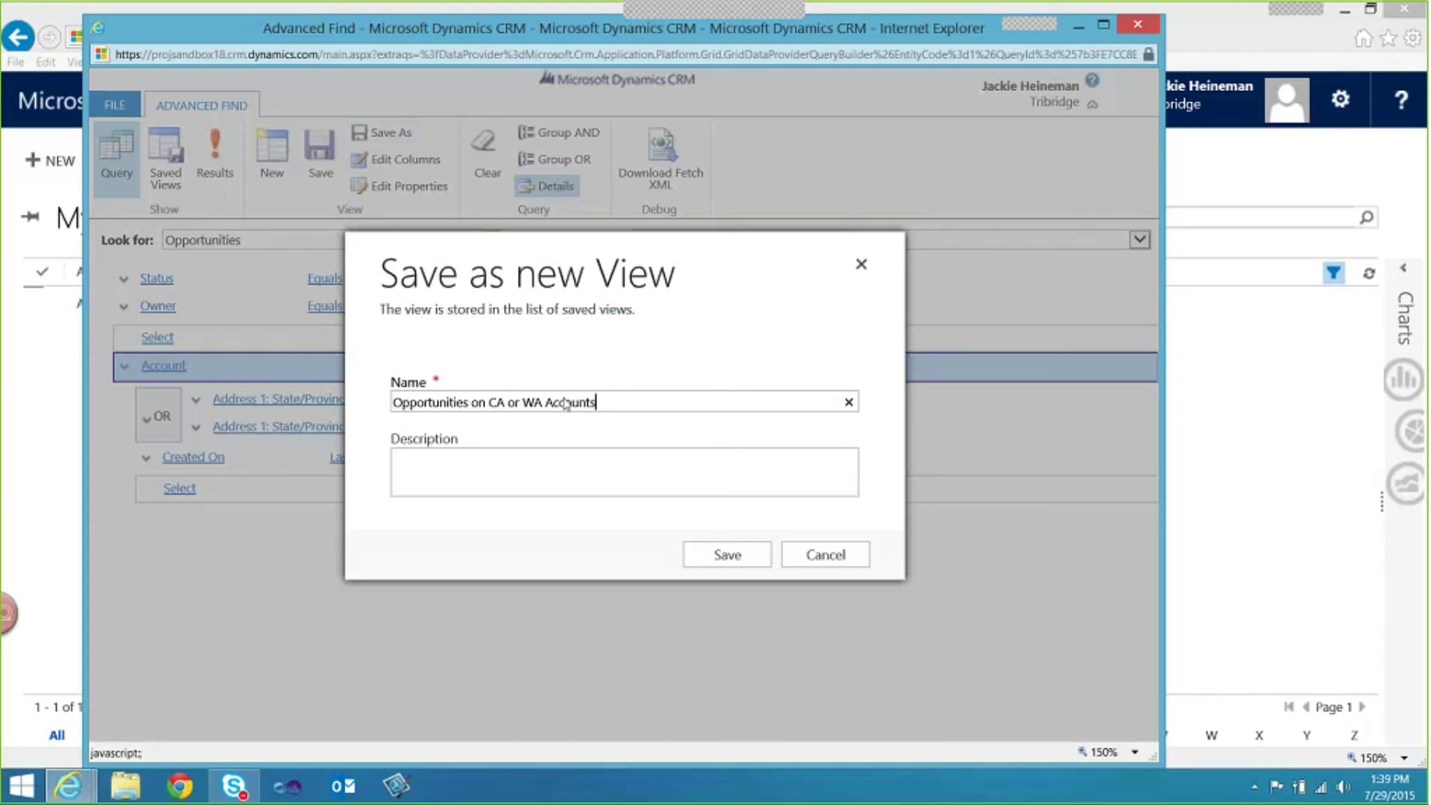
{"action": "left_click", "coordinate": [756, 557]}
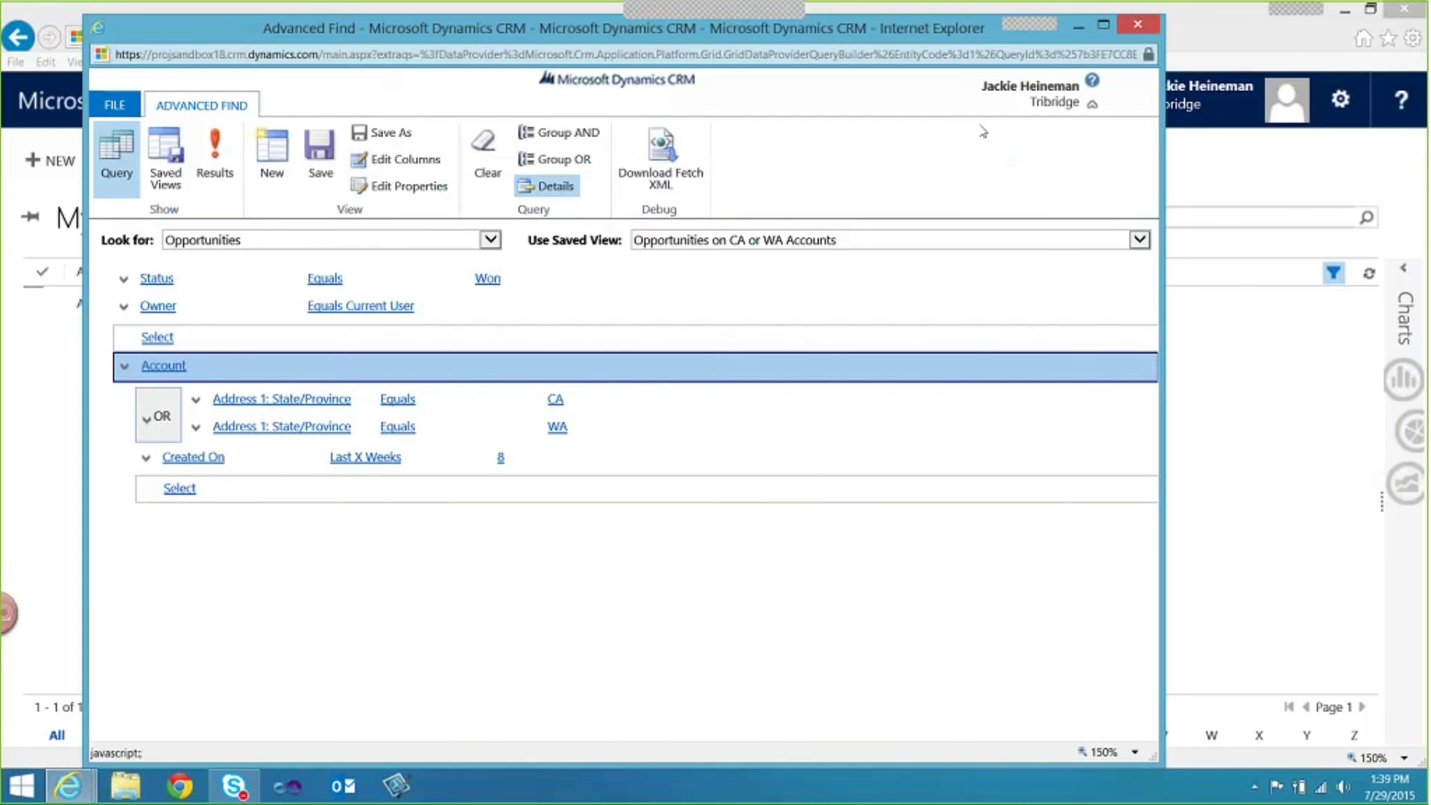
{"action": "left_click", "coordinate": [166, 160]}
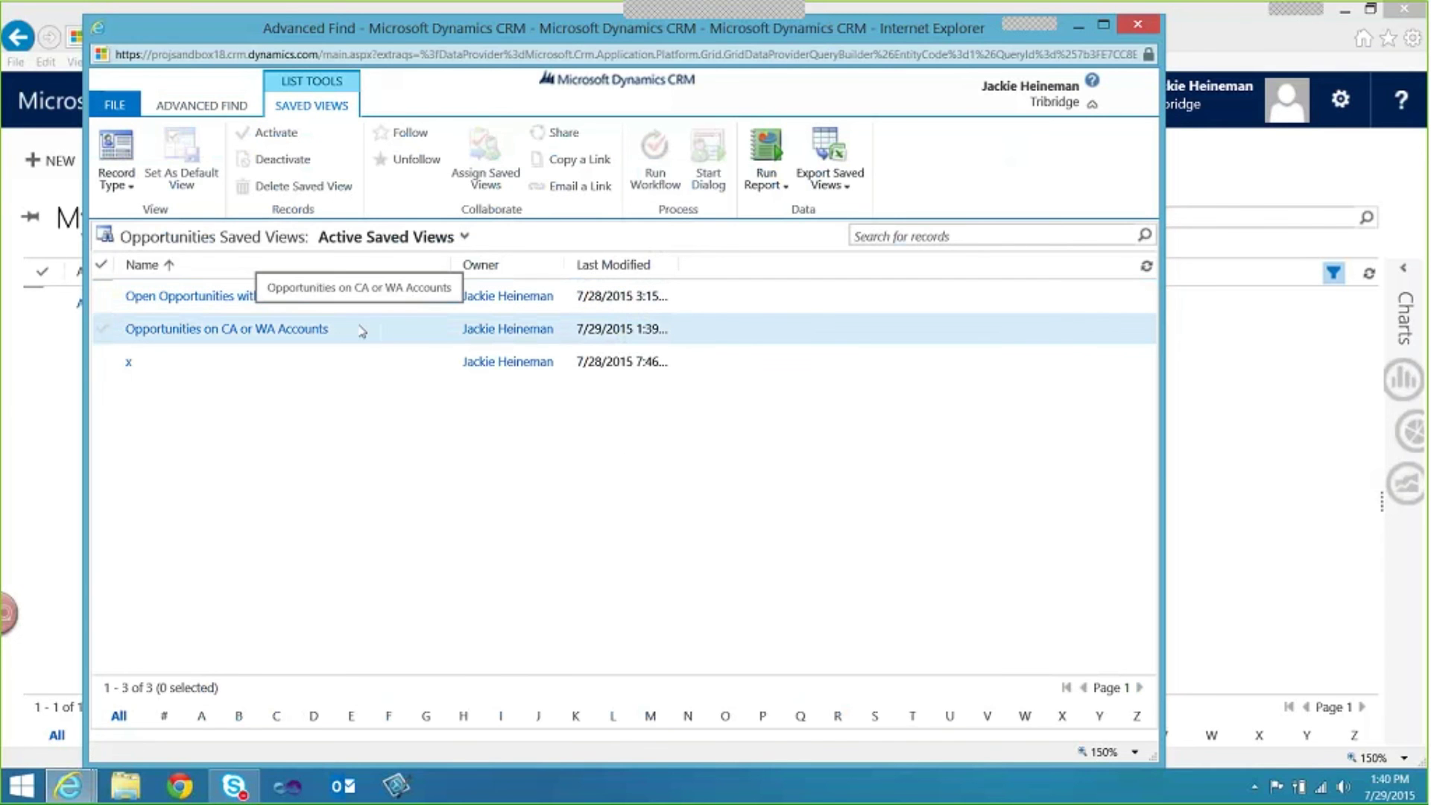
Close Advanced Find and display the Sales area's Opportunities list in the personal view "Opportunities on CA or WA Accounts".
{"action": "left_click", "coordinate": [1152, 29]}
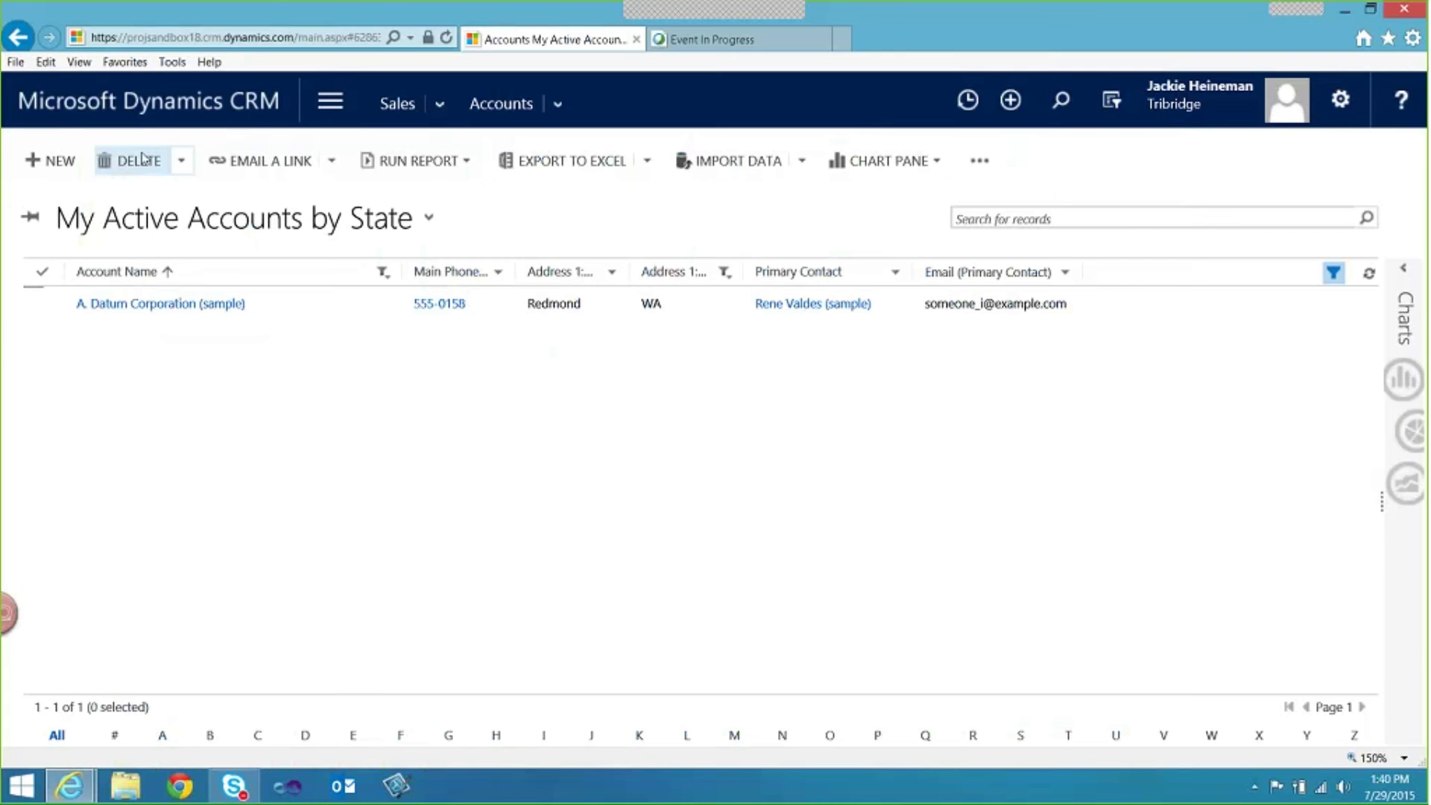
{"action": "left_click", "coordinate": [395, 102]}
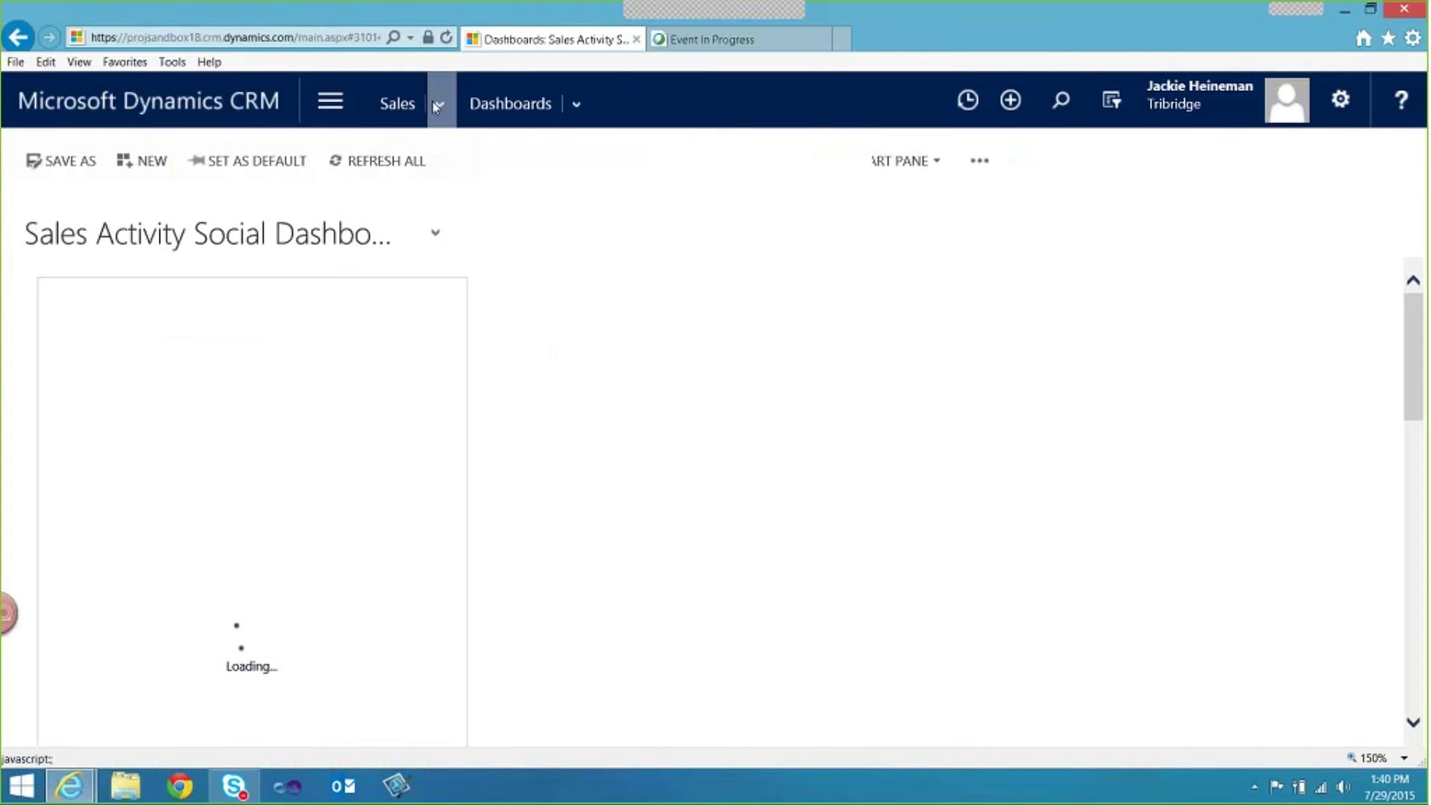
{"action": "left_click", "coordinate": [438, 104]}
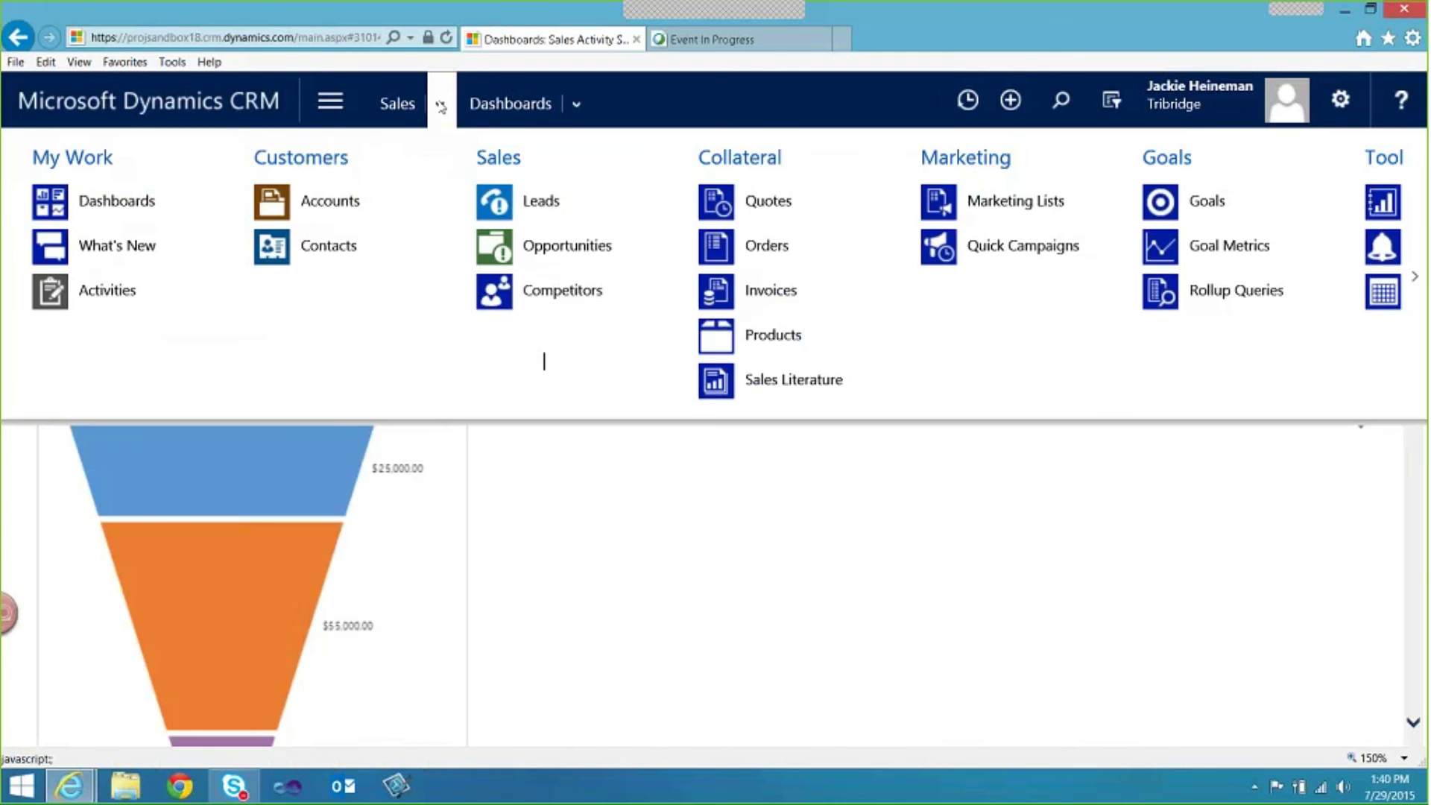
{"action": "left_click", "coordinate": [568, 259]}
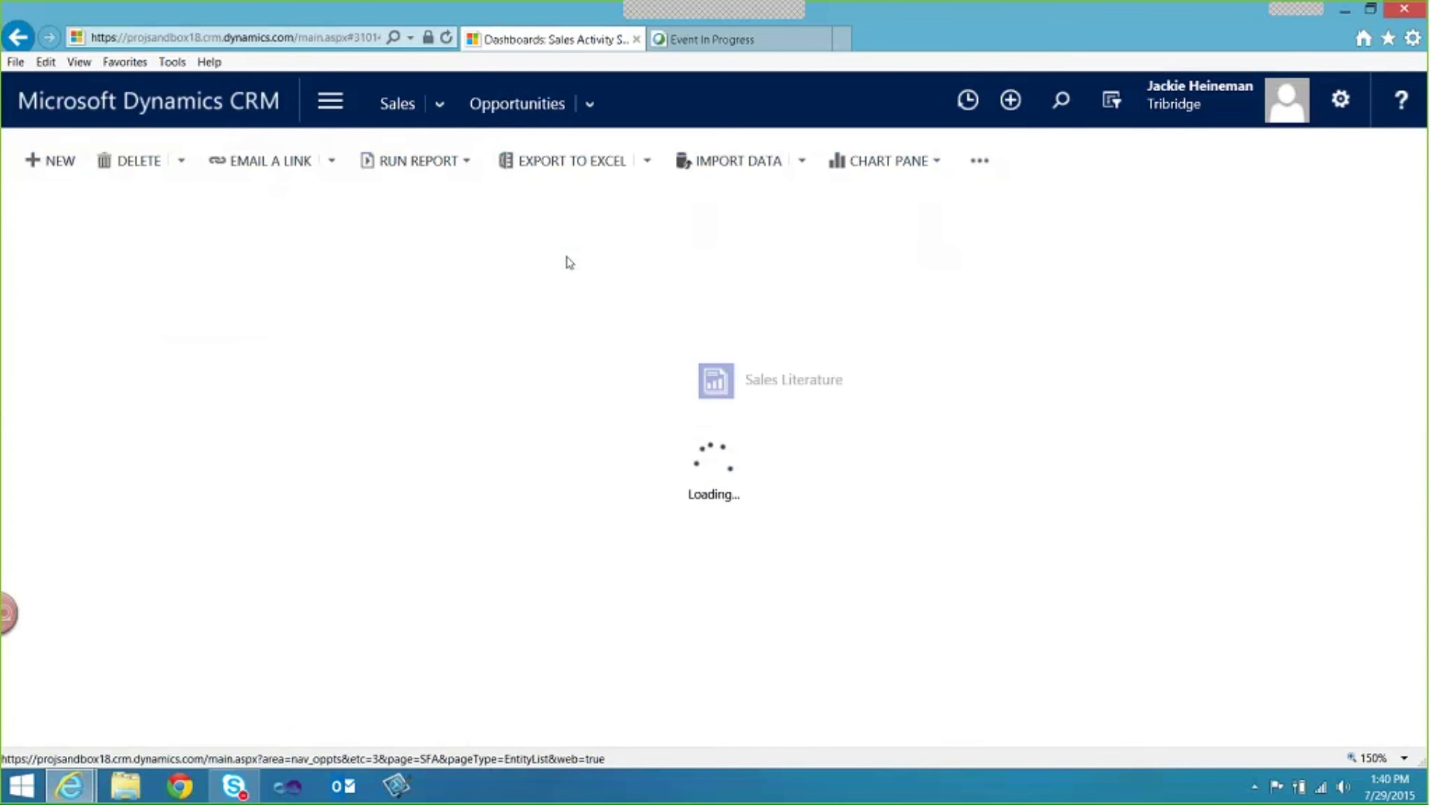
{"action": "left_click", "coordinate": [357, 220]}
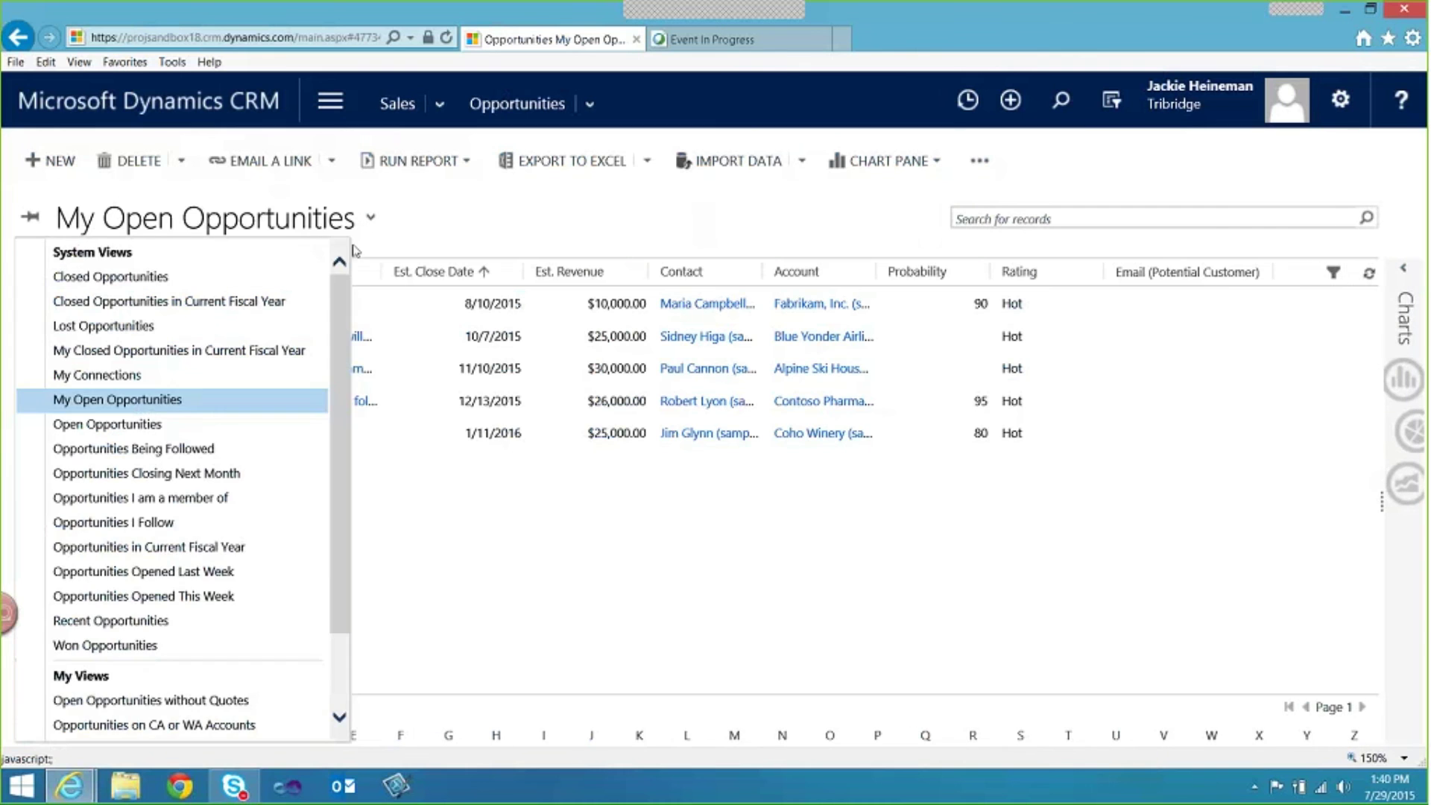
{"action": "left_click", "coordinate": [191, 724]}
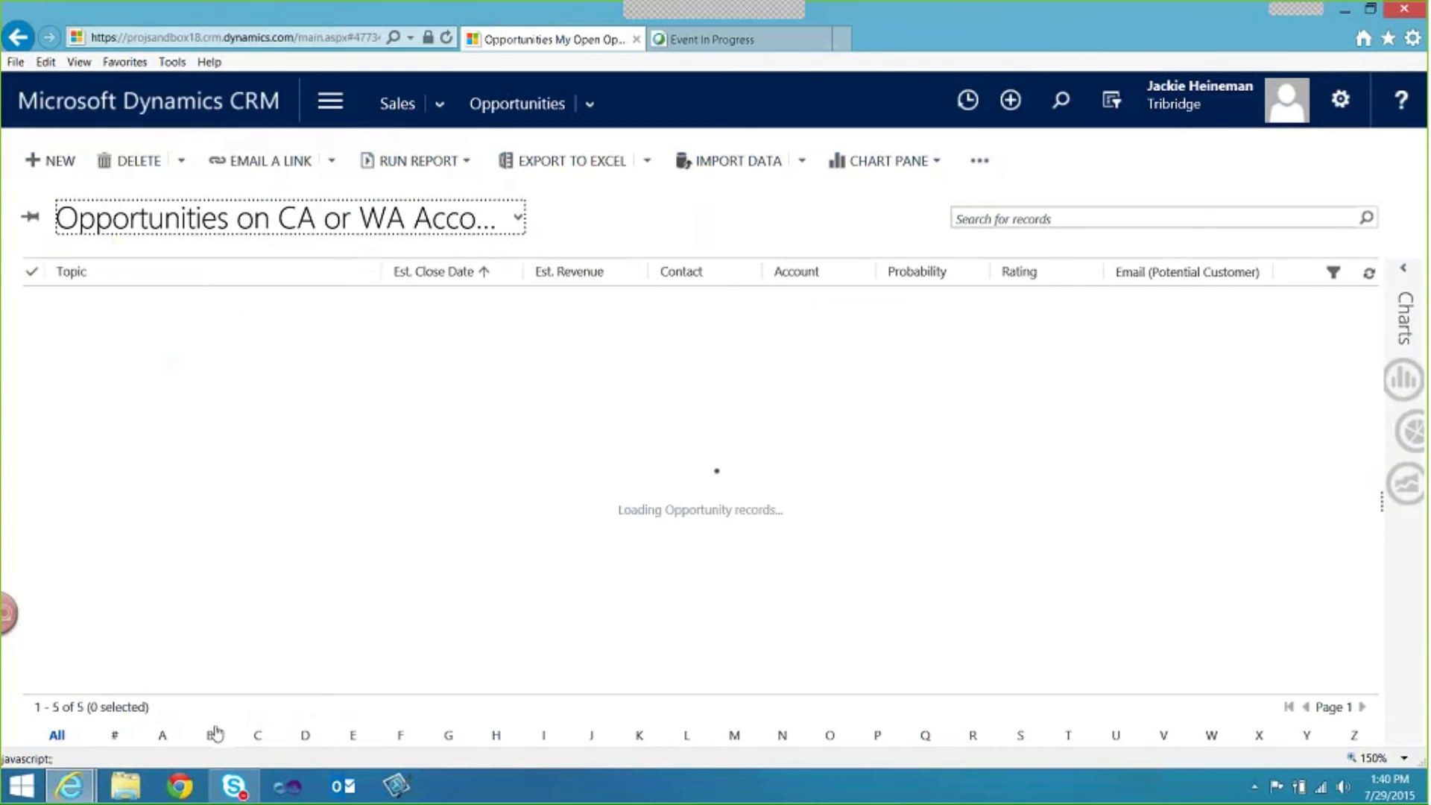